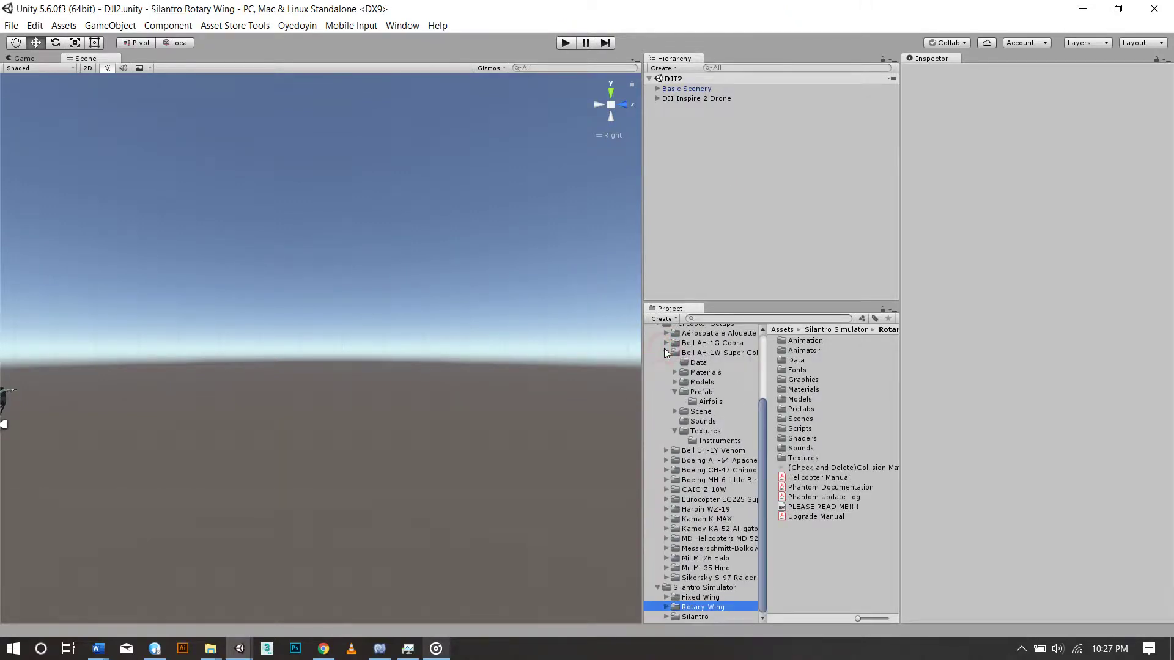
Open the AH1S scene from the Bell AH-1W Super Cobra Scene folder in the Project window
{"action": "scroll", "coordinate": [701, 364], "scroll_direction": "up", "scroll_amount": 3}
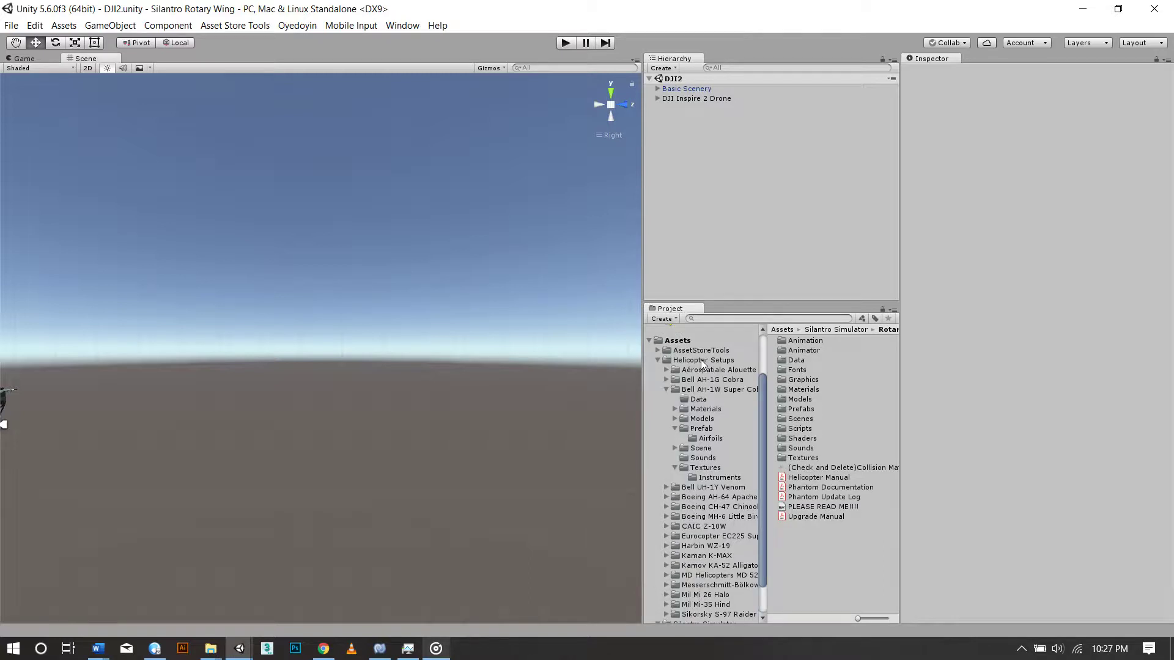
{"action": "left_click", "coordinate": [666, 389]}
{"action": "left_click", "coordinate": [709, 440]}
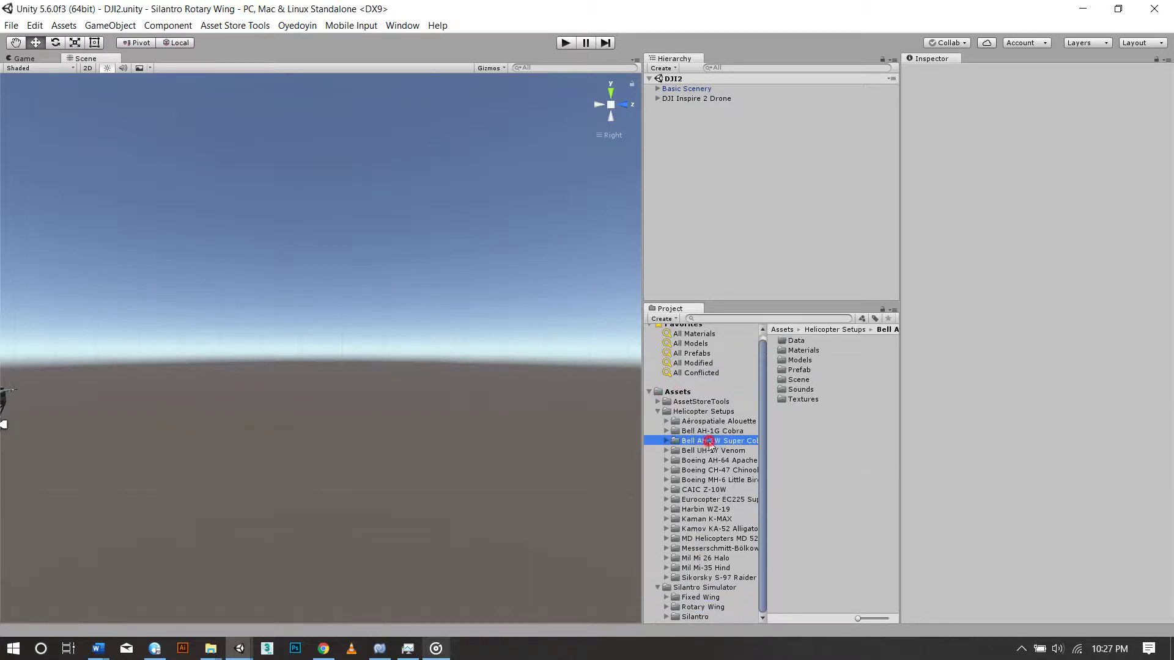
{"action": "double_click", "coordinate": [800, 379]}
{"action": "left_click", "coordinate": [789, 352]}
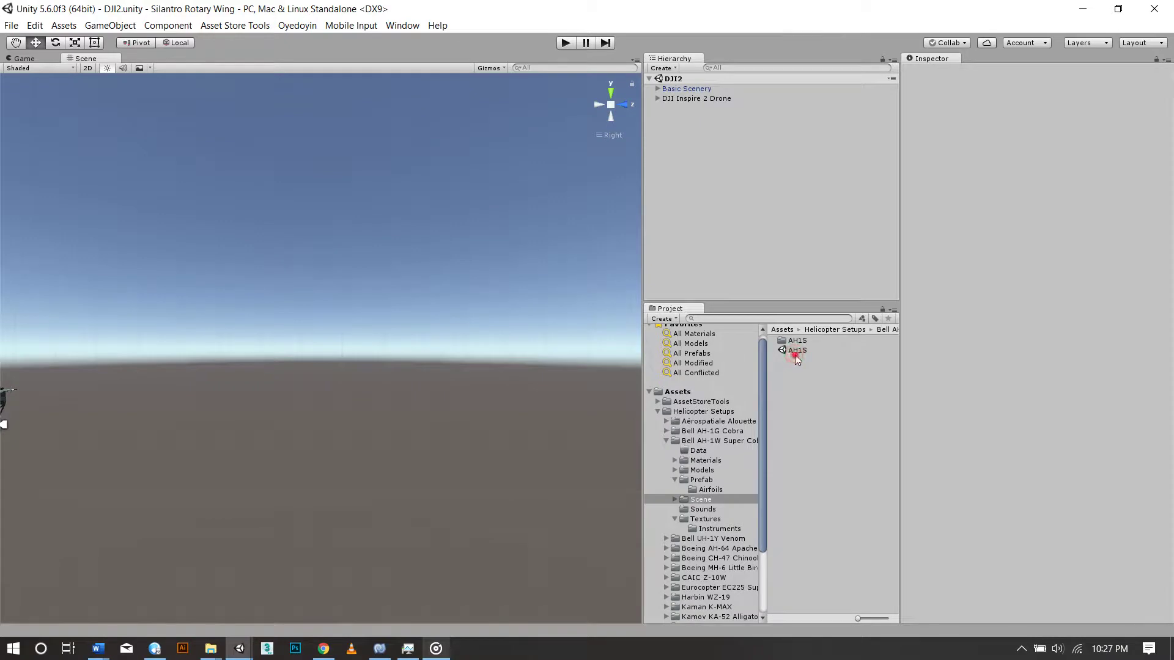
{"action": "double_click", "coordinate": [788, 351]}
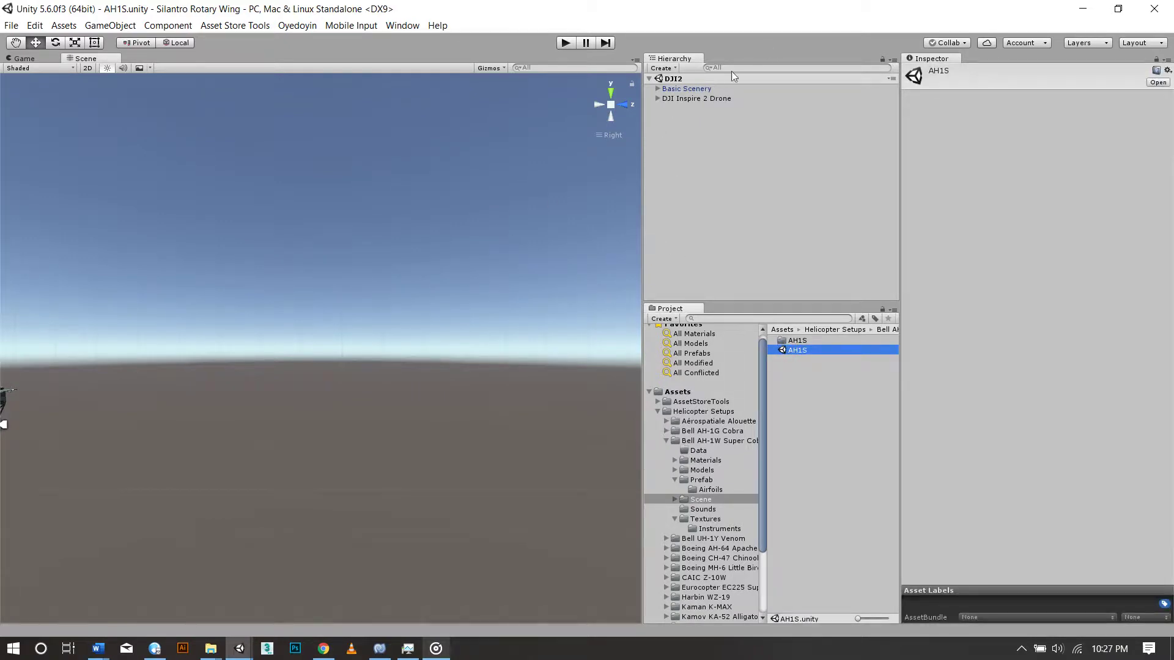
Inspect the Weapon System's Hellfire missiles and the Bushmaster 50 Cal's missing script
{"action": "left_click_drag", "start_coordinate": [430, 298], "coordinate": [499, 343], "text": "alt"}
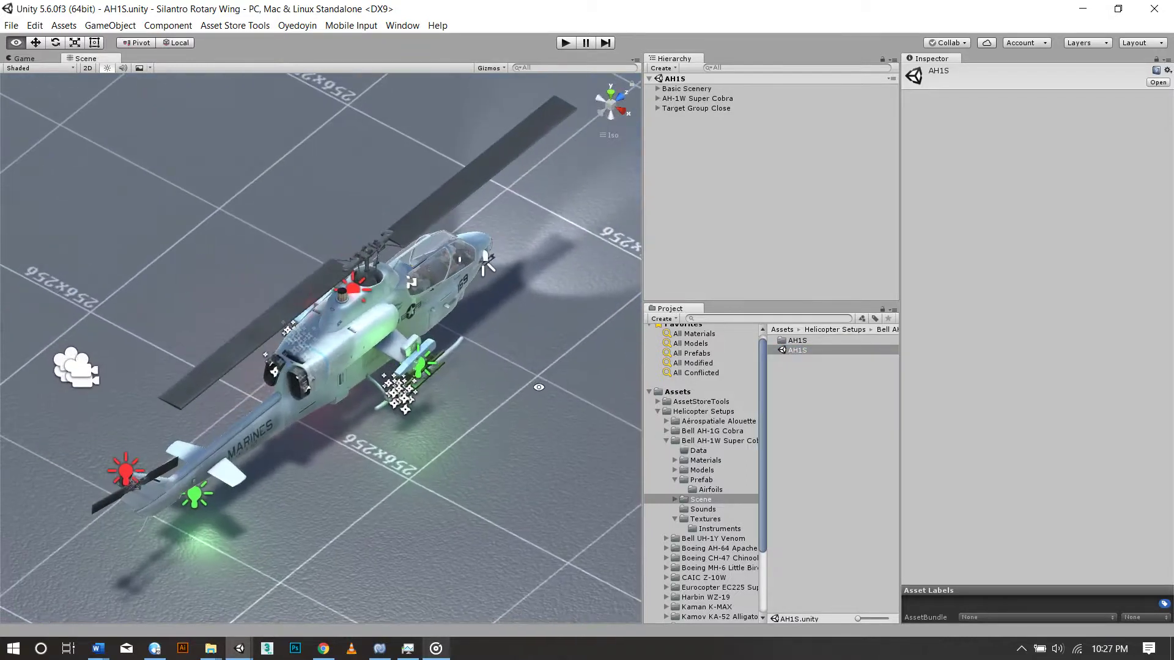
{"action": "left_click", "coordinate": [658, 99]}
{"action": "left_click", "coordinate": [666, 196]}
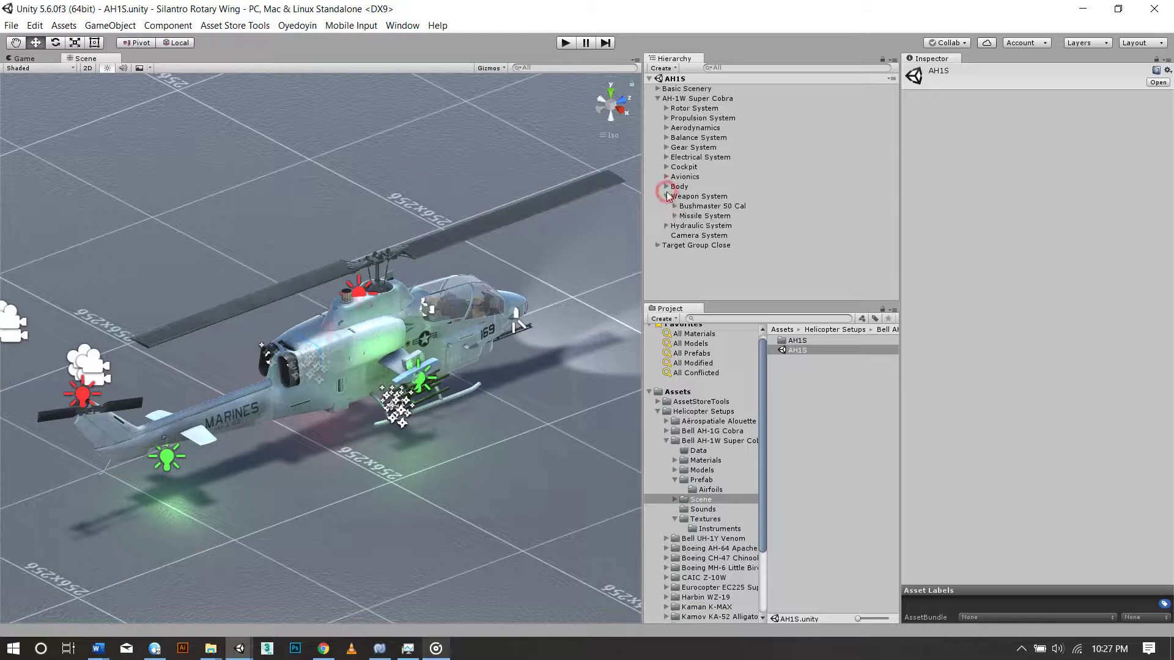
{"action": "left_click", "coordinate": [675, 216]}
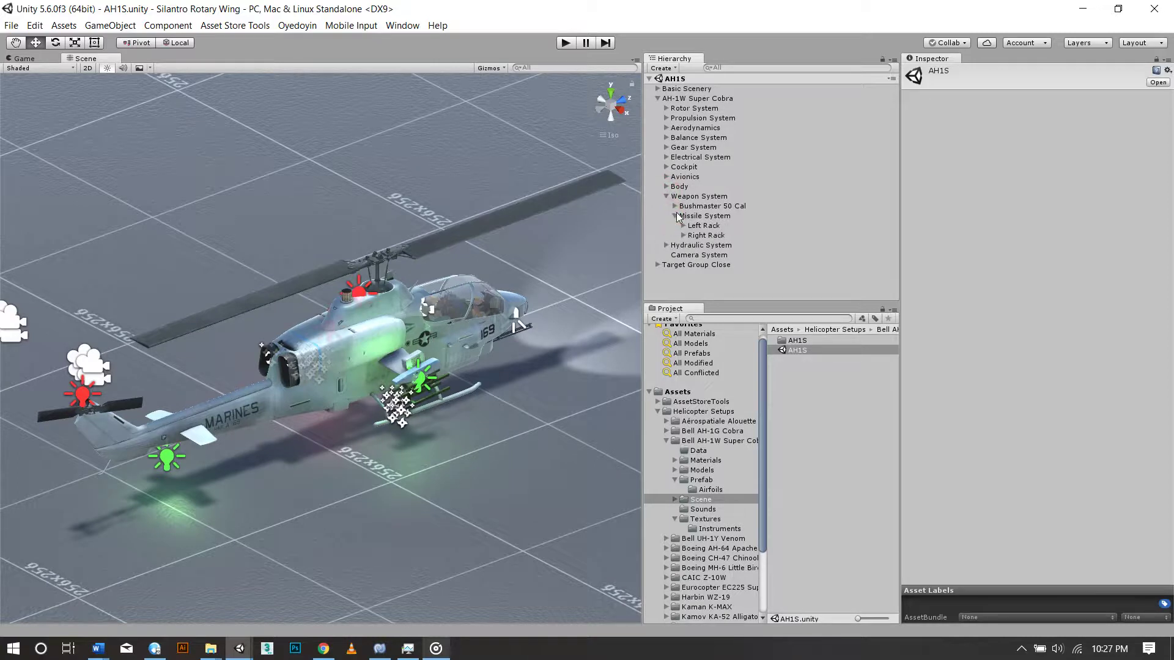
{"action": "left_click", "coordinate": [684, 226]}
{"action": "double_click", "coordinate": [701, 235]}
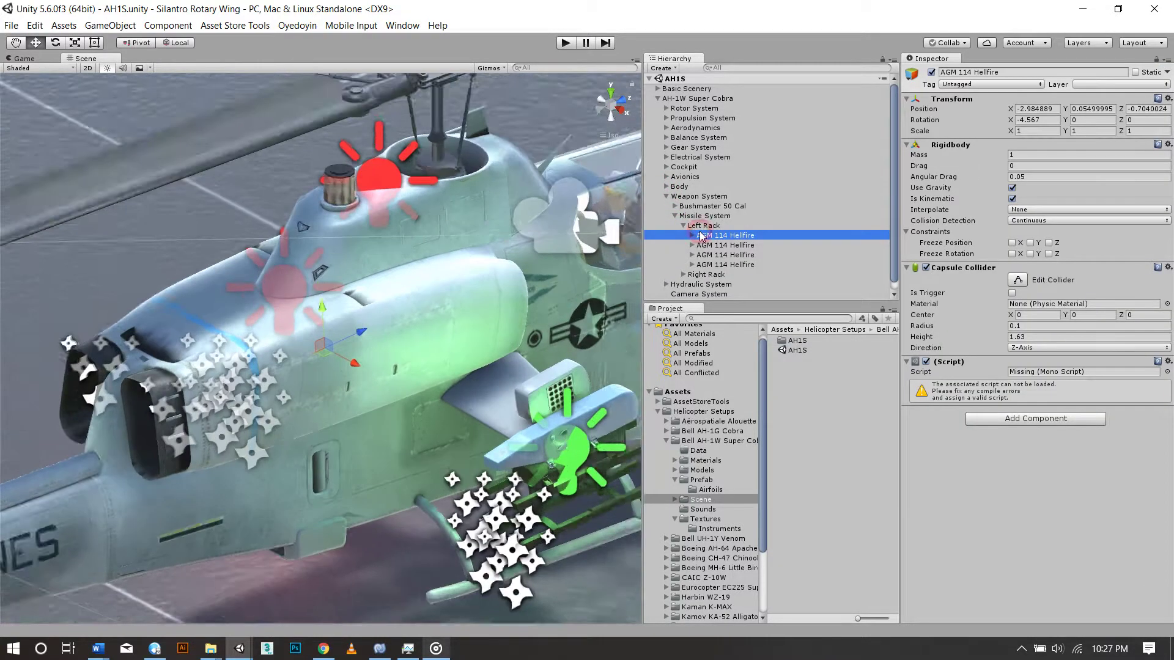
{"action": "left_click", "coordinate": [676, 215]}
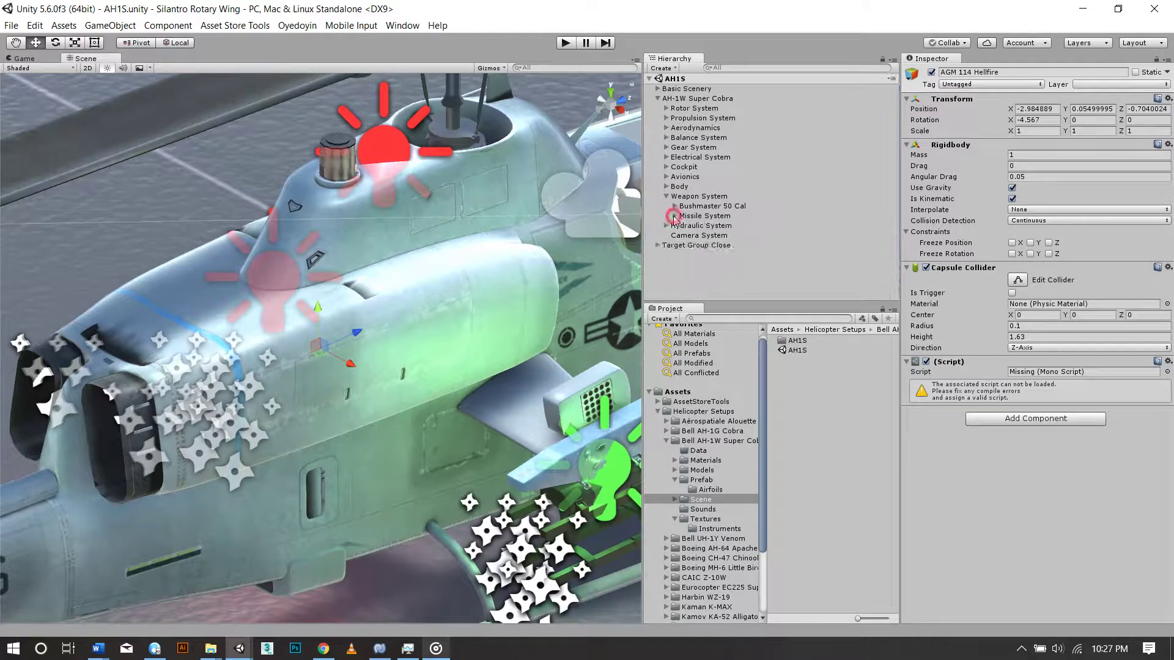
{"action": "left_click", "coordinate": [703, 208]}
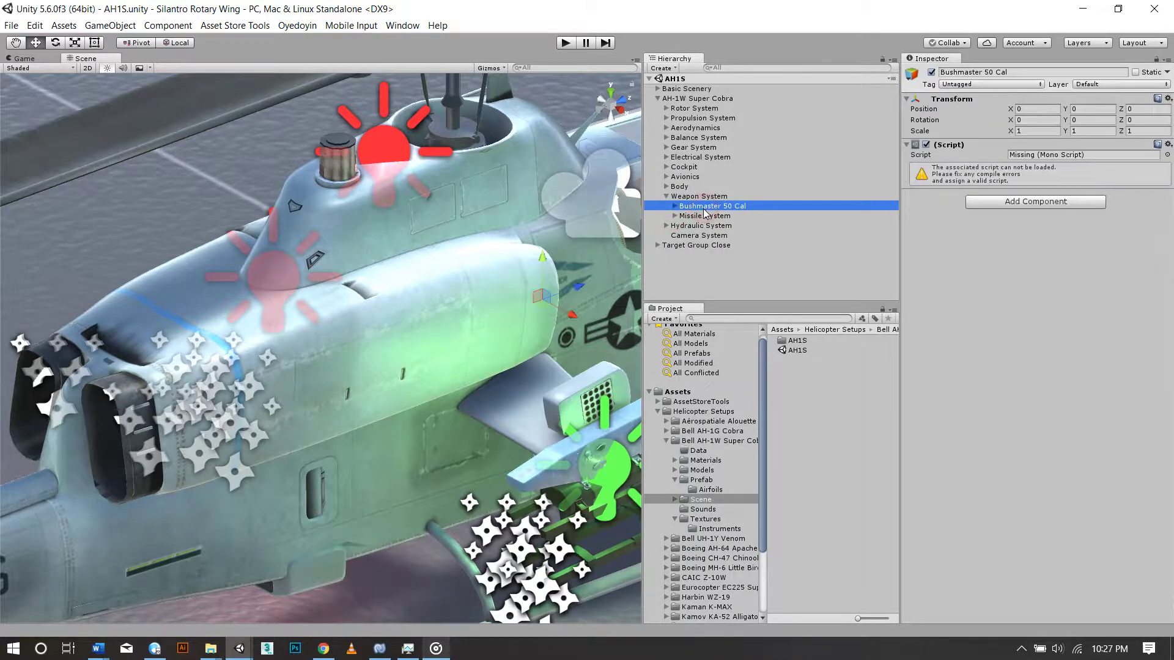
Check the Rotor, Propulsion and Balance systems, then move Core Control under AH-1W Super Cobra
{"action": "left_click", "coordinate": [683, 99]}
{"action": "left_click", "coordinate": [694, 109]}
{"action": "left_click", "coordinate": [693, 118]}
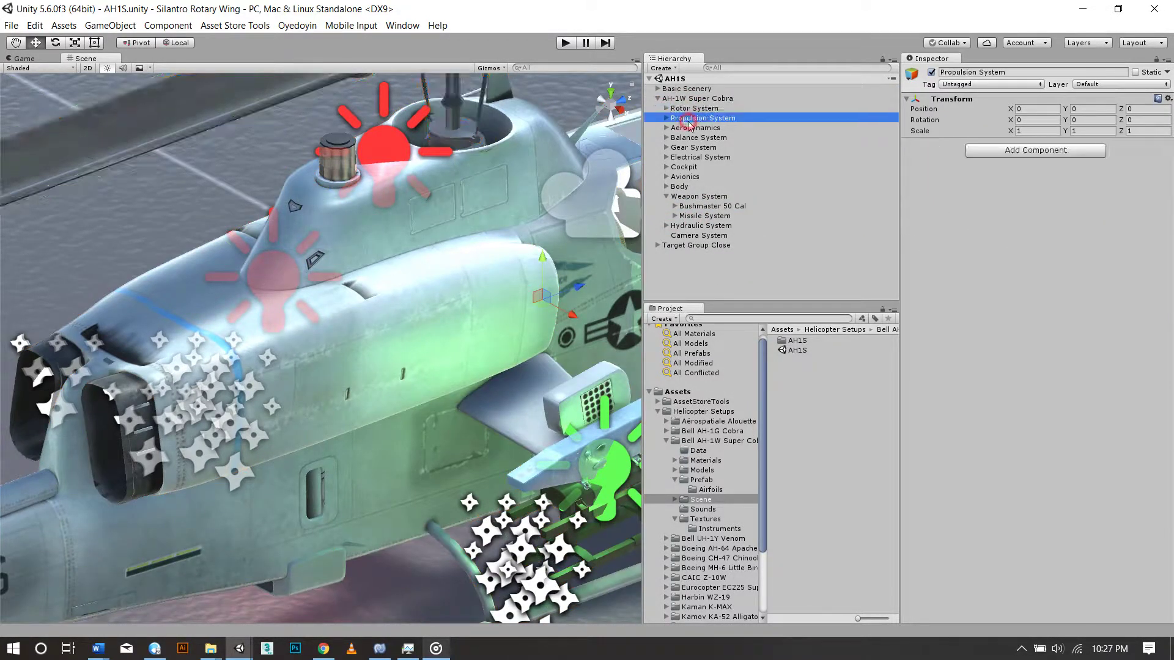
{"action": "left_click", "coordinate": [684, 138]}
{"action": "left_click", "coordinate": [667, 137]}
{"action": "mouse_move", "coordinate": [697, 157]}
{"action": "left_mouse_down"}
{"action": "mouse_move", "coordinate": [685, 104]}
{"action": "mouse_move", "coordinate": [697, 109]}
{"action": "left_mouse_up"}
Delete Balance System and assign PhantomControlModule to Core Control's missing script
{"action": "left_click", "coordinate": [685, 157]}
{"action": "key", "text": "Delete"}
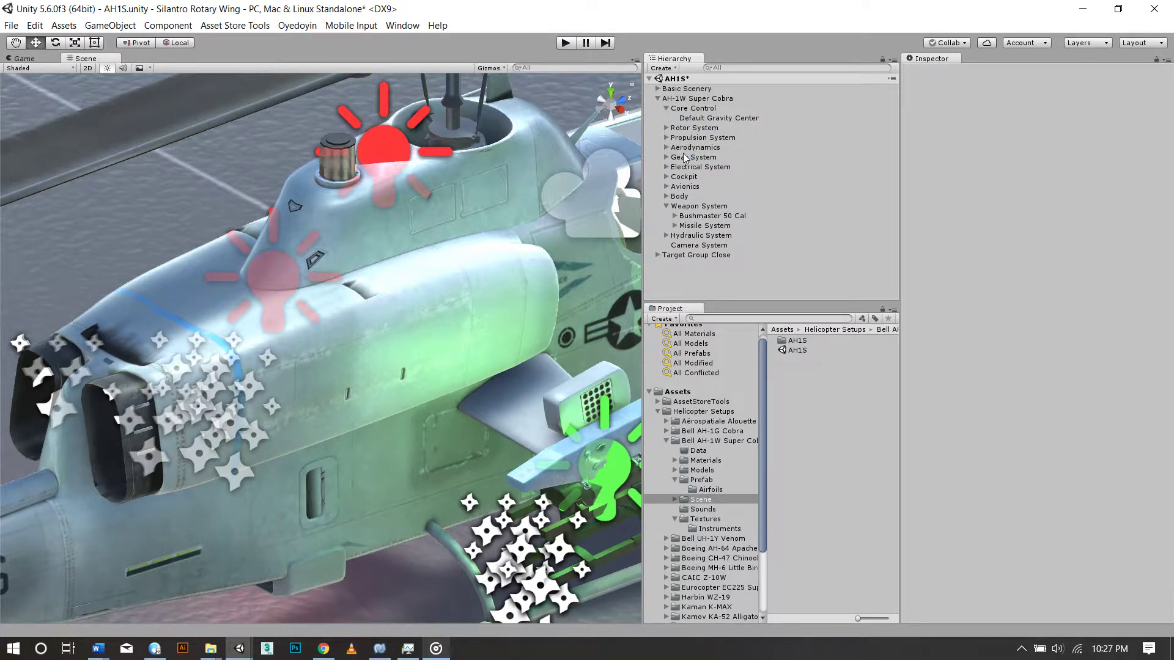
{"action": "left_click", "coordinate": [666, 108]}
{"action": "left_click", "coordinate": [685, 109]}
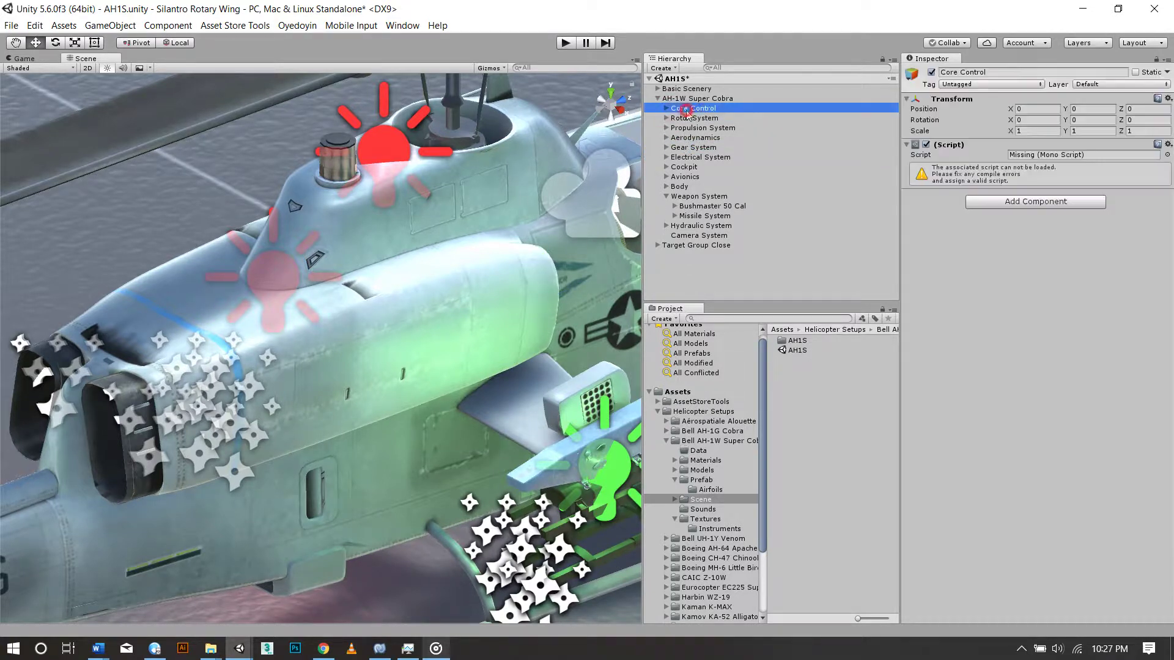
{"action": "left_click", "coordinate": [1168, 155]}
{"action": "type", "text": "control"}
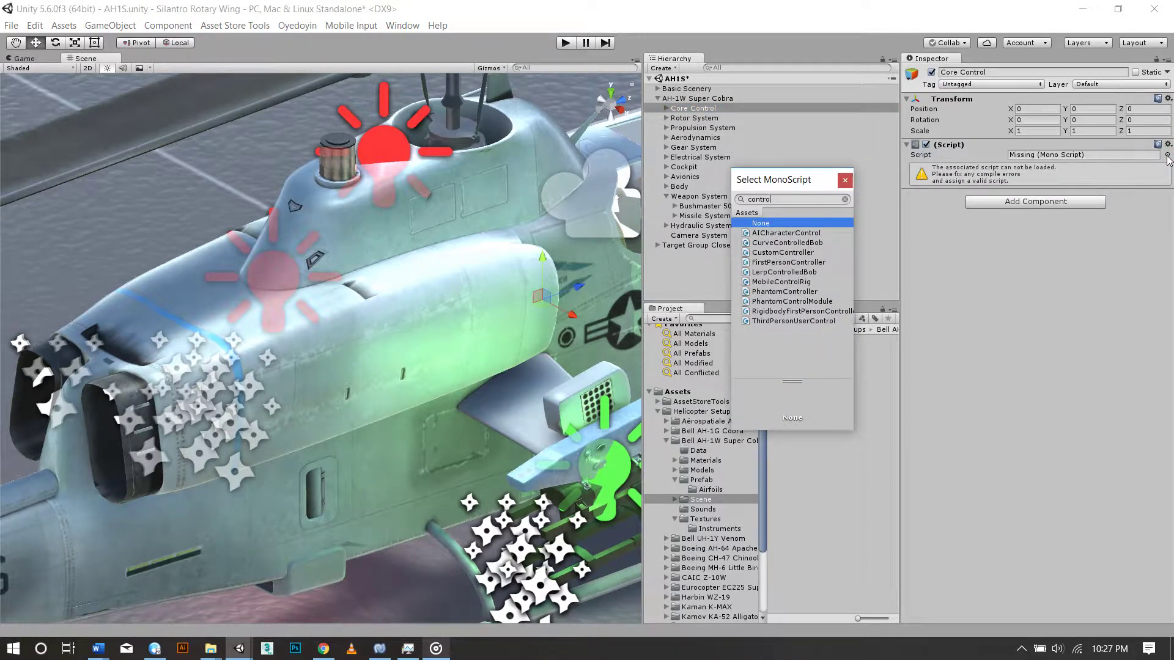
{"action": "type", "text": "mod"}
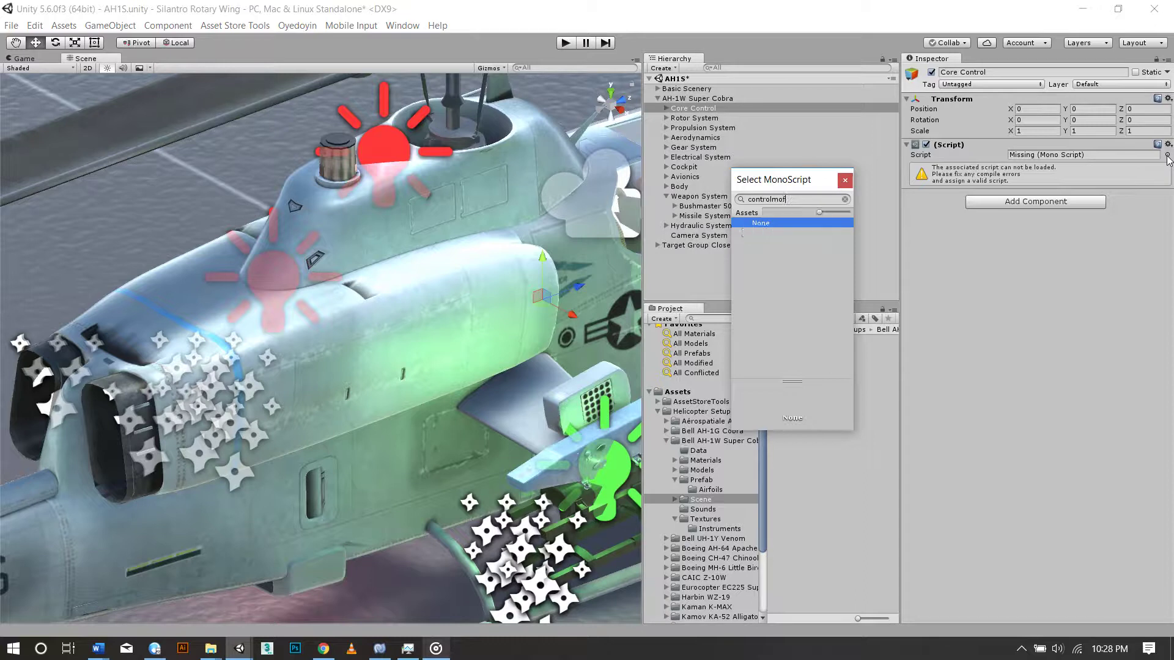
{"action": "key", "text": "Down"}
{"action": "key", "text": "Return"}
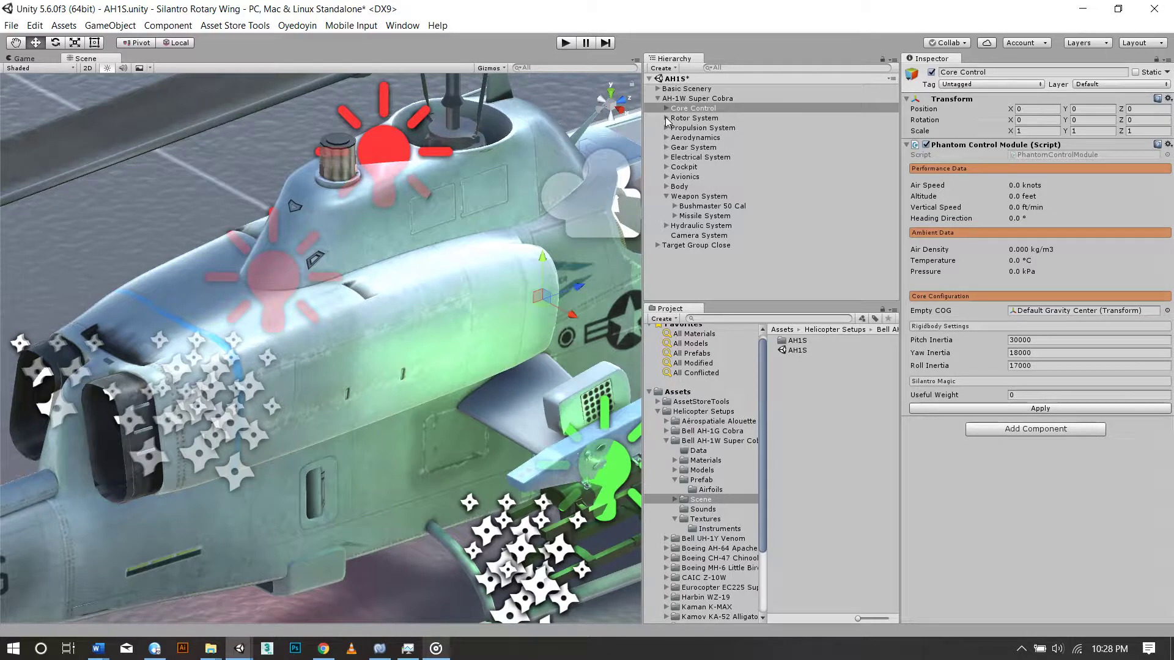
Remove Cockpit's missing script and move Interior Camera under Camera System
{"action": "left_click", "coordinate": [666, 167]}
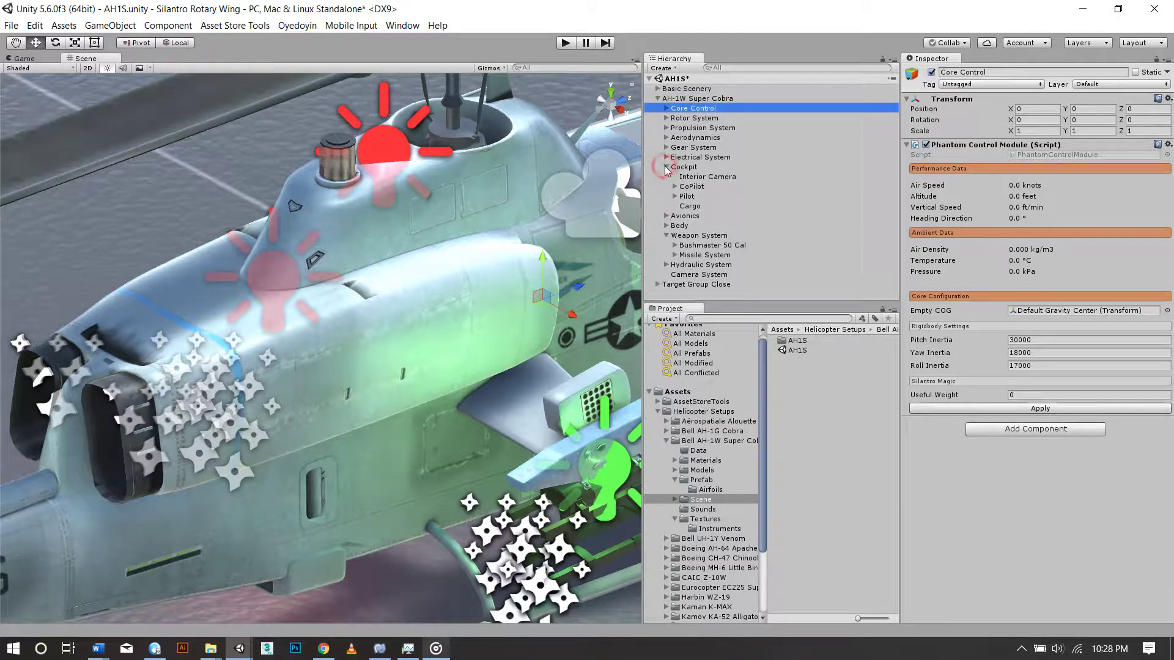
{"action": "left_click", "coordinate": [686, 167]}
{"action": "left_click", "coordinate": [1168, 145]}
{"action": "left_click", "coordinate": [1121, 174]}
{"action": "left_click", "coordinate": [695, 178]}
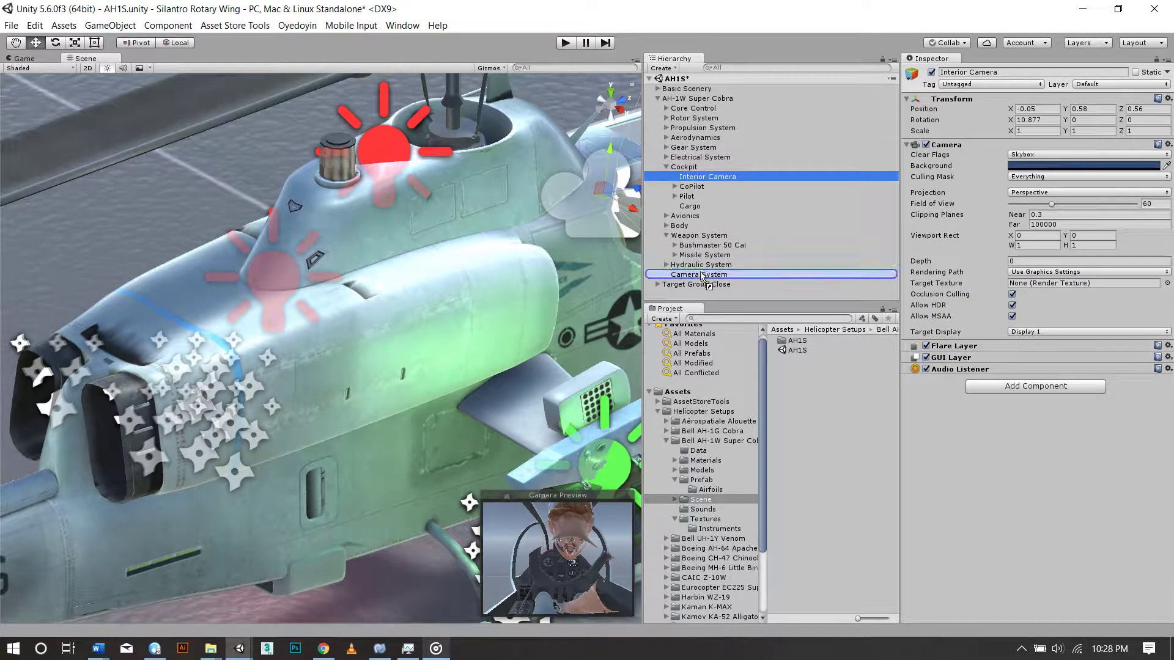
{"action": "left_click_drag", "start_coordinate": [695, 181], "coordinate": [700, 266]}
Assign the PhantomCrew script to both CoPilot and Pilot
{"action": "double_click", "coordinate": [691, 177]}
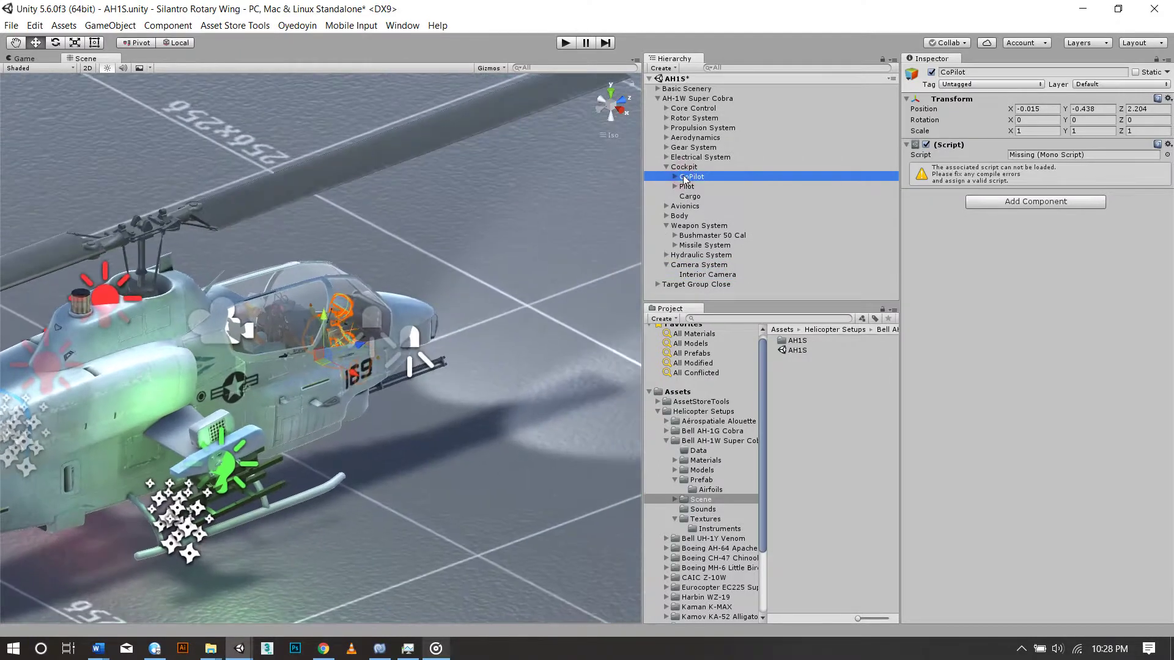
{"action": "left_click", "coordinate": [1166, 154]}
{"action": "type", "text": "crew"}
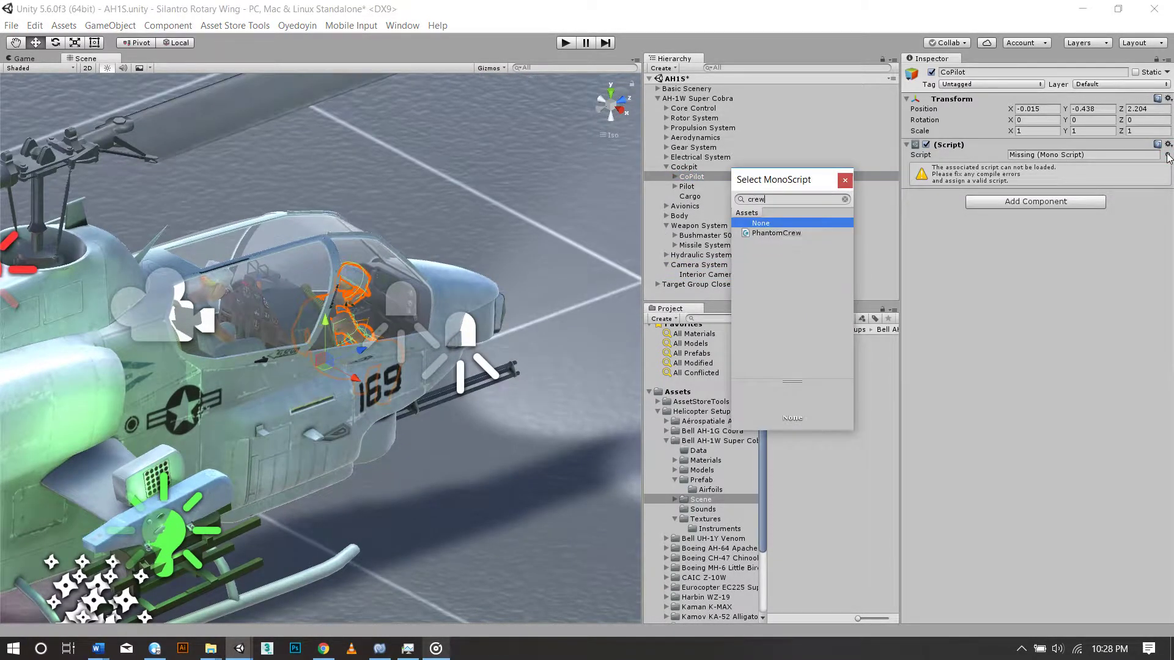
{"action": "key", "text": "Down"}
{"action": "key", "text": "Return"}
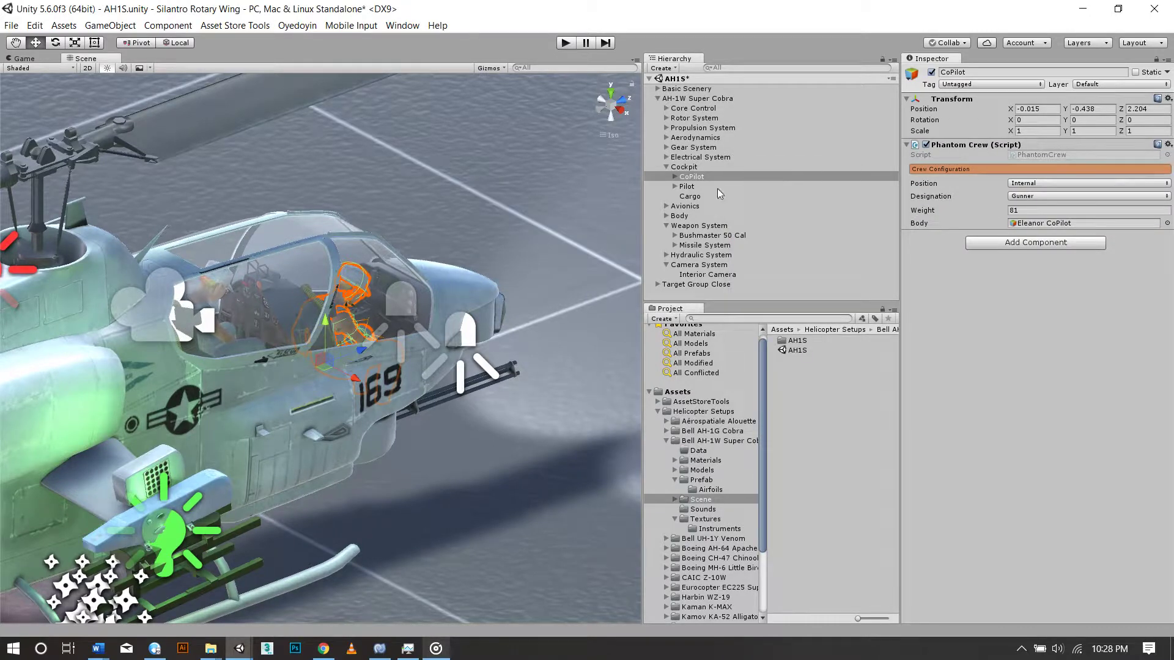
{"action": "left_click", "coordinate": [716, 187]}
{"action": "left_click", "coordinate": [1166, 154]}
{"action": "type", "text": "c"}
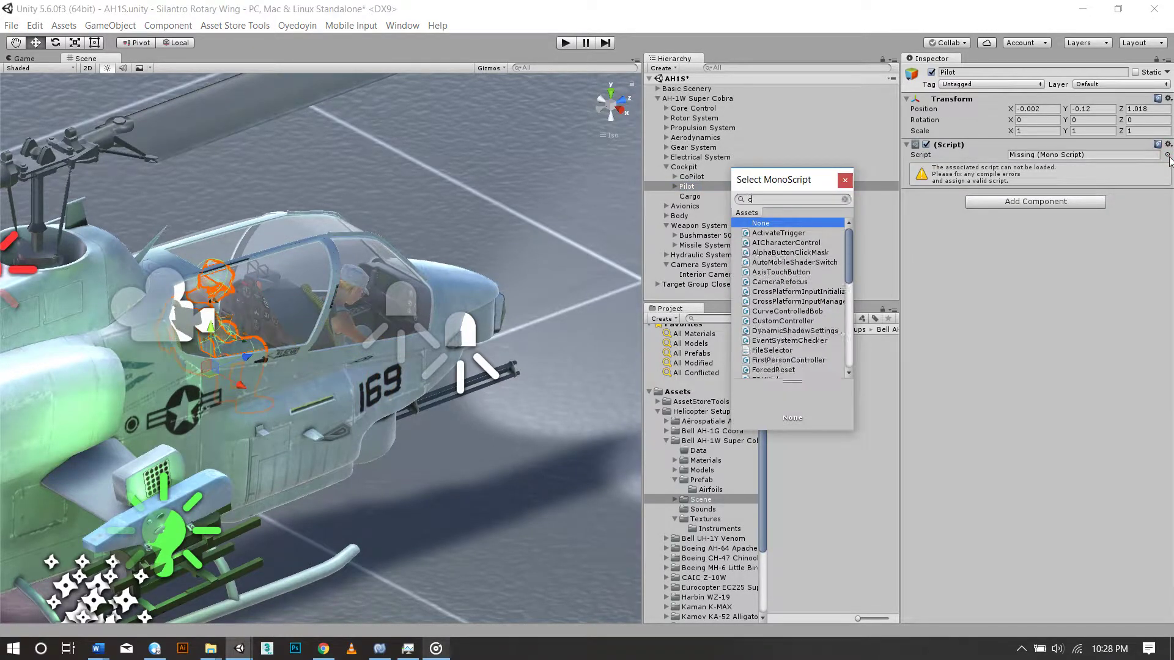
{"action": "type", "text": "rew"}
{"action": "key", "text": "Down"}
{"action": "key", "text": "Return"}
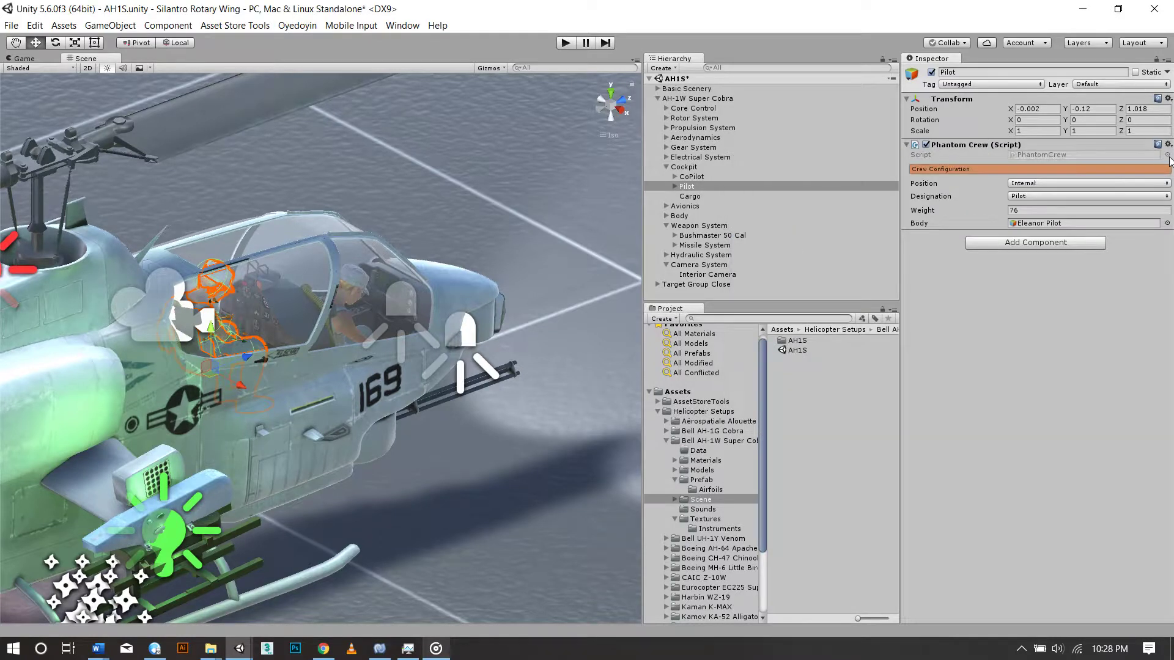
Assign the PhantomCargo script to the Cargo object
{"action": "left_click", "coordinate": [689, 197]}
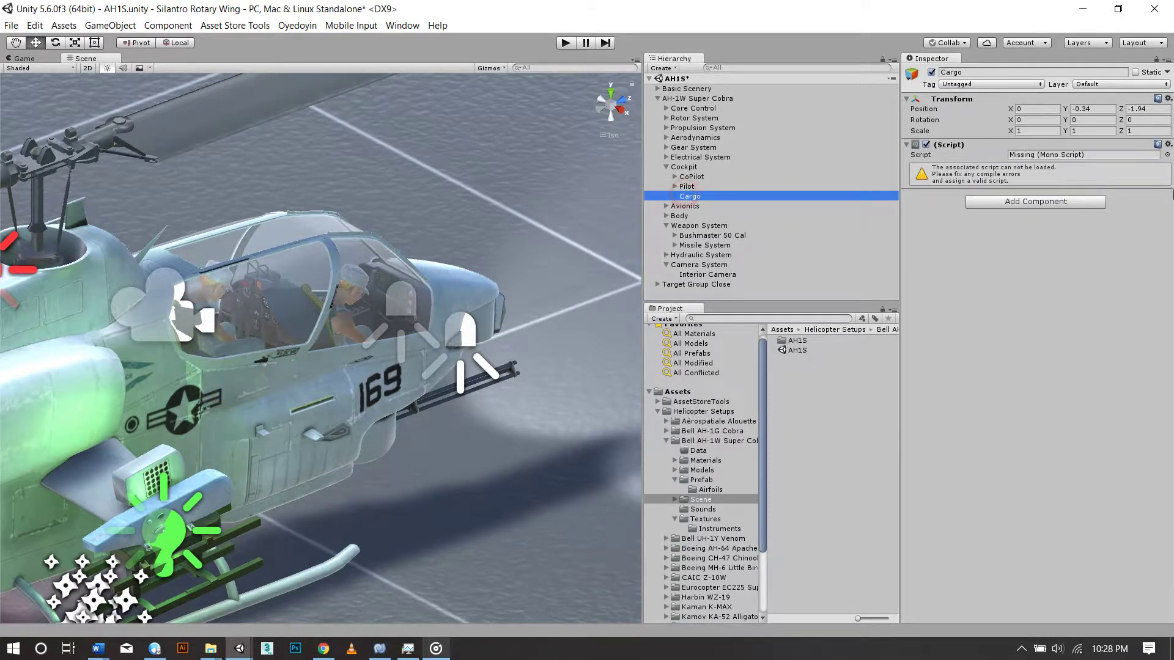
{"action": "left_click", "coordinate": [1166, 154]}
{"action": "type", "text": "carg"}
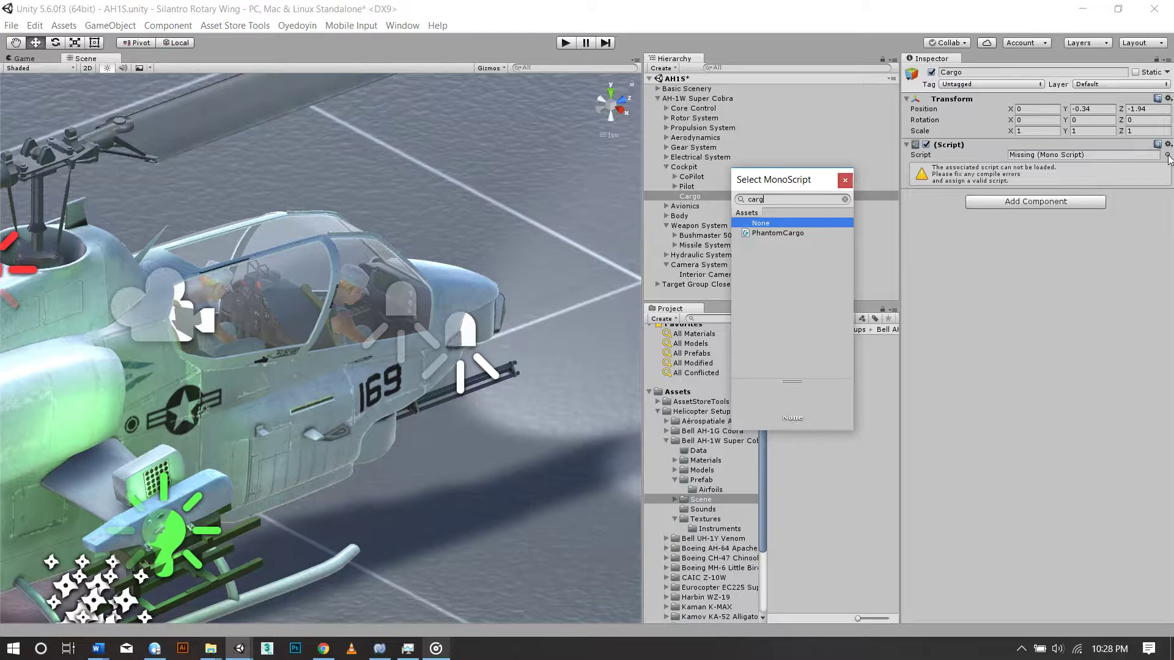
{"action": "key", "text": "Down"}
{"action": "key", "text": "Return"}
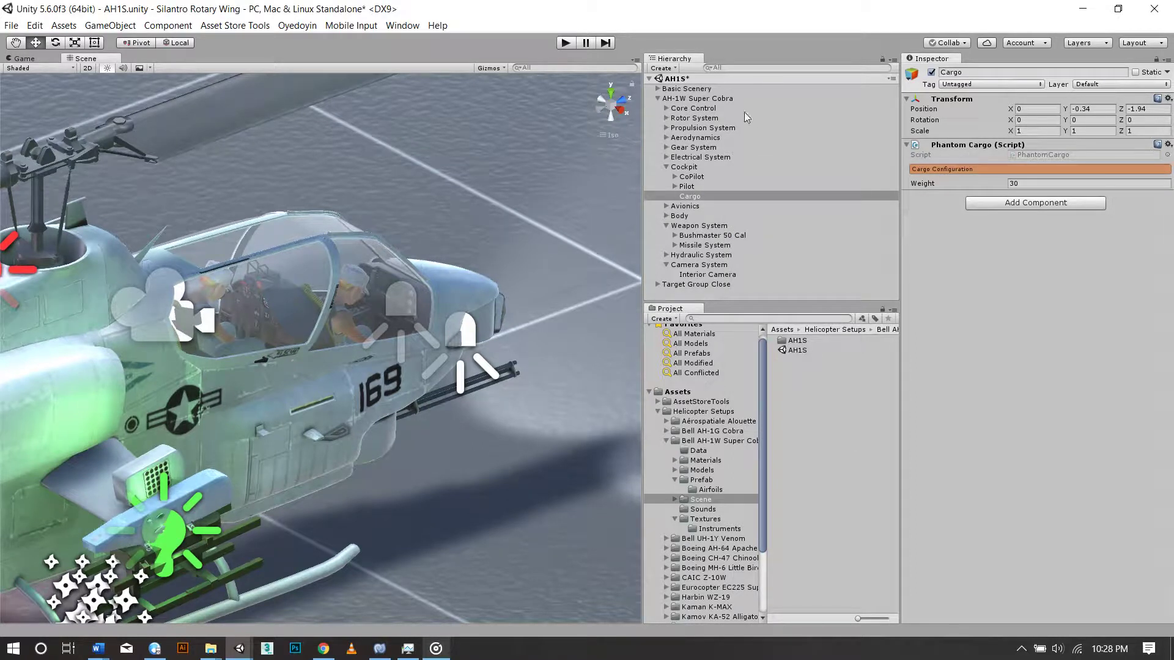
{"action": "left_click", "coordinate": [666, 167]}
Move Cockpit under Body, copy Body Collider's Box Collider, and delete Body Collider
{"action": "left_click", "coordinate": [680, 167]}
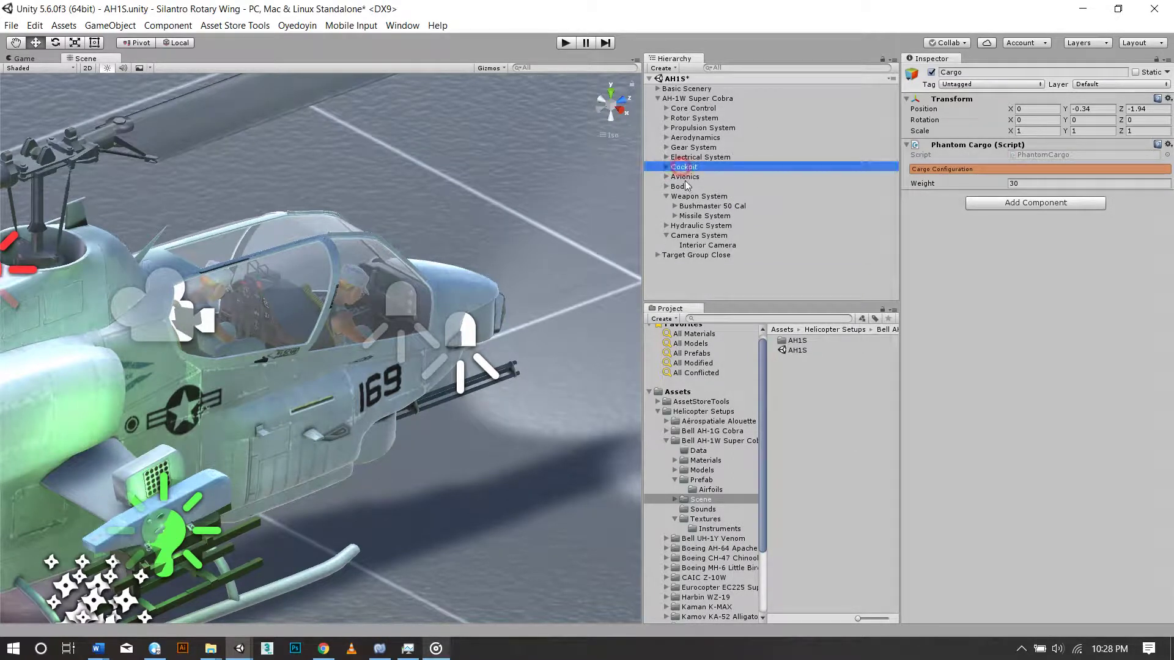
{"action": "left_click_drag", "start_coordinate": [686, 186], "coordinate": [682, 186]}
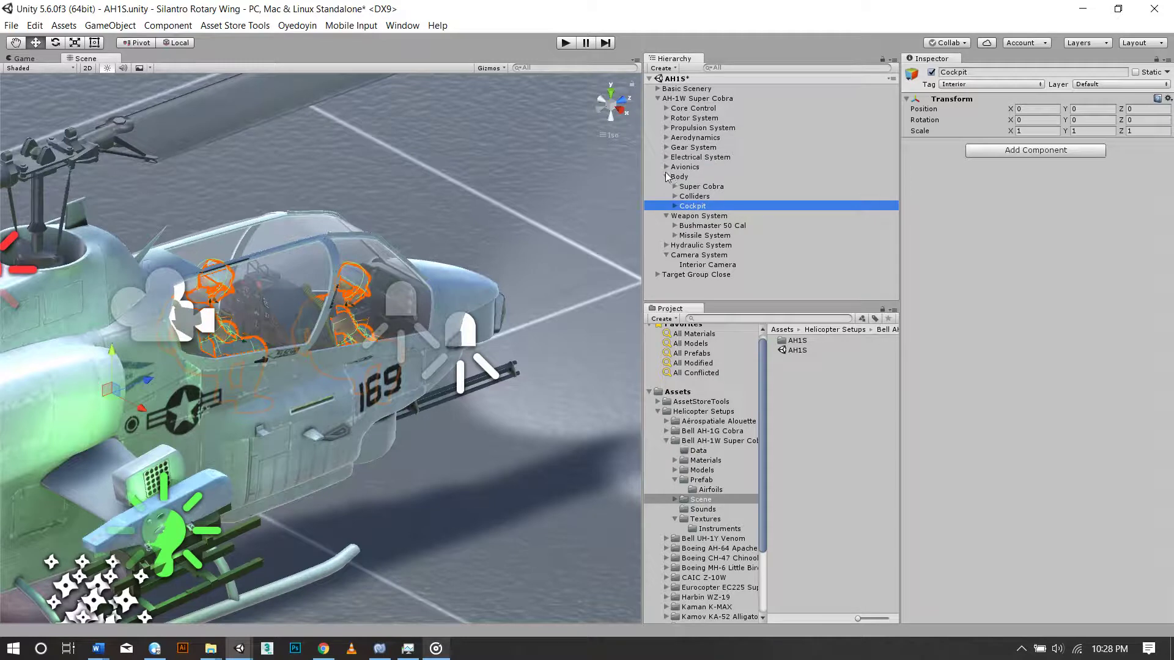
{"action": "left_click", "coordinate": [682, 197]}
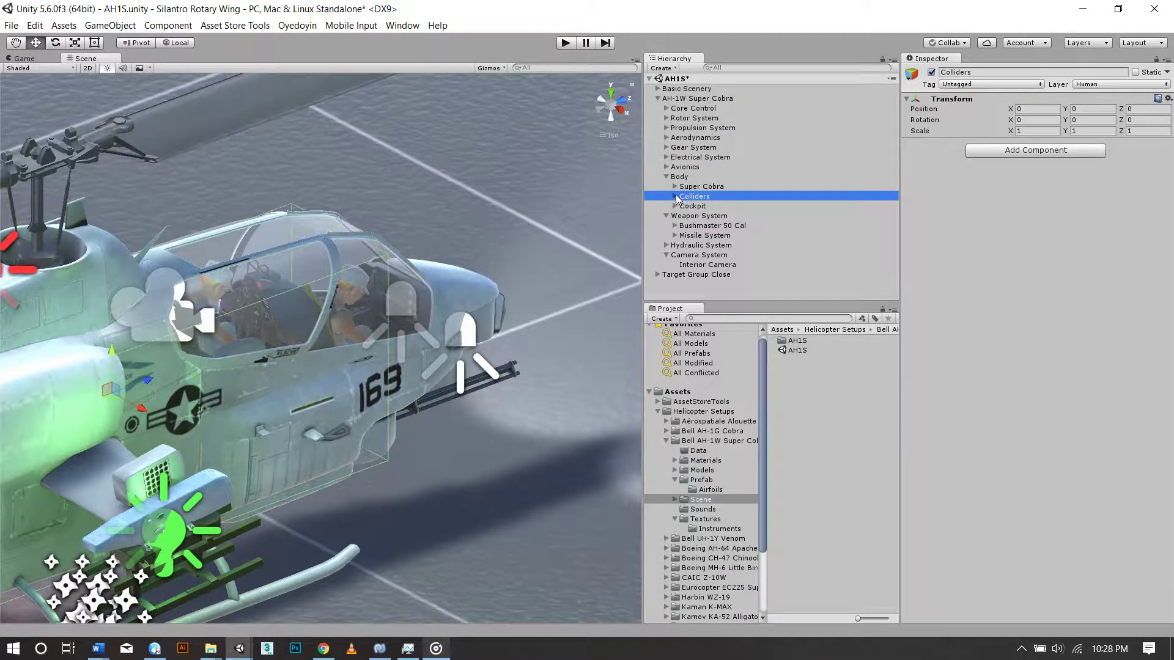
{"action": "left_click", "coordinate": [676, 196]}
{"action": "left_click", "coordinate": [702, 206]}
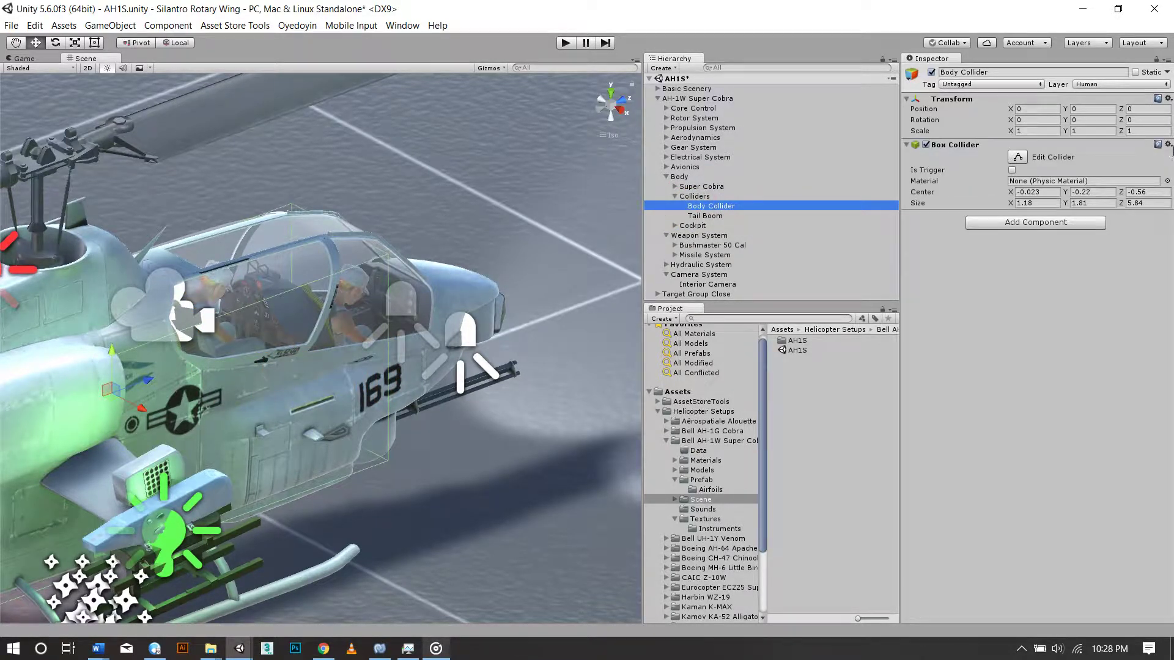
{"action": "left_click", "coordinate": [1169, 144]}
{"action": "left_click", "coordinate": [1077, 225]}
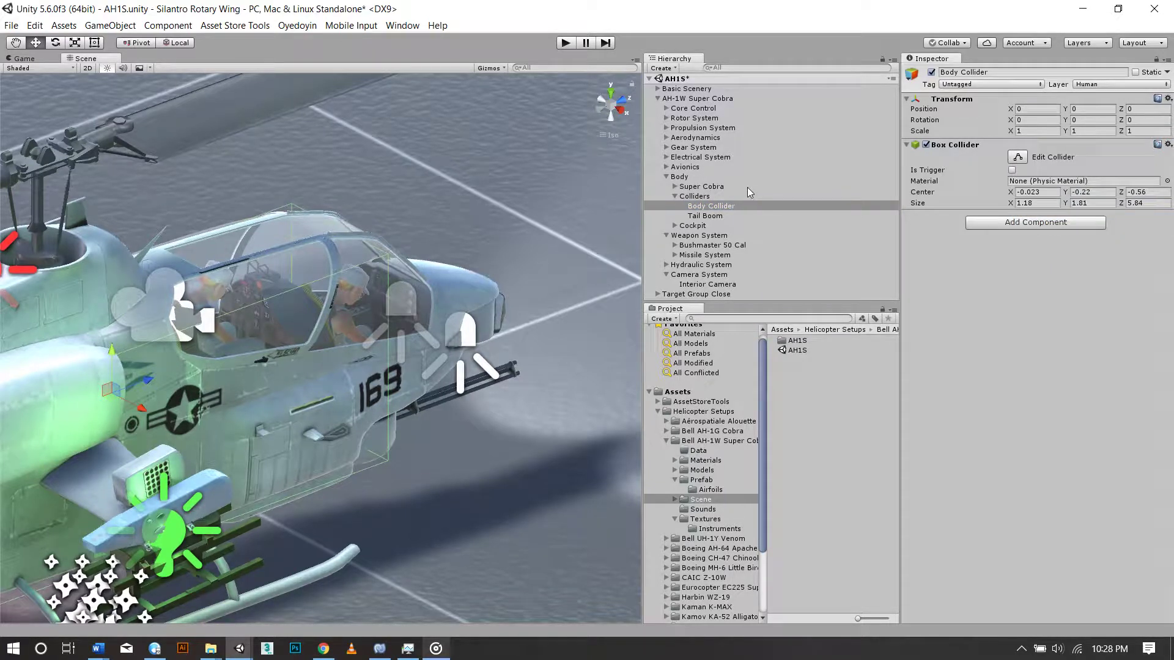
{"action": "left_click", "coordinate": [706, 207]}
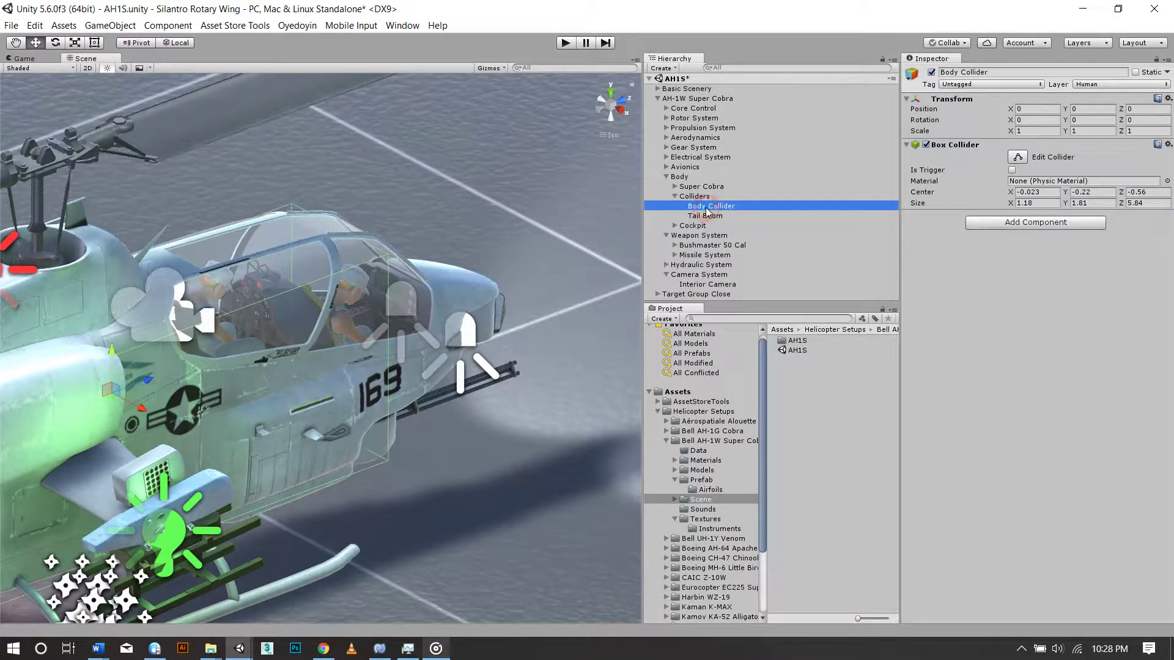
{"action": "key", "text": "Delete"}
Paste the Box Collider onto the AH-1W Super Cobra root and move it above the script
{"action": "left_click", "coordinate": [686, 98]}
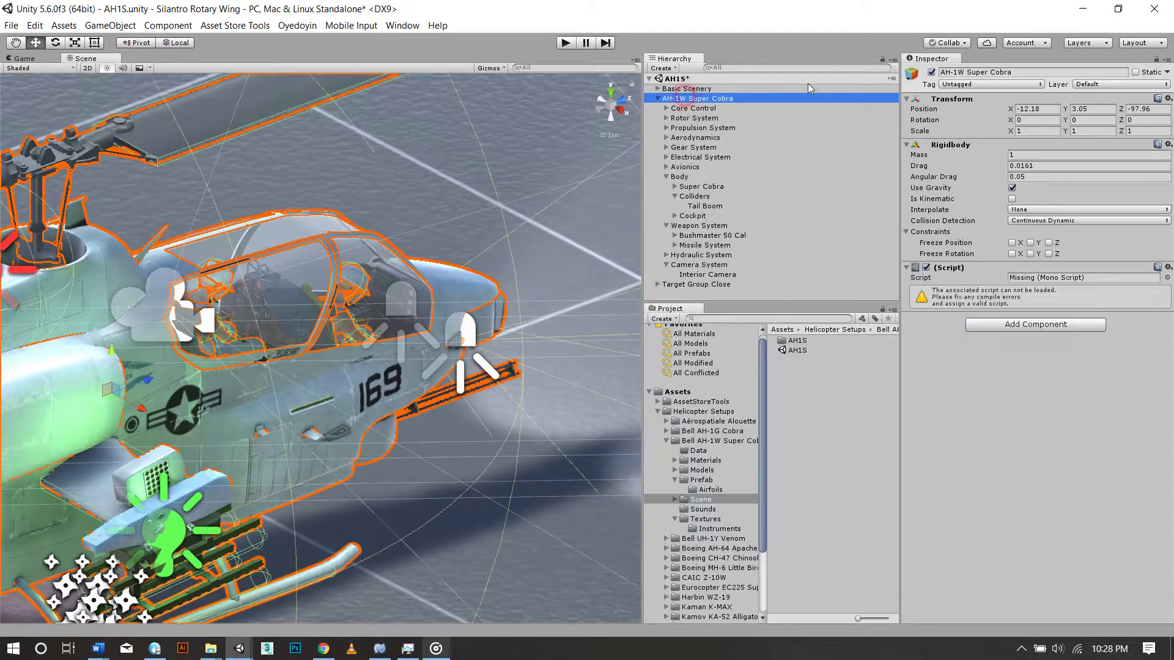
{"action": "left_click", "coordinate": [1170, 268]}
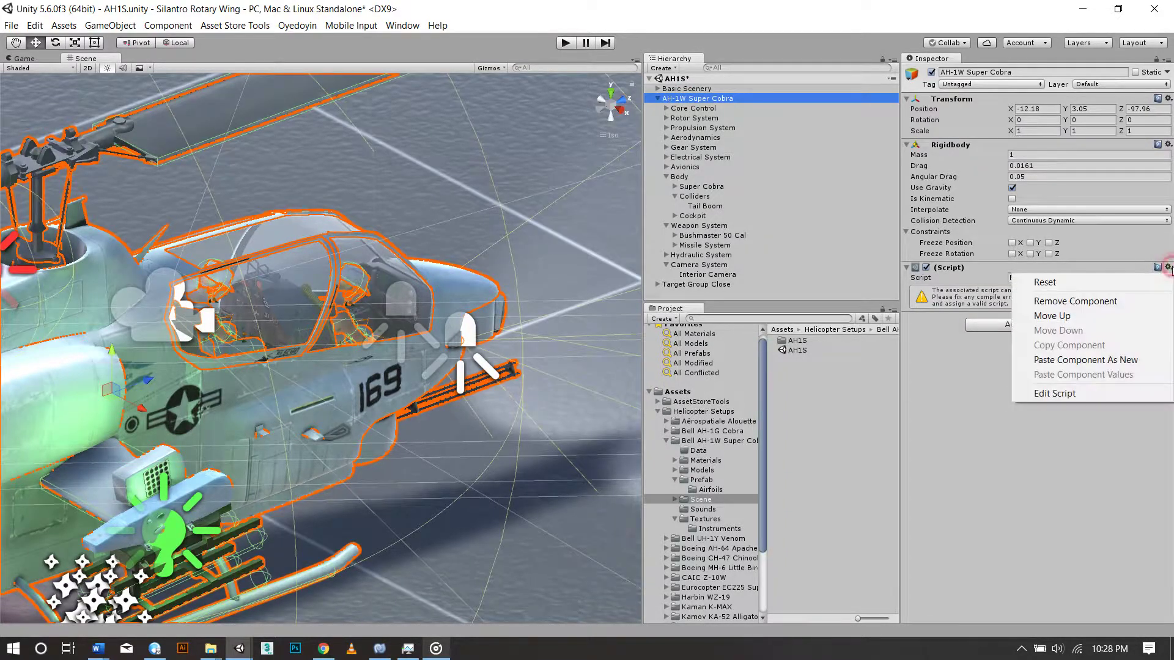
{"action": "left_click", "coordinate": [1081, 361]}
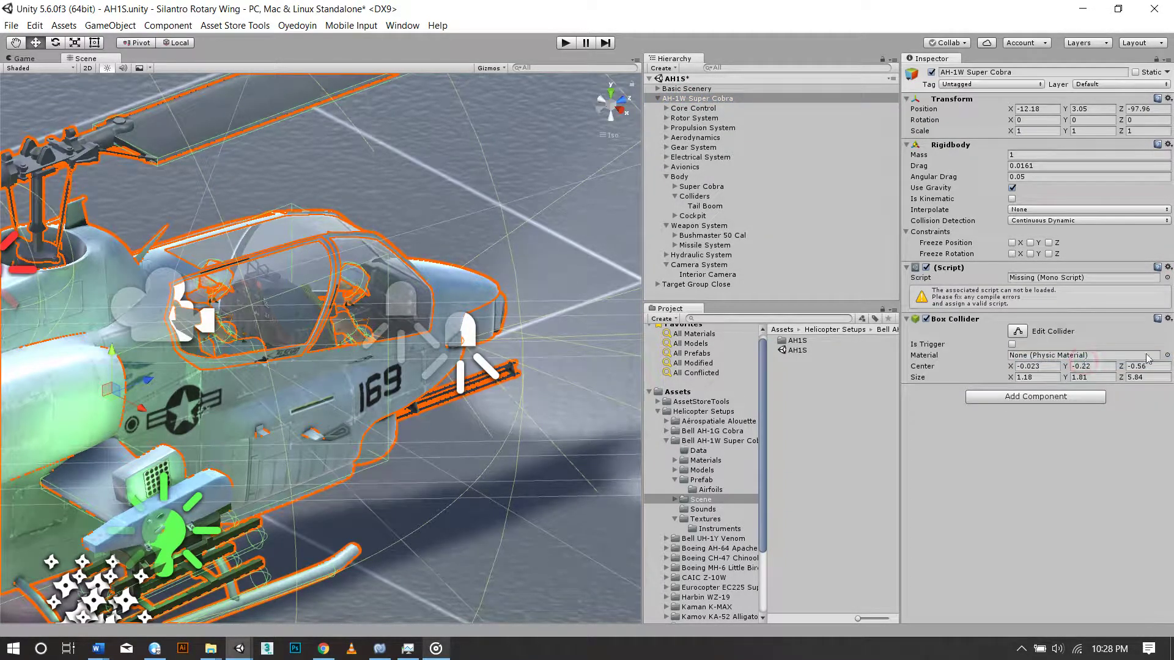
{"action": "left_click", "coordinate": [1170, 319]}
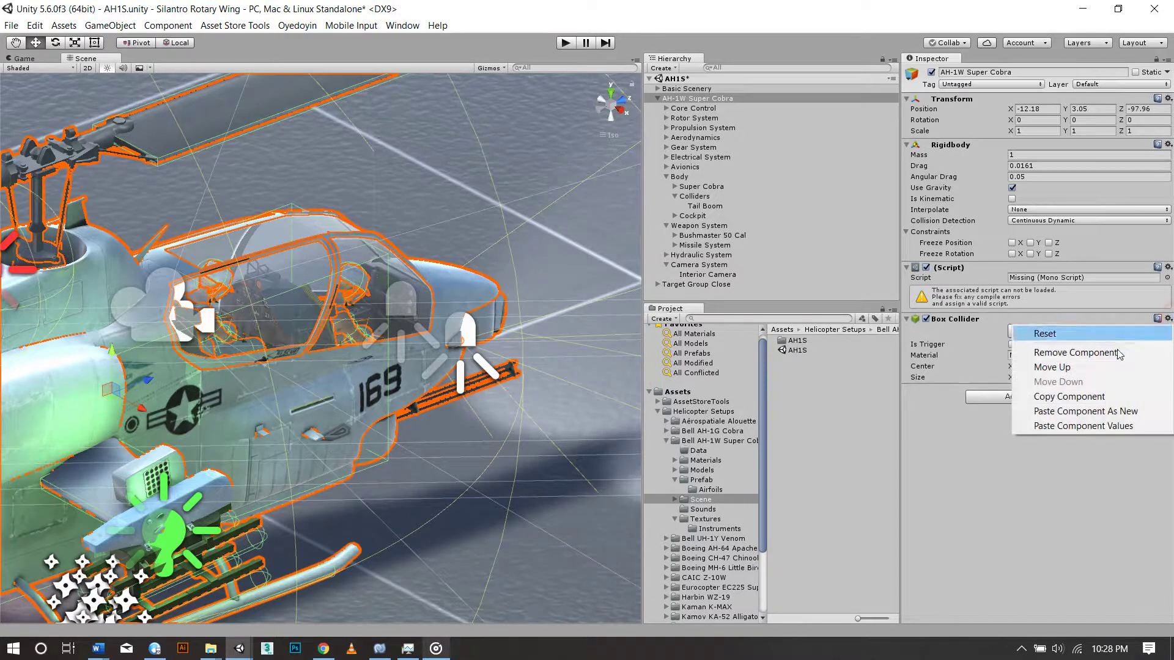
{"action": "left_click", "coordinate": [1095, 369]}
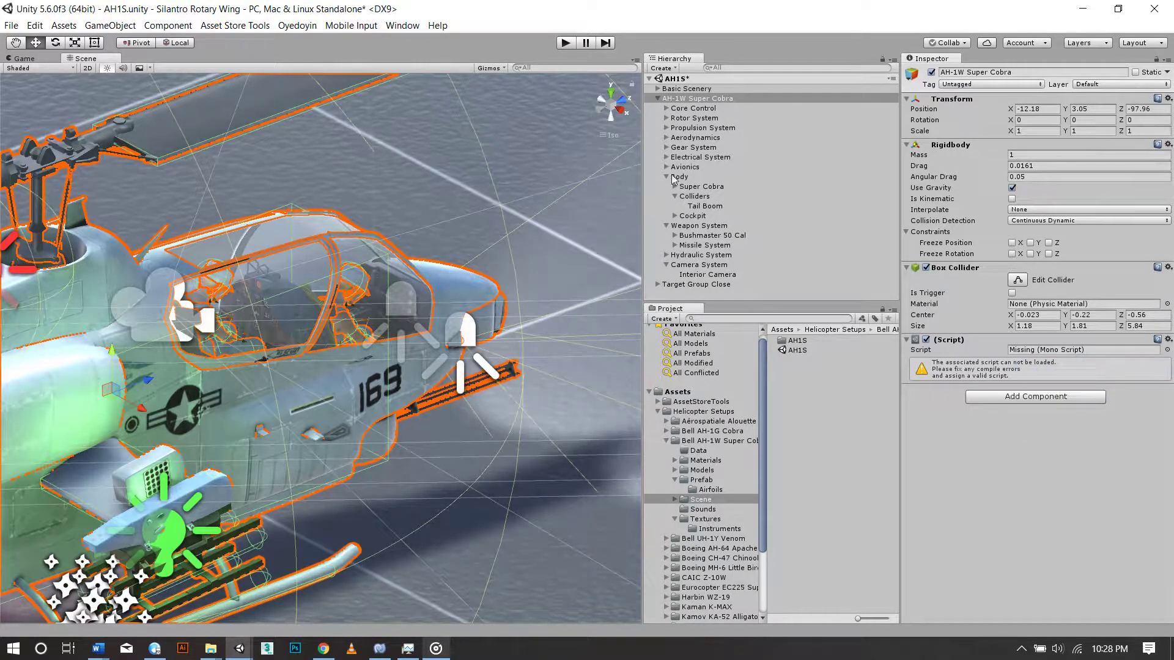
Inspect Control Module and Cockpit Panel under Avionics
{"action": "left_click", "coordinate": [667, 177]}
{"action": "left_click", "coordinate": [667, 167]}
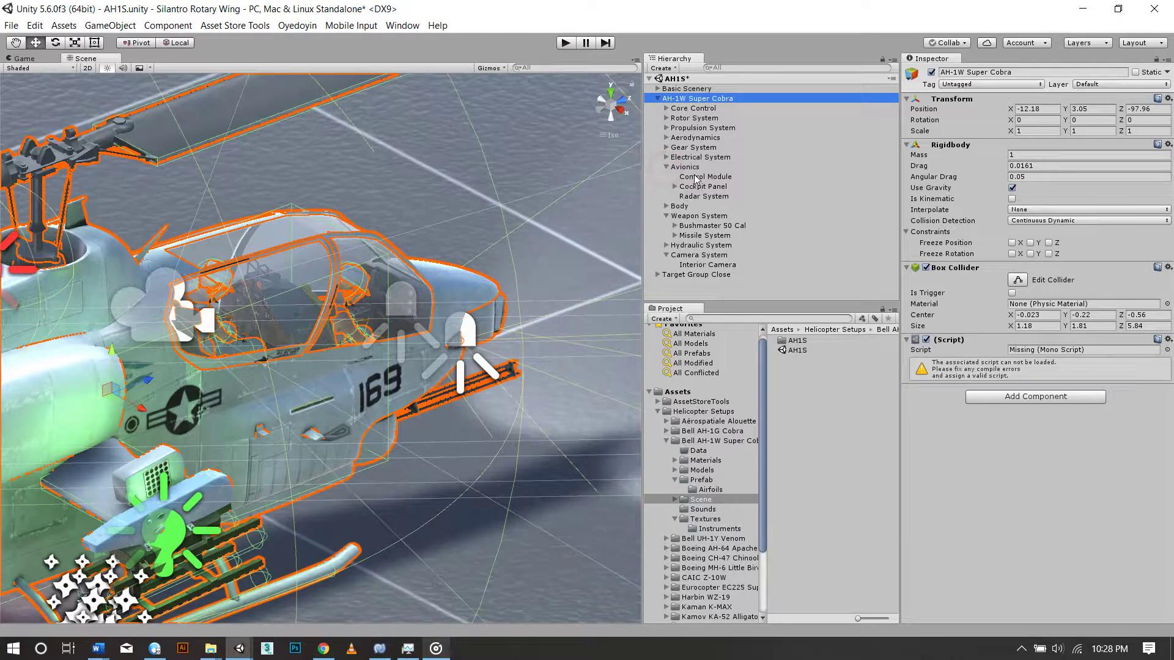
{"action": "left_click", "coordinate": [697, 181]}
{"action": "left_click", "coordinate": [704, 187]}
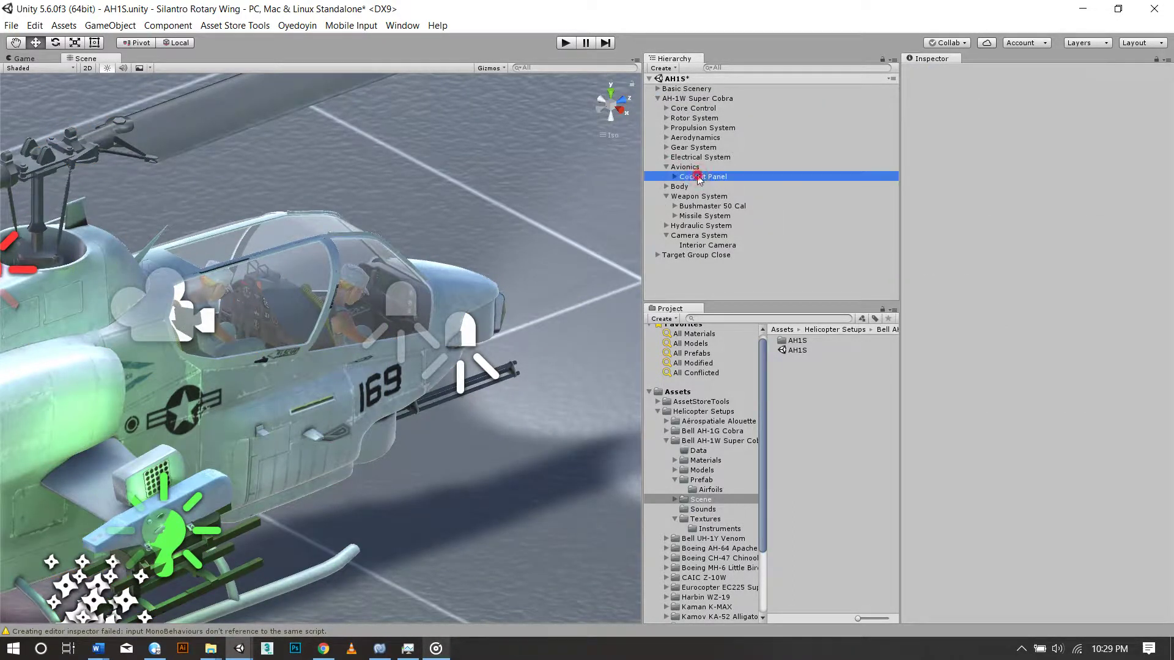
Deactivate Cockpit Panel and add the ESRA Radar prefab under Avionics
{"action": "left_click", "coordinate": [688, 178]}
{"action": "left_click", "coordinate": [932, 72]}
{"action": "left_click", "coordinate": [789, 317]}
{"action": "type", "text": "rada"}
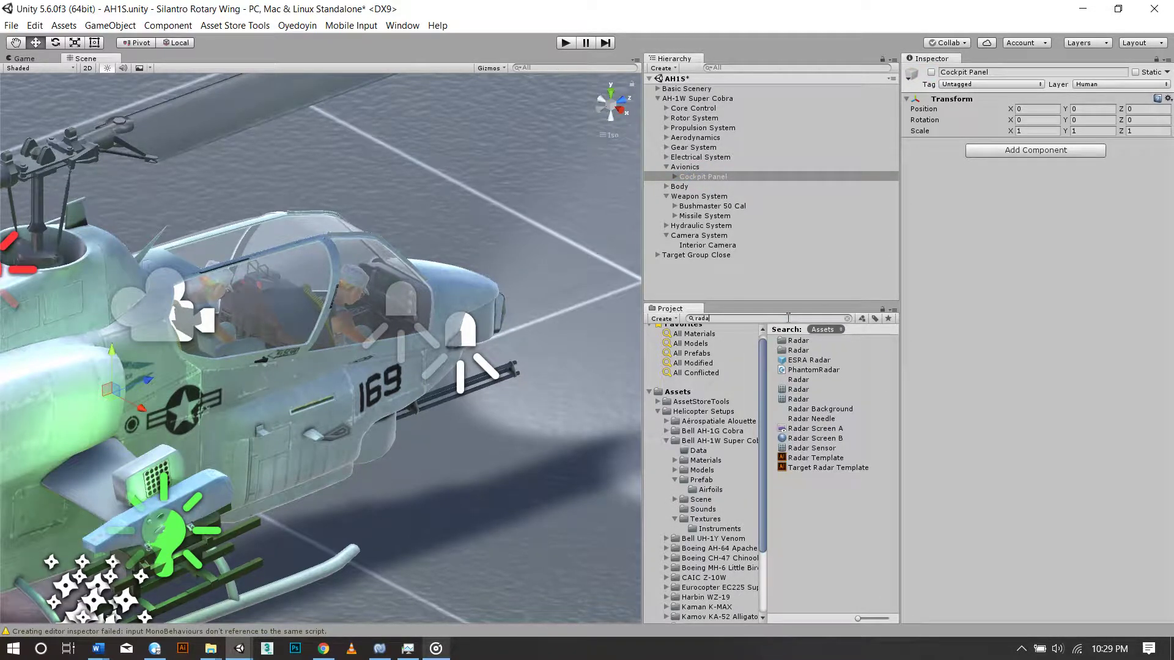
{"action": "left_click_drag", "start_coordinate": [804, 360], "coordinate": [697, 174]}
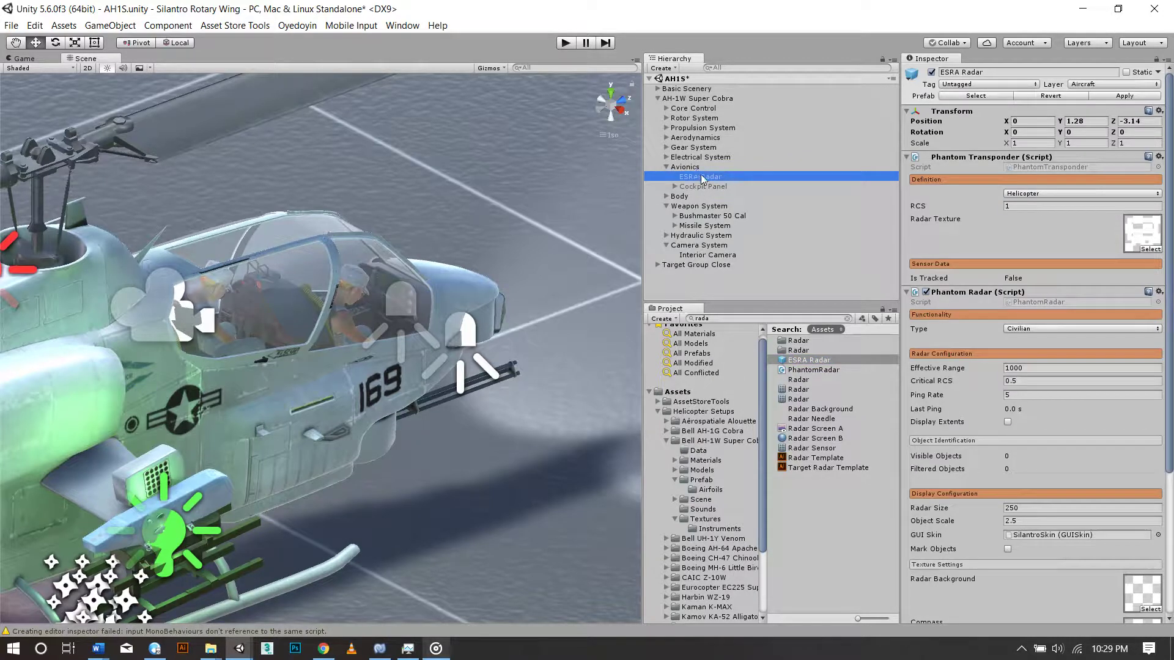
Position ESRA Radar at the helicopter's nose (0, -0.41, 3.36) from the side view
{"action": "left_click", "coordinate": [625, 111]}
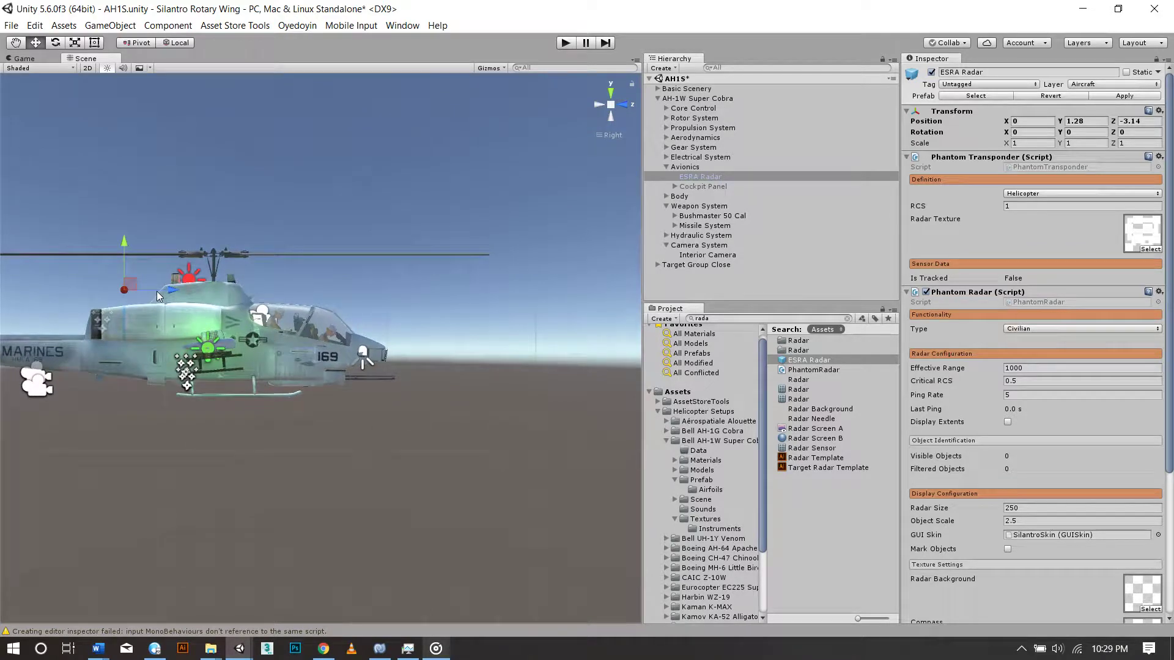
{"action": "left_click_drag", "start_coordinate": [133, 280], "coordinate": [374, 348]}
{"action": "left_click", "coordinate": [625, 105]}
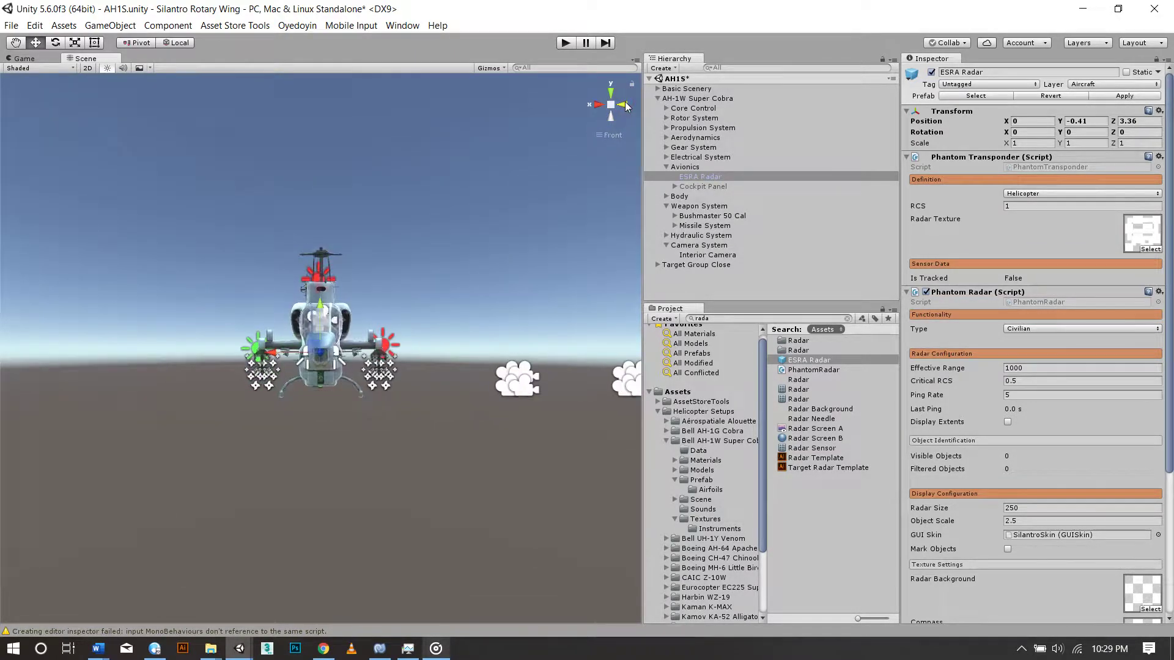
{"action": "left_click", "coordinate": [598, 105]}
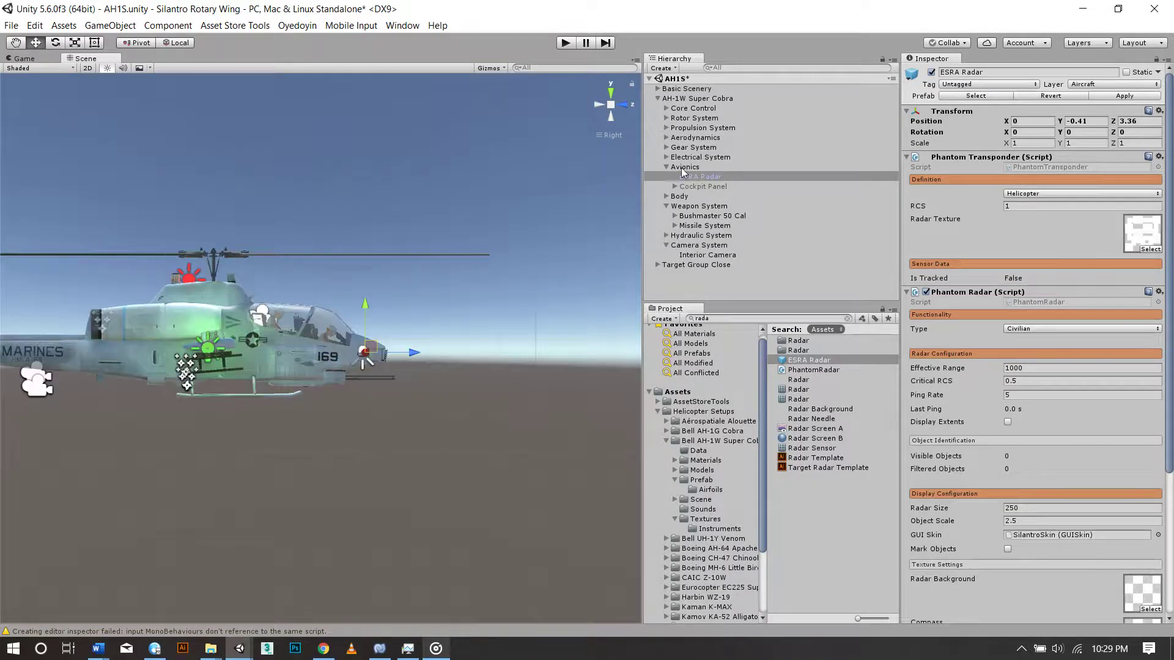
{"action": "left_click", "coordinate": [666, 168]}
{"action": "left_click", "coordinate": [667, 157]}
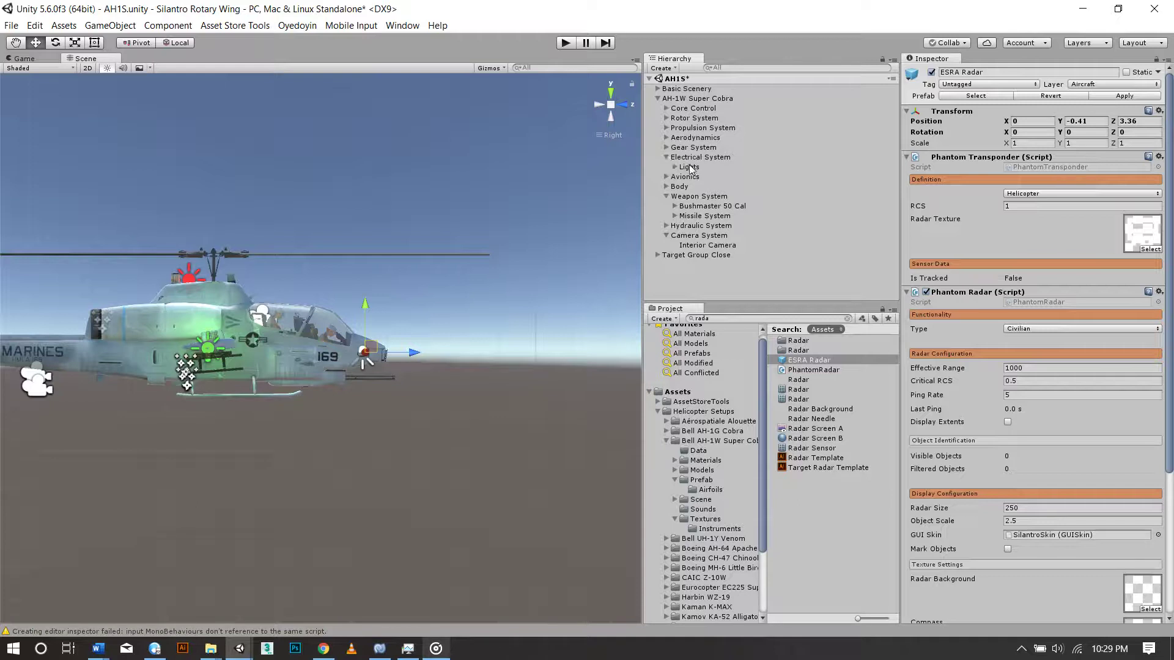
Inspect the navigation lights and Landing Light in the Lights group
{"action": "left_click", "coordinate": [689, 168]}
{"action": "left_click", "coordinate": [675, 167]}
{"action": "left_click", "coordinate": [704, 177]}
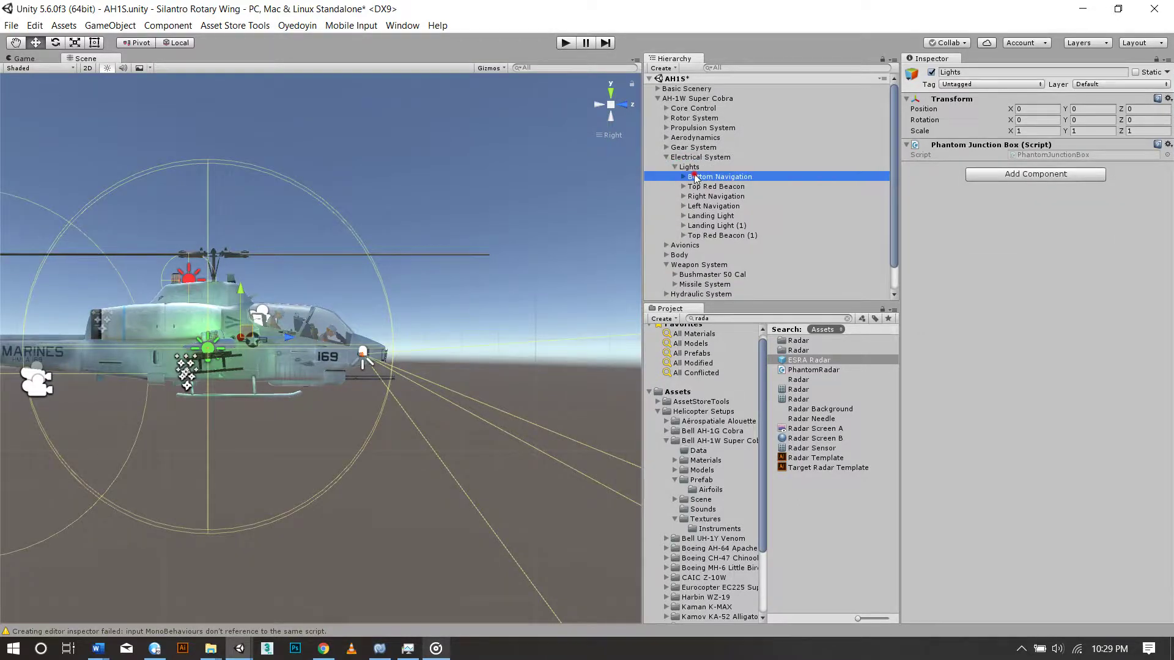
{"action": "left_click", "coordinate": [712, 207]}
{"action": "left_click", "coordinate": [711, 216]}
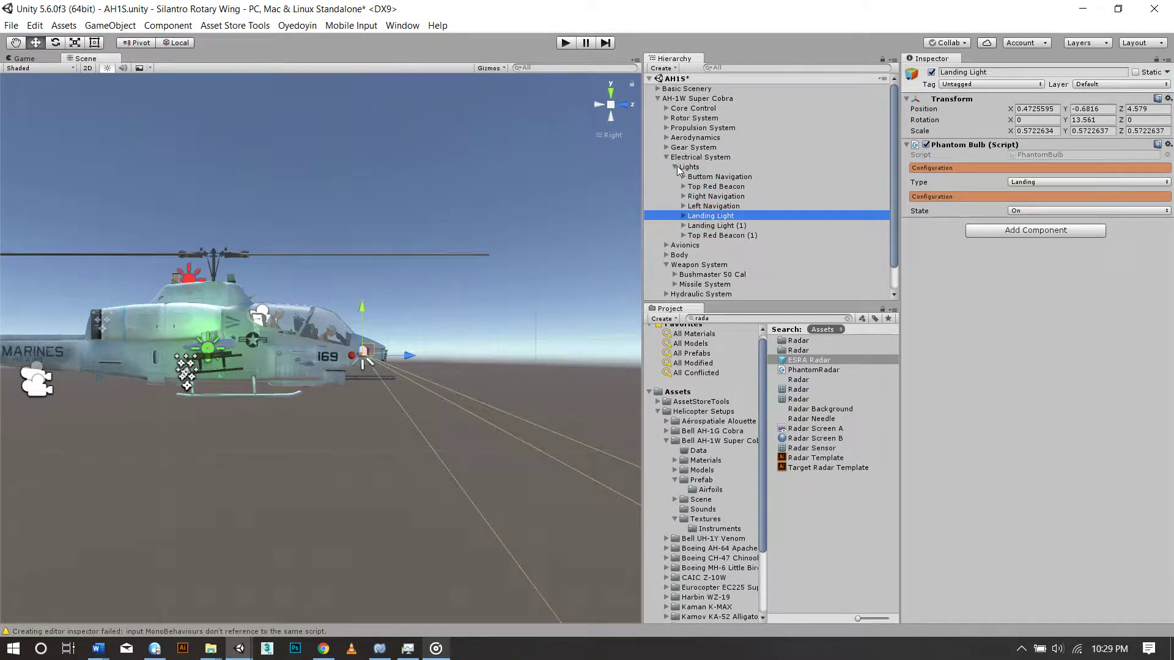
{"action": "left_click", "coordinate": [675, 167]}
Assign PhantomGearSystem to Gear System and set Skid Drag to 0.00154
{"action": "left_click", "coordinate": [667, 157]}
{"action": "left_click", "coordinate": [691, 147]}
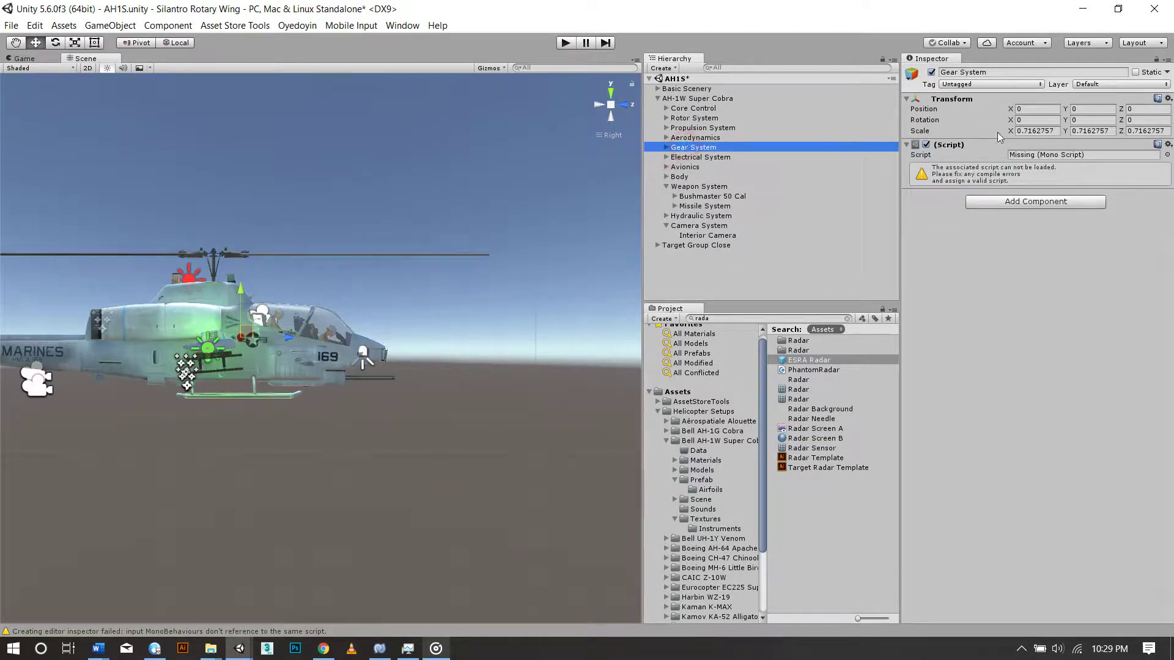
{"action": "left_click", "coordinate": [1167, 156]}
{"action": "type", "text": "gea"}
{"action": "key", "text": "Down"}
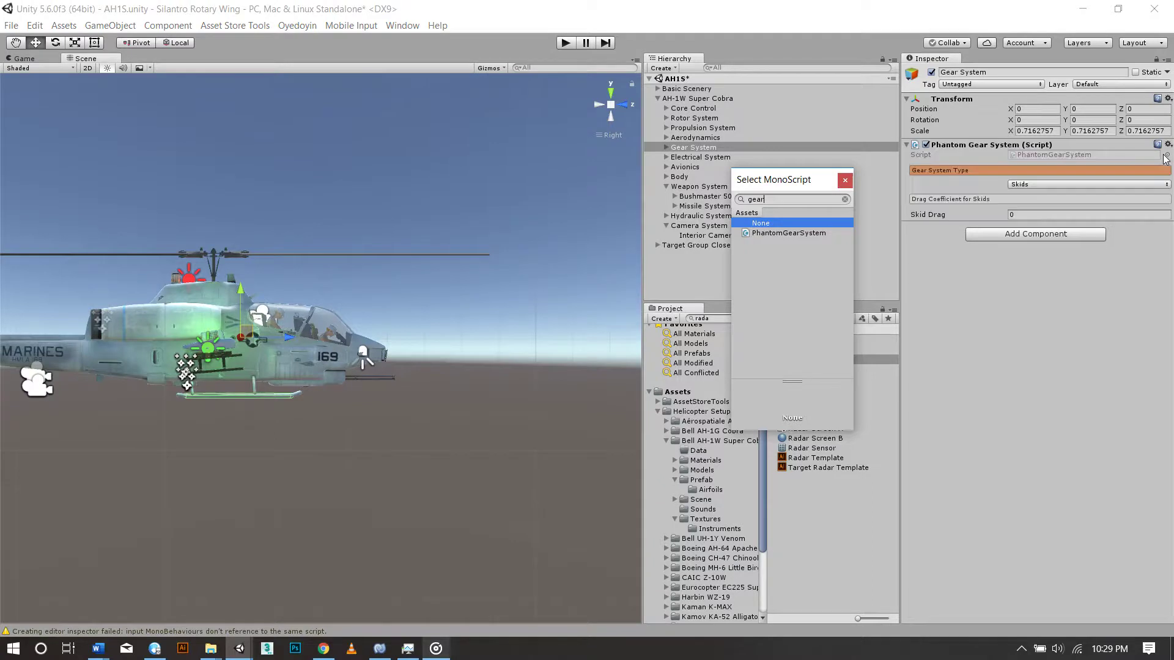
{"action": "key", "text": "Return"}
{"action": "left_click", "coordinate": [1092, 211]}
{"action": "type", "text": ".00154"}
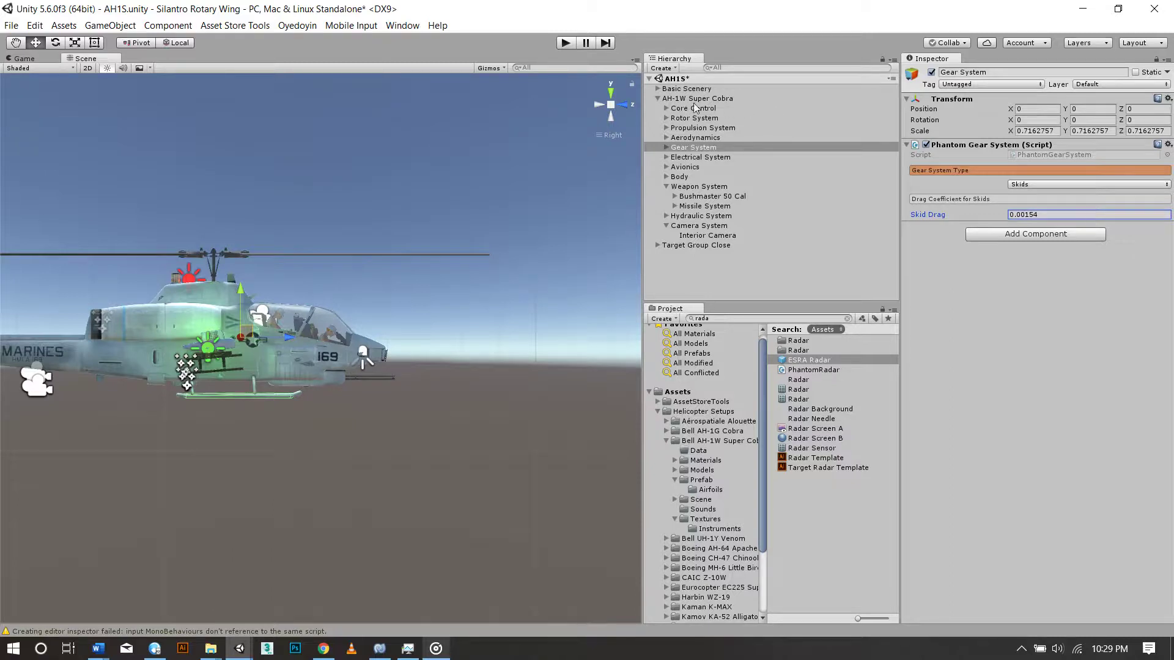
{"action": "left_click", "coordinate": [673, 137]}
Assign PhantomAerofoil to the Left Stabilizer's missing script
{"action": "left_click", "coordinate": [666, 137]}
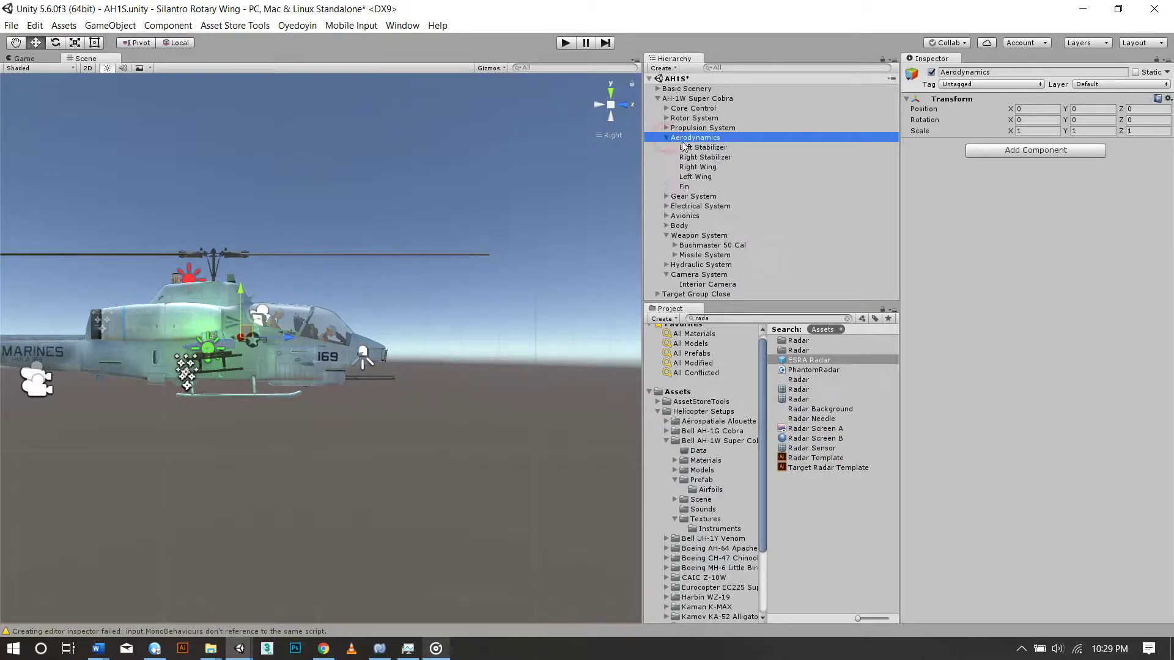
{"action": "left_click", "coordinate": [678, 147]}
{"action": "left_click", "coordinate": [1168, 227]}
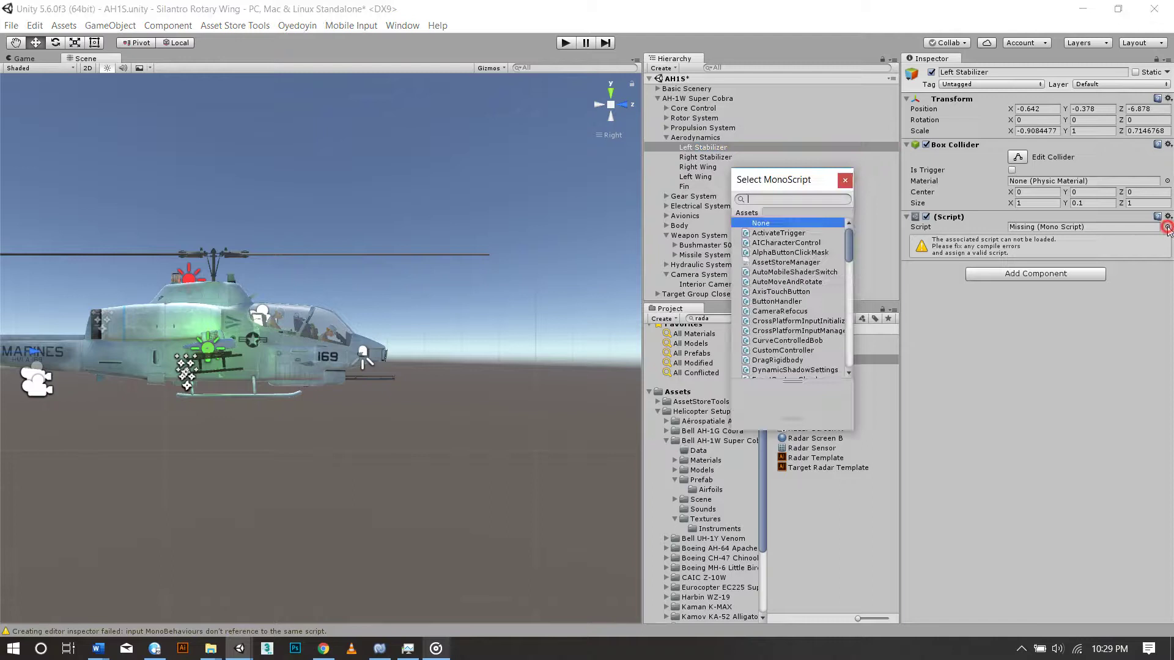
{"action": "type", "text": "ae"}
{"action": "key", "text": "Down"}
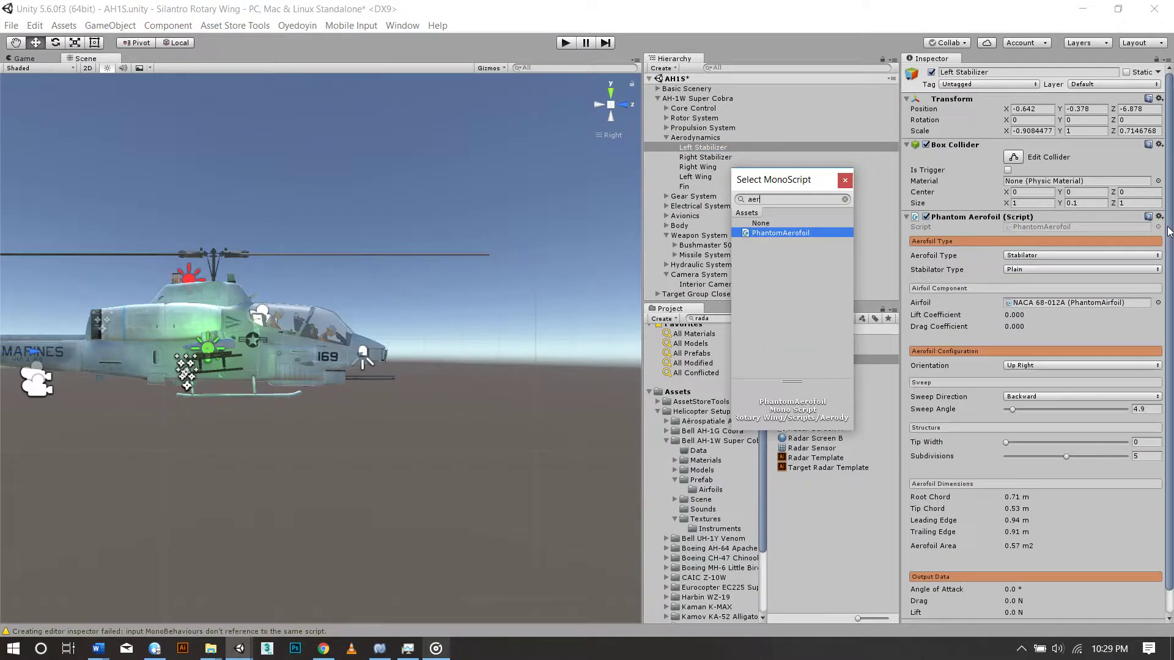
{"action": "key", "text": "Return"}
{"action": "left_click", "coordinate": [1136, 230]}
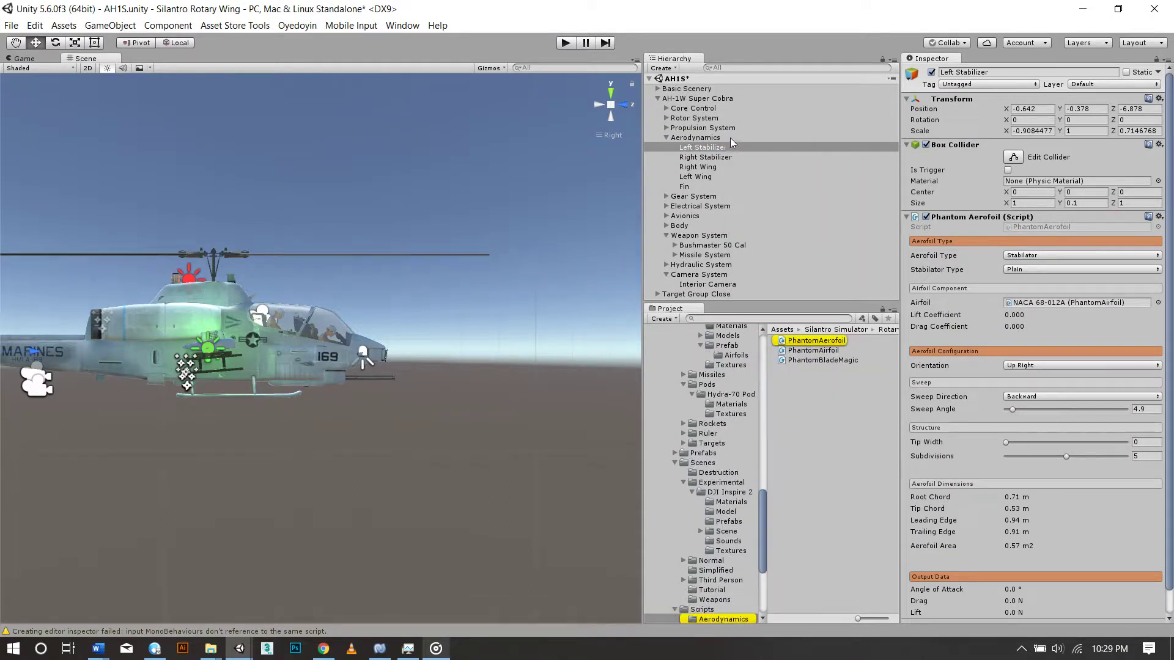
Add PhantomAerofoil to the Right Stabilizer, Right Wing, Left Wing and Fin
{"action": "left_click", "coordinate": [705, 157]}
{"action": "left_click_drag", "start_coordinate": [811, 344], "coordinate": [1043, 228]}
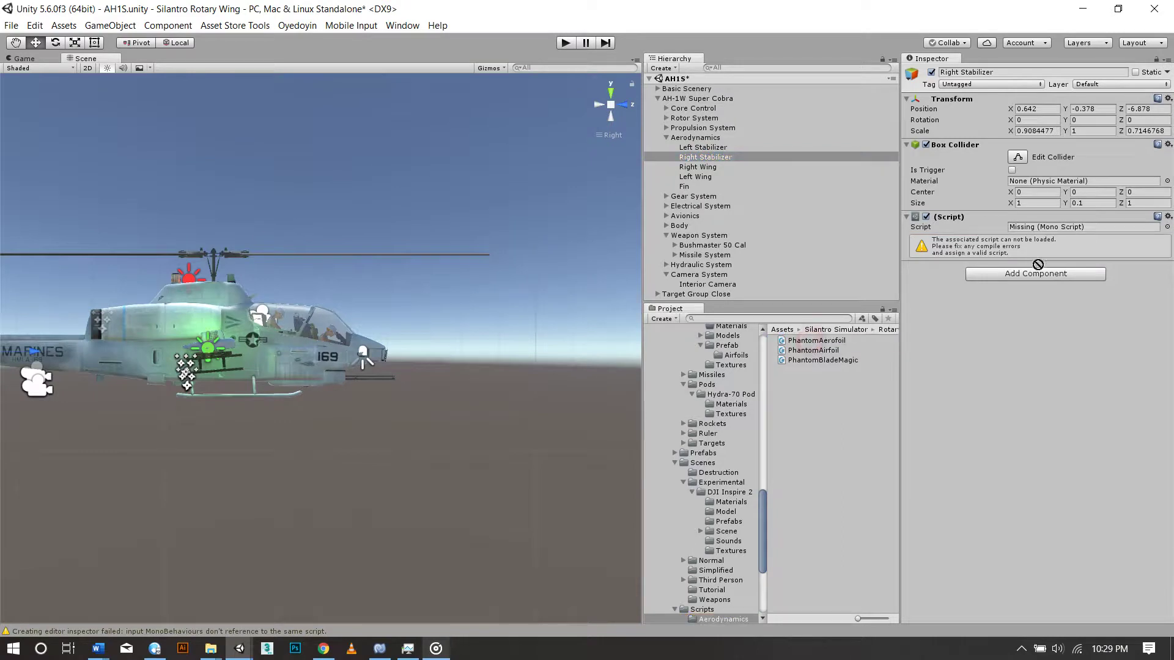
{"action": "left_click", "coordinate": [697, 167]}
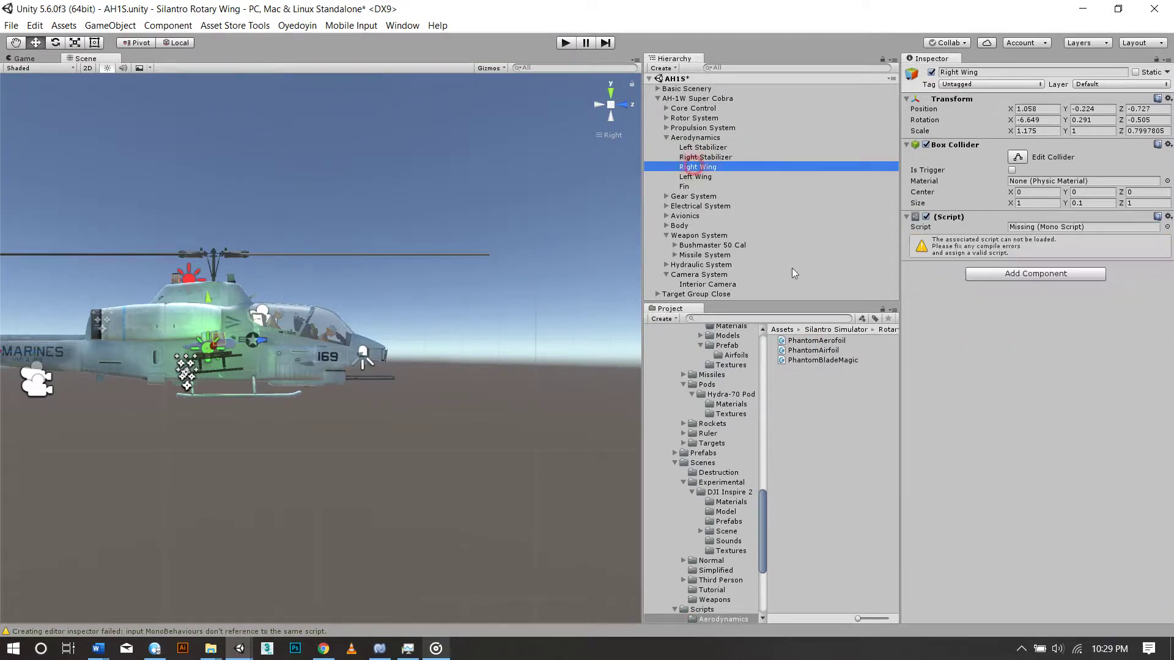
{"action": "left_click_drag", "start_coordinate": [823, 341], "coordinate": [1042, 227]}
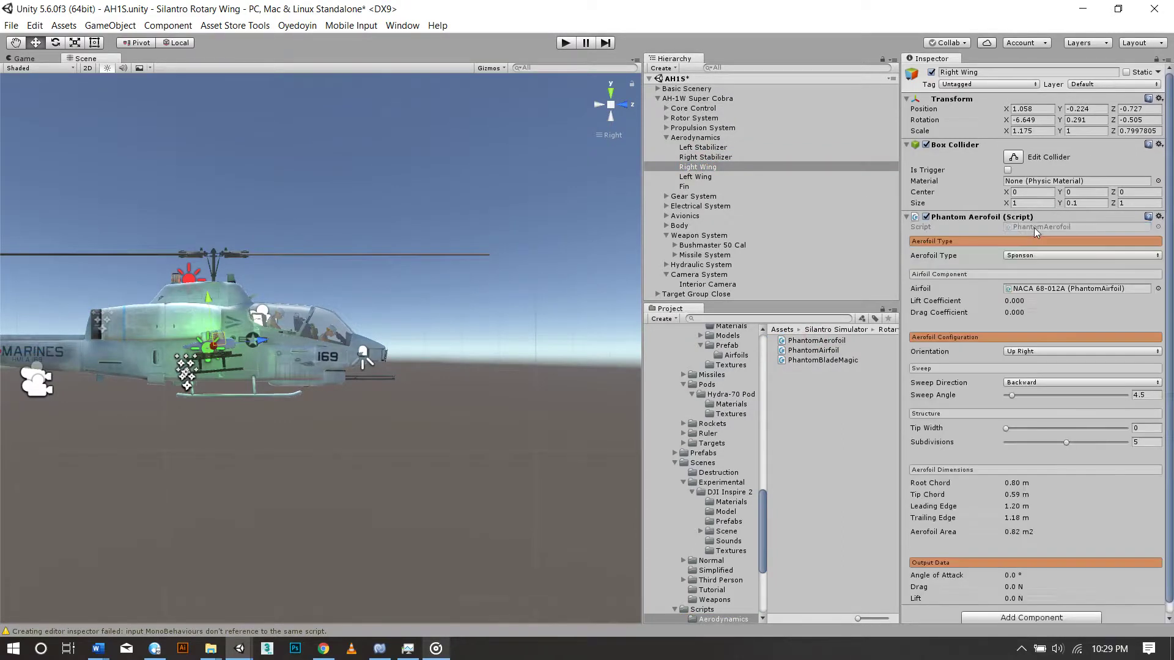
{"action": "left_click", "coordinate": [703, 177]}
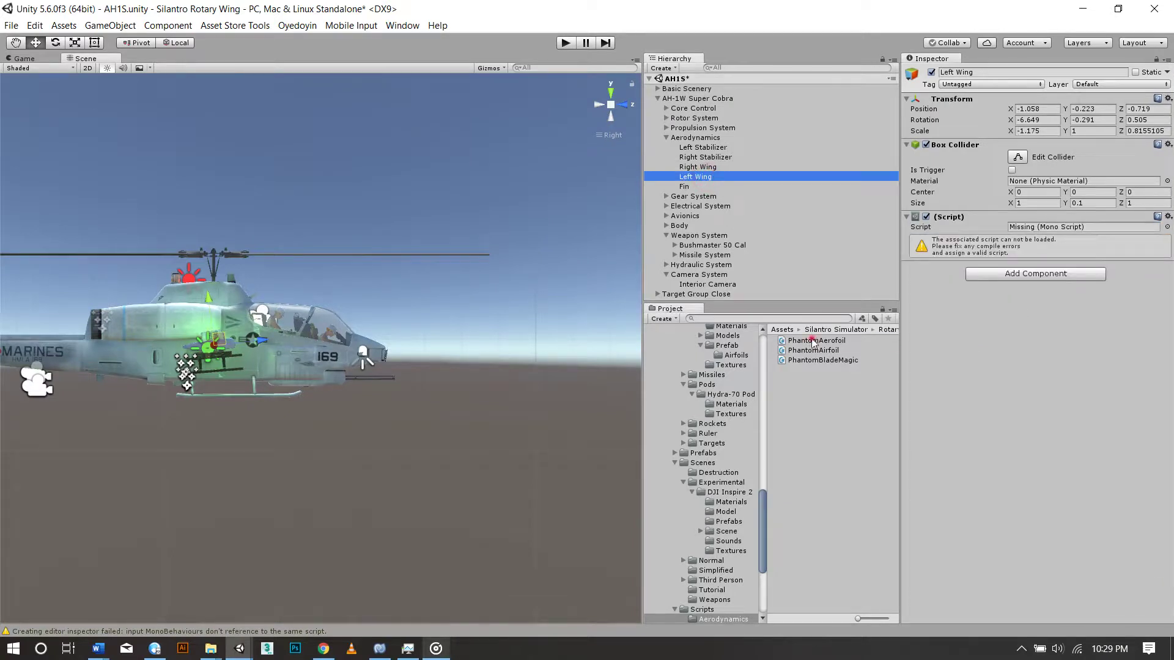
{"action": "left_click_drag", "start_coordinate": [813, 341], "coordinate": [1031, 229]}
{"action": "left_click", "coordinate": [684, 186]}
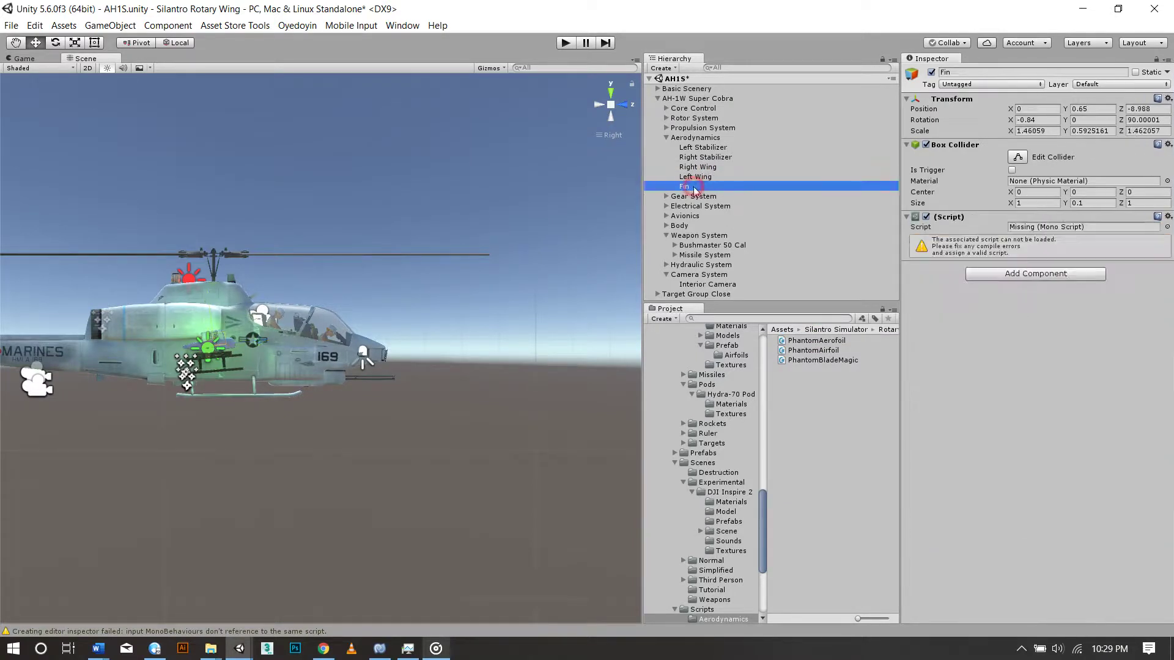
{"action": "left_click_drag", "start_coordinate": [816, 340], "coordinate": [1030, 227]}
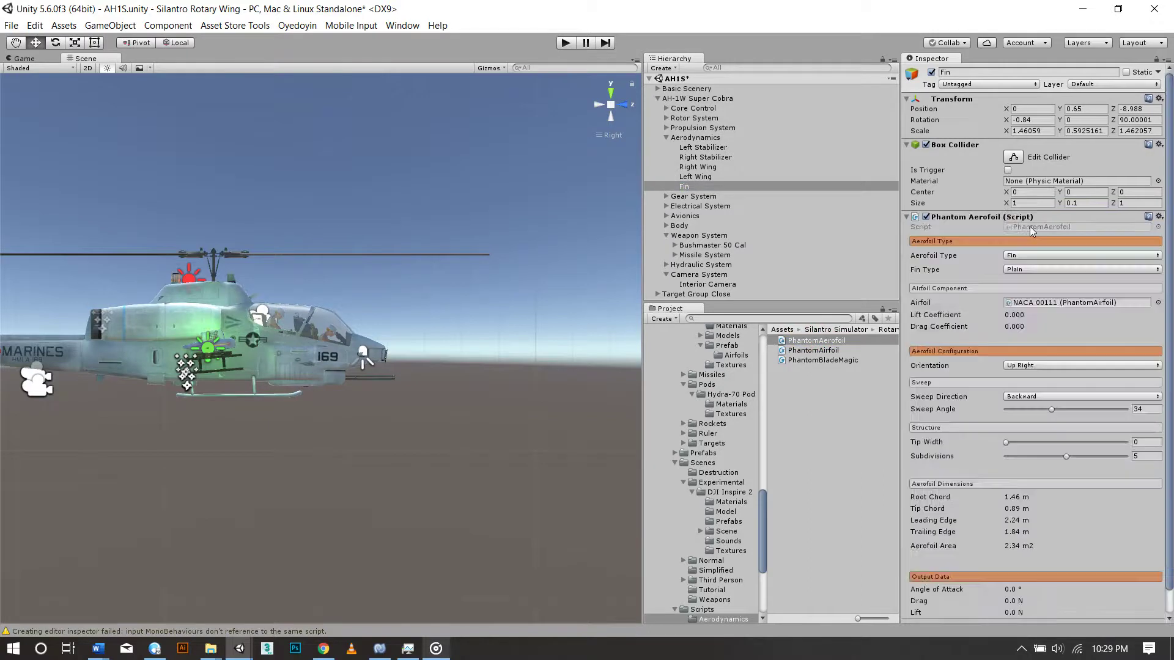
Assign PhantomTurboShaft to the General Electric T700-401 Right engine
{"action": "left_click", "coordinate": [666, 138]}
{"action": "left_click", "coordinate": [666, 128]}
{"action": "left_click", "coordinate": [709, 138]}
{"action": "double_click", "coordinate": [710, 138]}
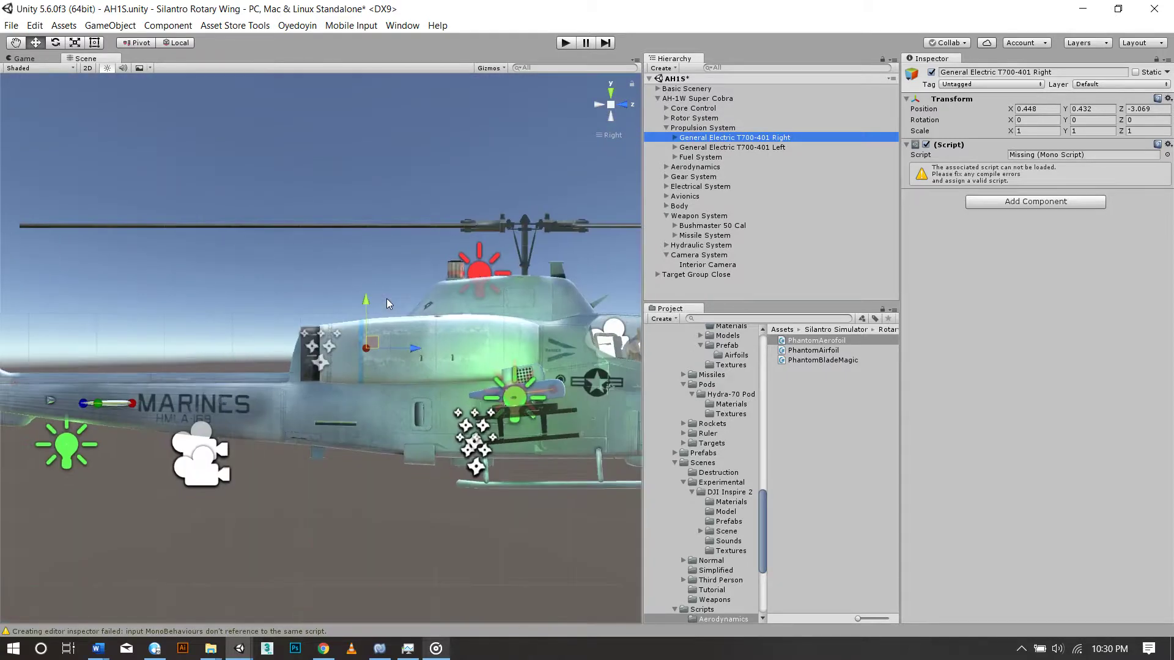
{"action": "left_click_drag", "start_coordinate": [386, 299], "coordinate": [428, 342], "text": "alt"}
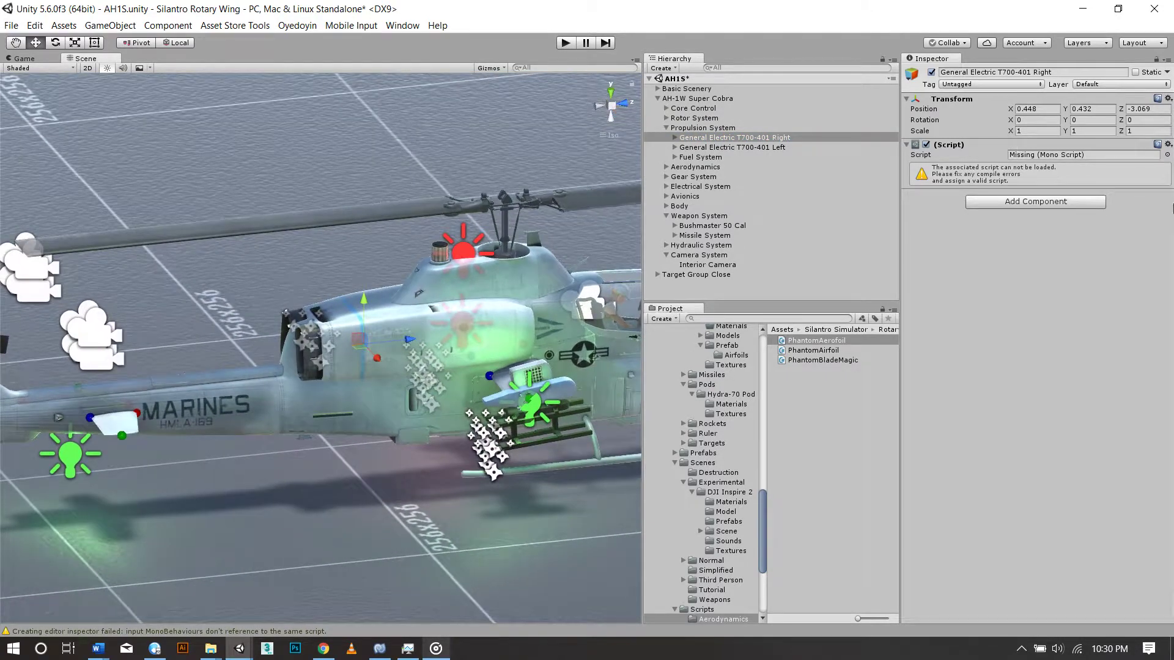
{"action": "left_click", "coordinate": [1168, 155]}
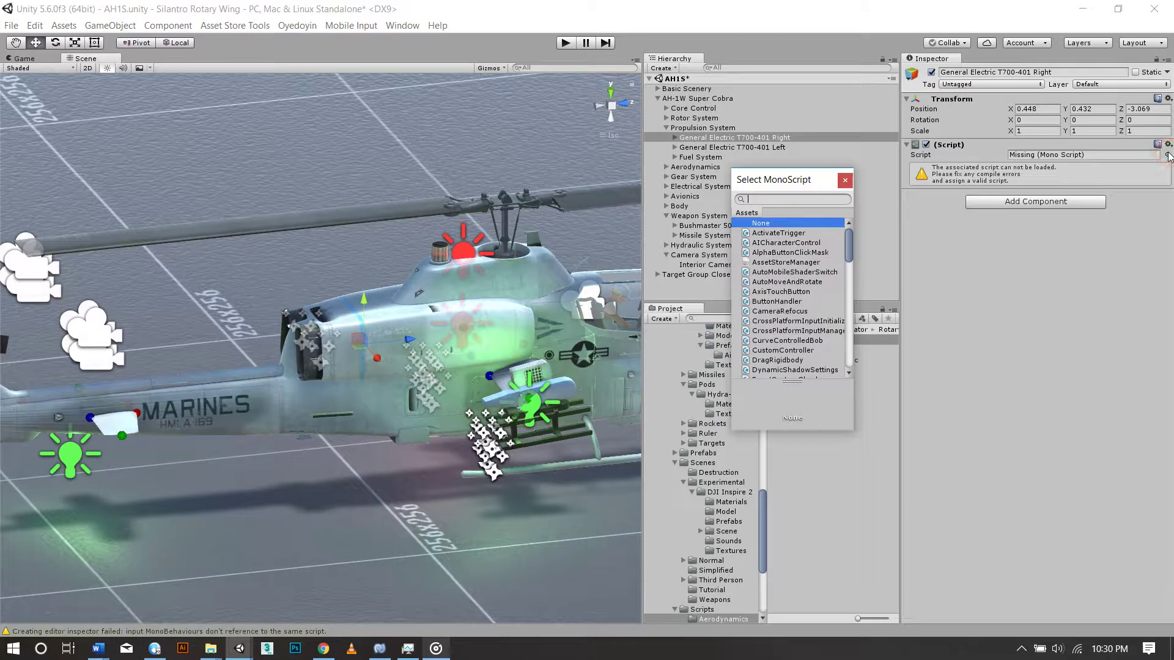
{"action": "type", "text": "turbo"}
{"action": "key", "text": "Down"}
{"action": "key", "text": "Return"}
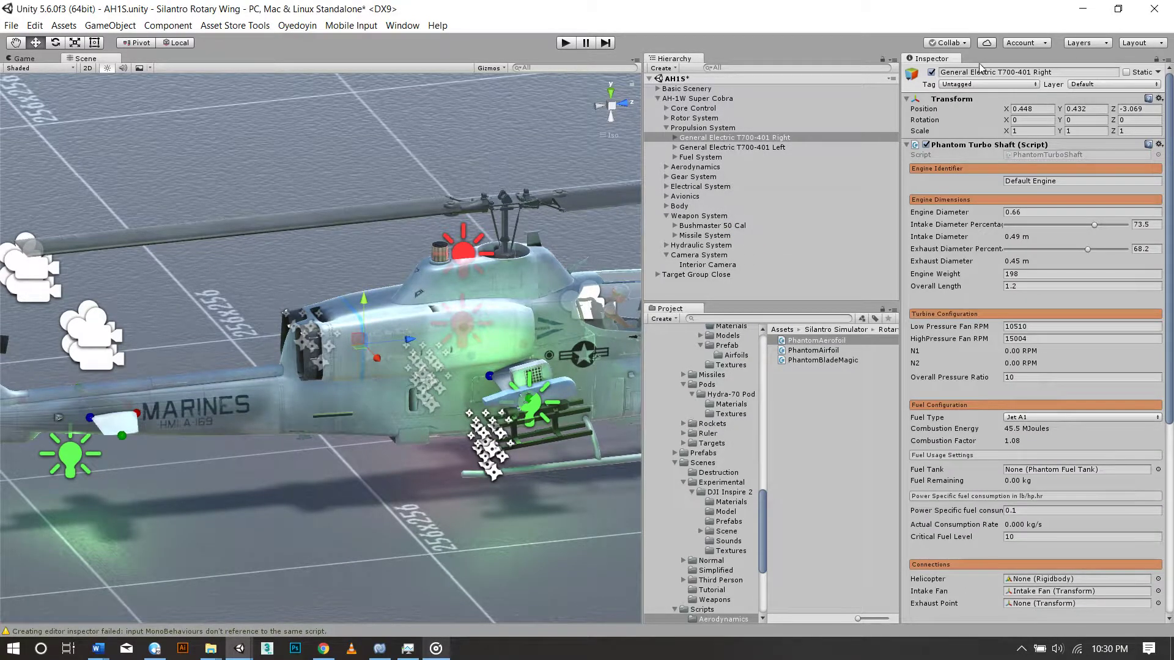
Set the engine's Engine Identifier to General Electric T700-401
{"action": "left_click", "coordinate": [1033, 72]}
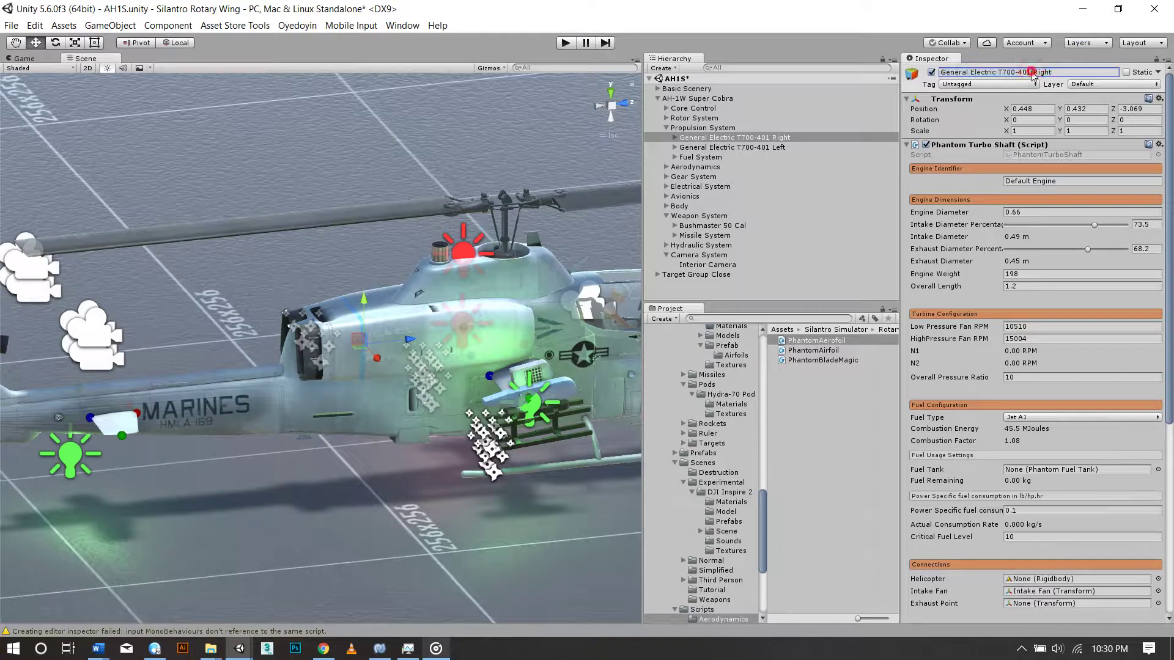
{"action": "left_click_drag", "start_coordinate": [1032, 72], "coordinate": [948, 74]}
{"action": "key", "text": "ctrl+c"}
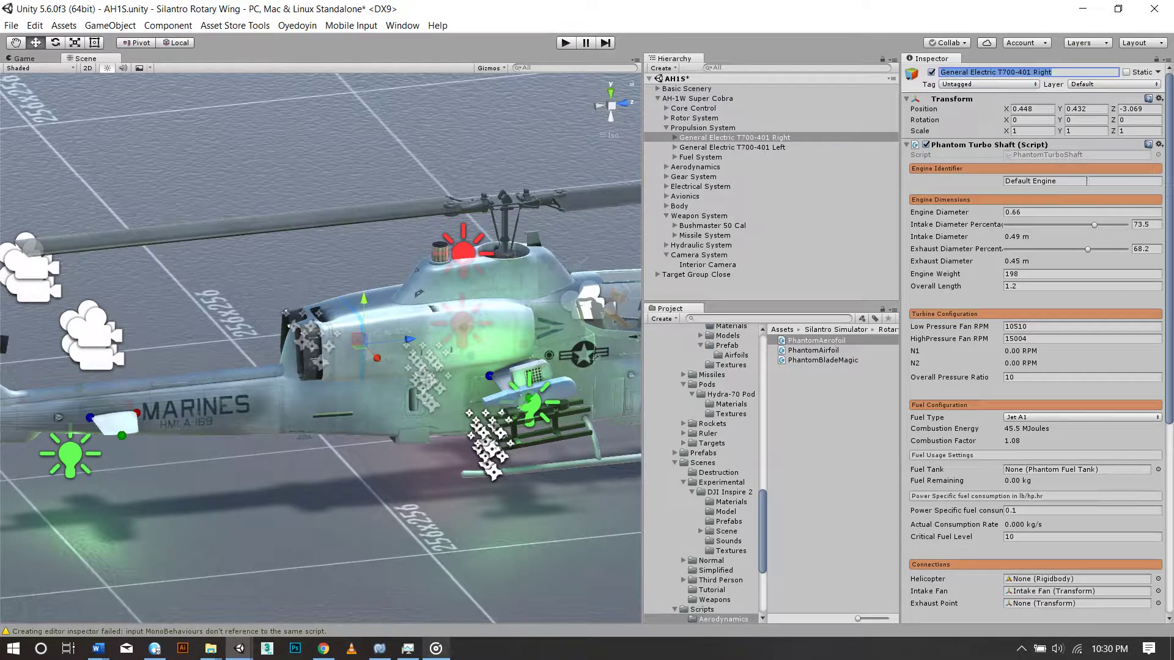
{"action": "left_click", "coordinate": [1066, 181]}
{"action": "key", "text": "ctrl+v"}
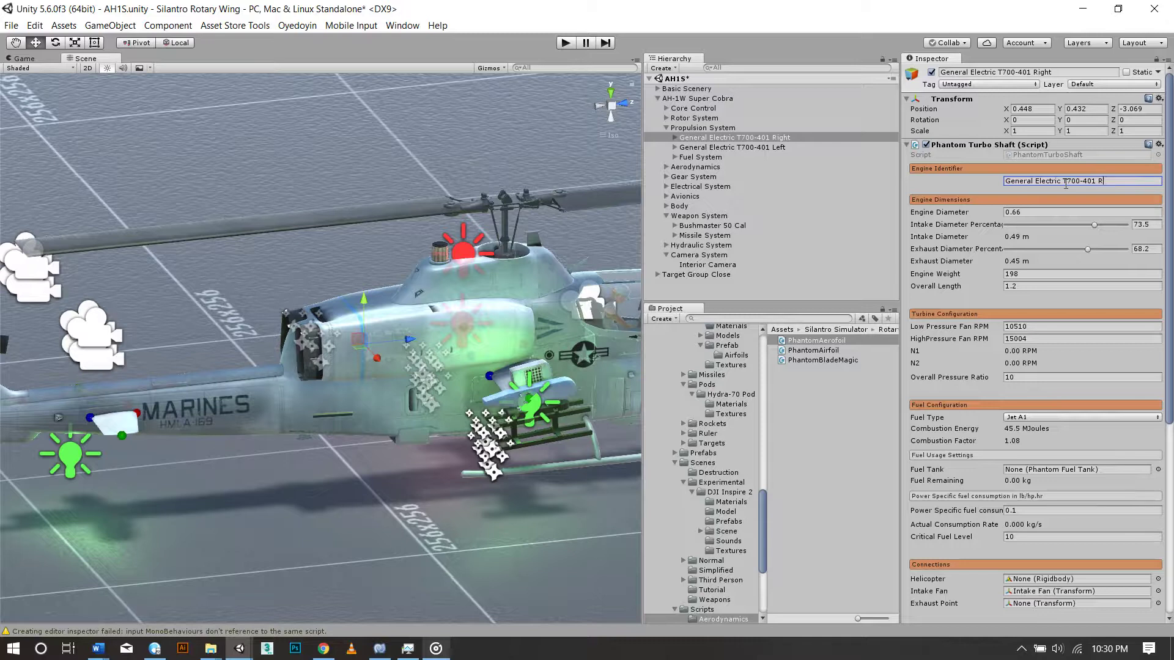
{"action": "key", "text": "ctrl+a"}
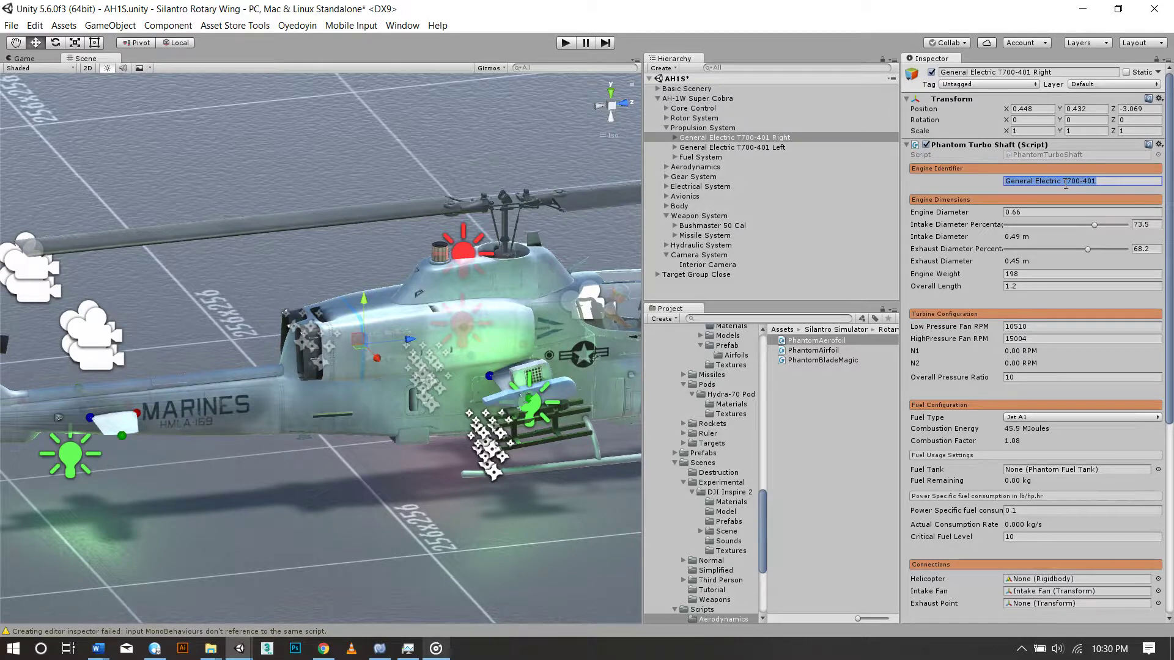
Link AH-1W Super Cobra as the engine's Helicopter and make Cabin Sounds Available
{"action": "scroll", "coordinate": [1009, 436], "scroll_direction": "down", "scroll_amount": 5}
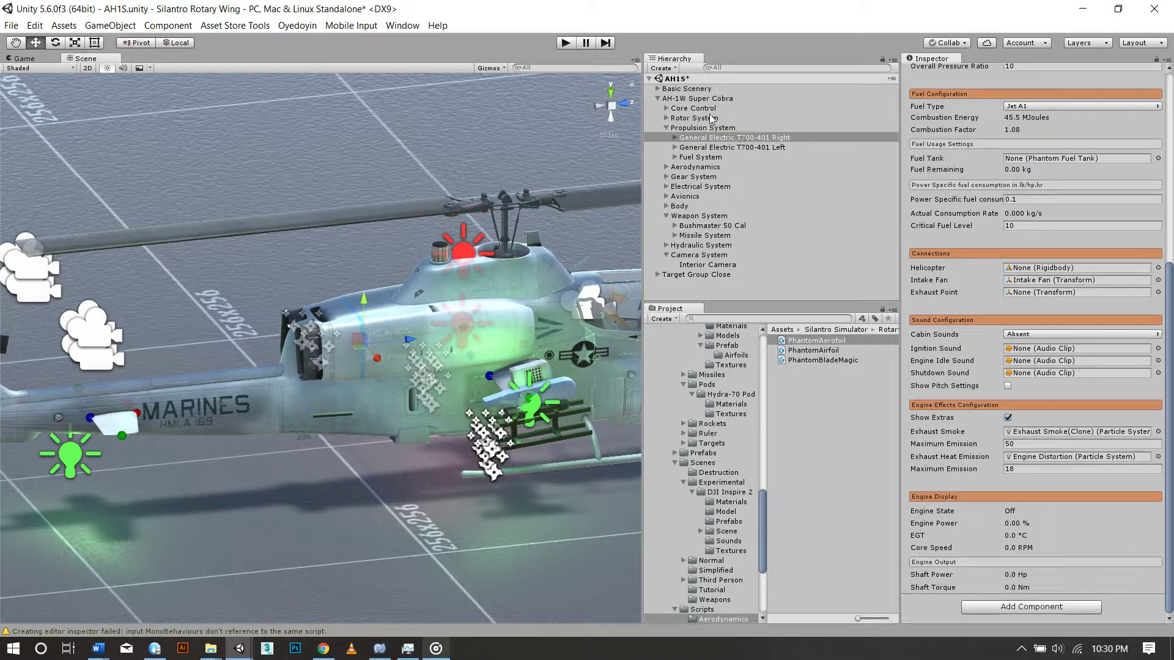
{"action": "left_click_drag", "start_coordinate": [697, 99], "coordinate": [1059, 274]}
{"action": "left_click", "coordinate": [1025, 335]}
{"action": "left_click", "coordinate": [1039, 350]}
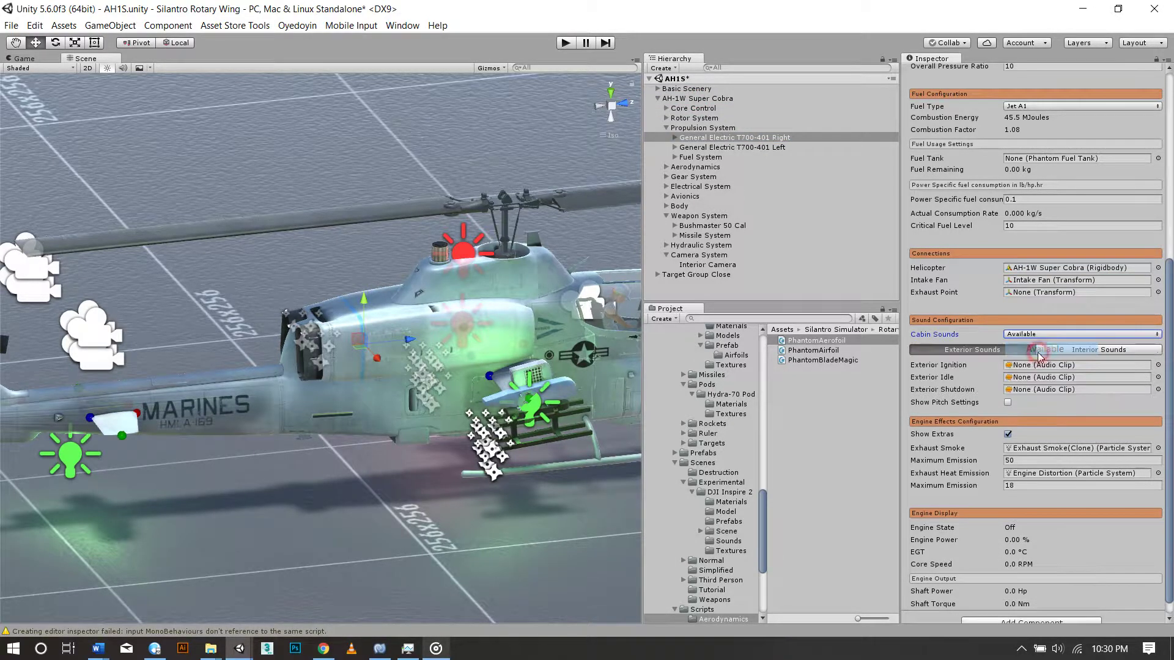
{"action": "left_click", "coordinate": [830, 317]}
{"action": "type", "text": "turb"}
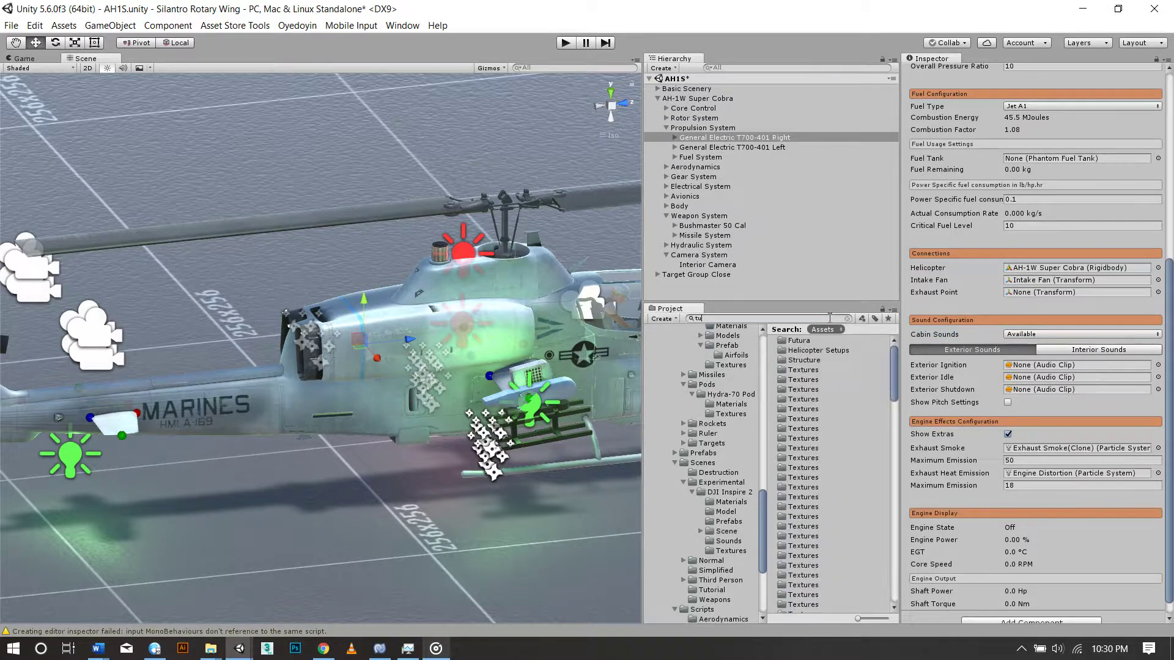
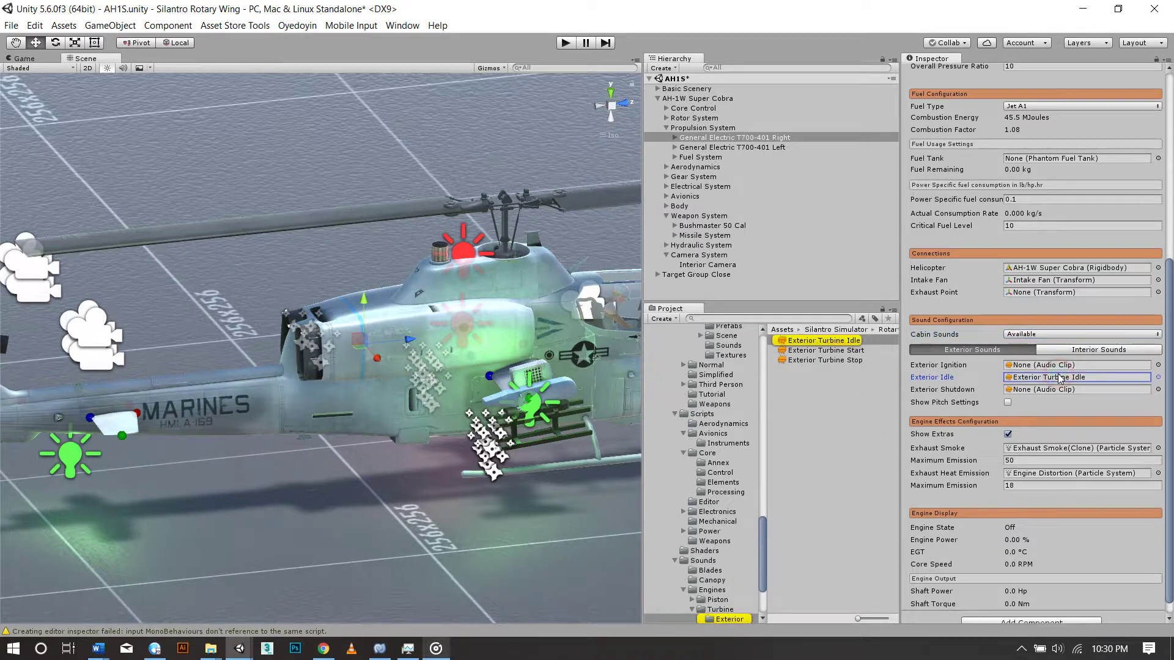
Assign Exterior Turbine Start and Stop as the right engine's ignition and shutdown sounds
{"action": "left_click_drag", "start_coordinate": [862, 355], "coordinate": [1056, 366]}
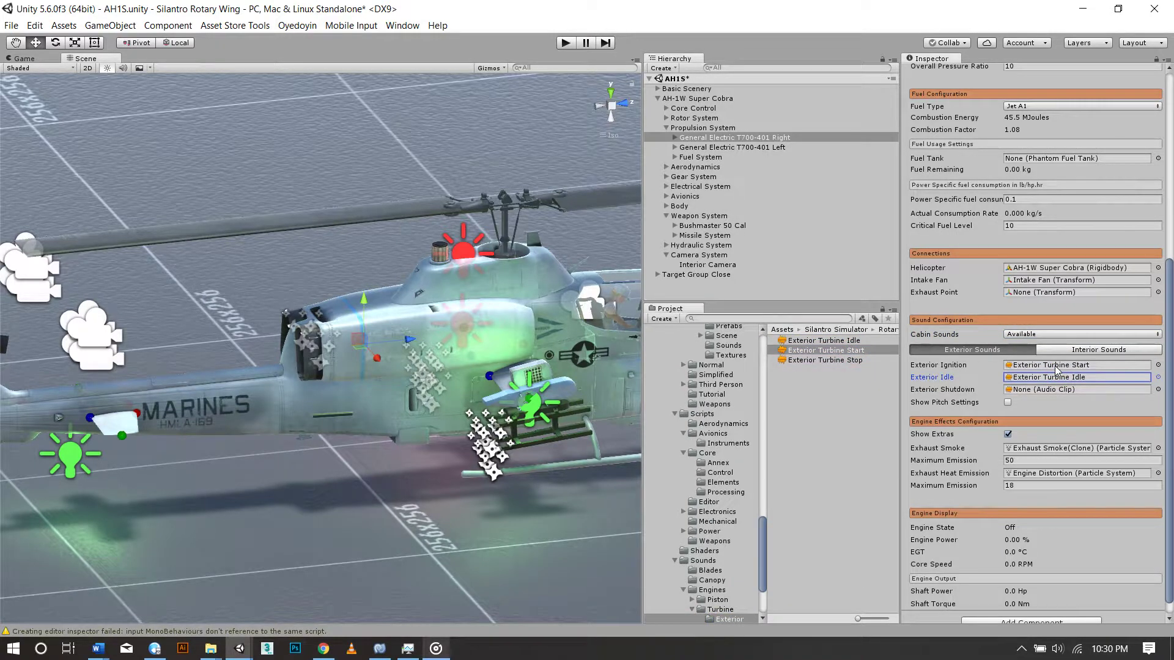
{"action": "left_click_drag", "start_coordinate": [821, 361], "coordinate": [1047, 390]}
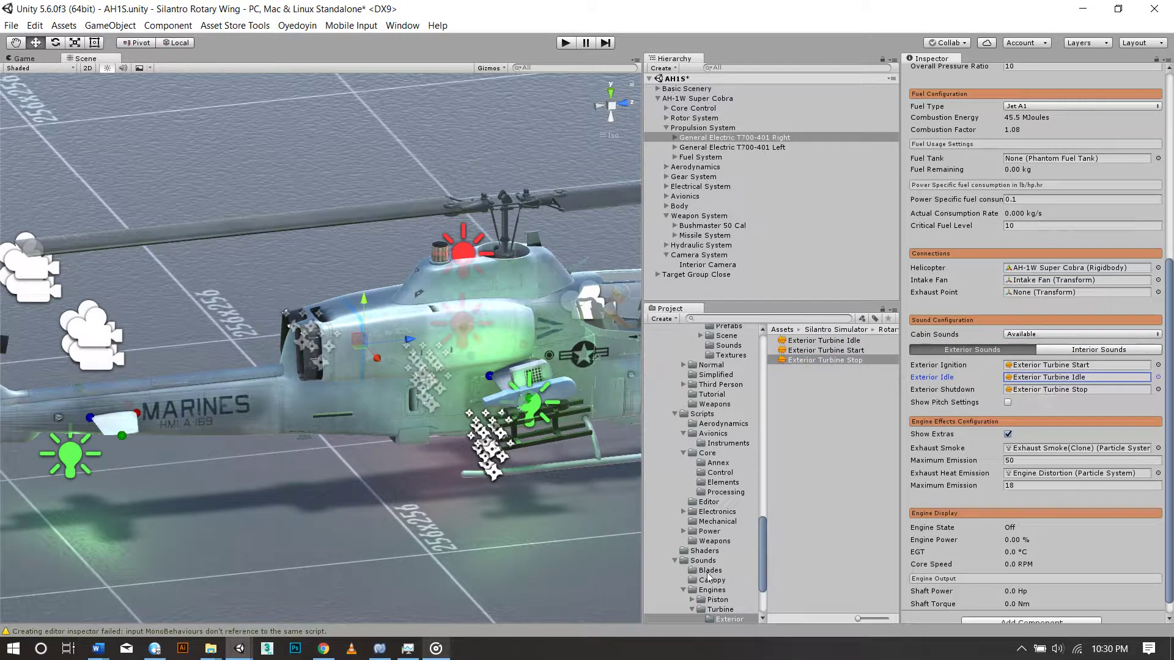
{"action": "scroll", "coordinate": [706, 579], "scroll_direction": "down", "scroll_amount": 3}
Fill the right engine's interior ignition, idle and shutdown slots with Interior Turbine Start, Idle and Stop
{"action": "left_click", "coordinate": [728, 539]}
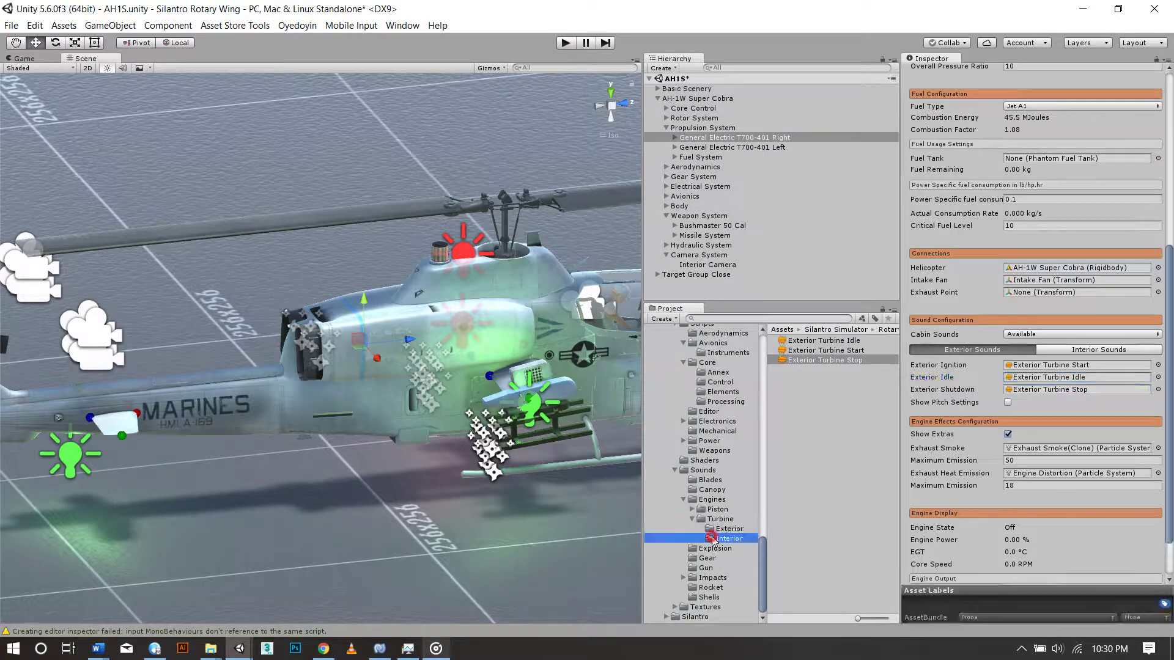
{"action": "left_click", "coordinate": [1095, 347]}
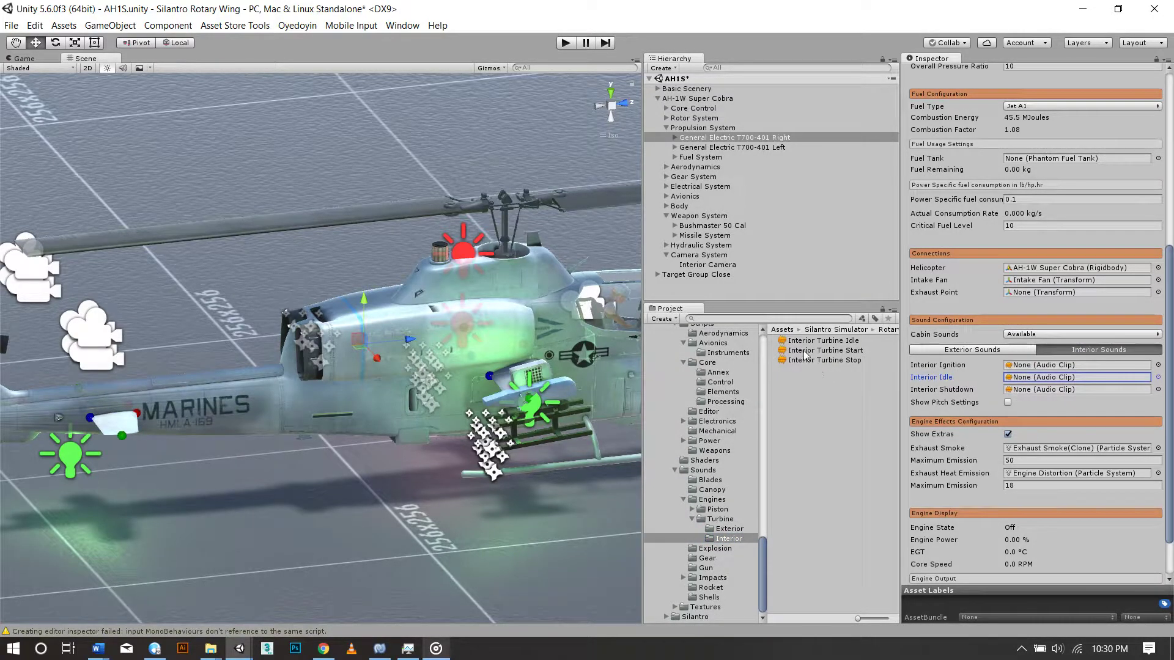
{"action": "left_click_drag", "start_coordinate": [814, 350], "coordinate": [1076, 366]}
{"action": "left_click_drag", "start_coordinate": [823, 340], "coordinate": [1044, 382]}
{"action": "left_click_drag", "start_coordinate": [824, 360], "coordinate": [1039, 396]}
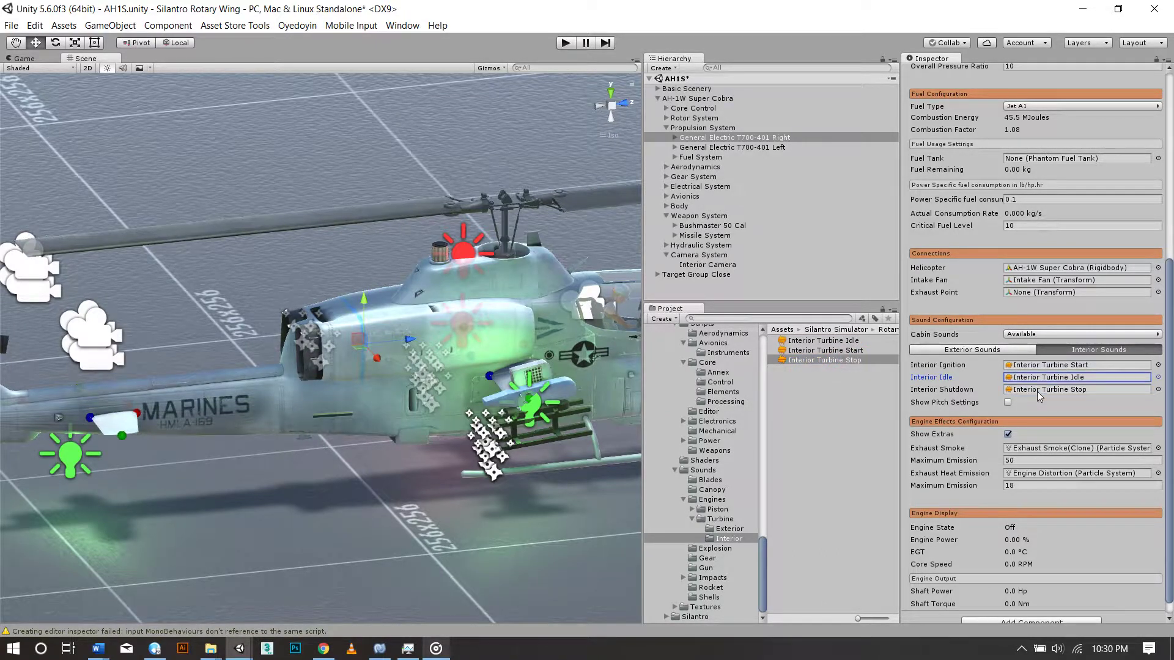
{"action": "scroll", "coordinate": [1039, 397], "scroll_direction": "down", "scroll_amount": 1}
{"action": "scroll", "coordinate": [1038, 392], "scroll_direction": "up", "scroll_amount": 10}
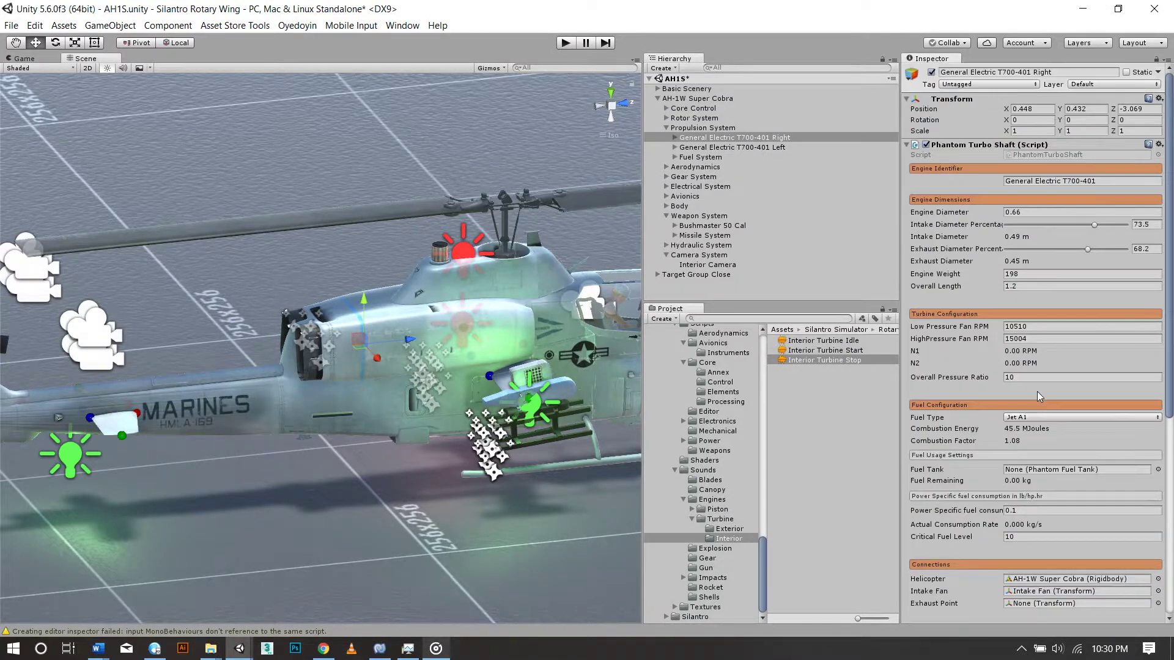
Give the left engine the PhantomTurboShaft script with identifier General Electric T700-401
{"action": "left_click", "coordinate": [1101, 182]}
{"action": "left_click", "coordinate": [733, 148]}
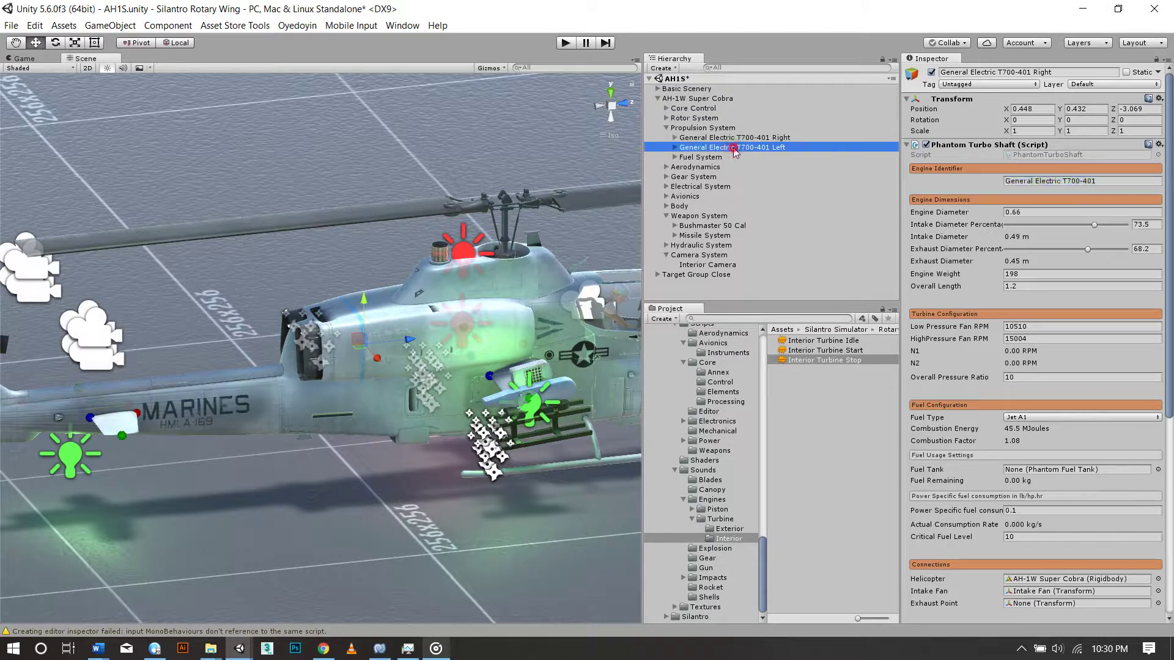
{"action": "left_click", "coordinate": [1167, 156]}
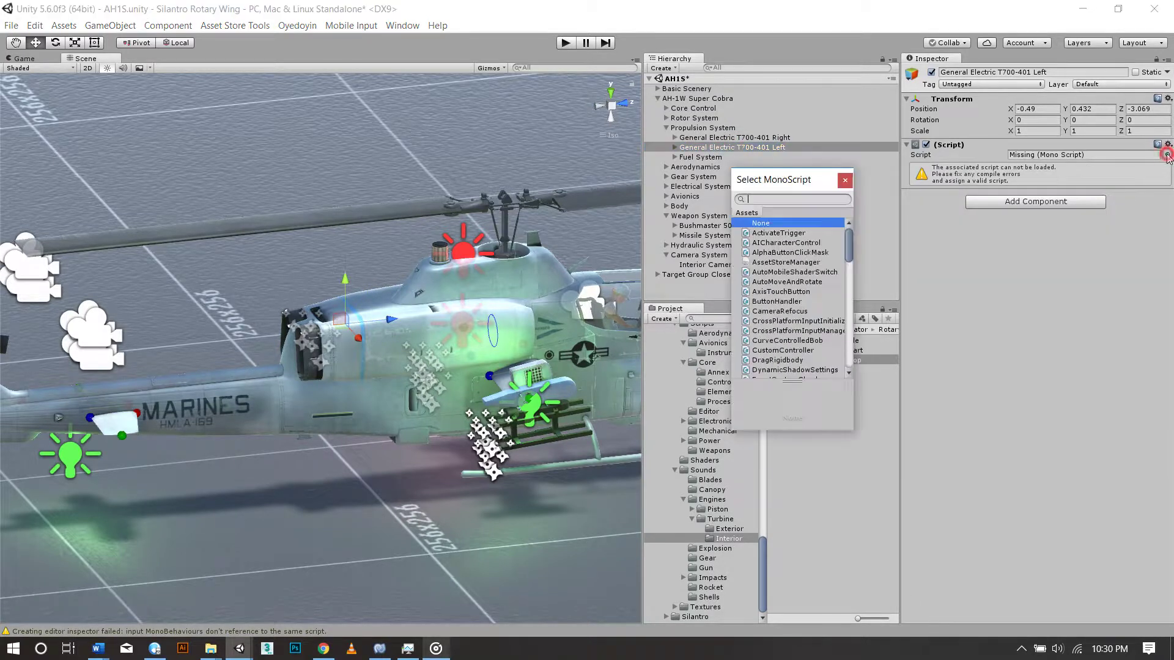
{"action": "type", "text": "turbo"}
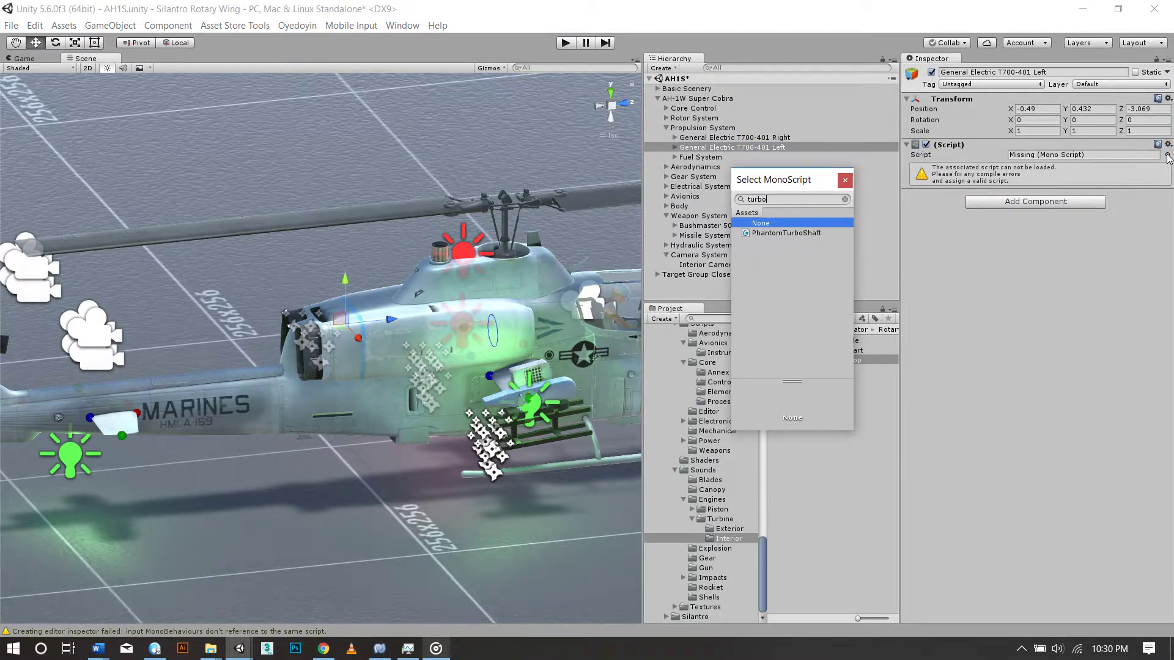
{"action": "key", "text": "Down"}
{"action": "key", "text": "Return"}
{"action": "left_click", "coordinate": [1115, 177]}
{"action": "type", "text": "General Electric T700-401"}
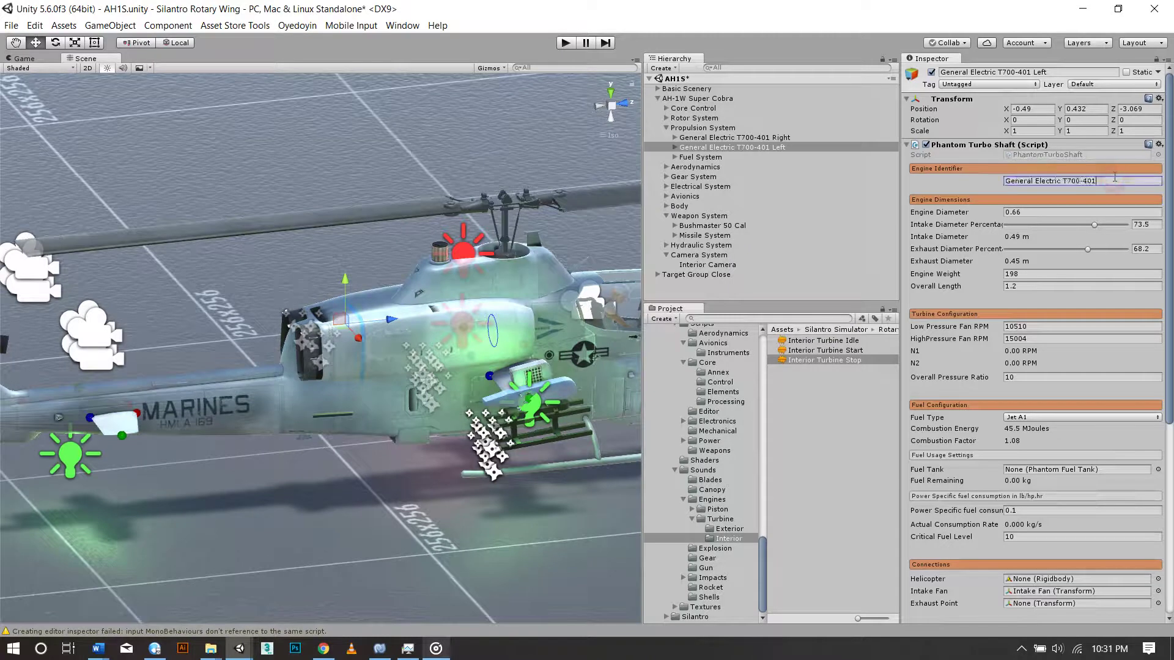
Link the left engine to the AH-1W Super Cobra and set its exhaust point to Thruster
{"action": "scroll", "coordinate": [1068, 348], "scroll_direction": "down", "scroll_amount": 5}
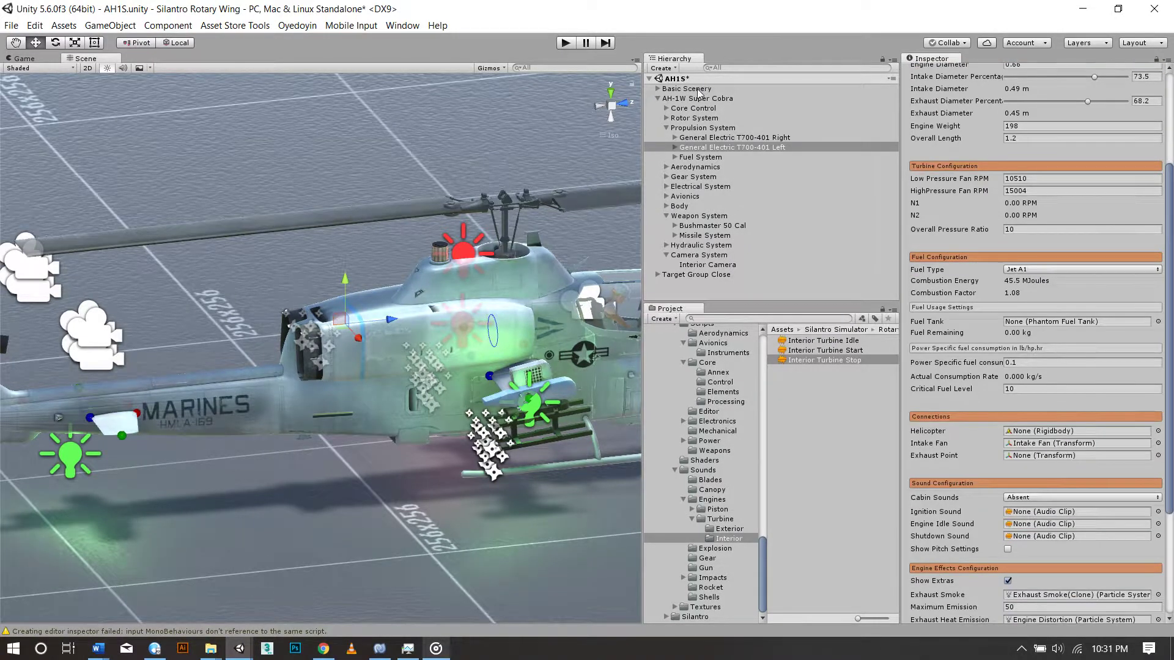
{"action": "left_click_drag", "start_coordinate": [698, 98], "coordinate": [1039, 435]}
{"action": "left_click", "coordinate": [676, 148]}
{"action": "left_click", "coordinate": [697, 157]}
{"action": "left_click_drag", "start_coordinate": [697, 157], "coordinate": [1076, 456]}
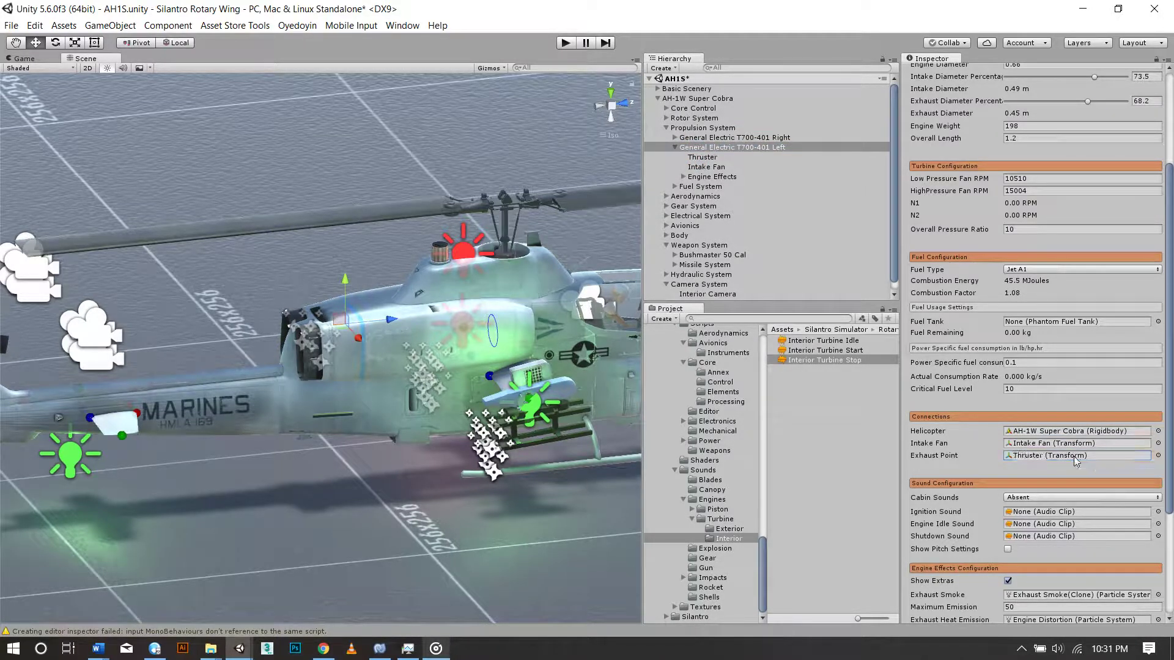
{"action": "left_click", "coordinate": [709, 138]}
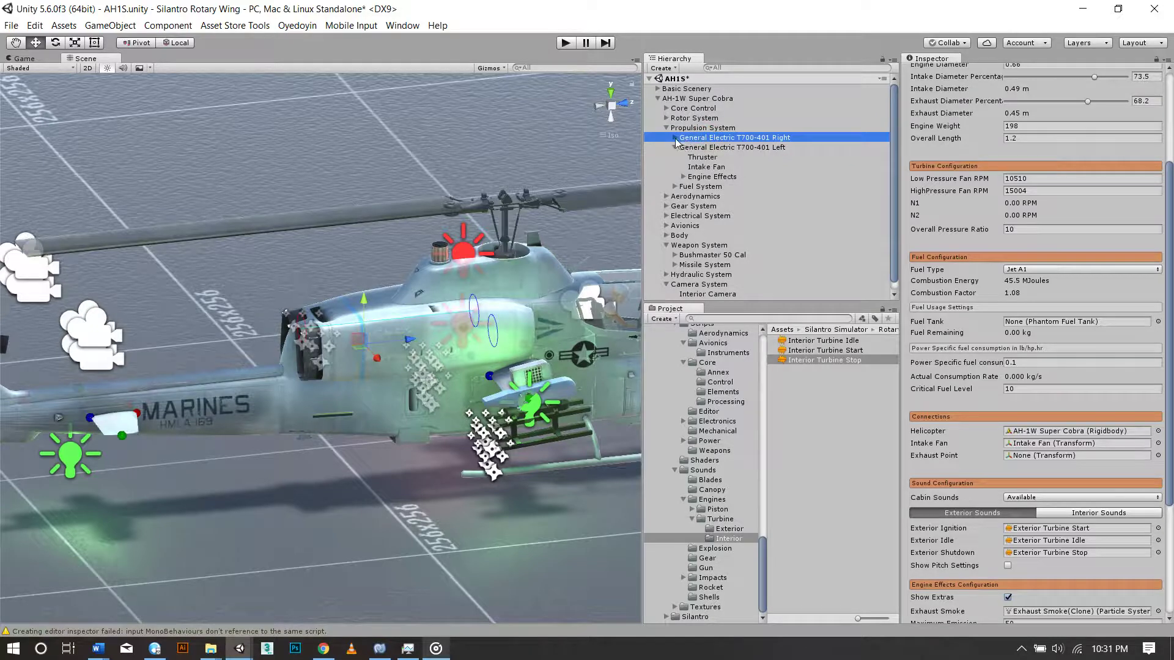
Set the right engine's exhaust point to its Thruster and make the left engine's cabin sounds Available
{"action": "left_click", "coordinate": [675, 139]}
{"action": "mouse_move", "coordinate": [702, 147]}
{"action": "left_mouse_down"}
{"action": "mouse_move", "coordinate": [1099, 361]}
{"action": "mouse_move", "coordinate": [1040, 453]}
{"action": "left_mouse_up"}
{"action": "left_click", "coordinate": [715, 177]}
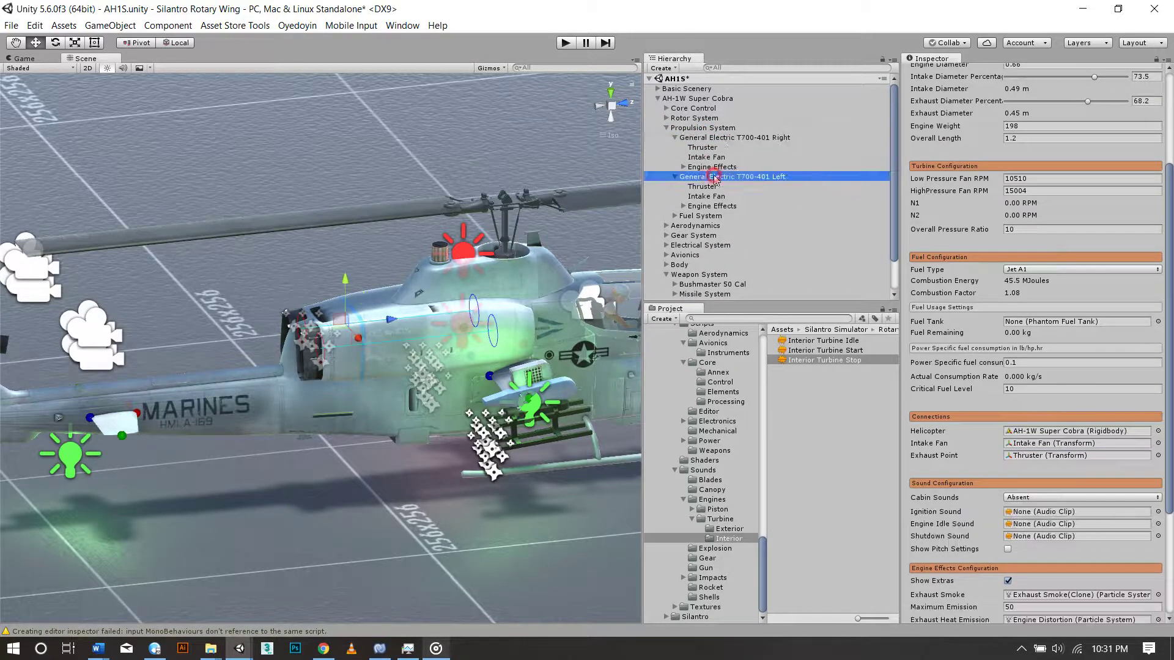
{"action": "left_click", "coordinate": [1069, 499]}
{"action": "left_click", "coordinate": [1069, 489]}
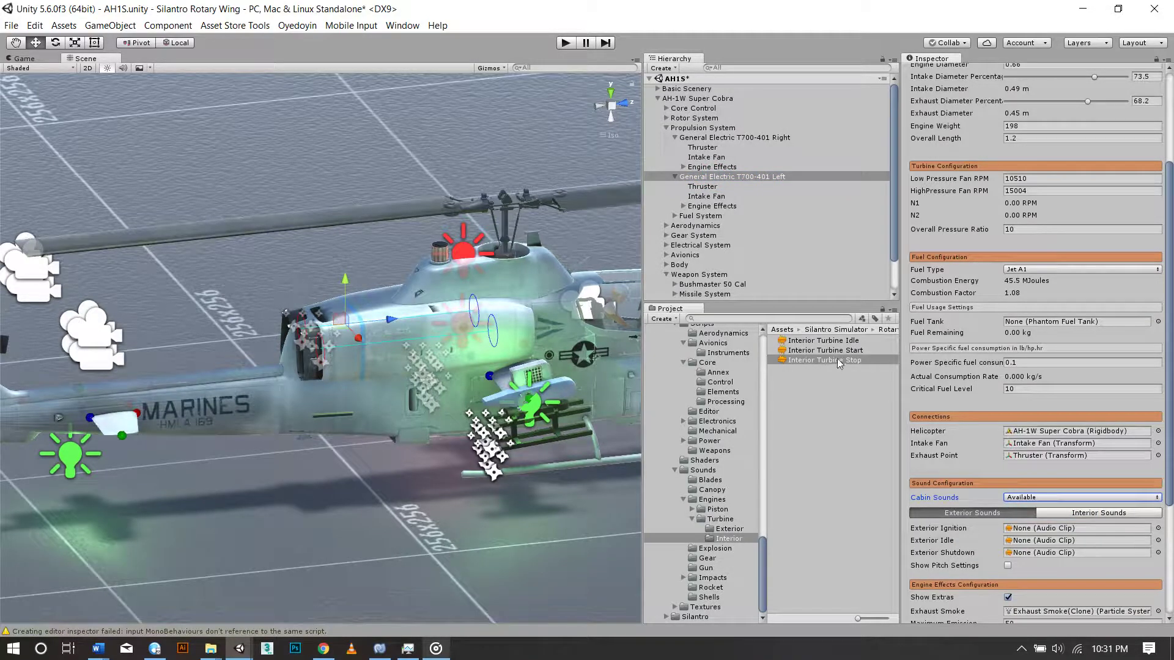
Assign Interior Turbine Stop, Start and Idle to the left engine's interior shutdown, ignition and idle slots
{"action": "left_click", "coordinate": [1104, 519]}
{"action": "scroll", "coordinate": [1097, 517], "scroll_direction": "down", "scroll_amount": 5}
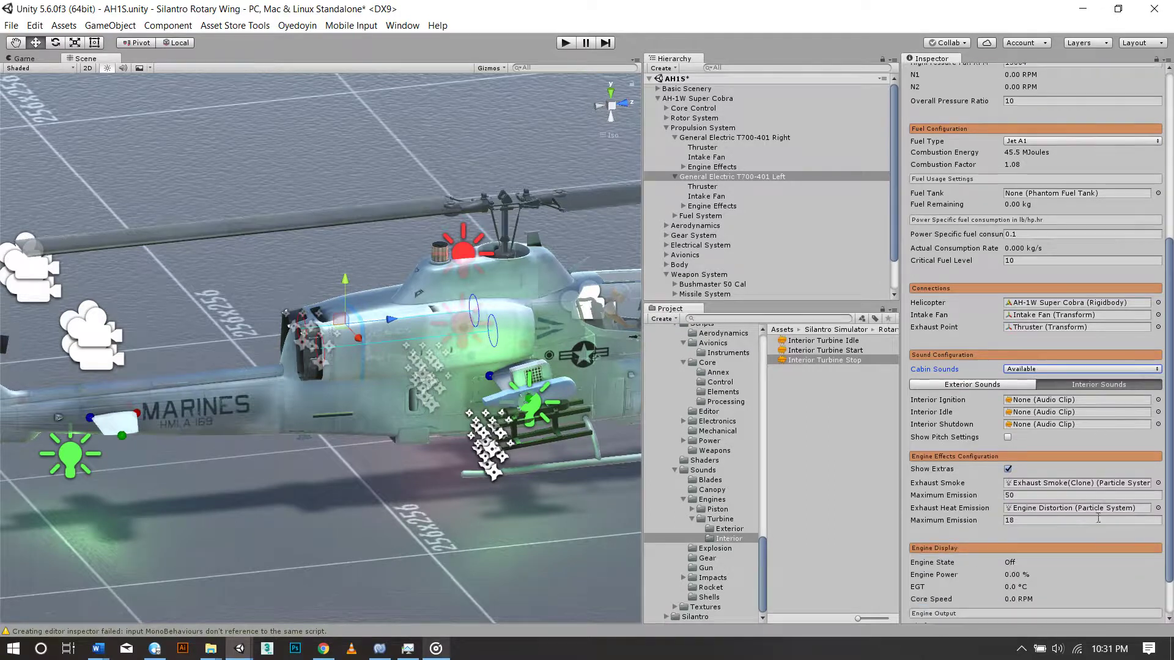
{"action": "left_click_drag", "start_coordinate": [819, 360], "coordinate": [1047, 424]}
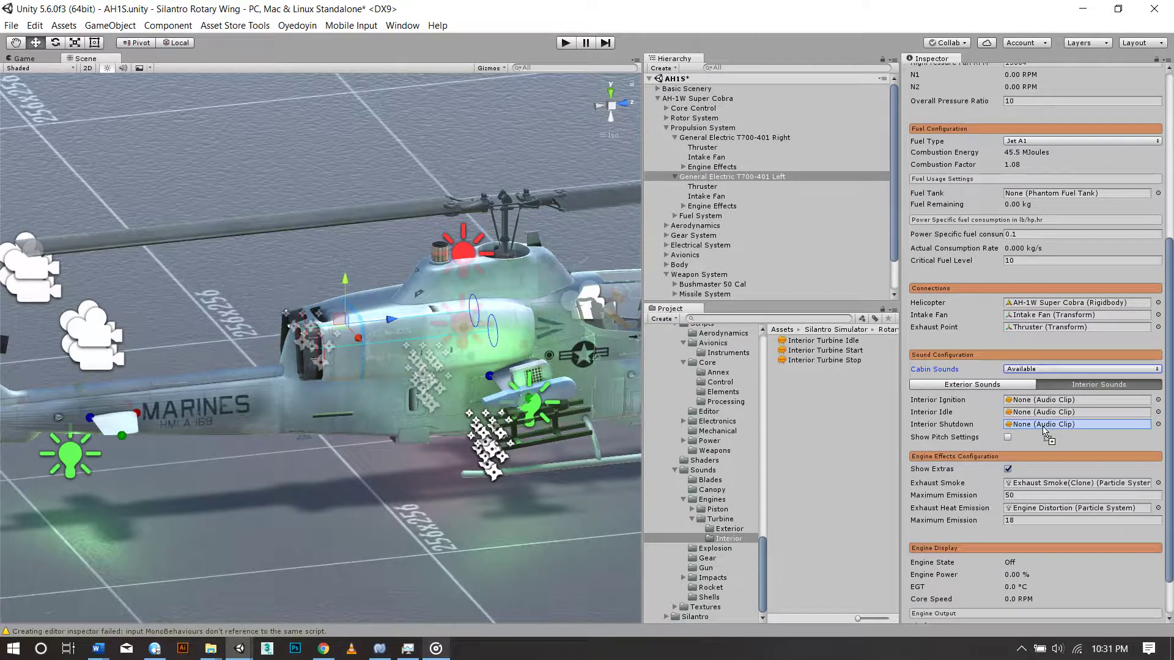
{"action": "left_click_drag", "start_coordinate": [825, 351], "coordinate": [1047, 400]}
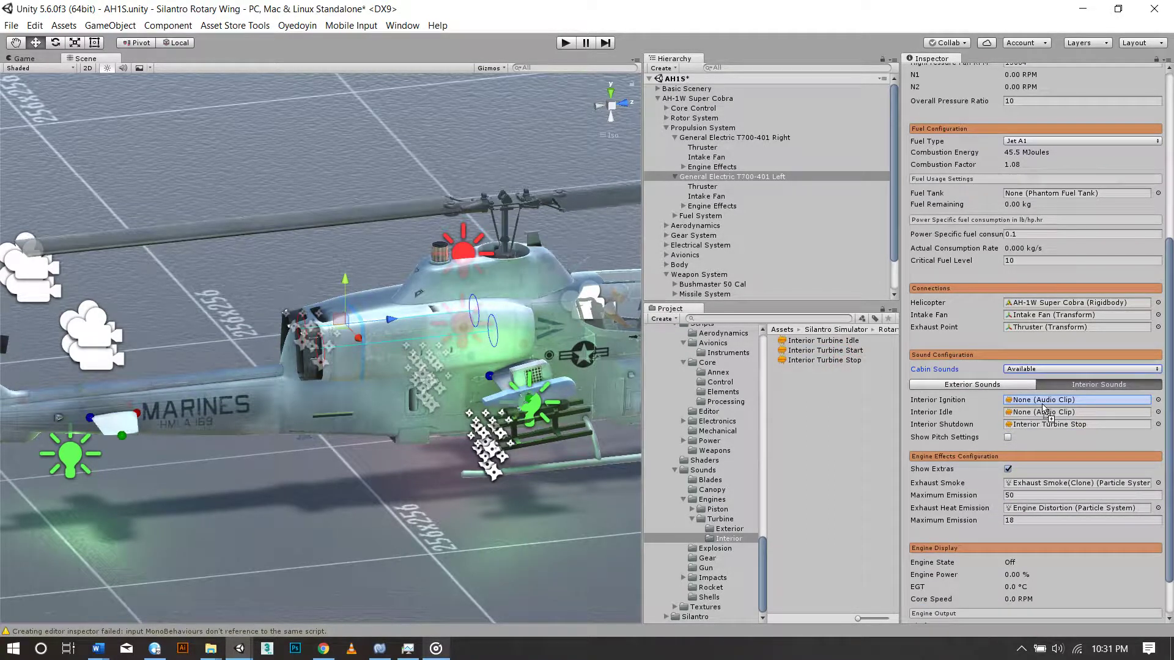
{"action": "left_click_drag", "start_coordinate": [822, 341], "coordinate": [1042, 417]}
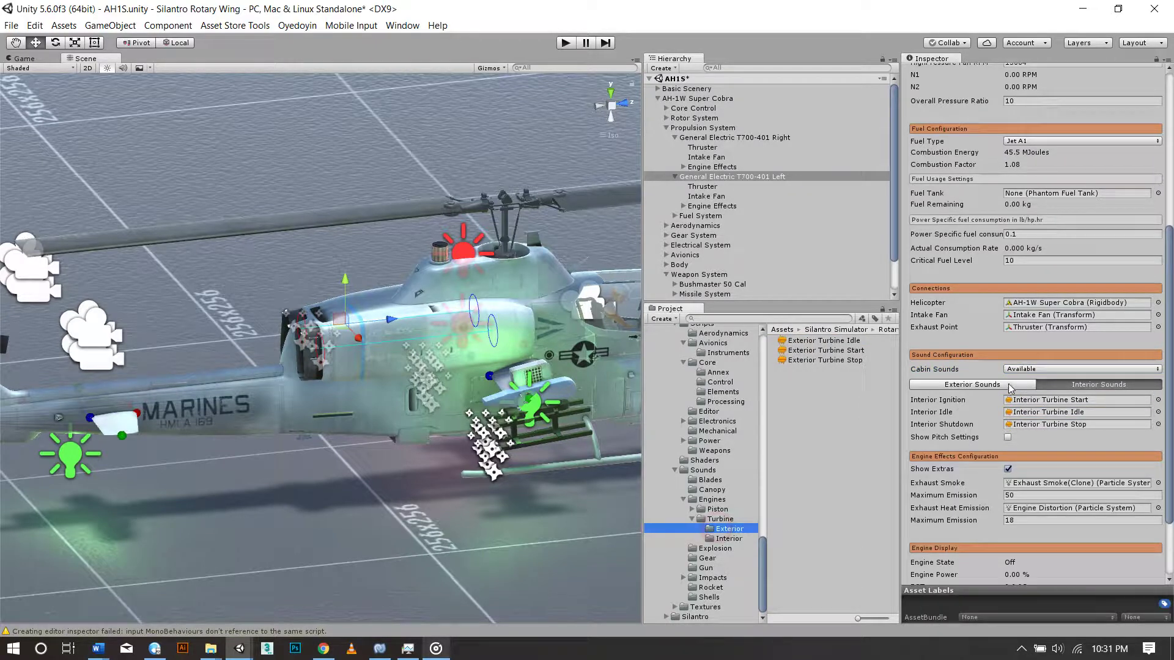
Assign Exterior Turbine Start, Stop and Idle to the left engine's exterior ignition, shutdown and idle slots
{"action": "left_click", "coordinate": [728, 530]}
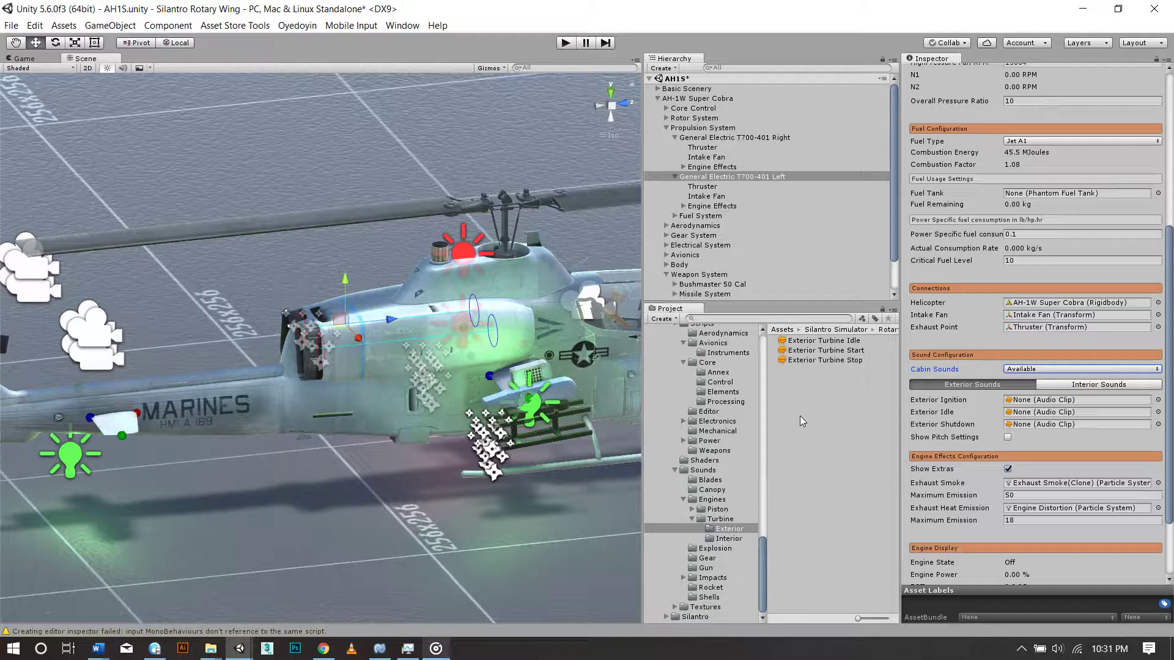
{"action": "left_click_drag", "start_coordinate": [825, 350], "coordinate": [1047, 400]}
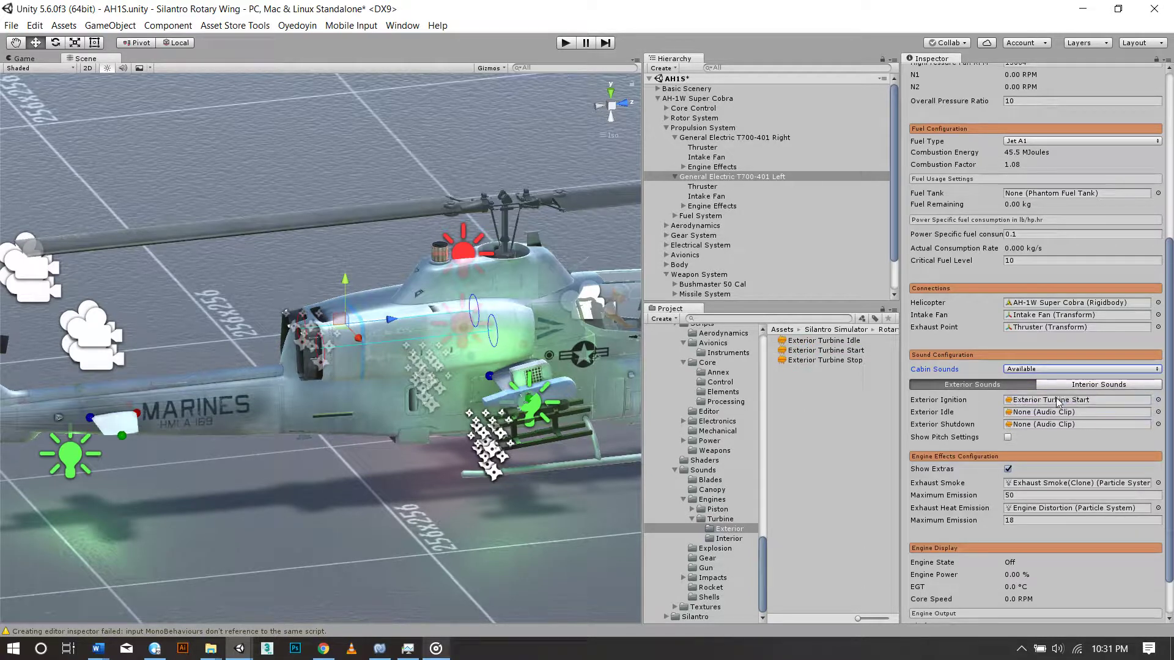
{"action": "left_click_drag", "start_coordinate": [823, 361], "coordinate": [1047, 425]}
{"action": "left_click_drag", "start_coordinate": [824, 341], "coordinate": [1047, 413]}
Rename the Propulsion System object to Power System
{"action": "left_click", "coordinate": [677, 176]}
{"action": "left_click", "coordinate": [675, 138]}
{"action": "left_click", "coordinate": [680, 128]}
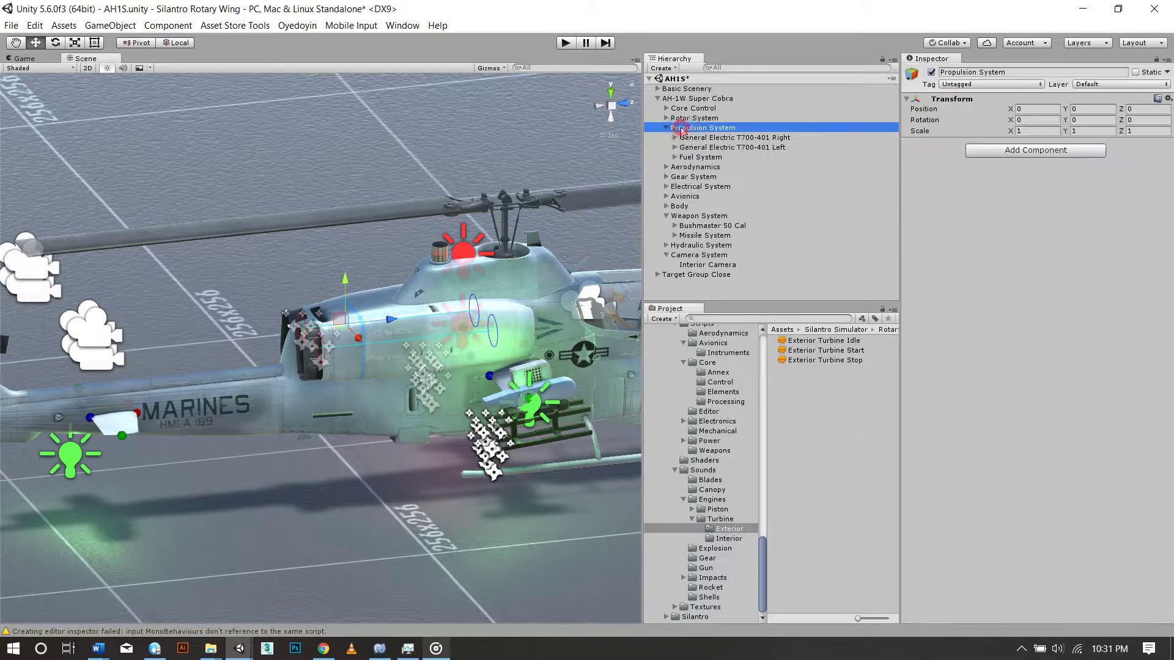
{"action": "left_click", "coordinate": [680, 128]}
{"action": "double_click", "coordinate": [688, 128]}
{"action": "type", "text": "Powe"}
{"action": "key", "text": "Return"}
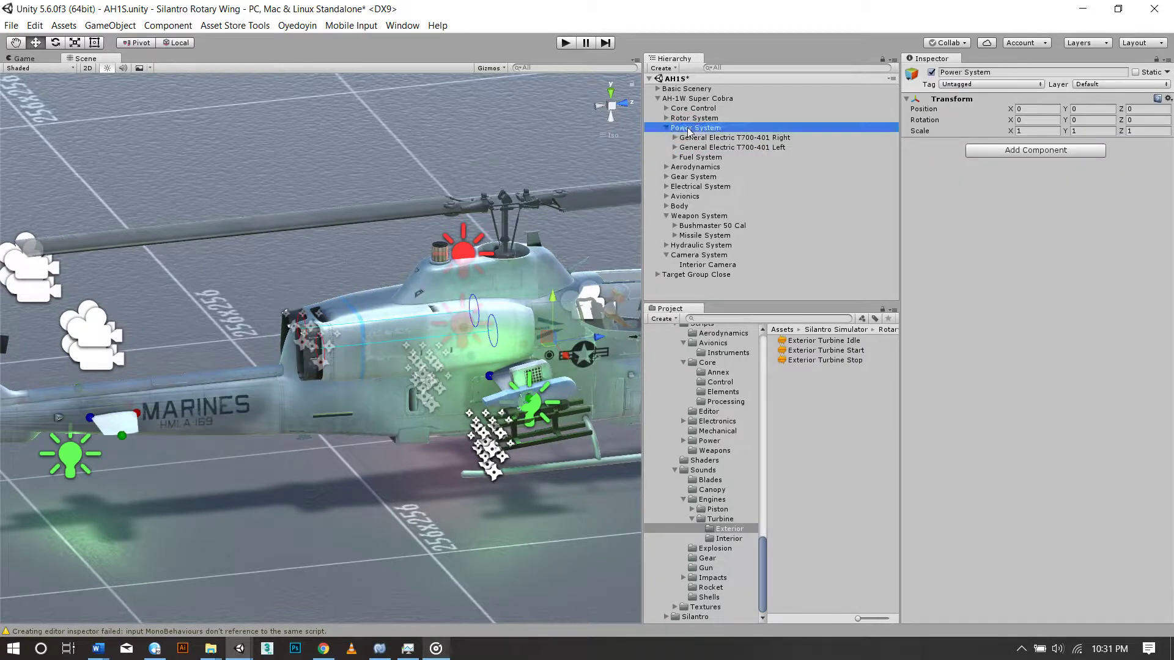
{"action": "left_click", "coordinate": [666, 127]}
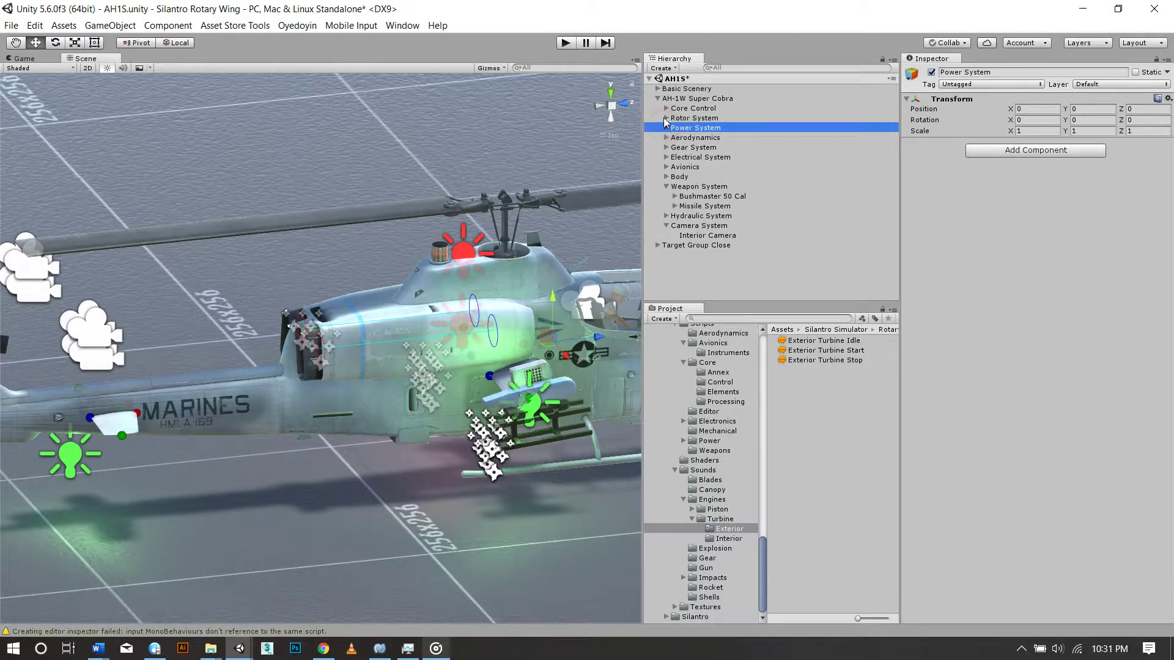
Replace the Tail Rotor's missing script with PhantomRotor
{"action": "left_click", "coordinate": [666, 118]}
{"action": "left_click", "coordinate": [696, 137]}
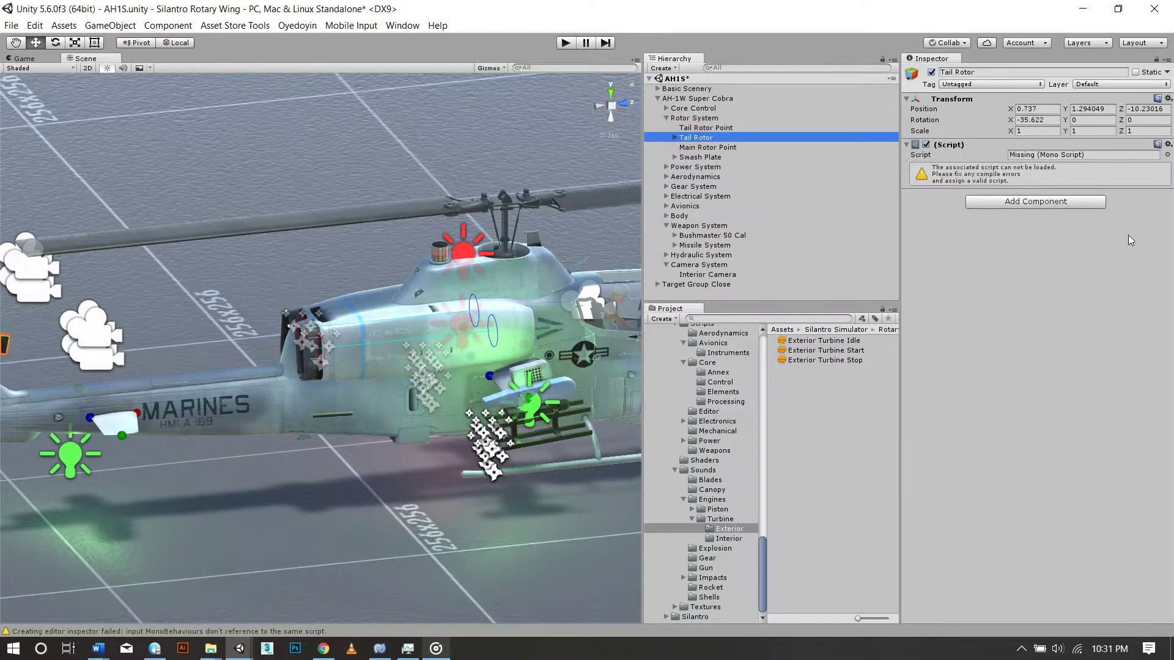
{"action": "left_click", "coordinate": [1166, 157]}
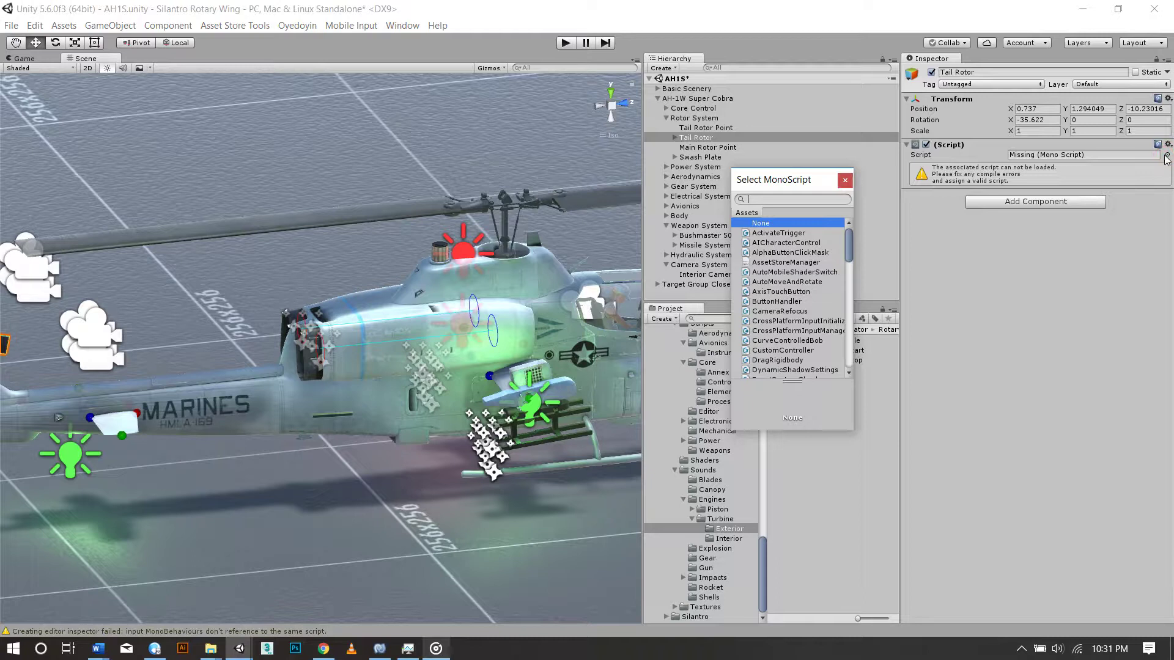
{"action": "type", "text": "r"}
{"action": "key", "text": "BackSpace"}
{"action": "type", "text": "roto"}
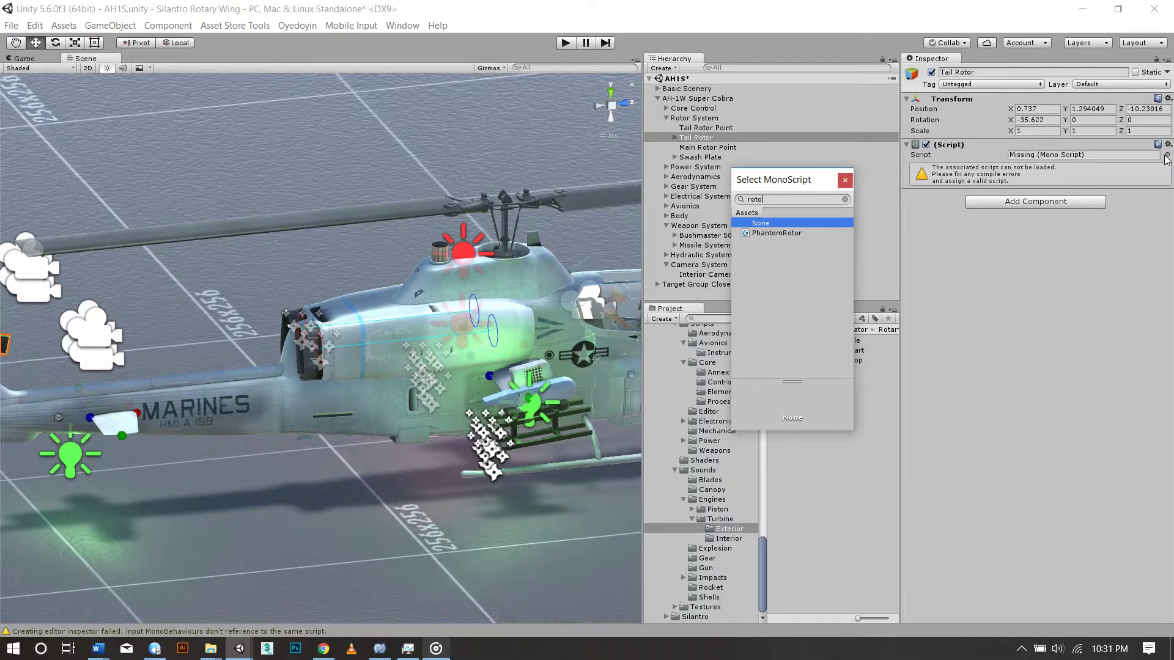
{"action": "key", "text": "Down"}
{"action": "key", "text": "Return"}
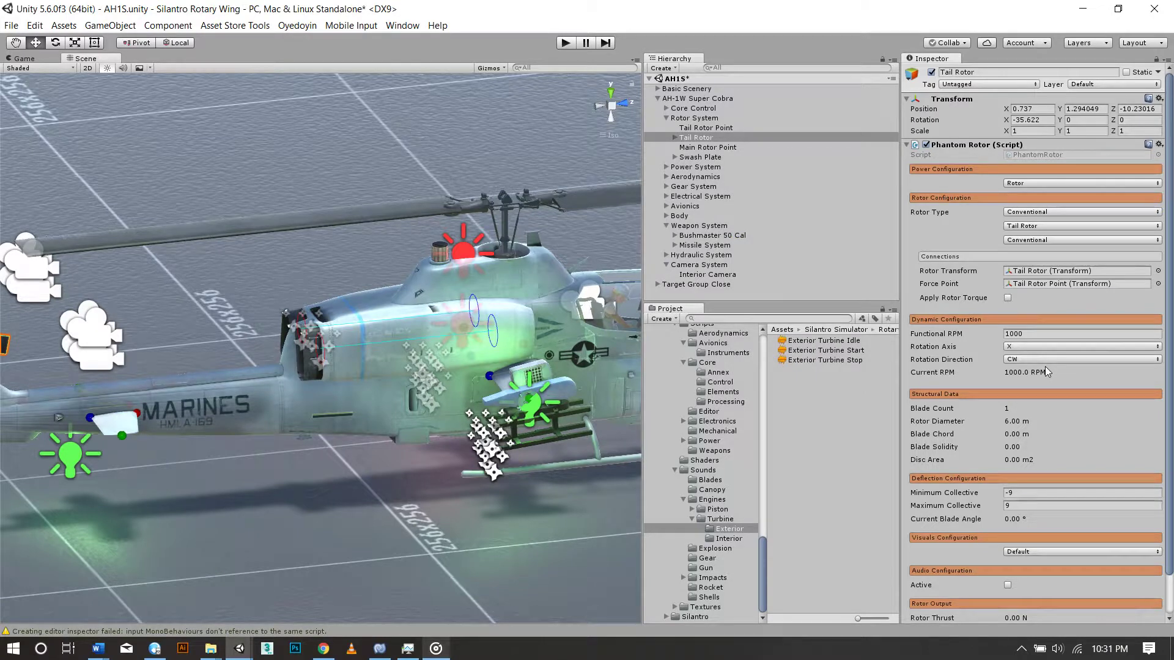
Expand Swash Plate > Main Rotor to list Blade N1 and N2
{"action": "scroll", "coordinate": [1044, 366], "scroll_direction": "down", "scroll_amount": 3}
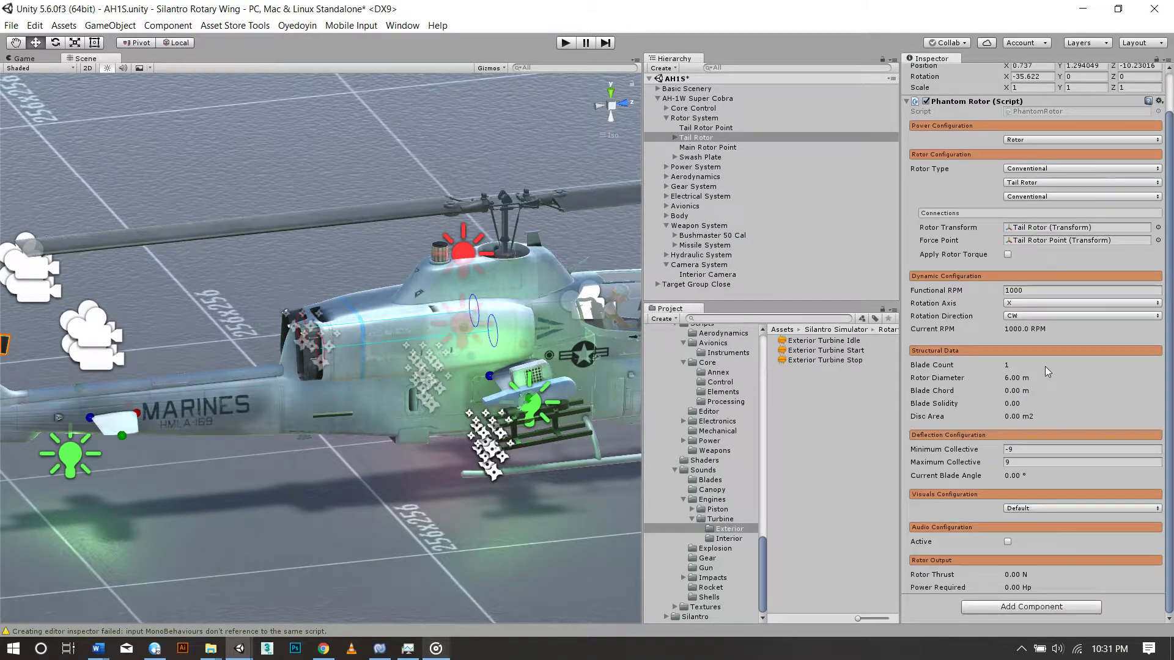
{"action": "left_click", "coordinate": [674, 157]}
{"action": "left_click", "coordinate": [684, 166]}
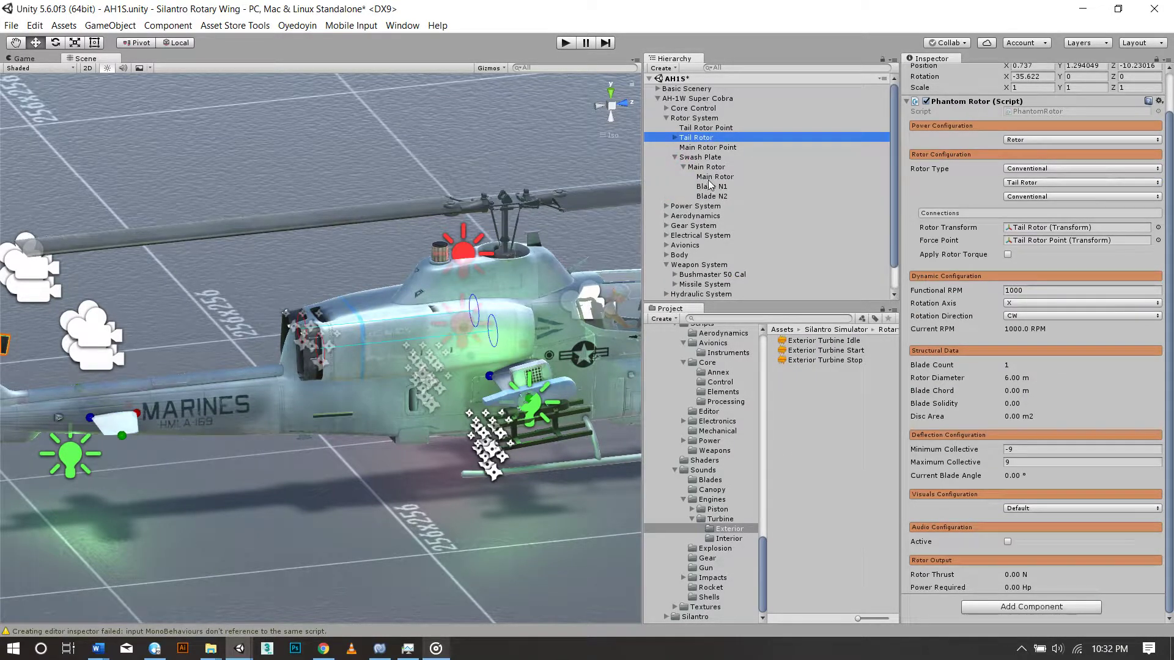
{"action": "left_click", "coordinate": [709, 186]}
Find the PhantomBlade script via a 'blade' search and attach it to Blade N1
{"action": "left_click", "coordinate": [826, 318]}
{"action": "type", "text": "blade"}
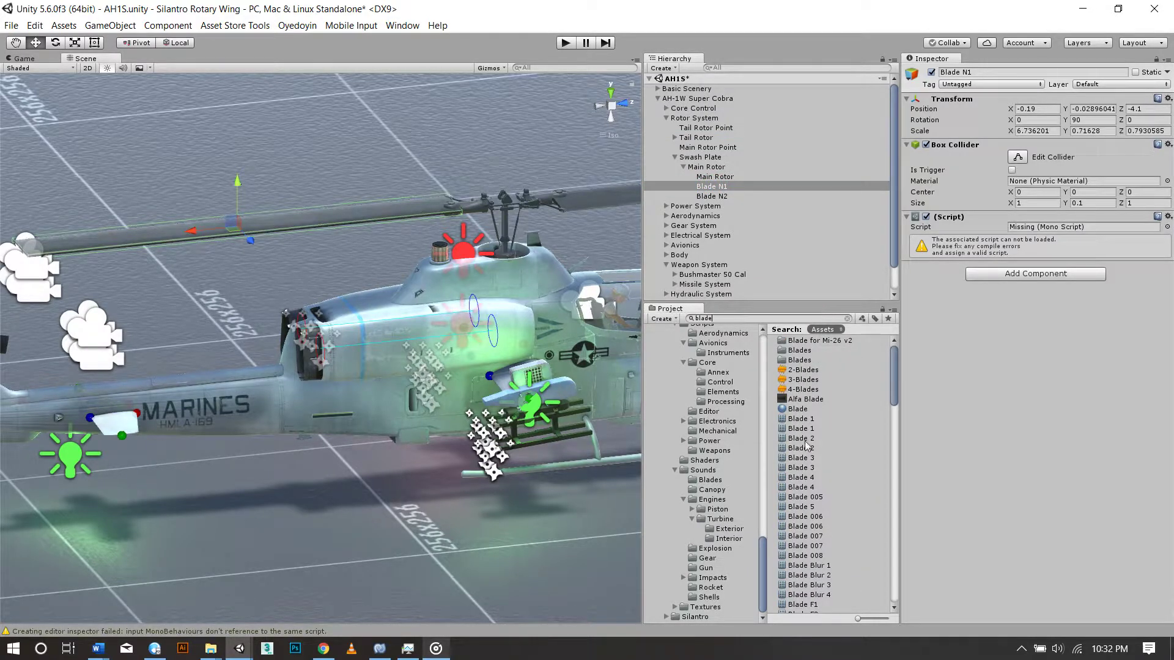
{"action": "scroll", "coordinate": [806, 445], "scroll_direction": "down", "scroll_amount": 10}
{"action": "left_click", "coordinate": [820, 531]}
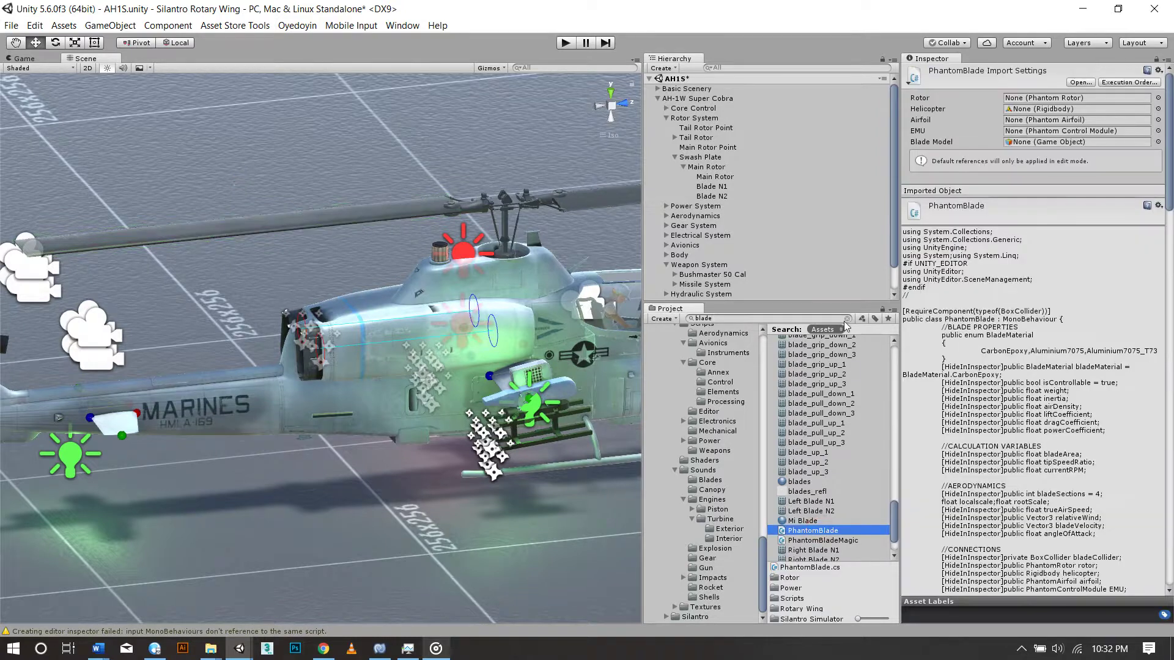
{"action": "left_click", "coordinate": [847, 320]}
{"action": "left_click", "coordinate": [710, 187]}
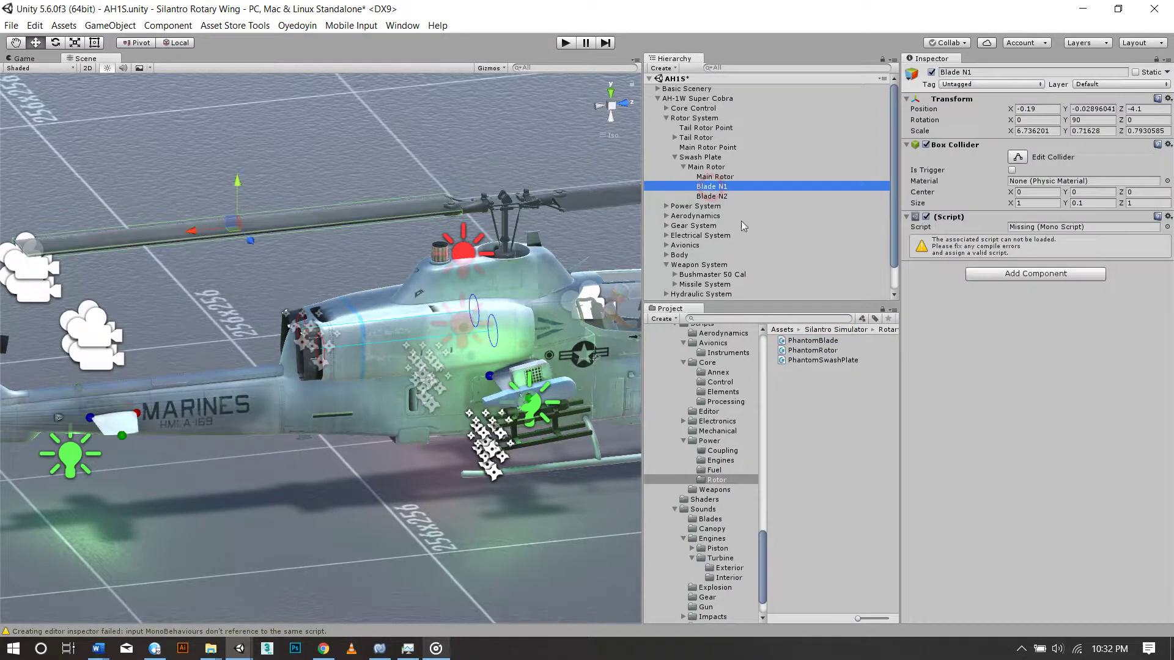
{"action": "left_click_drag", "start_coordinate": [812, 342], "coordinate": [1058, 228]}
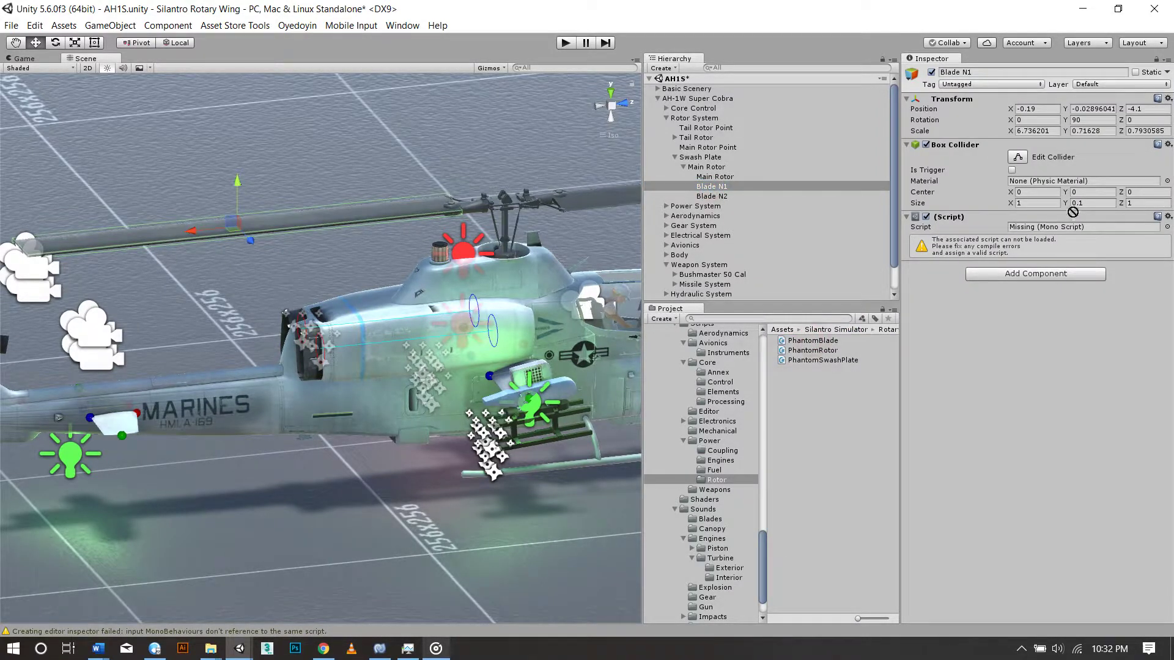
Inspect Blade N2, then browse to Helicopter Setups > Bell AH-1W > Prefab > Airfoils
{"action": "left_click", "coordinate": [700, 196]}
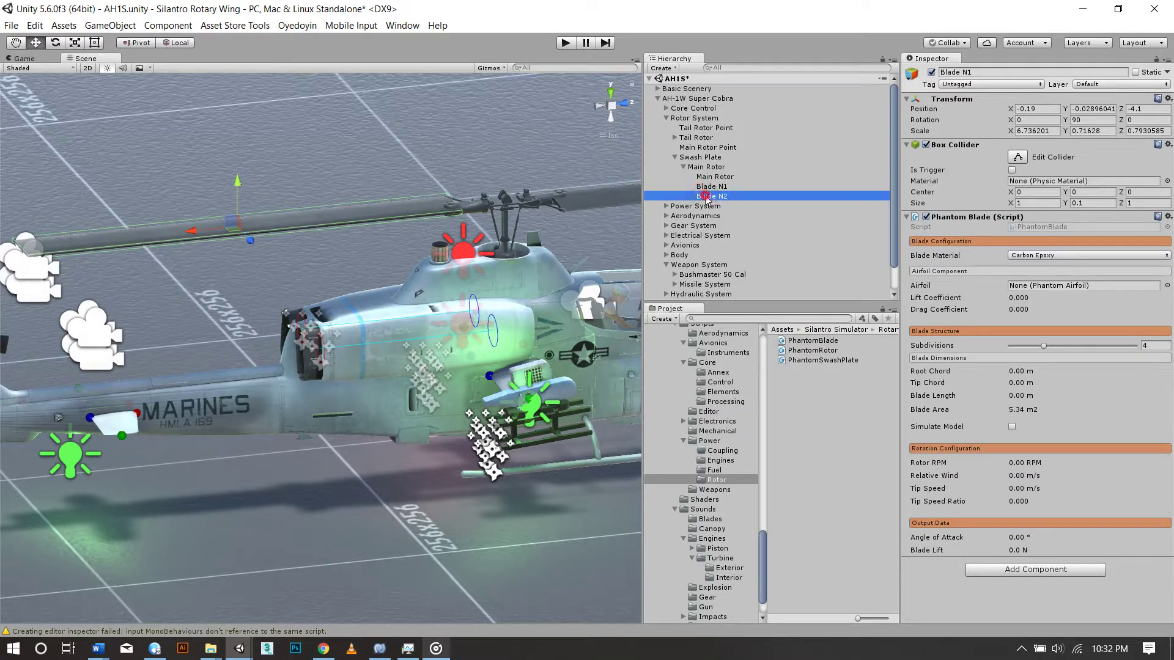
{"action": "left_click", "coordinate": [808, 343]}
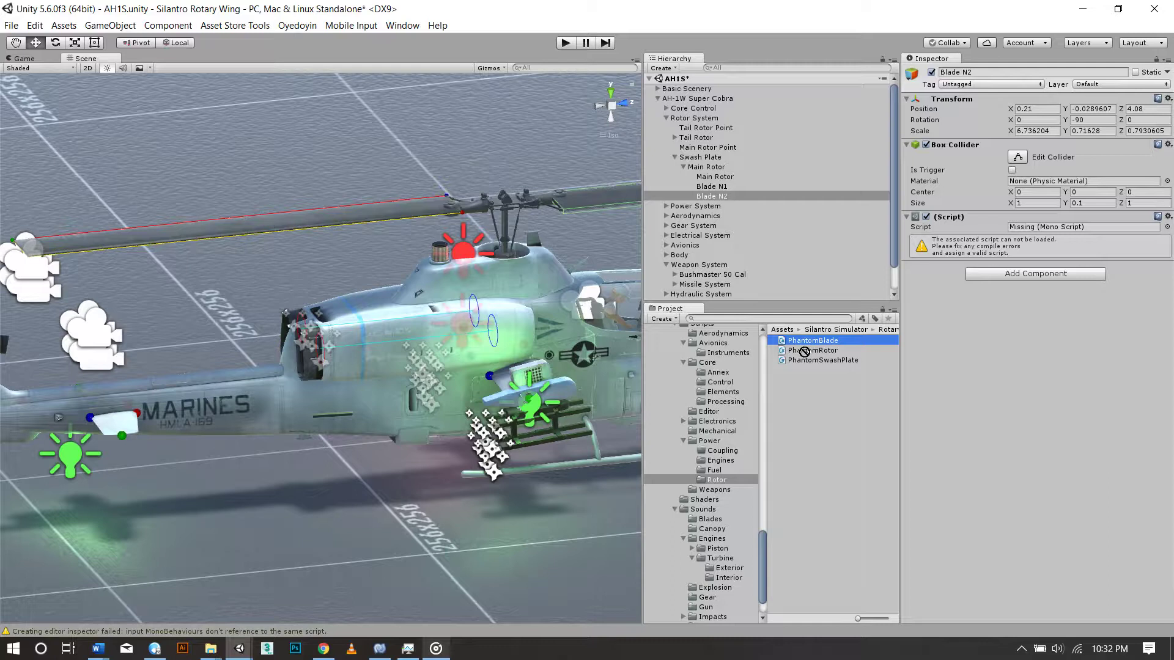
{"action": "left_click", "coordinate": [803, 373]}
{"action": "scroll", "coordinate": [747, 384], "scroll_direction": "up", "scroll_amount": 2}
{"action": "scroll", "coordinate": [747, 384], "scroll_direction": "up", "scroll_amount": 5}
{"action": "scroll", "coordinate": [746, 384], "scroll_direction": "up", "scroll_amount": 5}
{"action": "scroll", "coordinate": [747, 384], "scroll_direction": "up", "scroll_amount": 5}
{"action": "scroll", "coordinate": [747, 384], "scroll_direction": "up", "scroll_amount": 3}
{"action": "scroll", "coordinate": [746, 384], "scroll_direction": "up", "scroll_amount": 5}
{"action": "scroll", "coordinate": [747, 384], "scroll_direction": "up", "scroll_amount": 5}
{"action": "scroll", "coordinate": [747, 384], "scroll_direction": "up", "scroll_amount": 5}
{"action": "scroll", "coordinate": [747, 384], "scroll_direction": "up", "scroll_amount": 5}
{"action": "scroll", "coordinate": [746, 384], "scroll_direction": "up", "scroll_amount": 3}
{"action": "left_click", "coordinate": [711, 426]}
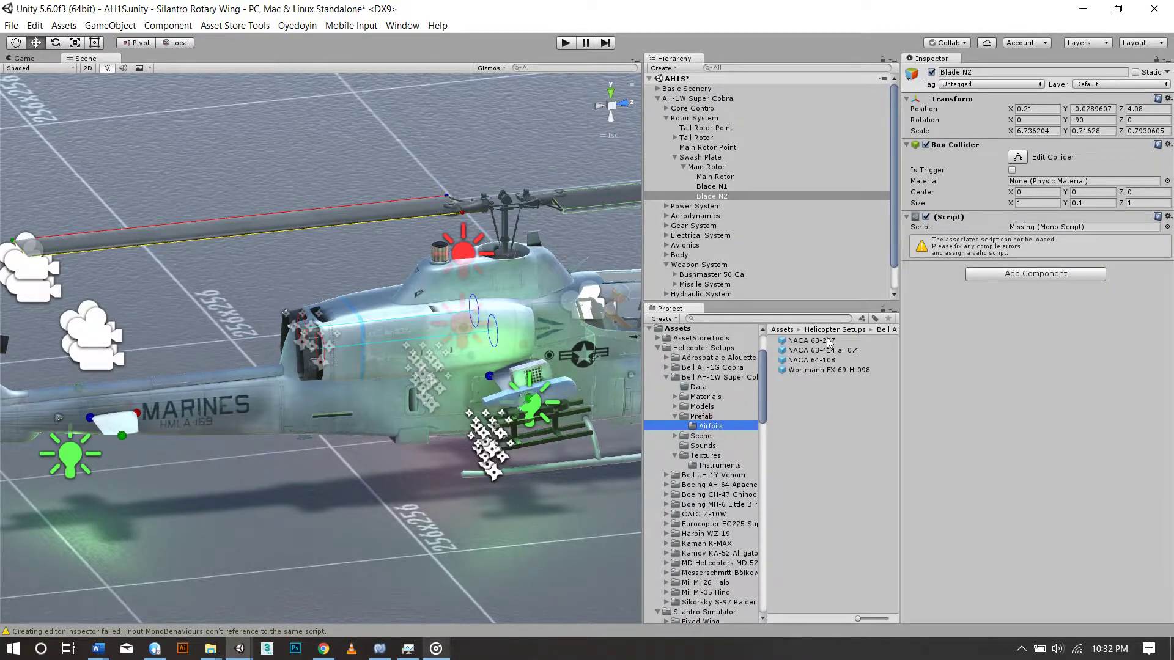
Restore the PhantomAirfoil script on the NACA 63-207 and NACA 63-414 a=0.4 prefabs
{"action": "left_click", "coordinate": [819, 340]}
{"action": "left_click", "coordinate": [1168, 158]}
{"action": "type", "text": "air"}
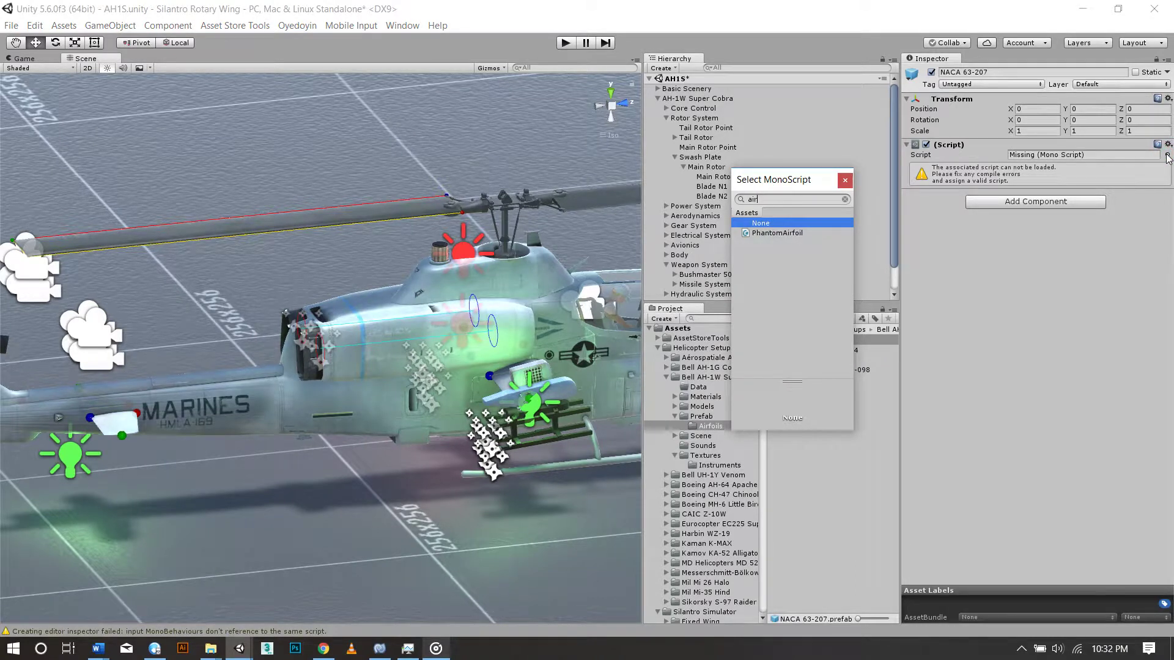
{"action": "key", "text": "Down"}
{"action": "key", "text": "Return"}
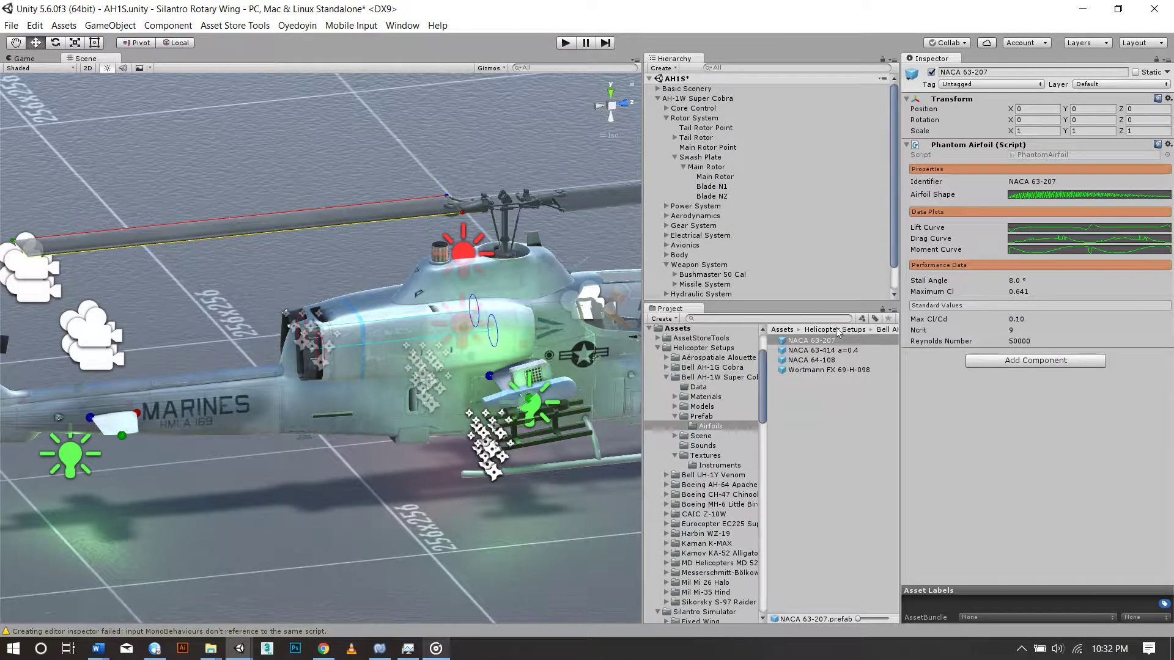
{"action": "left_click", "coordinate": [823, 351]}
{"action": "left_click", "coordinate": [1166, 156]}
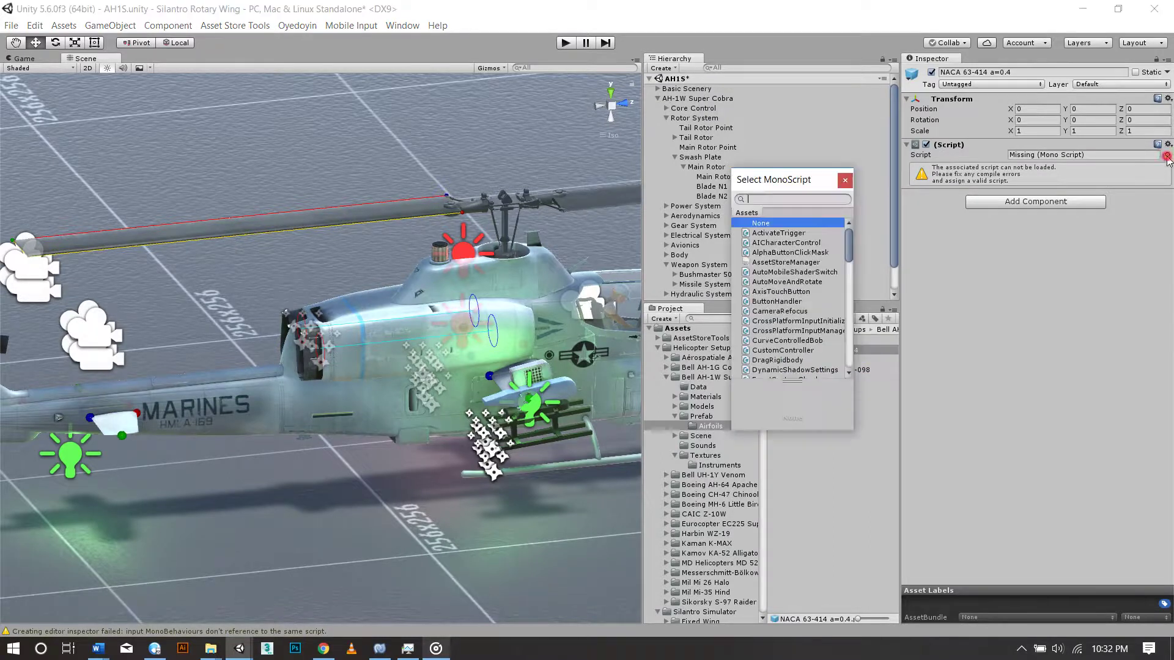
{"action": "type", "text": "airfoil"}
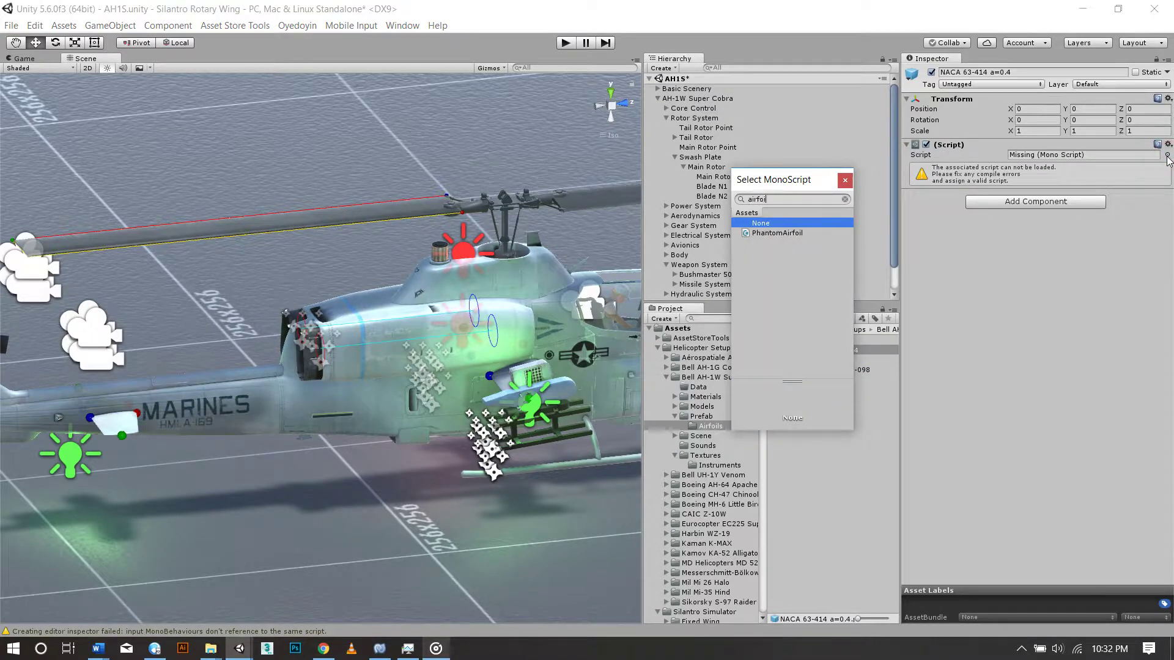
{"action": "key", "text": "Down"}
{"action": "key", "text": "Return"}
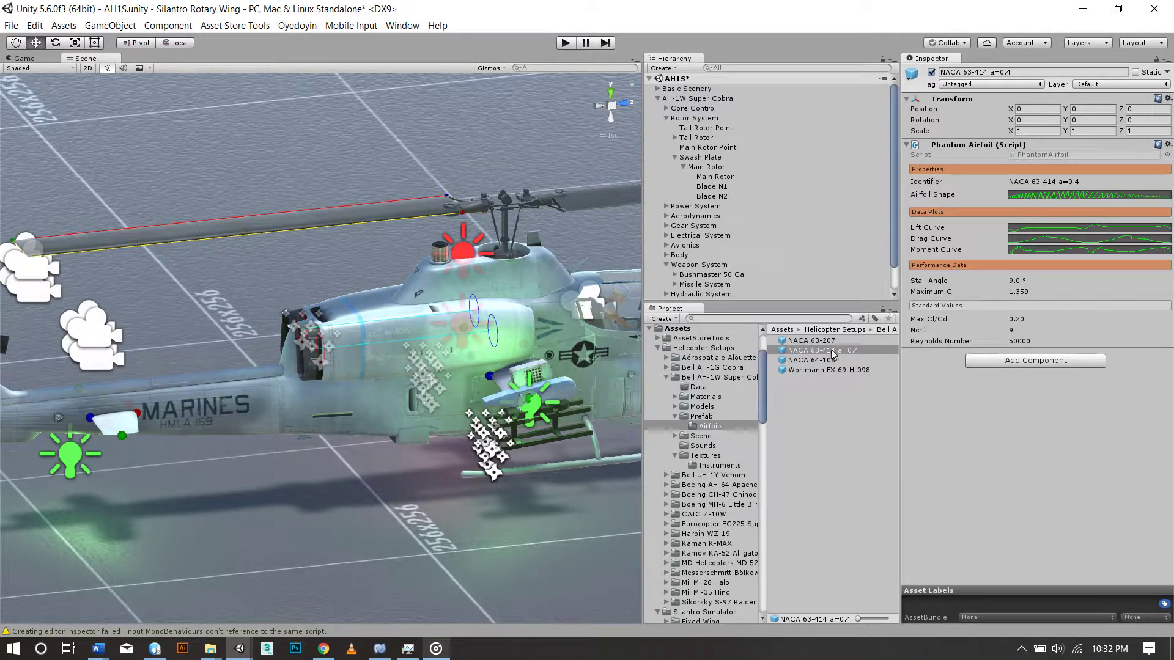
Restore the PhantomAirfoil script on the NACA 64-108 and Wortmann FX 69-H-098 prefabs
{"action": "left_click", "coordinate": [821, 360]}
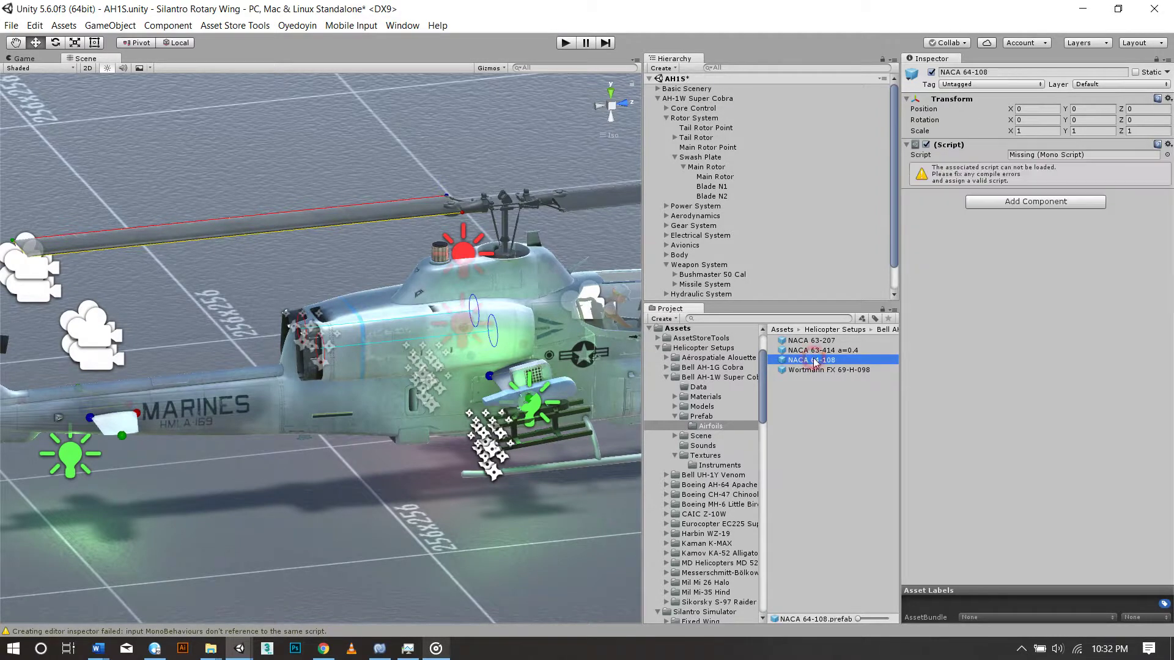
{"action": "left_click", "coordinate": [1168, 155]}
{"action": "type", "text": "airfo"}
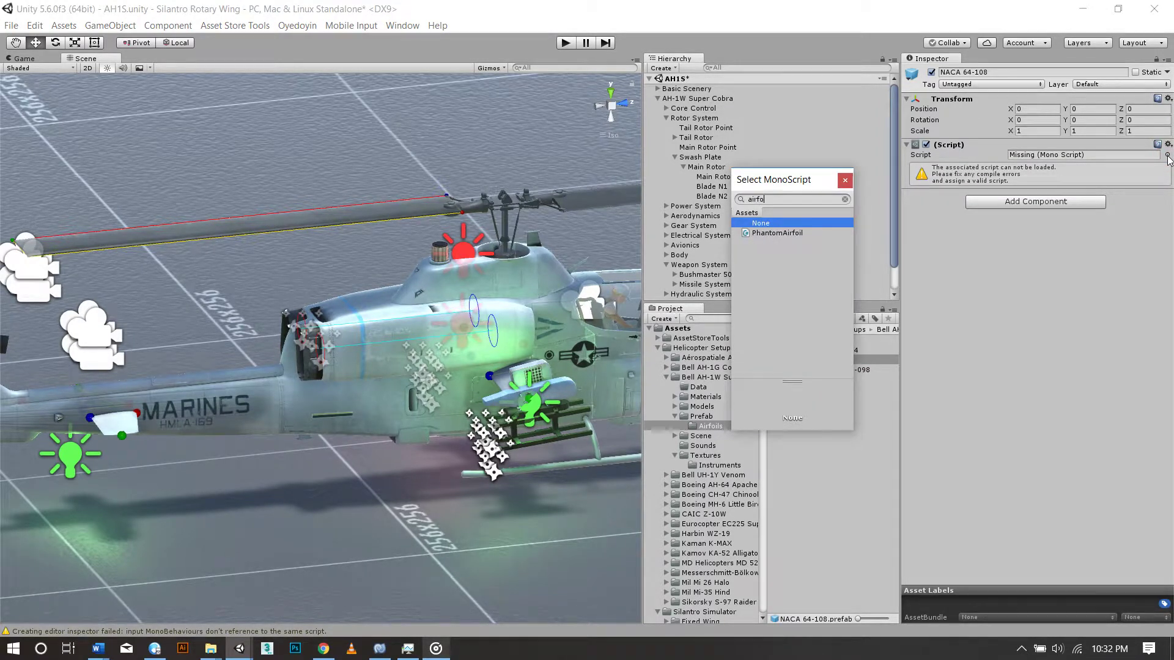
{"action": "key", "text": "Down"}
{"action": "key", "text": "Return"}
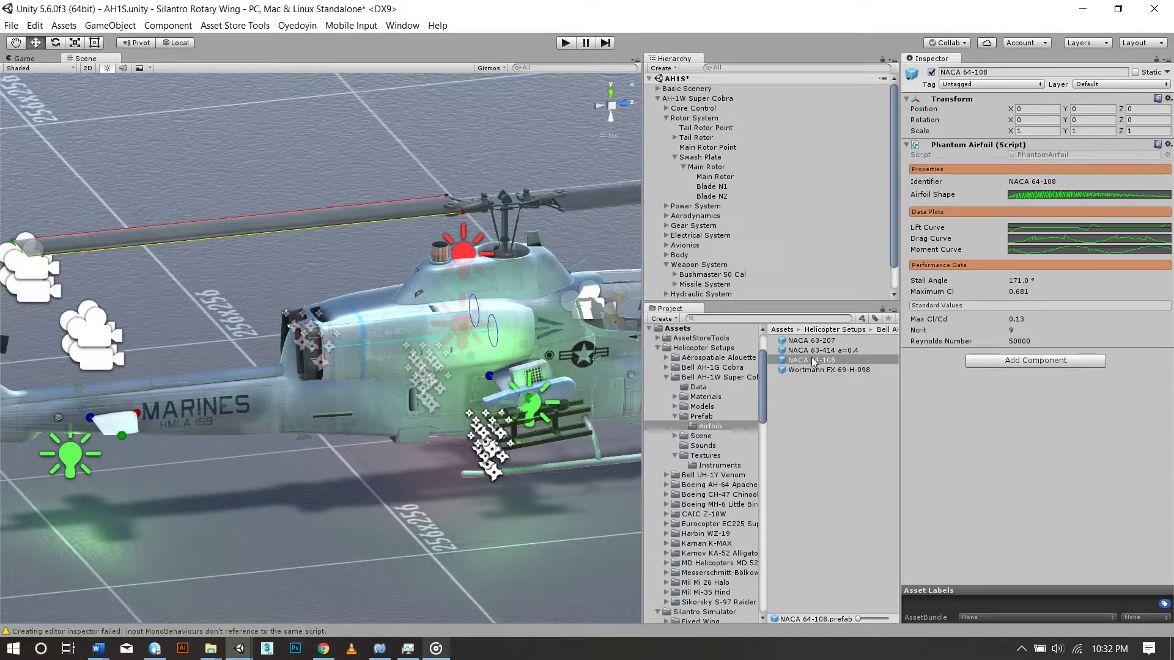
{"action": "left_click", "coordinate": [811, 369]}
{"action": "left_click", "coordinate": [1167, 155]}
{"action": "type", "text": "air"}
{"action": "key", "text": "Down"}
{"action": "key", "text": "Return"}
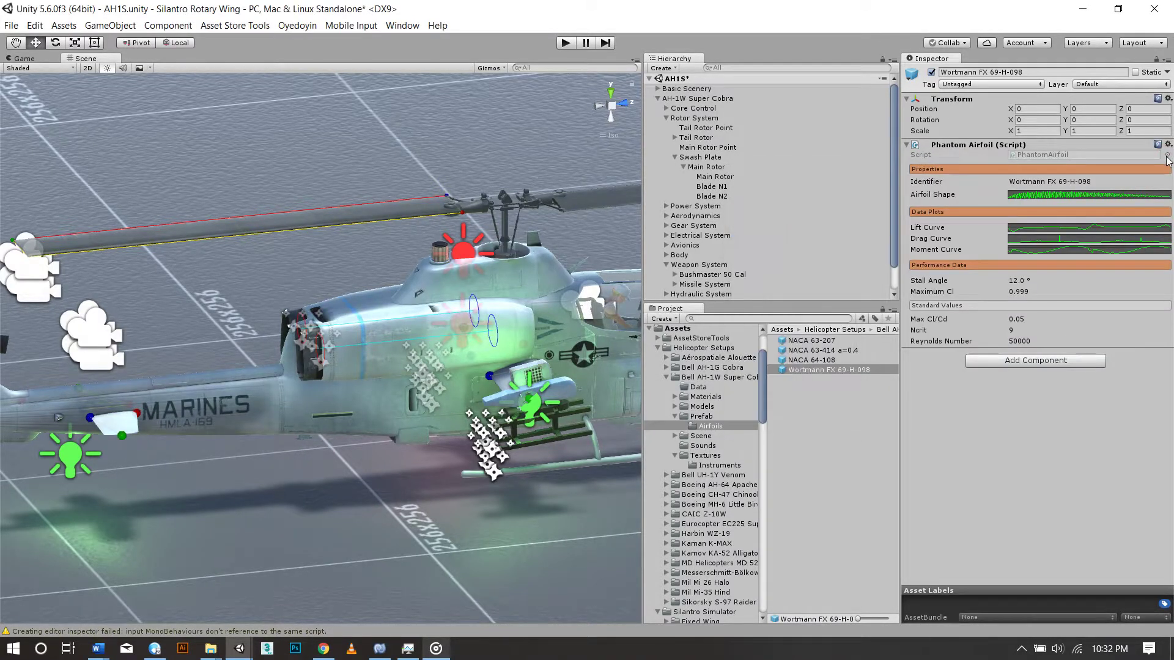
{"action": "left_click", "coordinate": [712, 186]}
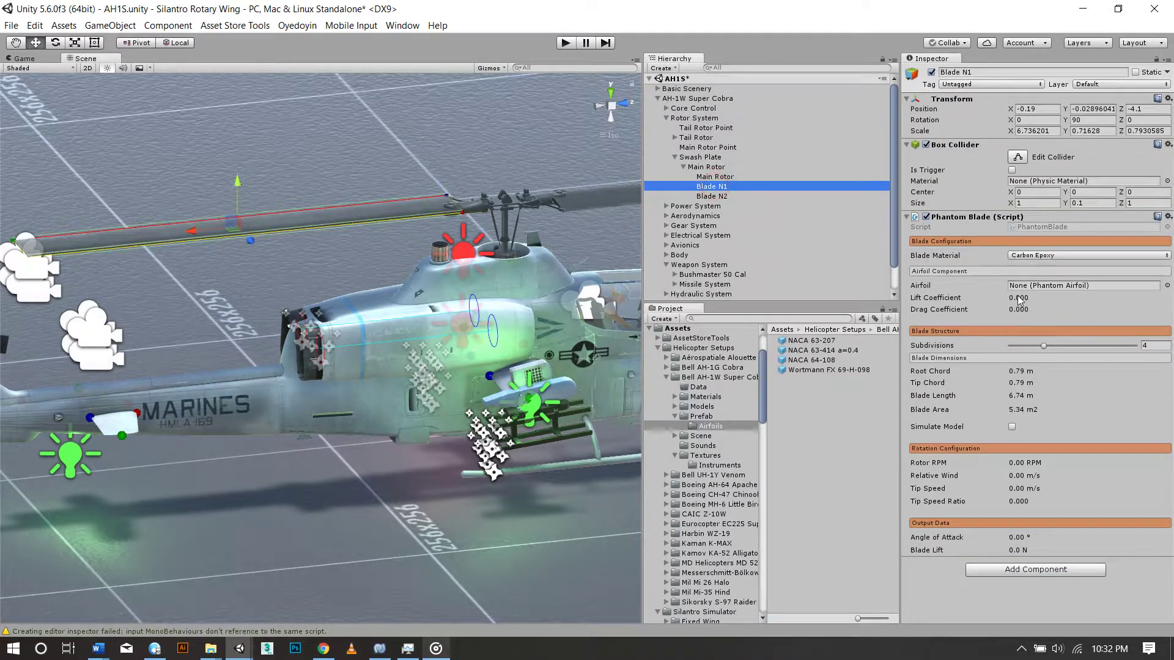
Assign the PhantomBlade script to Blade N2
{"action": "left_click", "coordinate": [704, 195]}
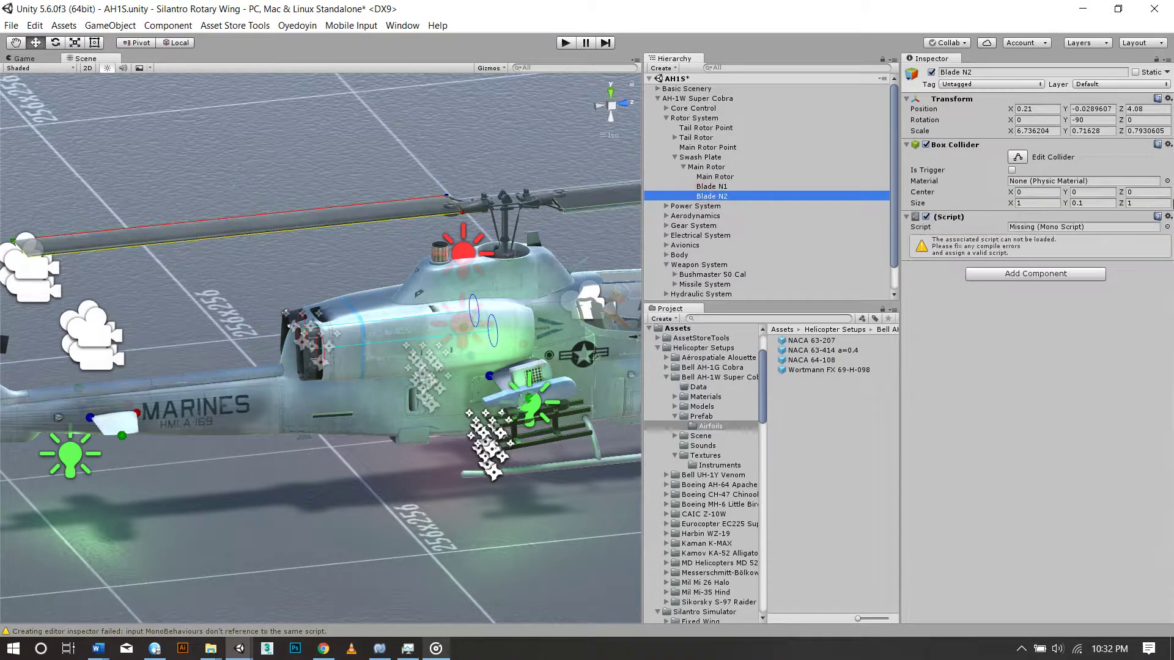
{"action": "left_click", "coordinate": [1167, 227]}
{"action": "type", "text": "blade"}
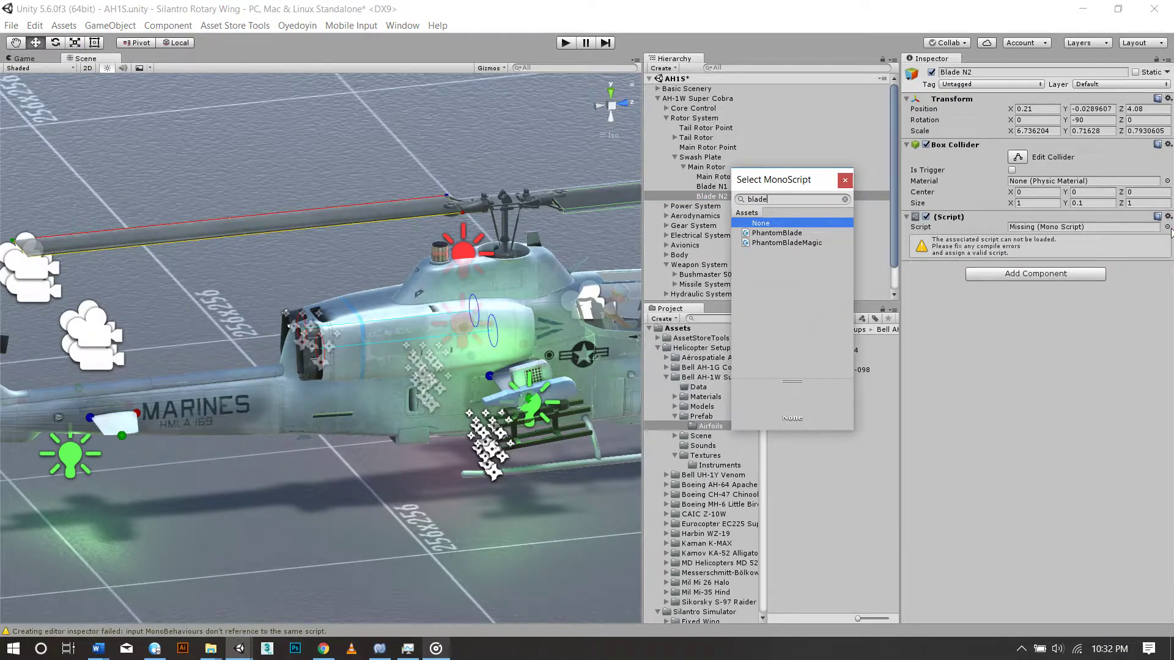
{"action": "key", "text": "Down"}
{"action": "key", "text": "Return"}
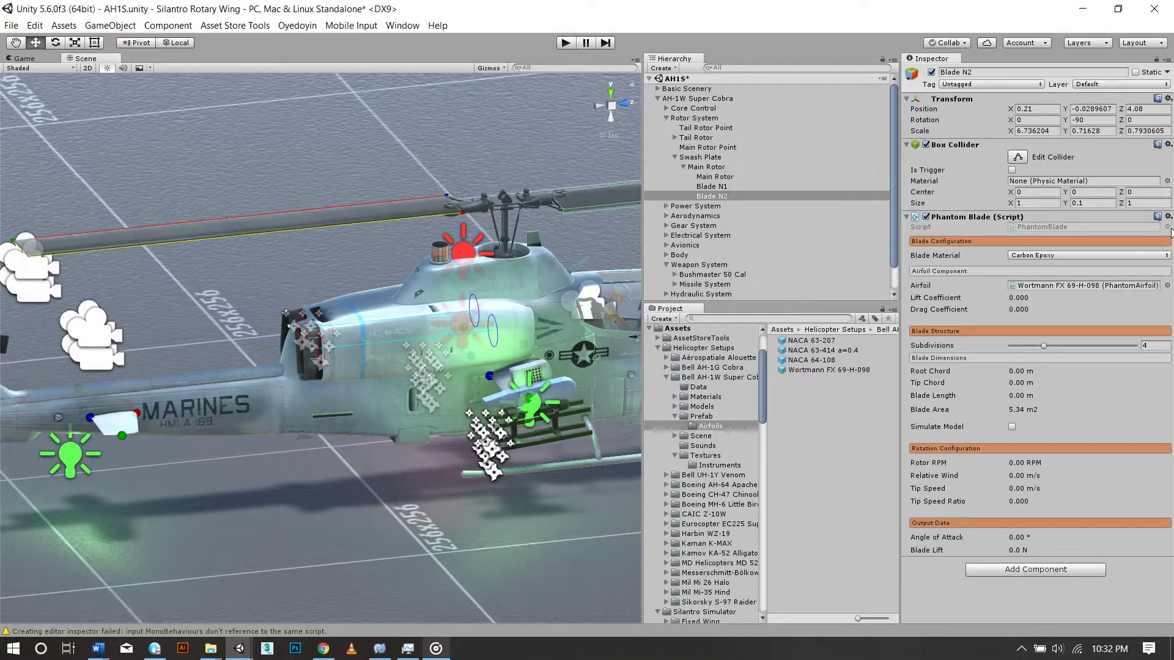
Set Blade N1's airfoil to Wortmann FX 69-H-098
{"action": "left_click", "coordinate": [1020, 286]}
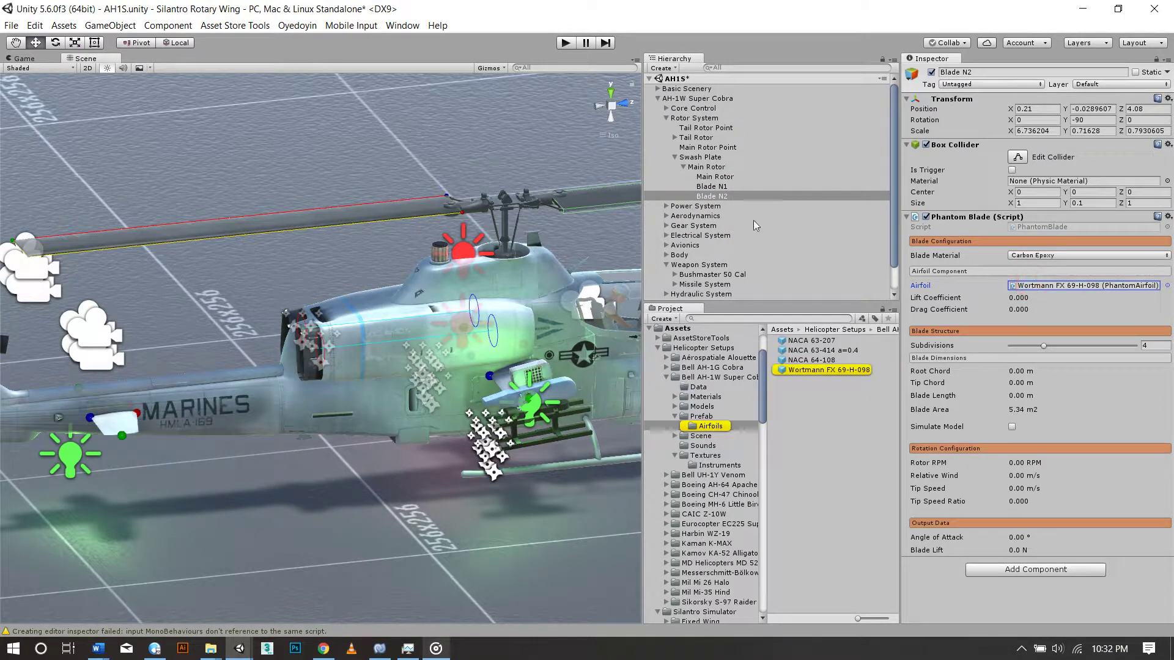
{"action": "left_click", "coordinate": [710, 187]}
{"action": "left_click_drag", "start_coordinate": [801, 371], "coordinate": [1049, 287]}
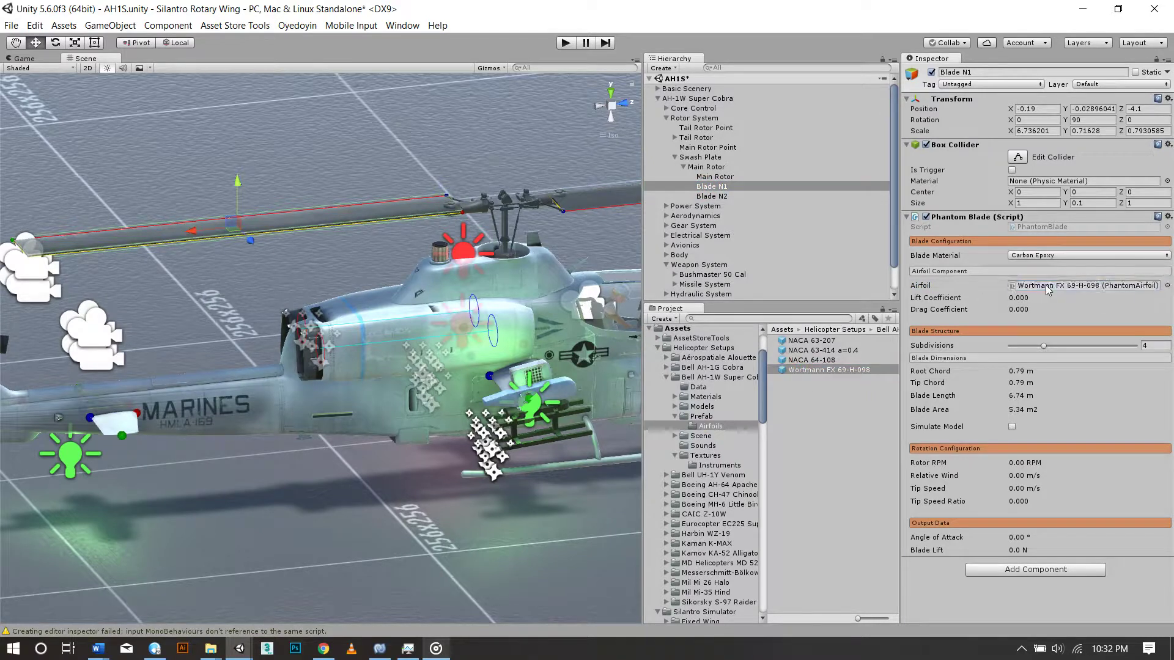
{"action": "left_click", "coordinate": [683, 167]}
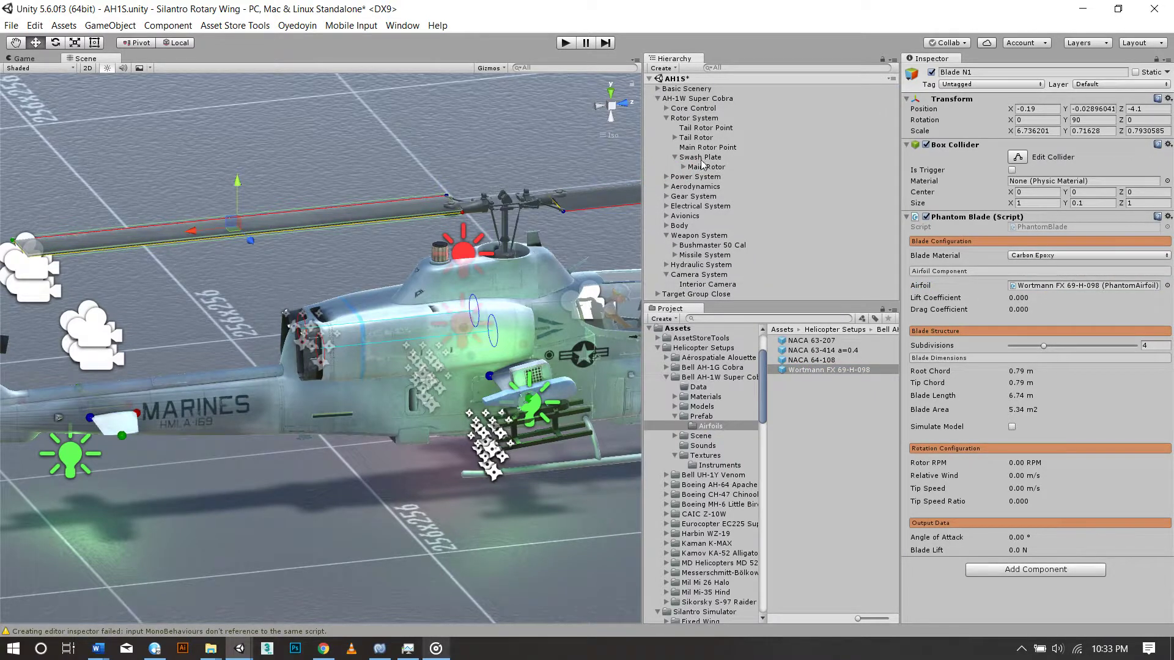
Give Main Rotor the PhantomRotor script with 2-Blades as its rotor sound
{"action": "left_click", "coordinate": [703, 167]}
{"action": "left_click", "coordinate": [1168, 155]}
{"action": "type", "text": "roto"}
{"action": "key", "text": "Down"}
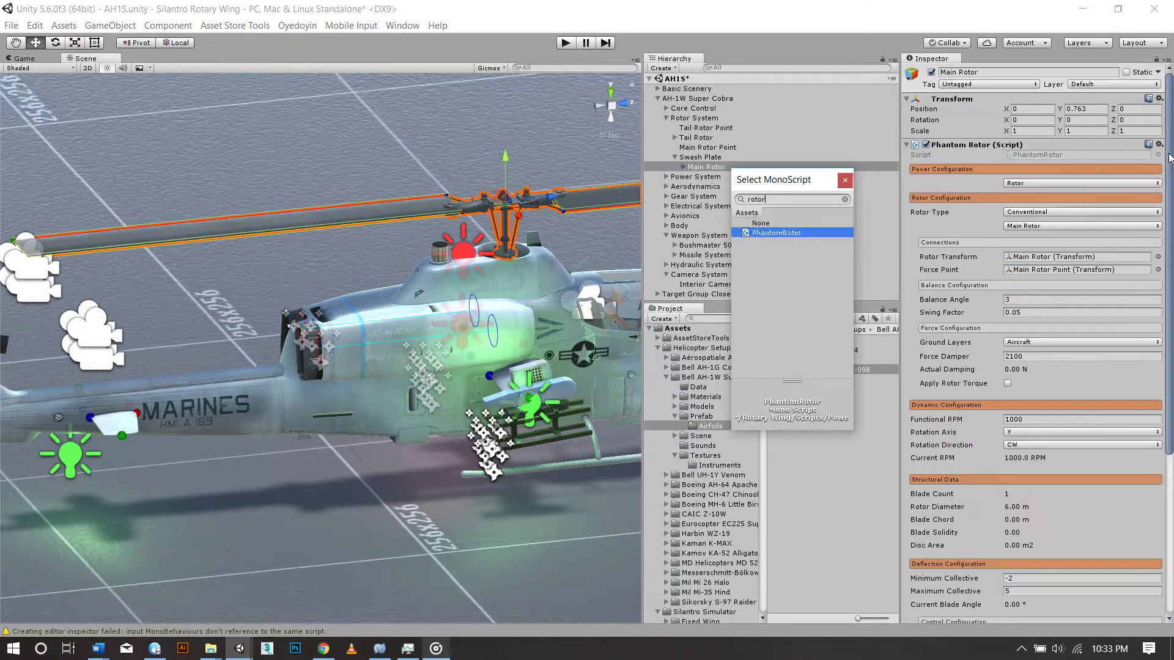
{"action": "key", "text": "Return"}
{"action": "scroll", "coordinate": [1086, 316], "scroll_direction": "down", "scroll_amount": 2}
{"action": "scroll", "coordinate": [1086, 316], "scroll_direction": "down", "scroll_amount": 2}
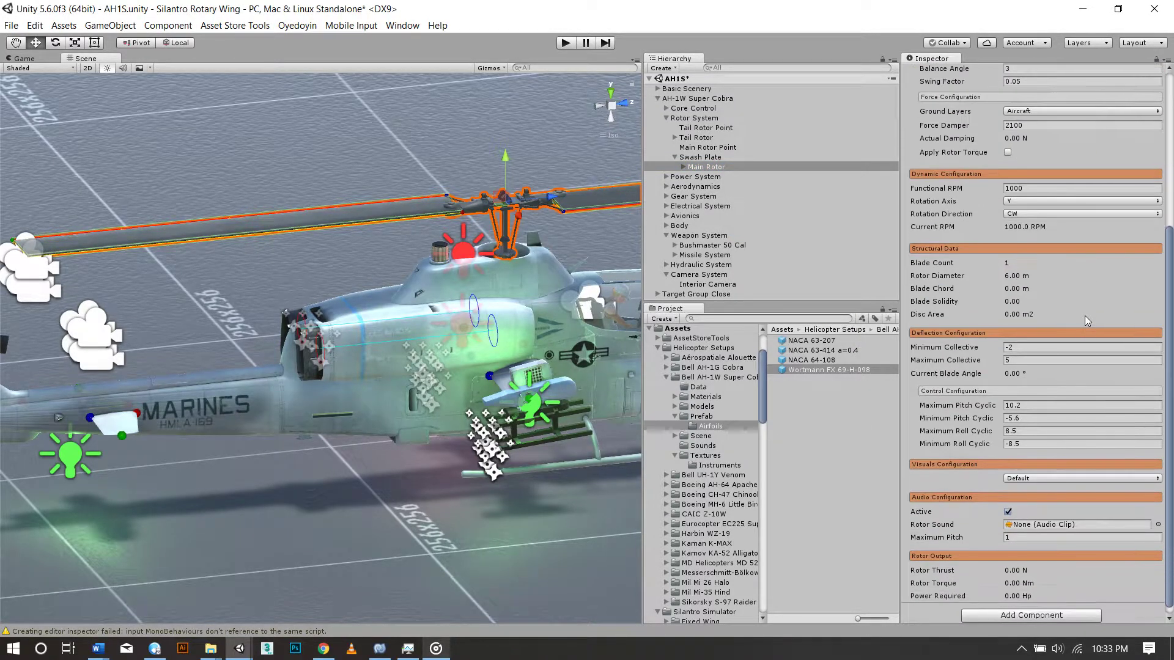
{"action": "scroll", "coordinate": [1086, 315], "scroll_direction": "down", "scroll_amount": 1}
{"action": "left_click", "coordinate": [1160, 518]}
{"action": "type", "text": "2"}
{"action": "key", "text": "Down"}
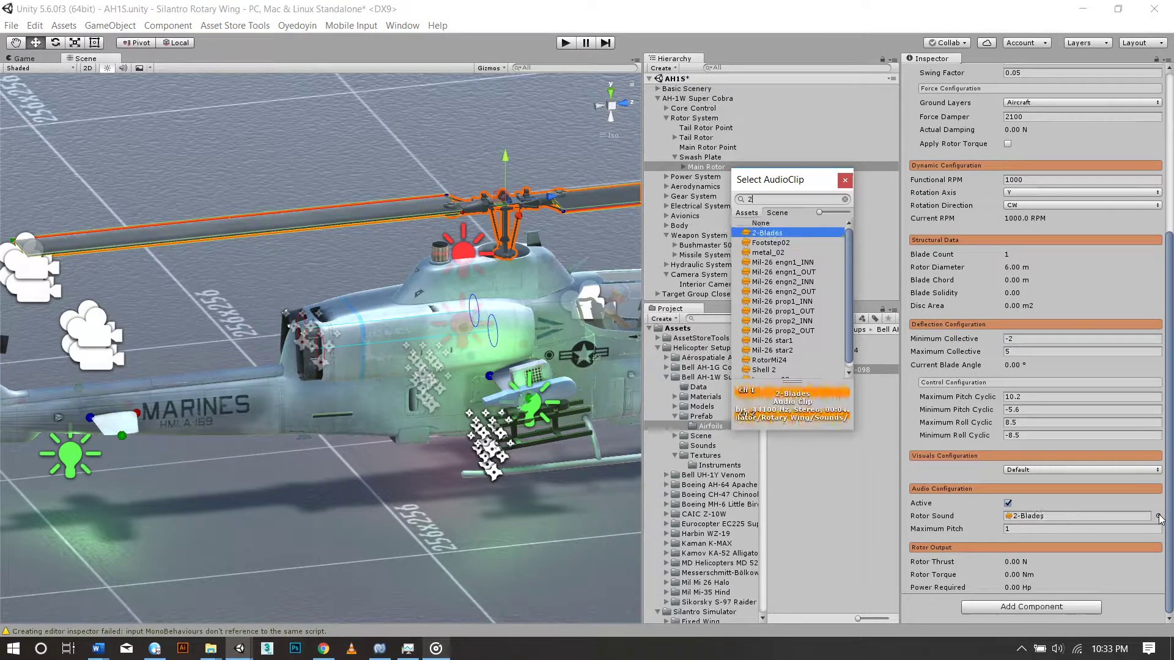
{"action": "key", "text": "Return"}
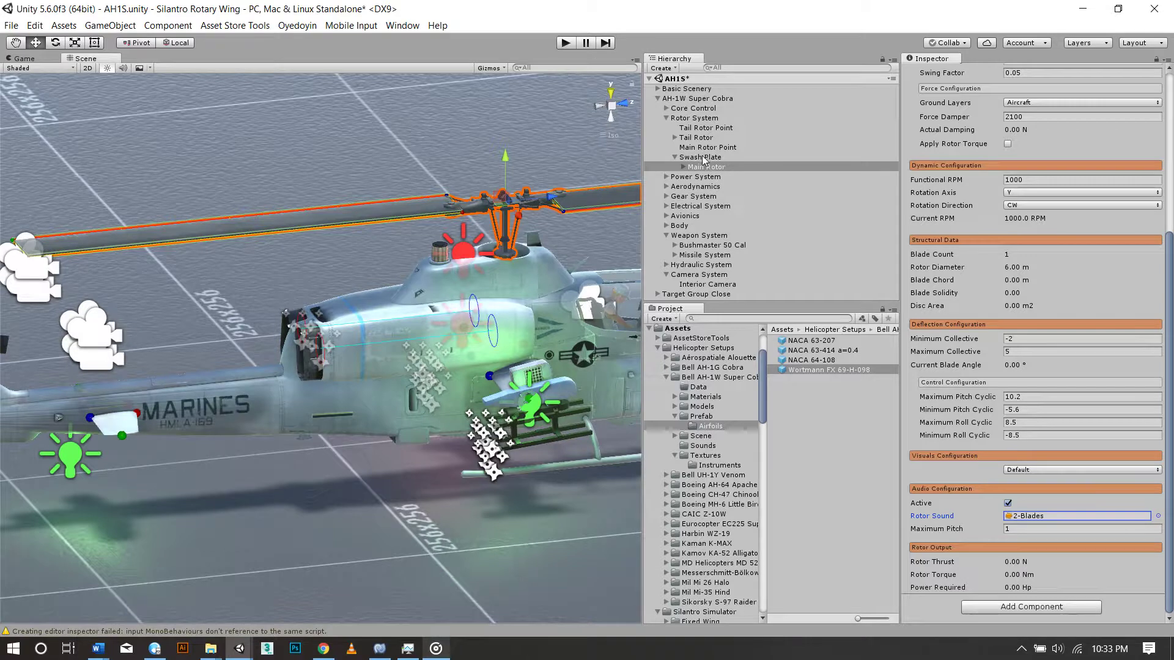
Assign the PhantomSwashPlate script to the Swash Plate
{"action": "left_click", "coordinate": [702, 157]}
{"action": "left_click", "coordinate": [1167, 155]}
{"action": "type", "text": "swa"}
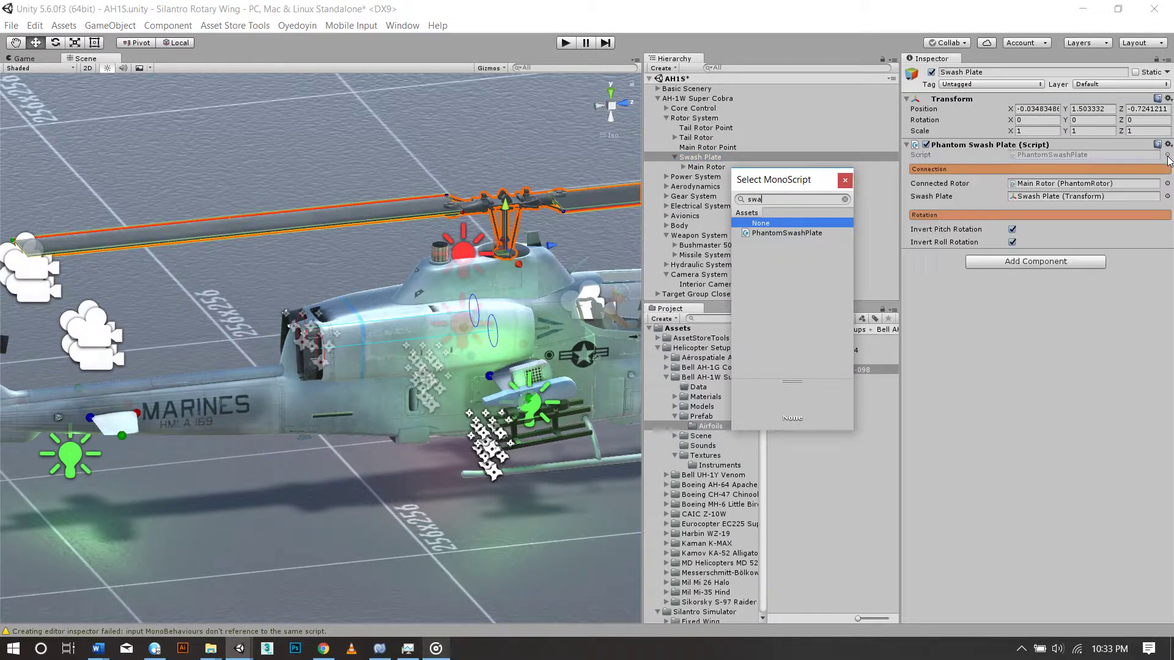
{"action": "key", "text": "Down"}
{"action": "key", "text": "Return"}
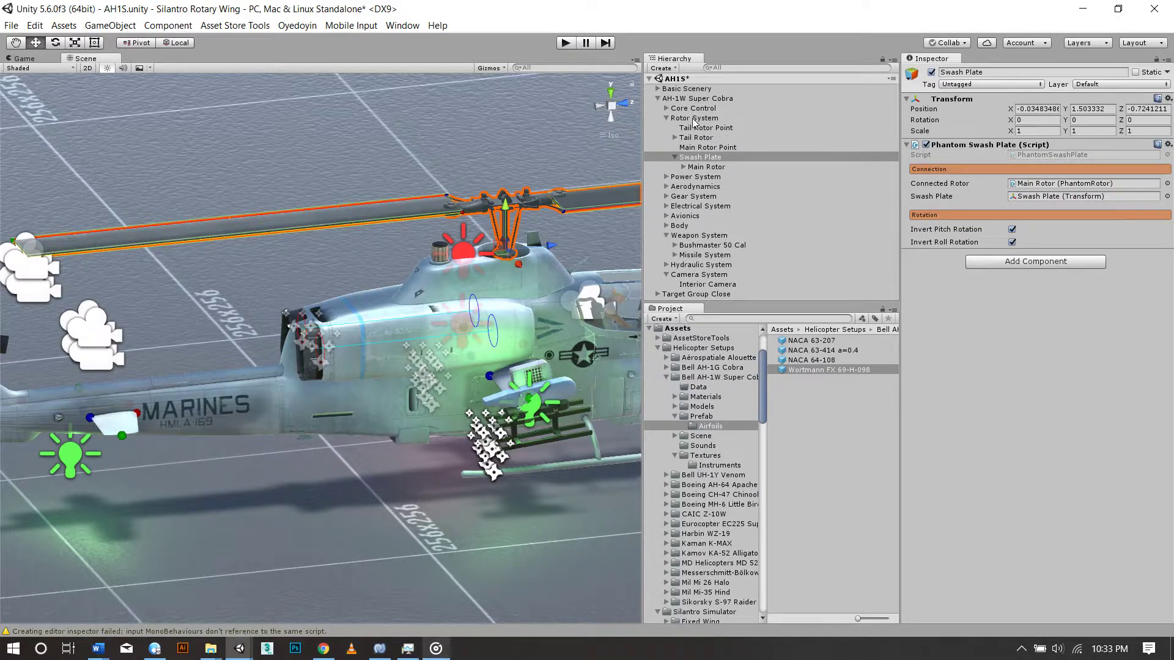
Remove the missing script component from Rotor System
{"action": "left_click", "coordinate": [694, 119]}
{"action": "left_click", "coordinate": [1168, 144]}
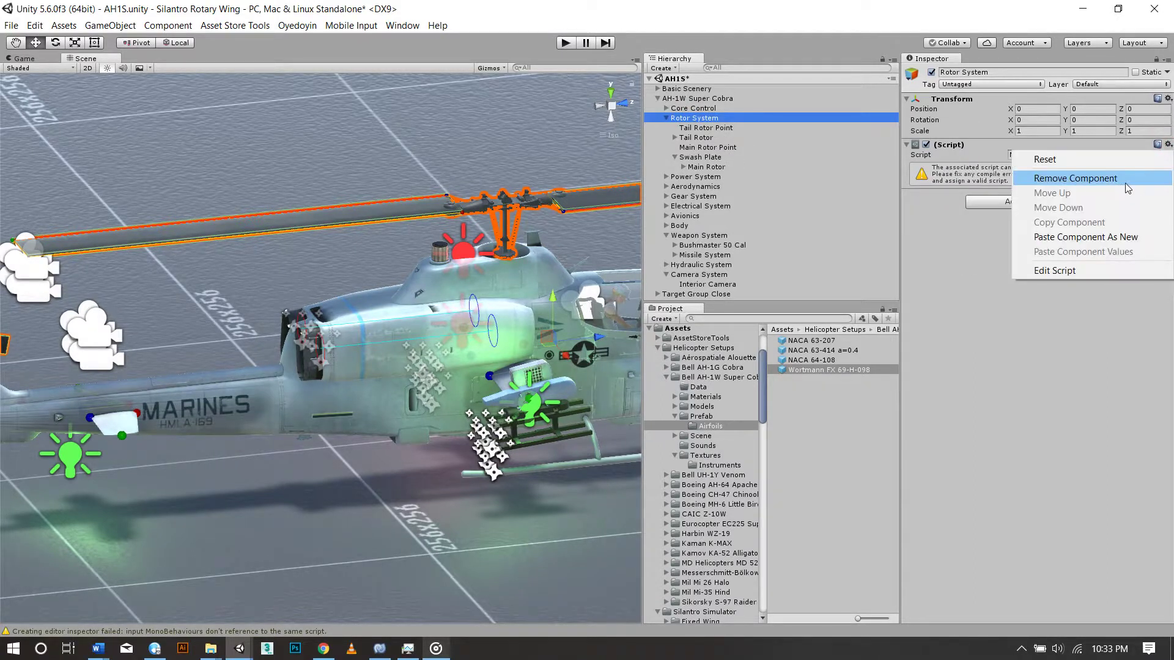
{"action": "left_click", "coordinate": [1127, 183]}
{"action": "left_click", "coordinate": [670, 118]}
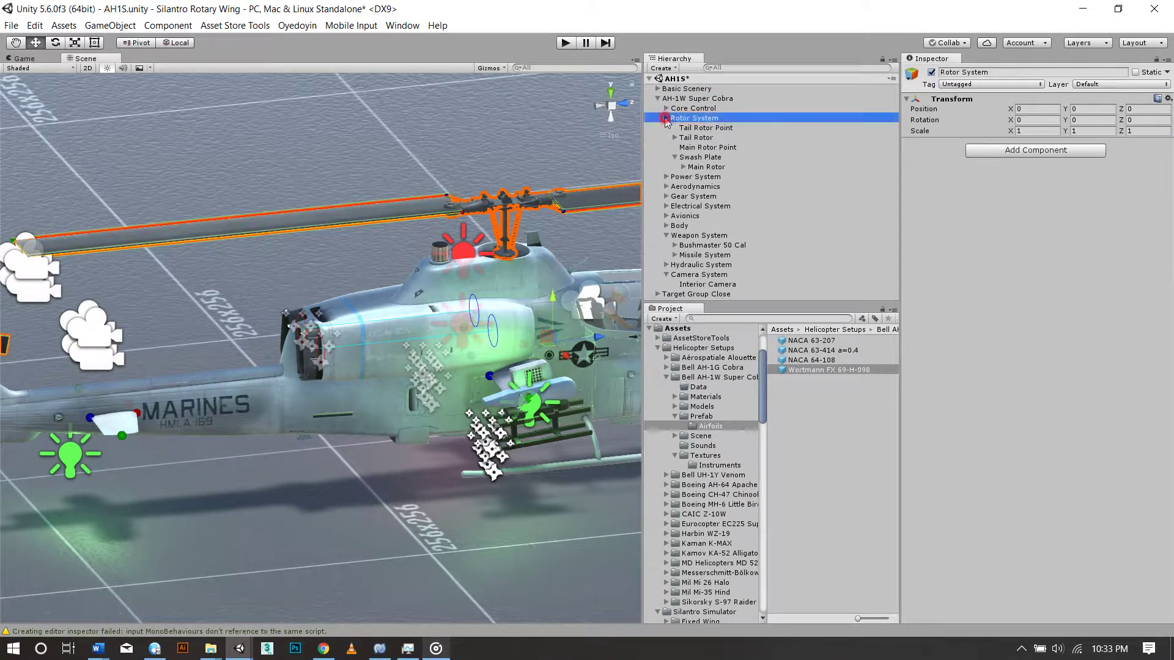
{"action": "left_click", "coordinate": [686, 128]}
{"action": "left_click", "coordinate": [680, 138]}
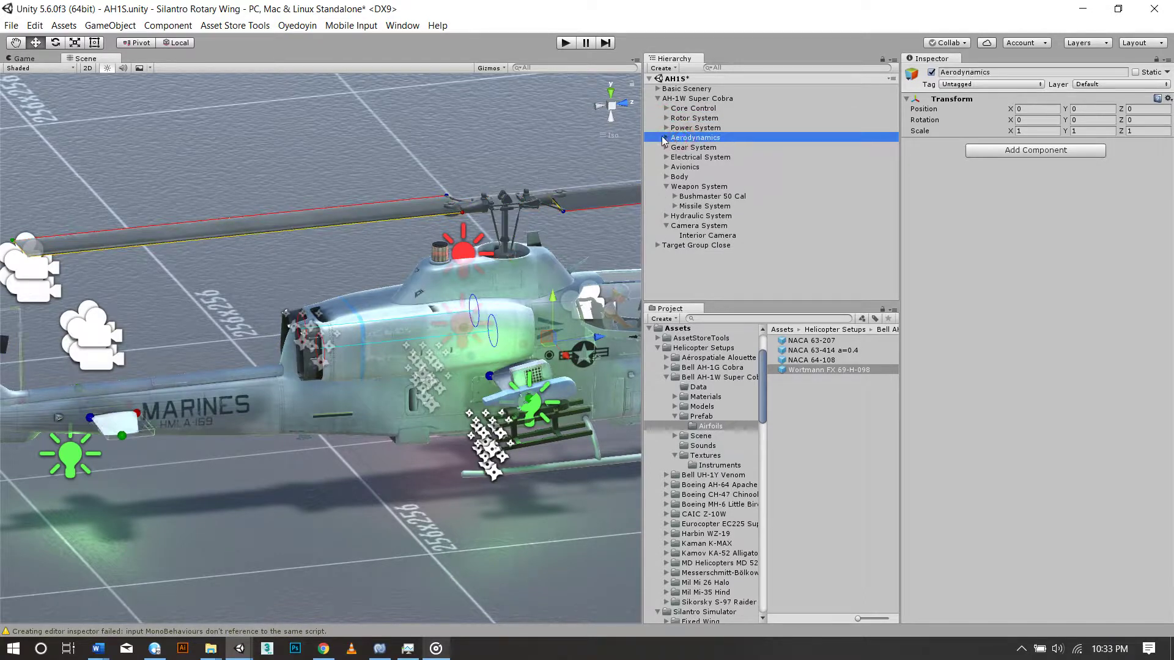
Set Tip Width to 71 on both the Left and Right Stabilizer aerofoils
{"action": "left_click", "coordinate": [666, 138]}
{"action": "left_click", "coordinate": [685, 147]}
{"action": "double_click", "coordinate": [684, 148]}
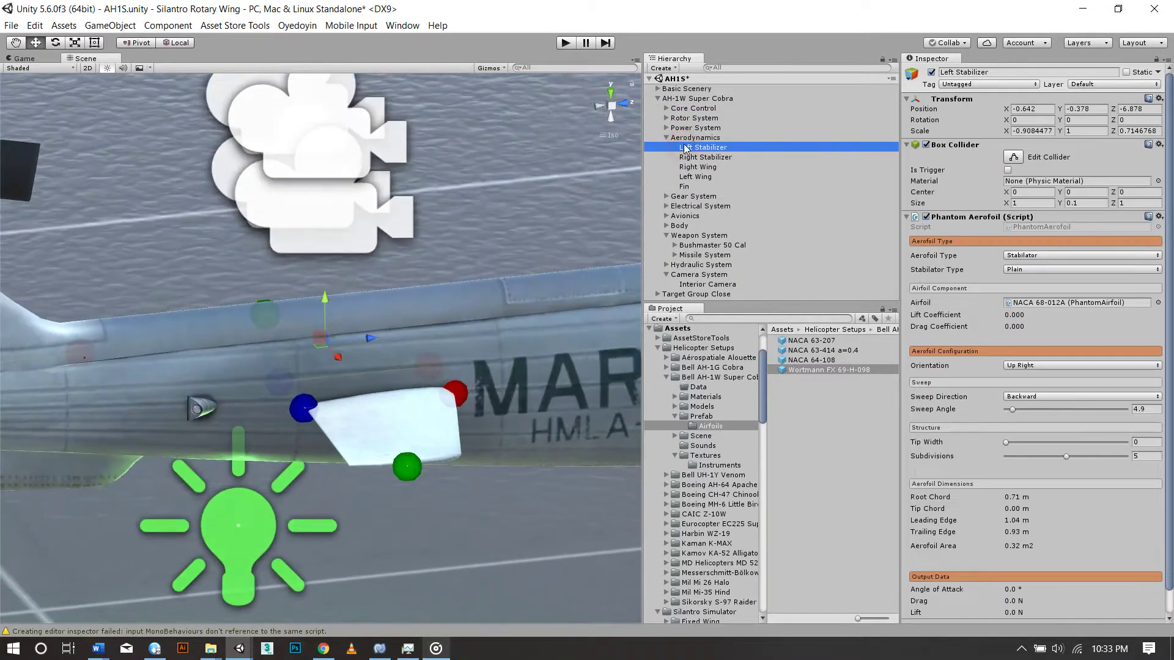
{"action": "left_click_drag", "start_coordinate": [428, 342], "coordinate": [476, 367], "text": "alt"}
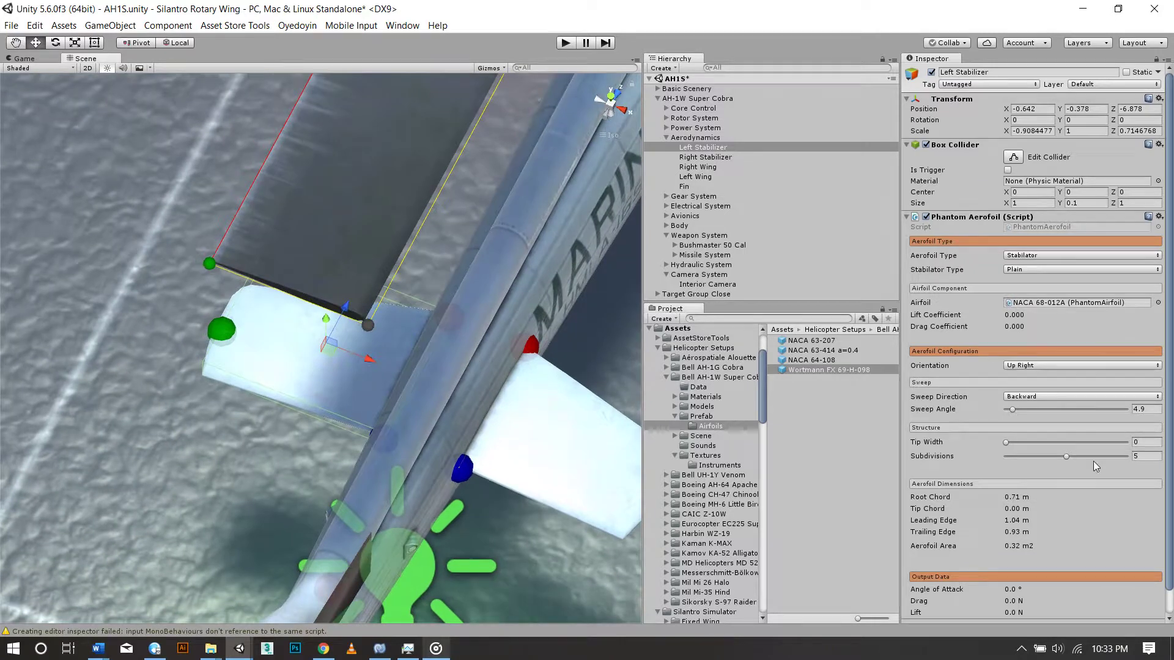
{"action": "left_click_drag", "start_coordinate": [1006, 442], "coordinate": [1093, 450]}
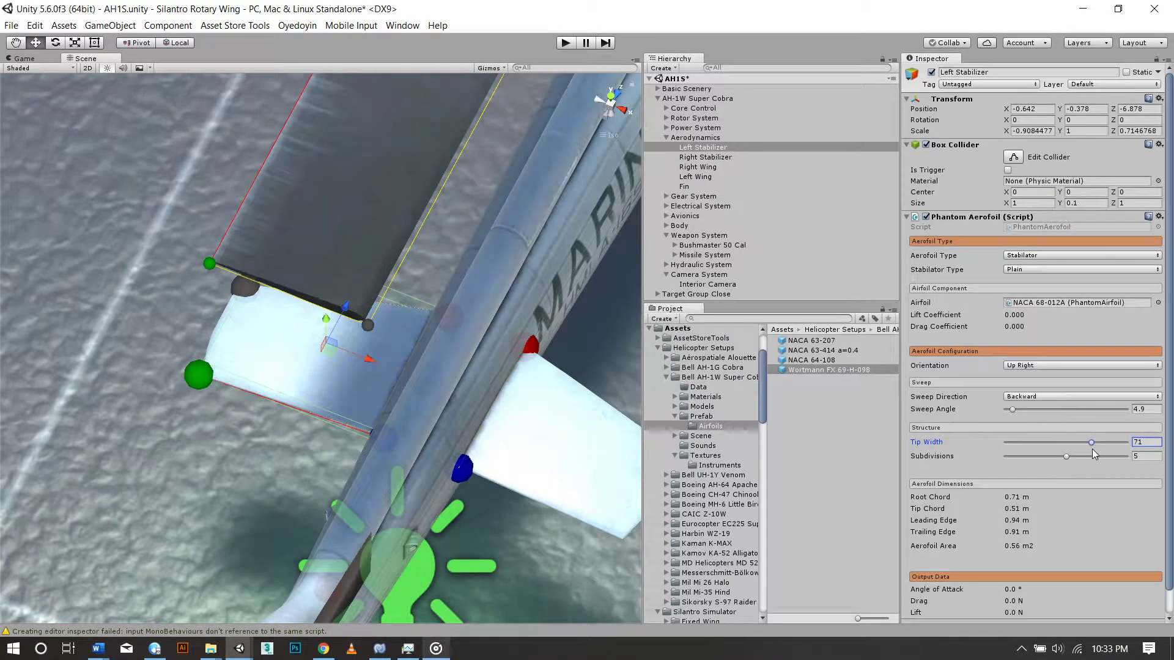
{"action": "left_click", "coordinate": [705, 157]}
{"action": "left_click", "coordinate": [1151, 441]}
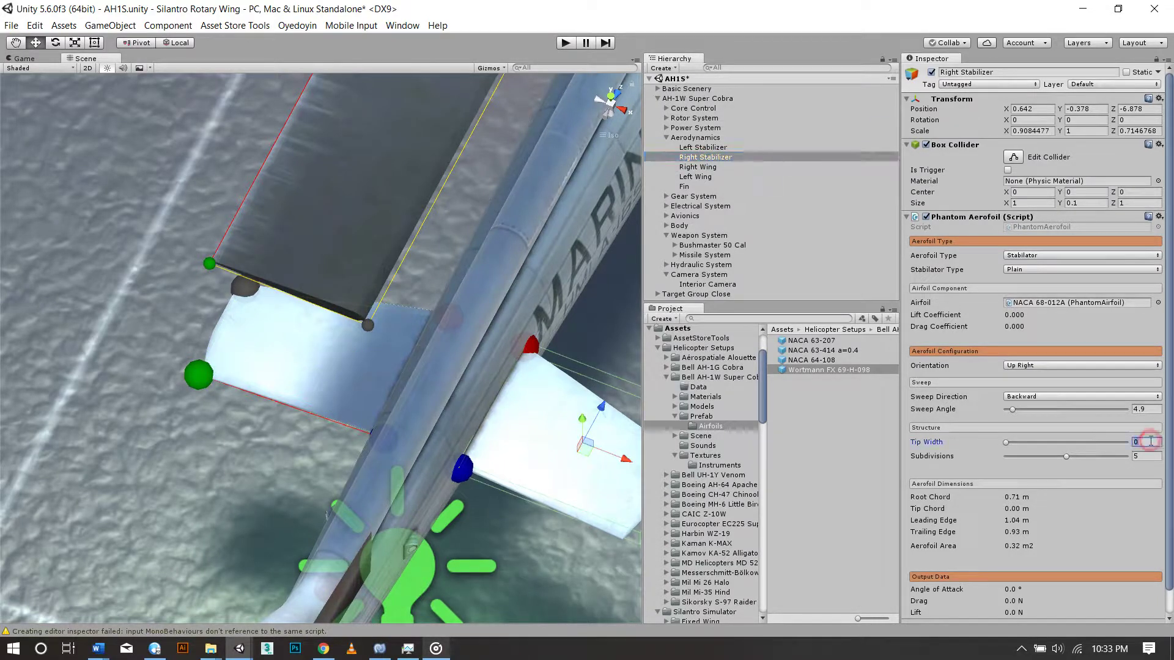
{"action": "type", "text": "71"}
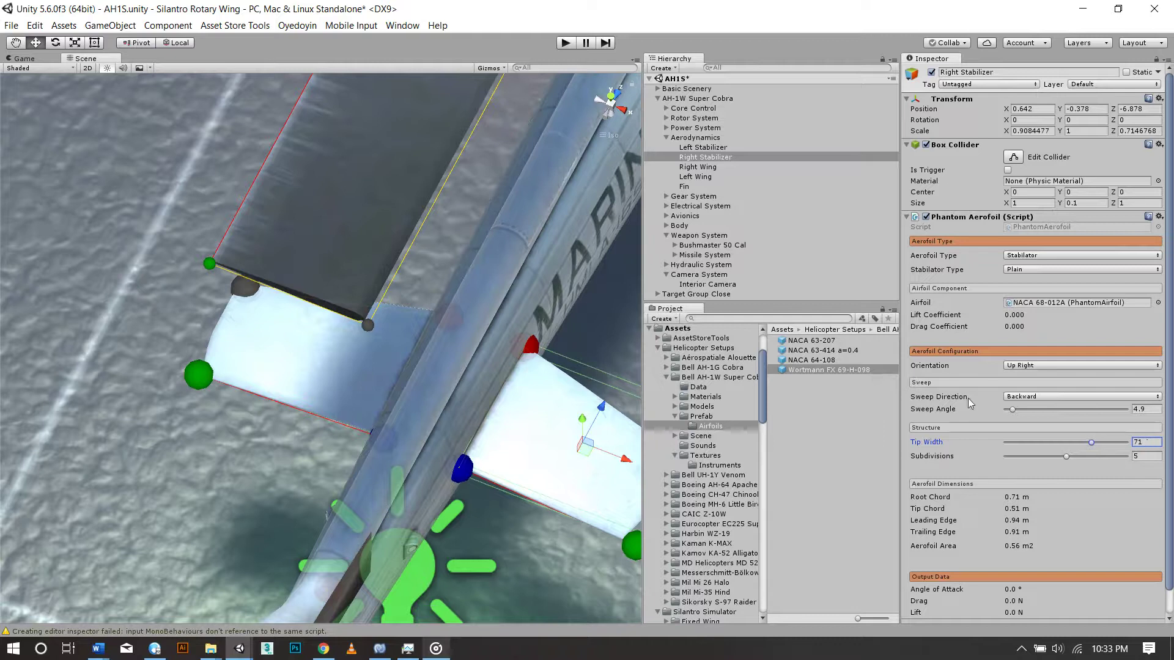
Widen the Right Wing's tip in Top view, giving a 0.57 m tip chord
{"action": "double_click", "coordinate": [698, 166]}
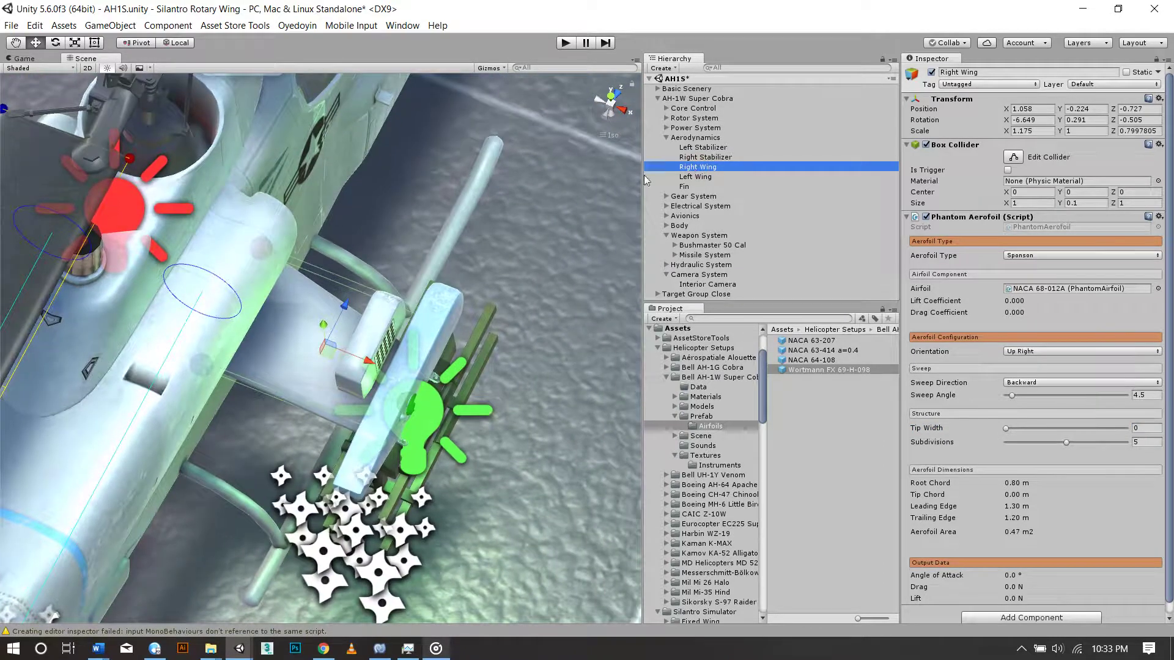
{"action": "left_click", "coordinate": [611, 96]}
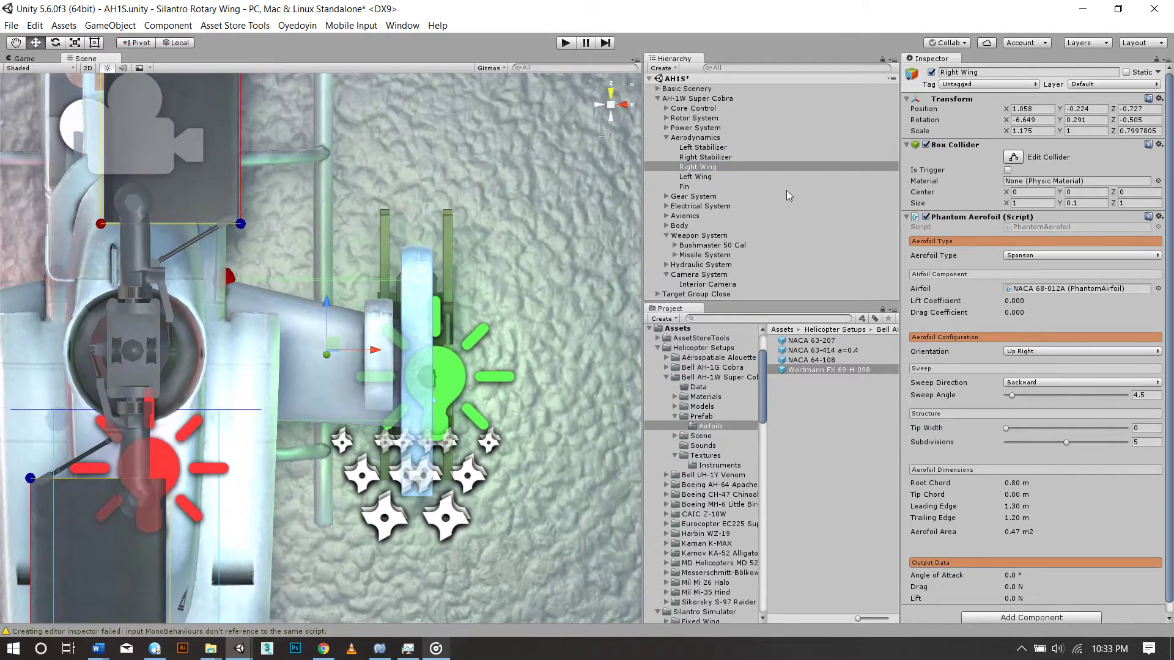
{"action": "mouse_move", "coordinate": [1006, 428]}
{"action": "left_mouse_down"}
{"action": "mouse_move", "coordinate": [1079, 430]}
{"action": "mouse_move", "coordinate": [1095, 441]}
{"action": "left_mouse_up"}
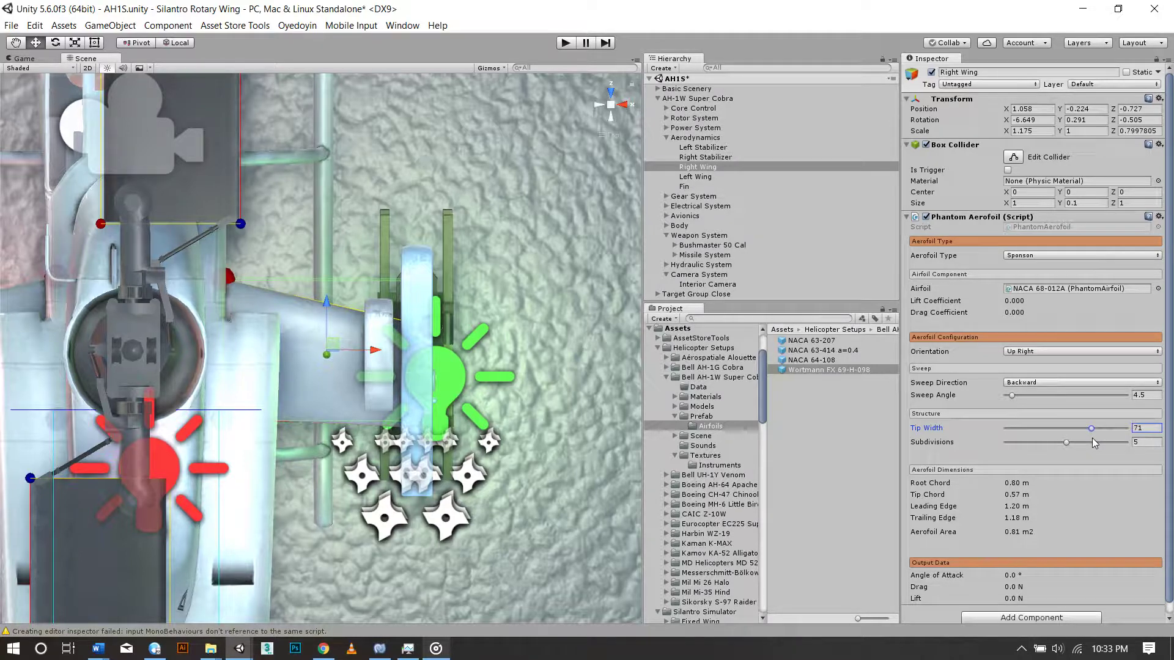
{"action": "key", "text": "BackSpace"}
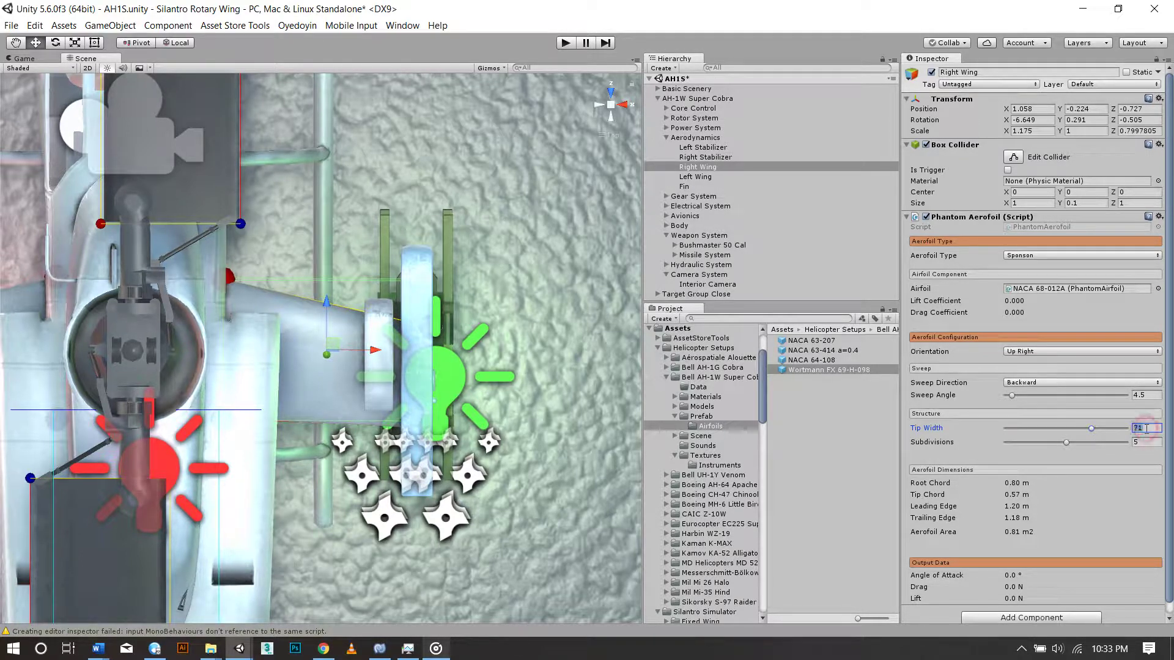
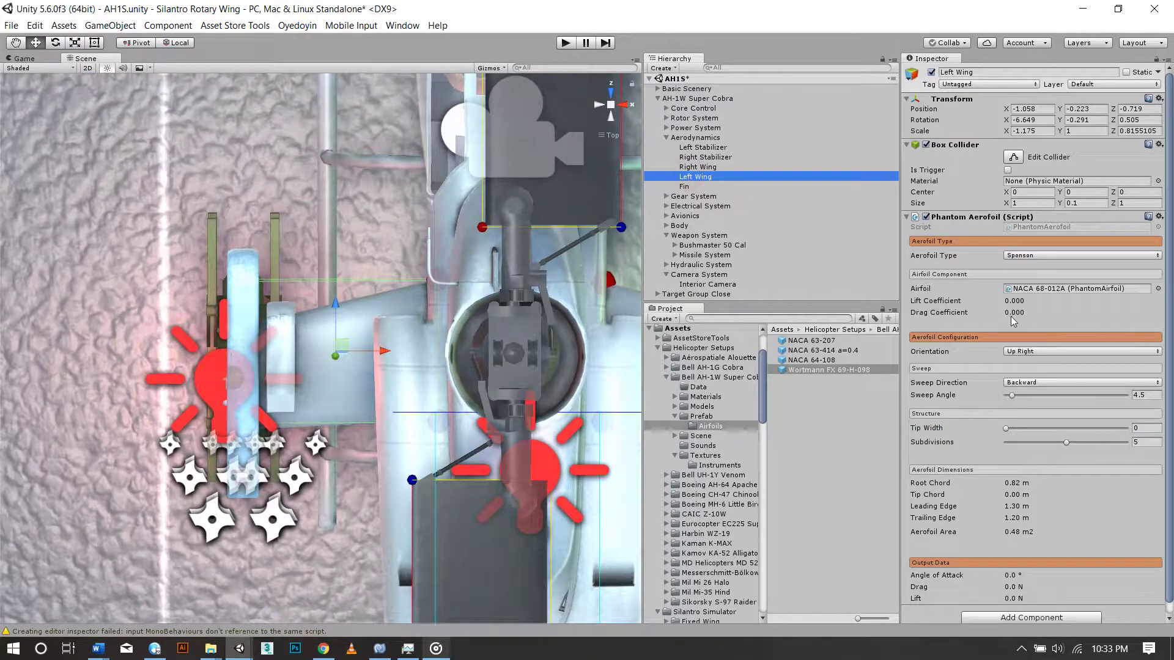
Set the Left Wing's tip width to 72 and widen the Fin's tip width to 63.1
{"action": "left_click", "coordinate": [1147, 428]}
{"action": "type", "text": "72"}
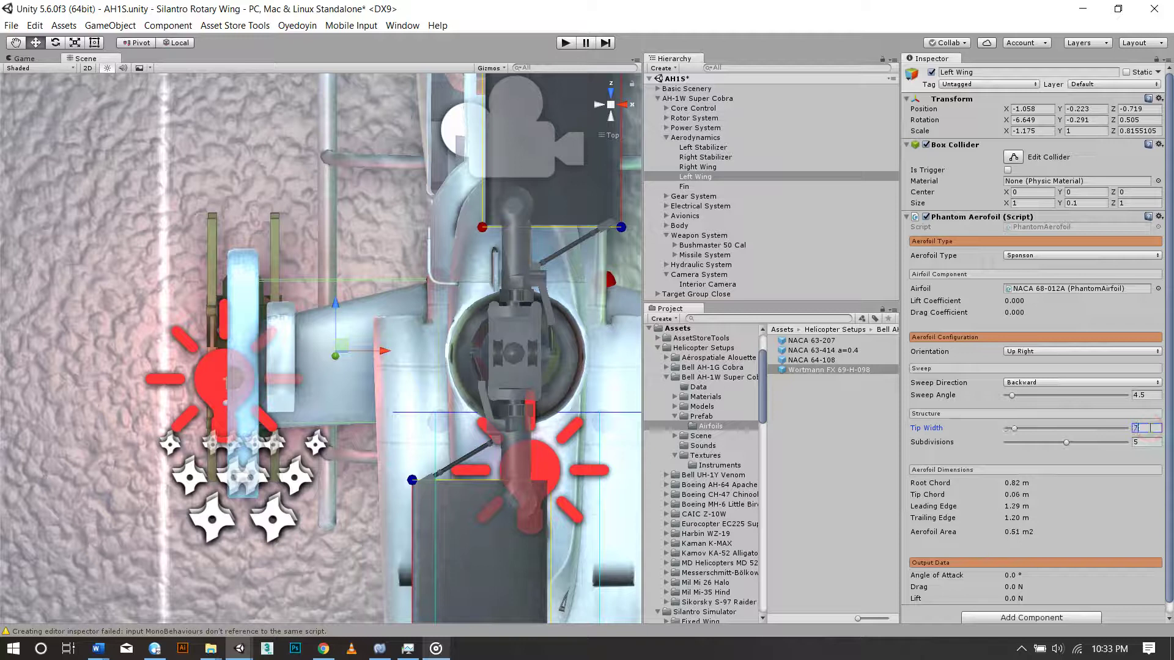
{"action": "double_click", "coordinate": [685, 187]}
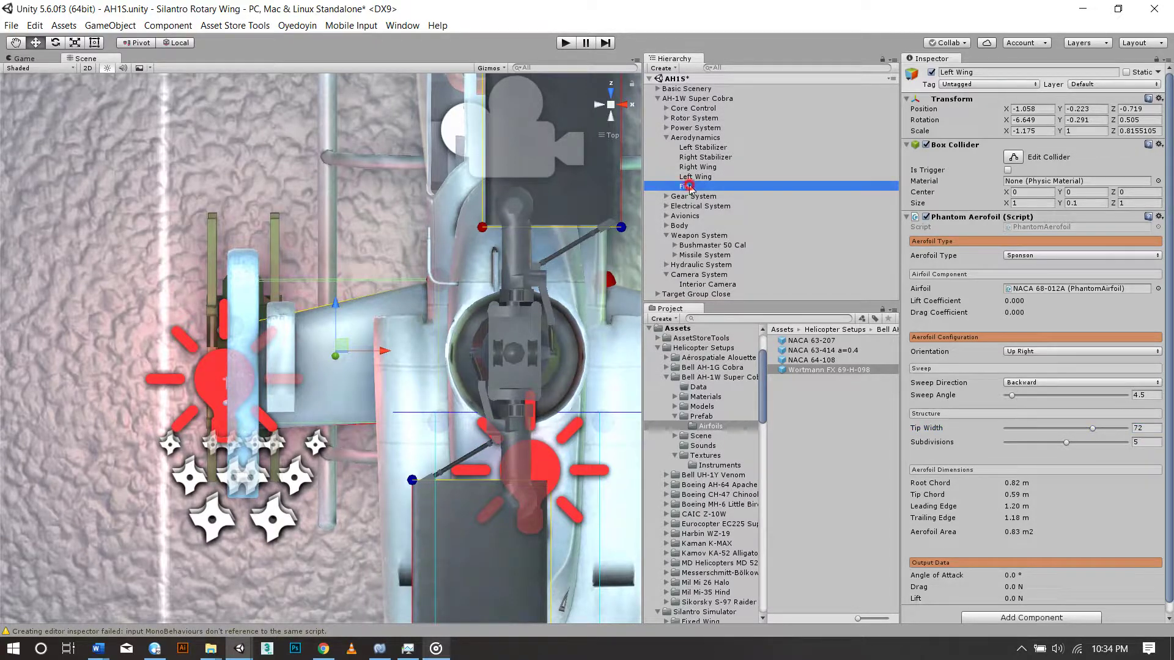
{"action": "mouse_move", "coordinate": [448, 346]}
{"action": "left_mouse_down", "text": "alt"}
{"action": "mouse_move", "coordinate": [125, 155]}
{"action": "mouse_move", "coordinate": [330, 105]}
{"action": "left_mouse_up", "text": "alt"}
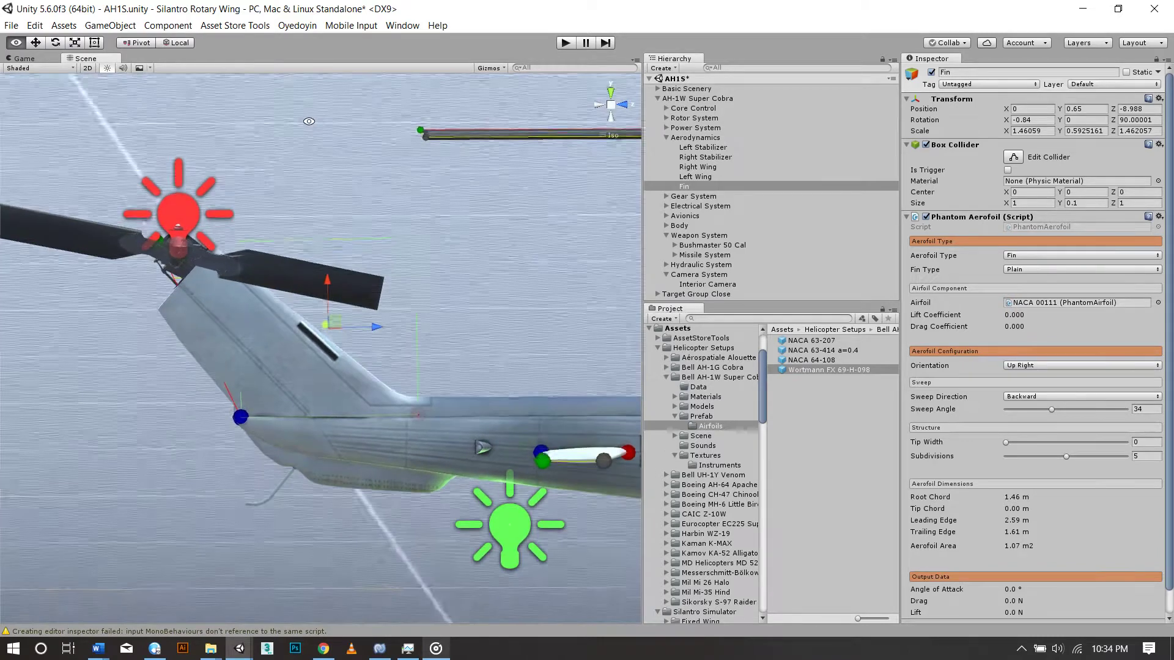
{"action": "left_click_drag", "start_coordinate": [1006, 442], "coordinate": [1081, 460]}
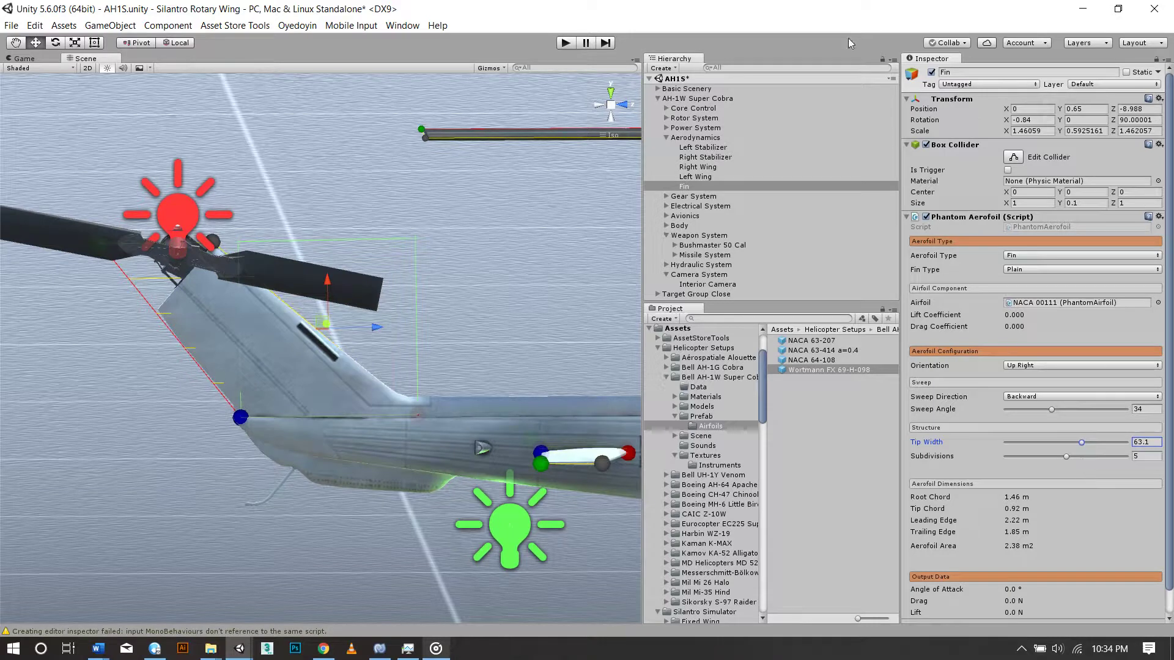
{"action": "left_click", "coordinate": [666, 137]}
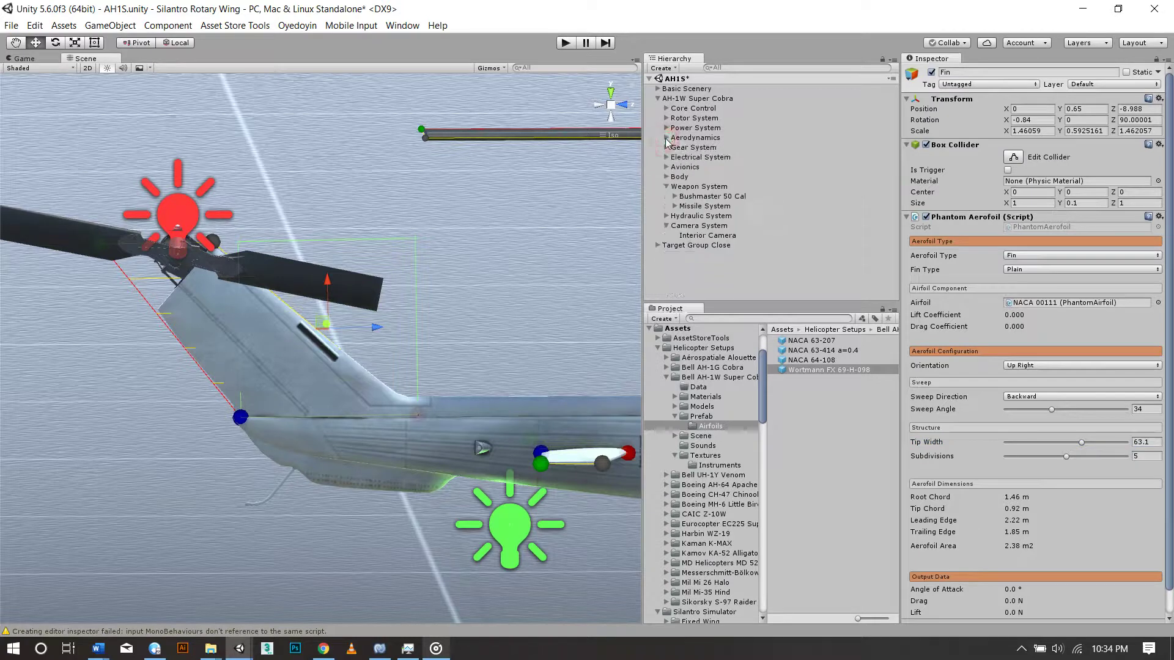
Delete the Missile System and give Canopy Hydraulics the PhantomHydraulics script
{"action": "left_click", "coordinate": [697, 209]}
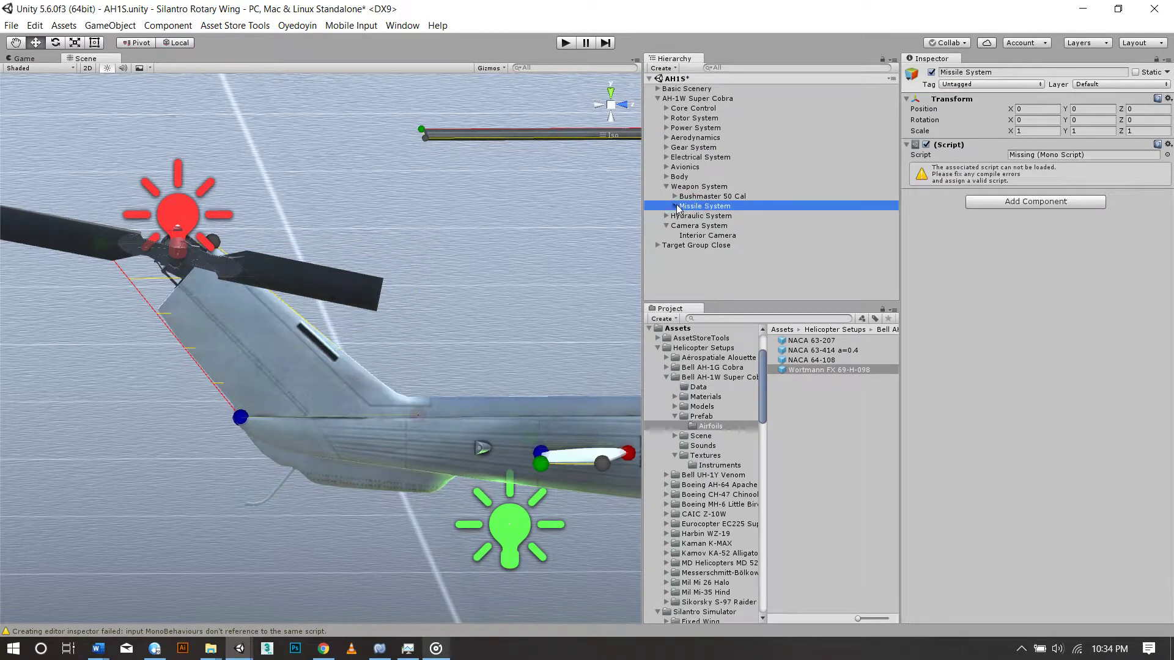
{"action": "key", "text": "Delete"}
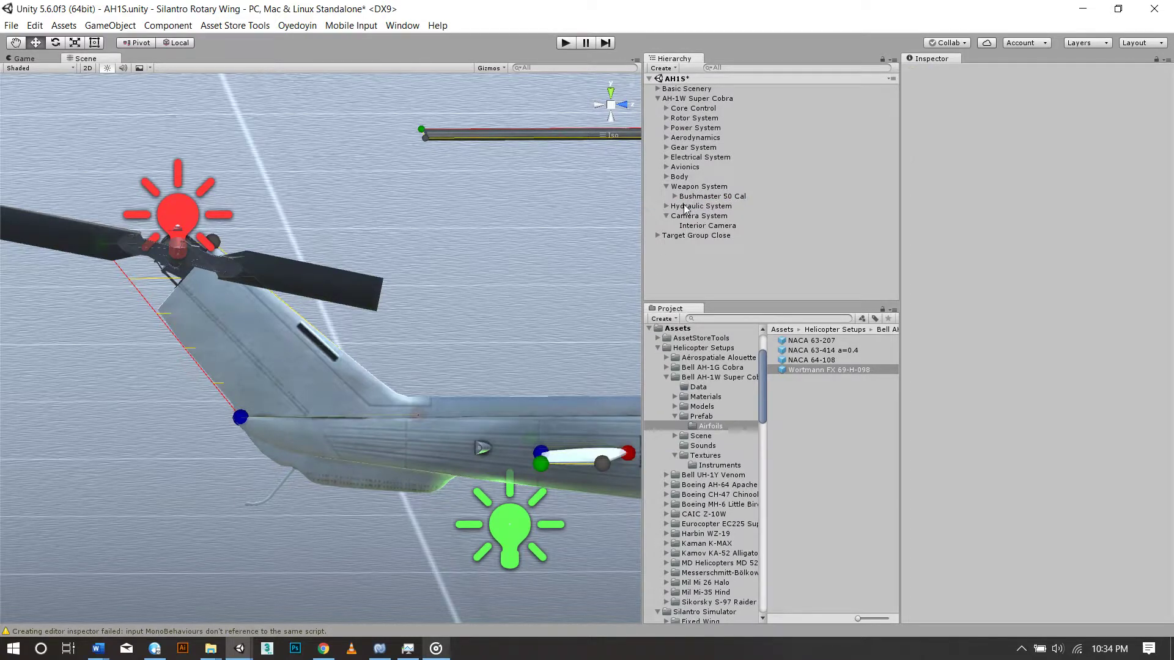
{"action": "left_click", "coordinate": [667, 206]}
{"action": "double_click", "coordinate": [699, 215]}
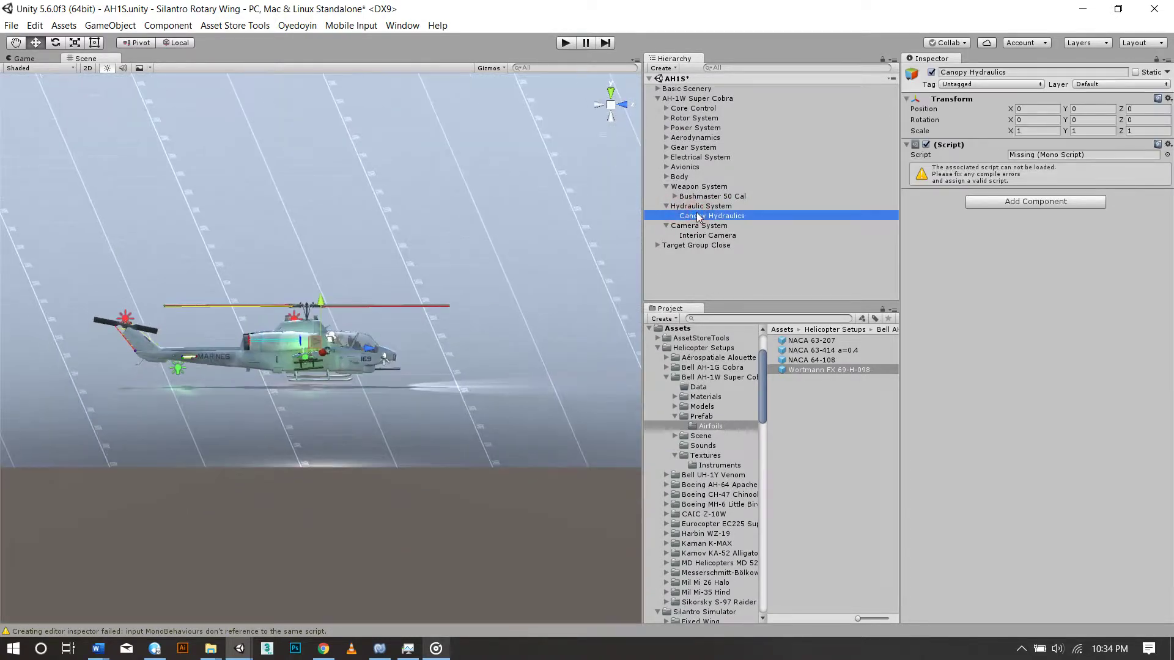
{"action": "left_click", "coordinate": [1168, 155]}
{"action": "type", "text": "hydr"}
{"action": "key", "text": "Down"}
{"action": "key", "text": "Return"}
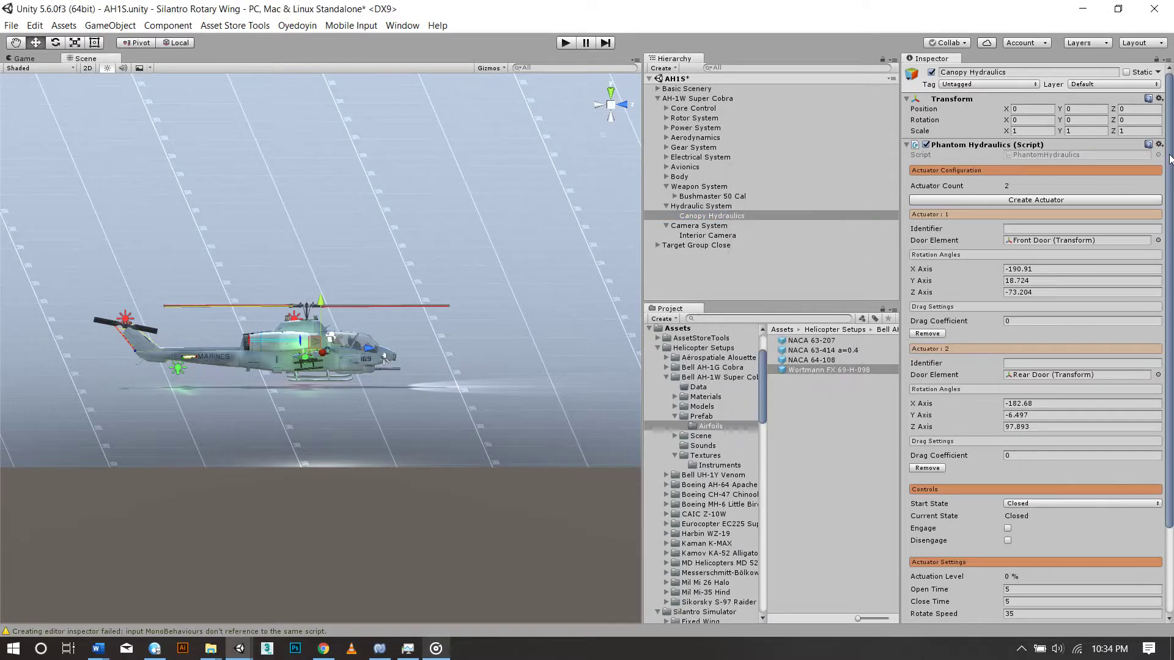
Name the two hydraulic actuators Front Door and Rear Door
{"action": "left_click", "coordinate": [1041, 229]}
{"action": "type", "text": "Fron"}
{"action": "type", "text": "t Door"}
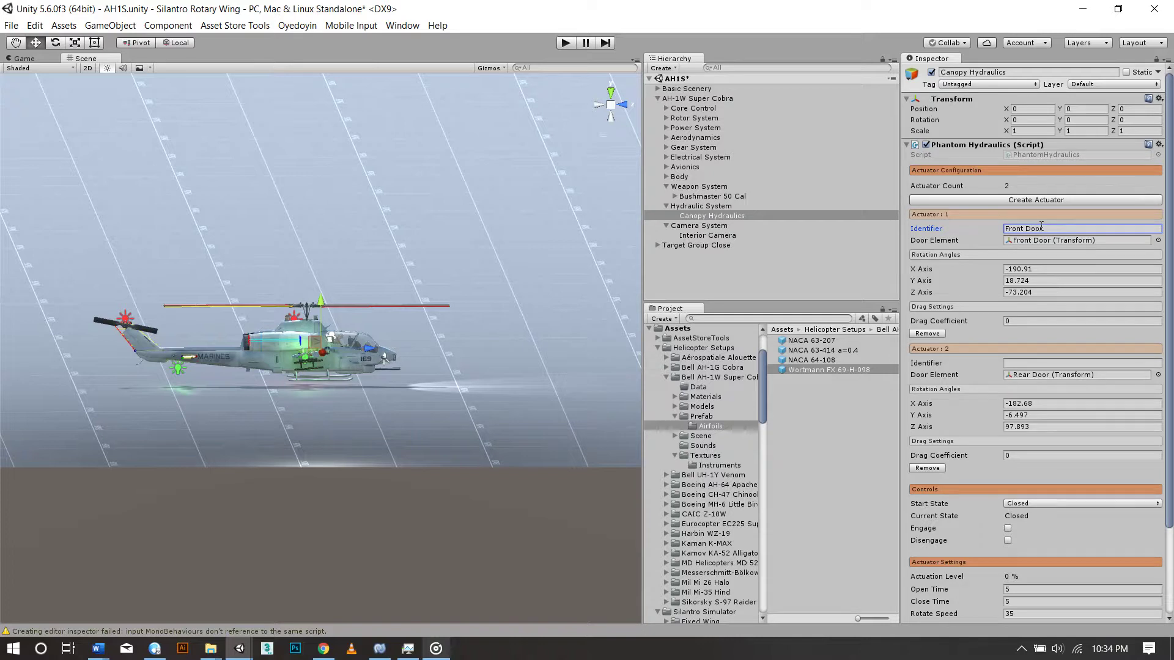
{"action": "left_click", "coordinate": [1031, 364]}
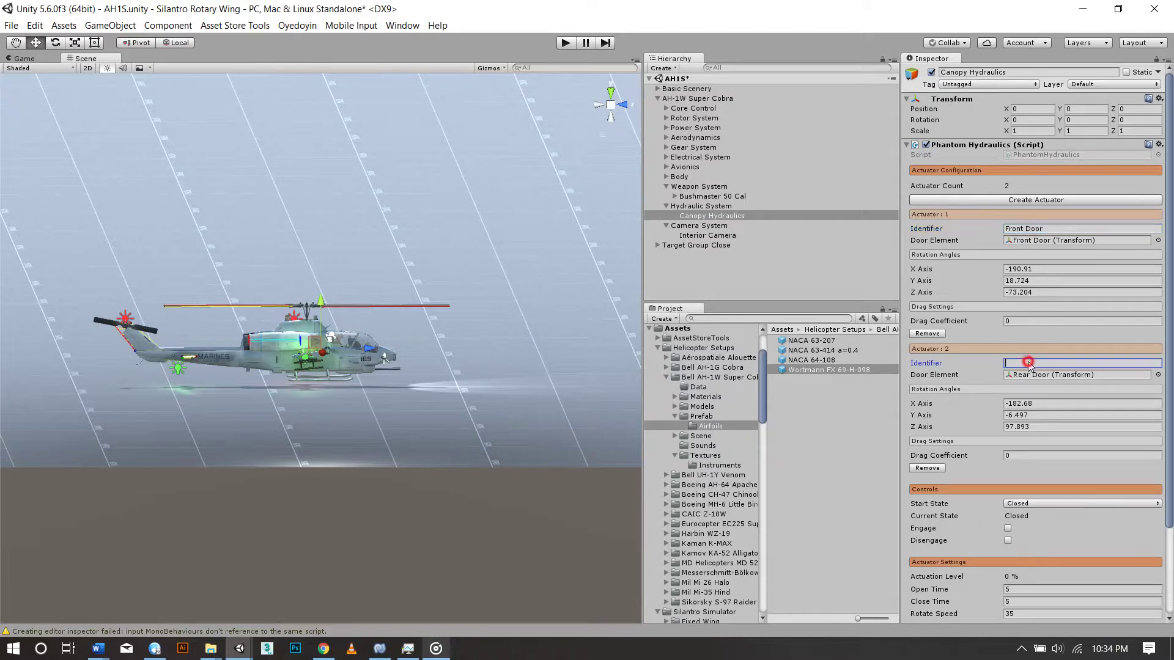
{"action": "type", "text": "Rear Door"}
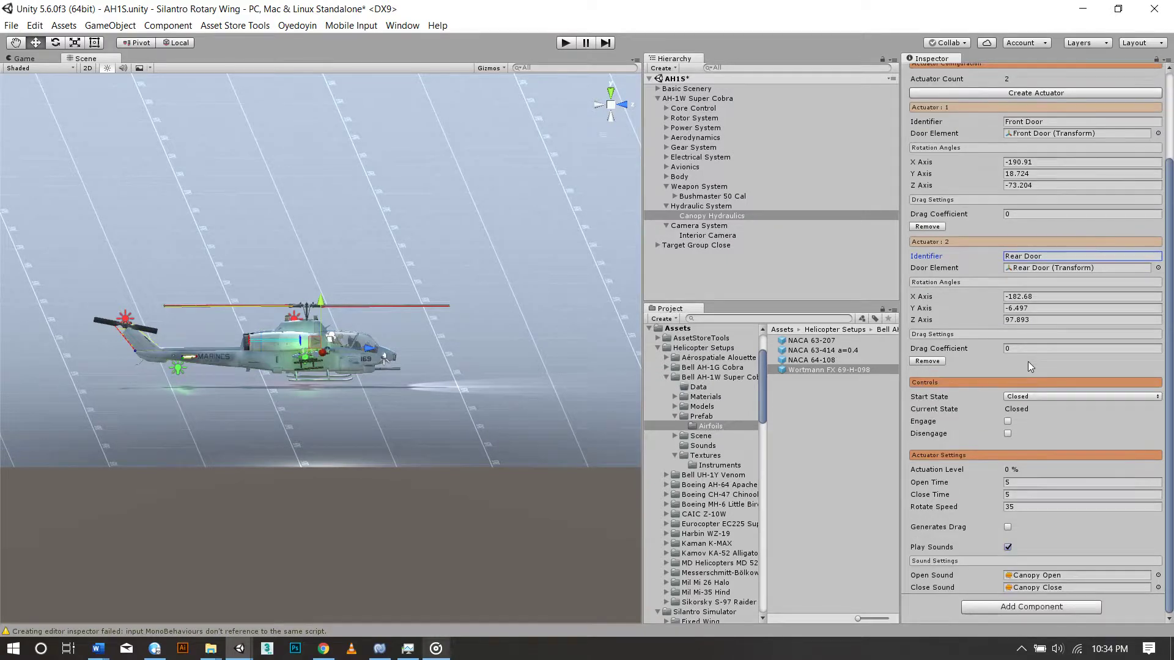
{"action": "left_click", "coordinate": [705, 226]}
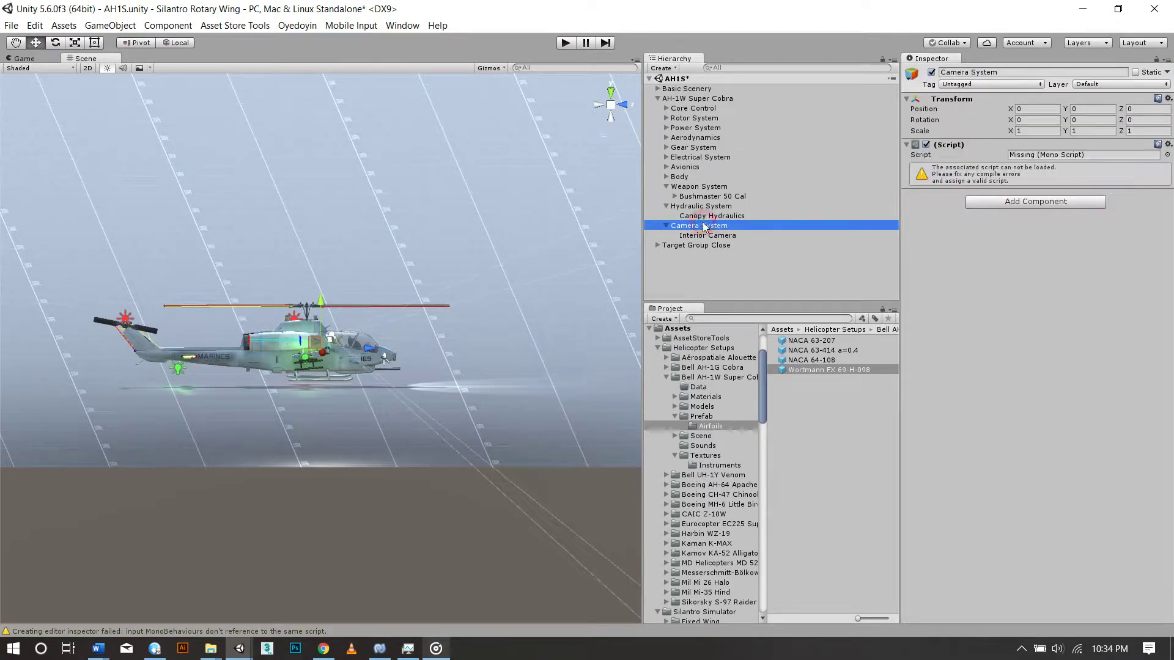
Replace the Camera System's missing script with PhantomCamera
{"action": "left_click", "coordinate": [1167, 156]}
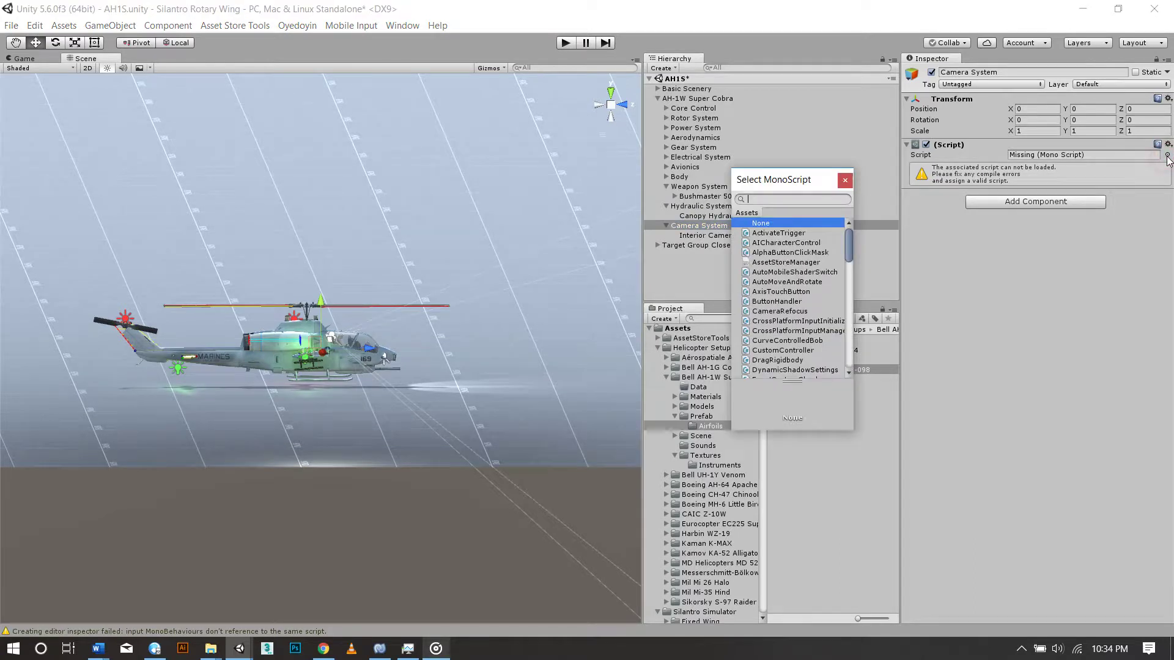
{"action": "type", "text": "Phanto"}
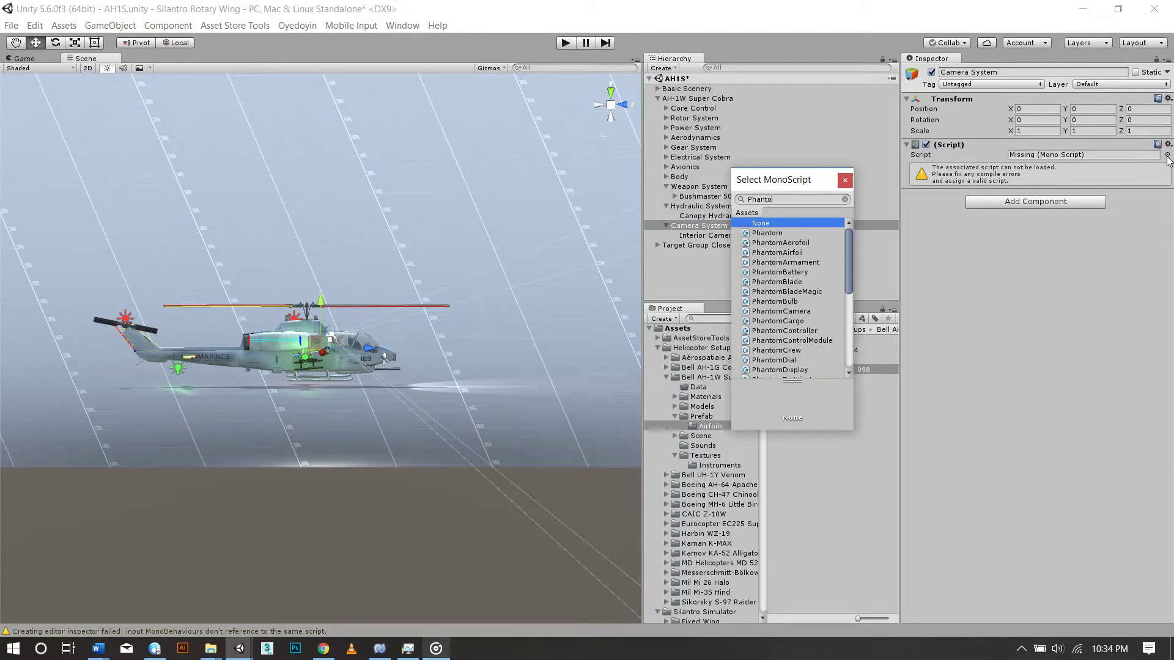
{"action": "type", "text": "mCamer"}
{"action": "key", "text": "Down"}
{"action": "key", "text": "Return"}
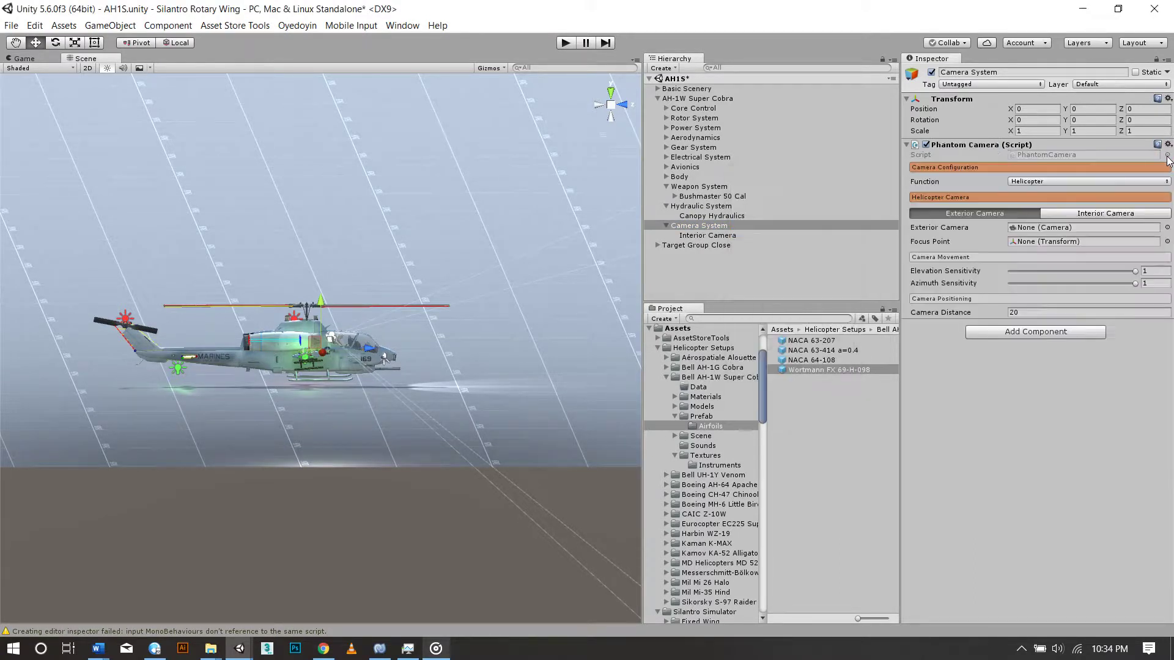
Assign Interior Camera to the Phantom Camera's interior camera slot
{"action": "left_click_drag", "start_coordinate": [718, 238], "coordinate": [1089, 215]}
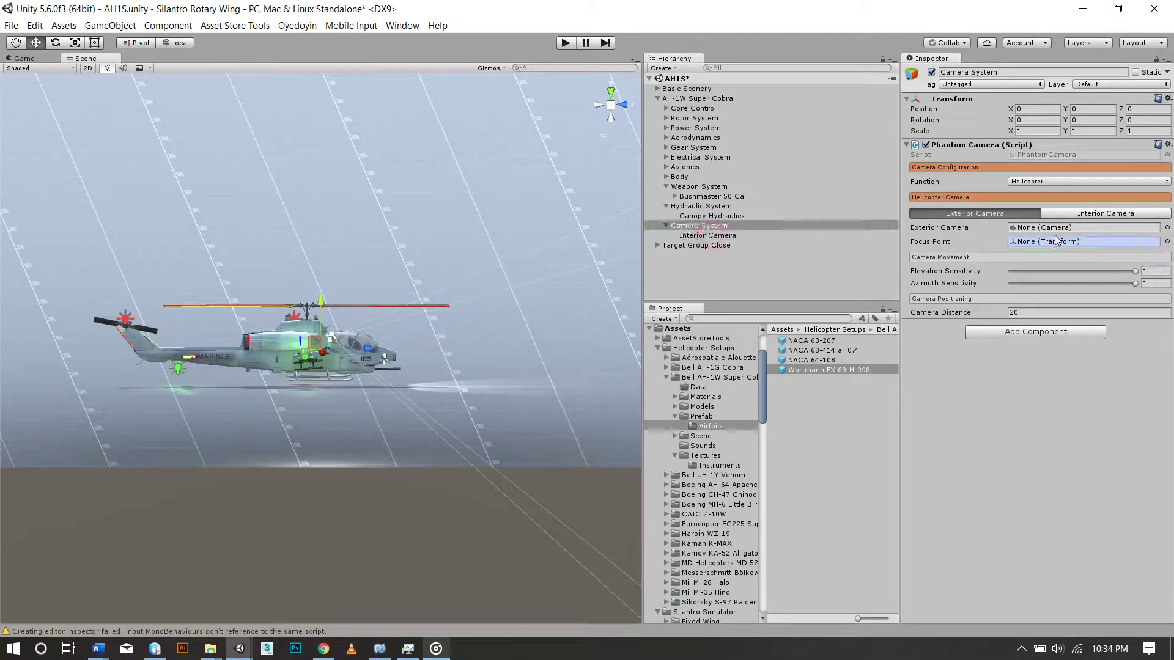
{"action": "left_click", "coordinate": [1091, 214]}
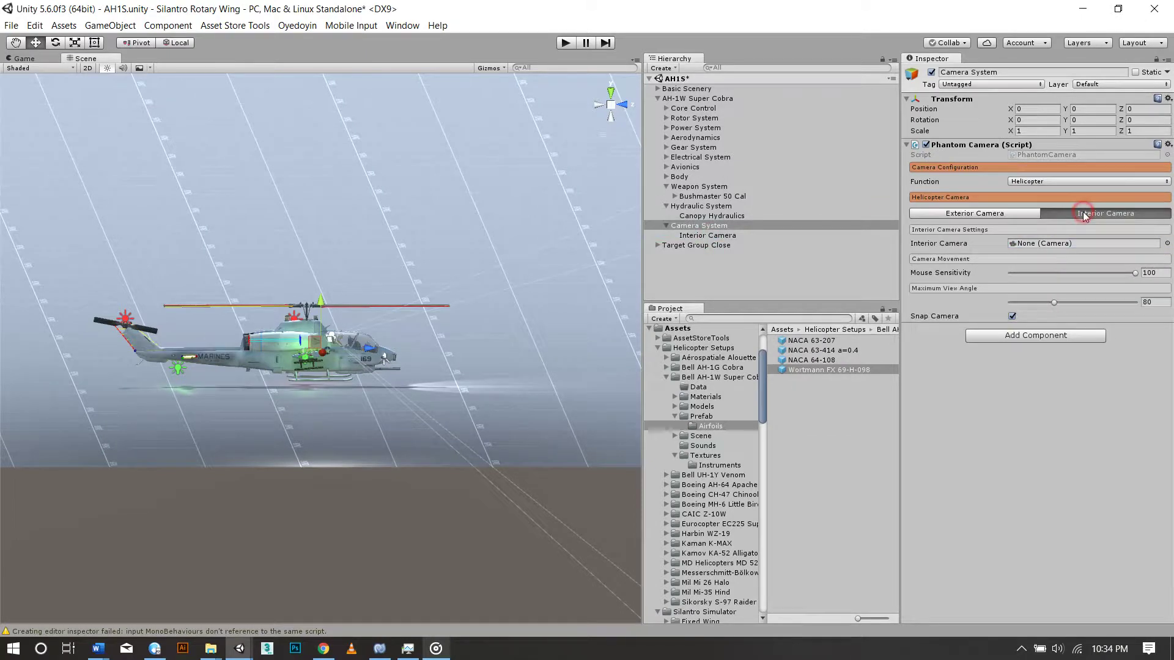
{"action": "left_click", "coordinate": [704, 237]}
{"action": "left_click_drag", "start_coordinate": [703, 237], "coordinate": [1069, 244]}
Duplicate Interior Camera as Exterior Camera and assign it to the exterior camera slot
{"action": "left_click", "coordinate": [707, 237]}
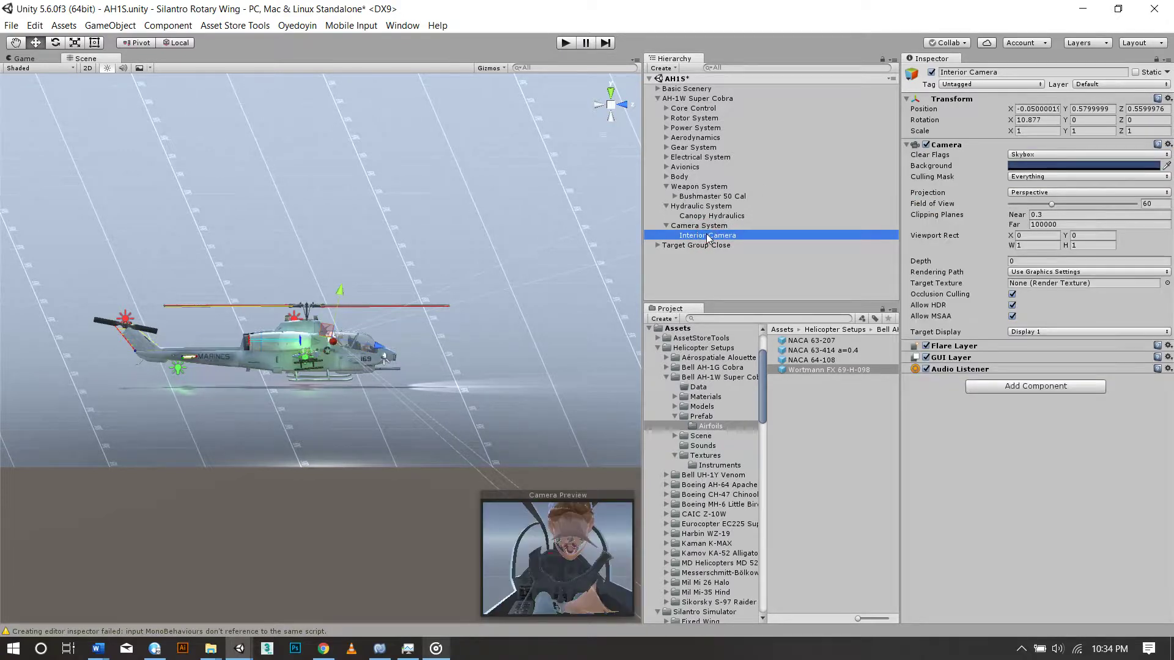
{"action": "key", "text": "ctrl+d"}
{"action": "left_click", "coordinate": [711, 246]}
{"action": "type", "text": "E"}
{"action": "type", "text": "Ca"}
{"action": "type", "text": "ra"}
{"action": "key", "text": "Return"}
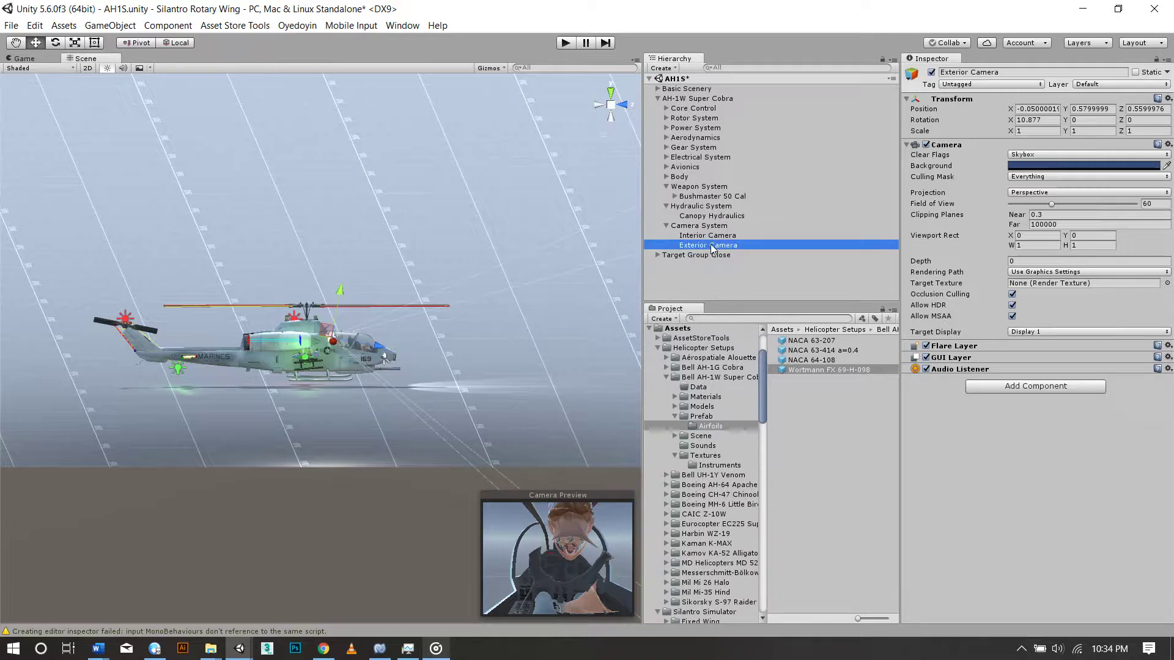
{"action": "left_click", "coordinate": [703, 227]}
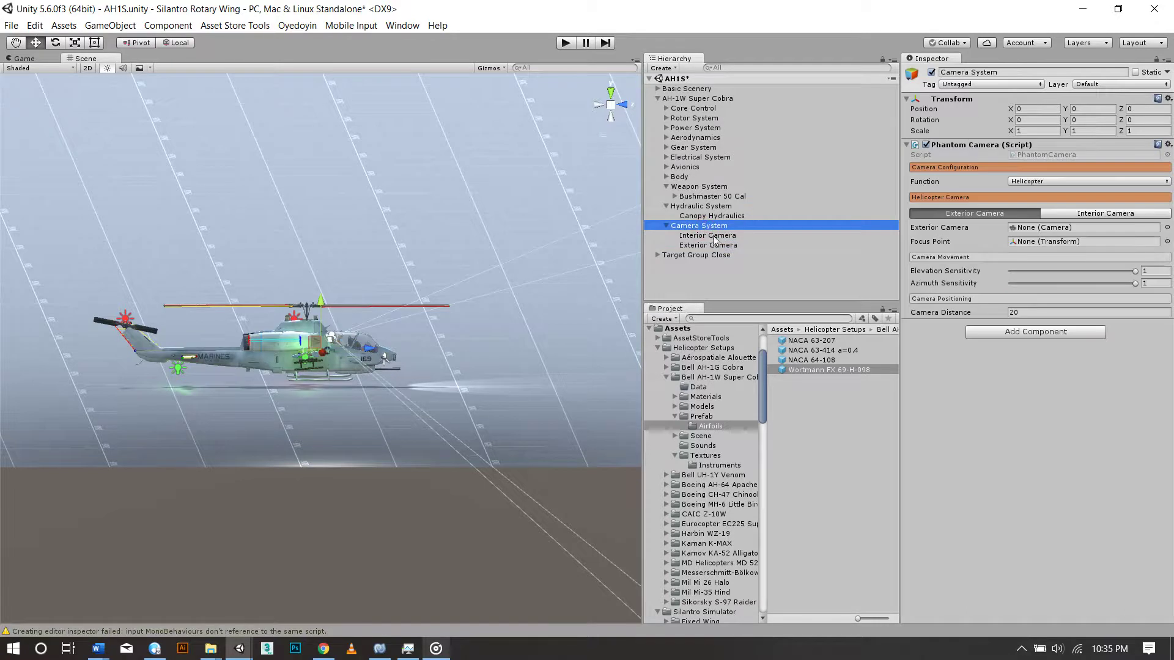
{"action": "left_click_drag", "start_coordinate": [709, 243], "coordinate": [1050, 229]}
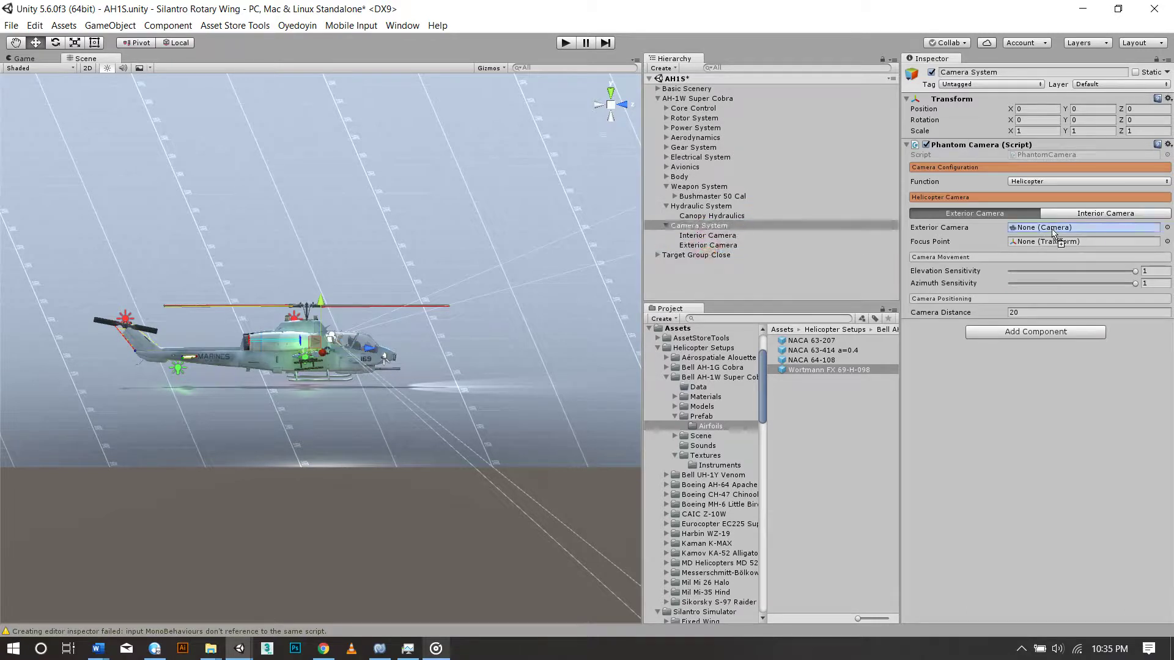
Set the focus point to AH-1W Super Cobra and camera distance to 25
{"action": "left_click_drag", "start_coordinate": [683, 100], "coordinate": [1042, 242]}
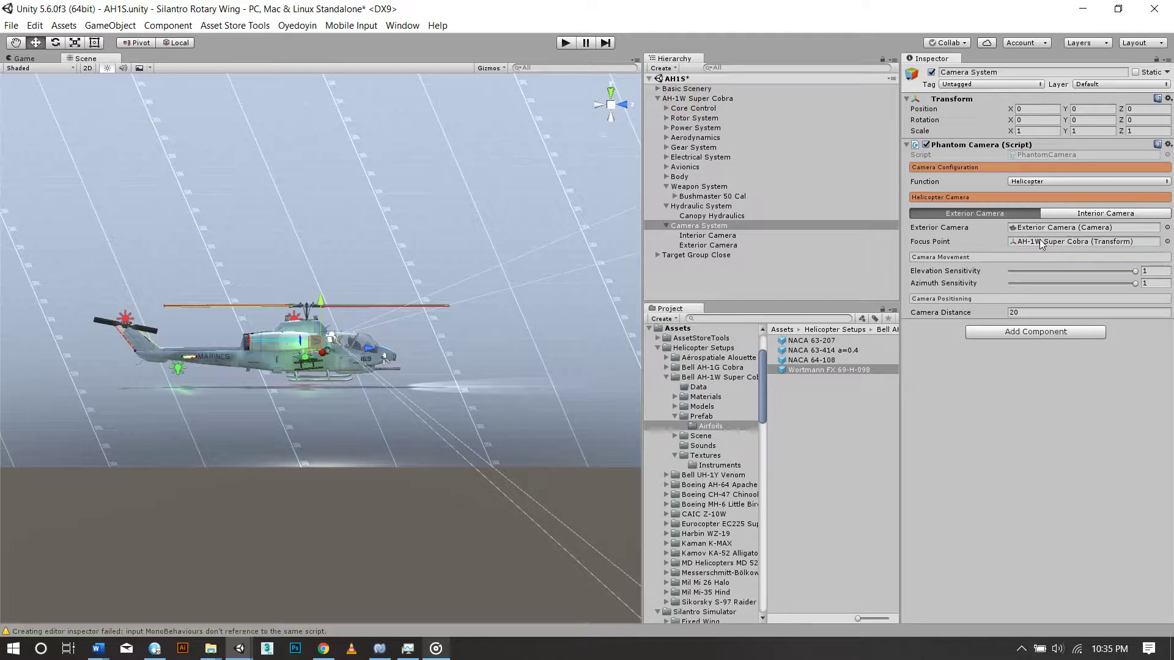
{"action": "left_click", "coordinate": [1029, 313]}
{"action": "left_click", "coordinate": [666, 224]}
Replace Bushmaster 50 Cal's missing script with PhantomMachineGun and review its ballistic settings
{"action": "left_click", "coordinate": [696, 216]}
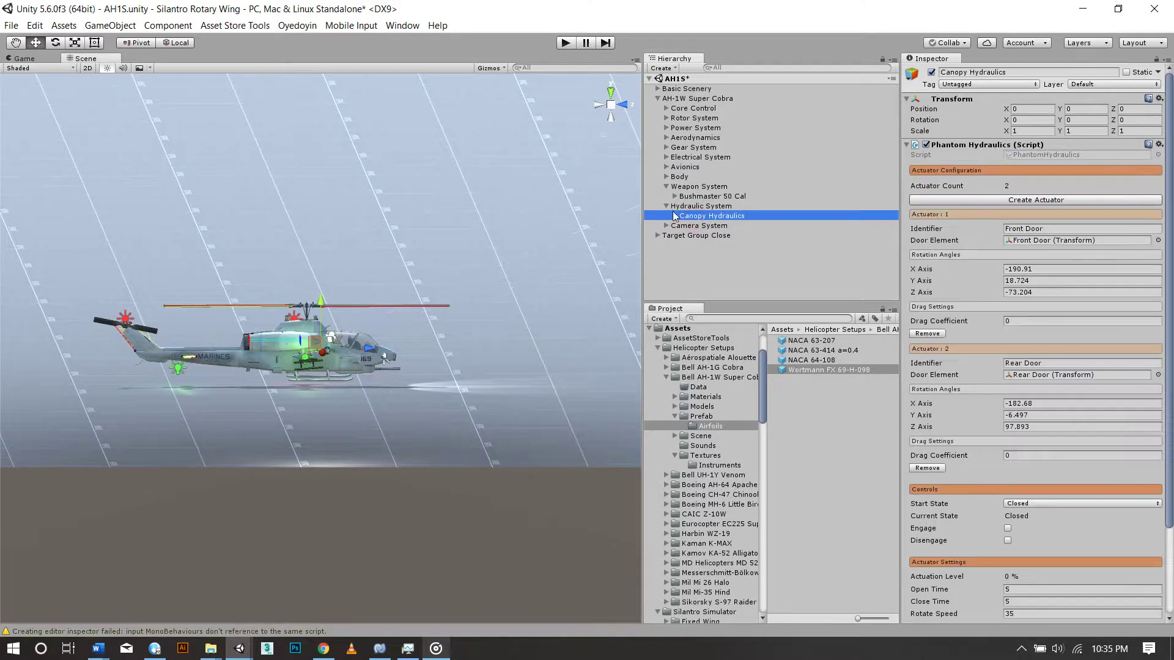
{"action": "left_click", "coordinate": [667, 207]}
{"action": "left_click", "coordinate": [691, 196]}
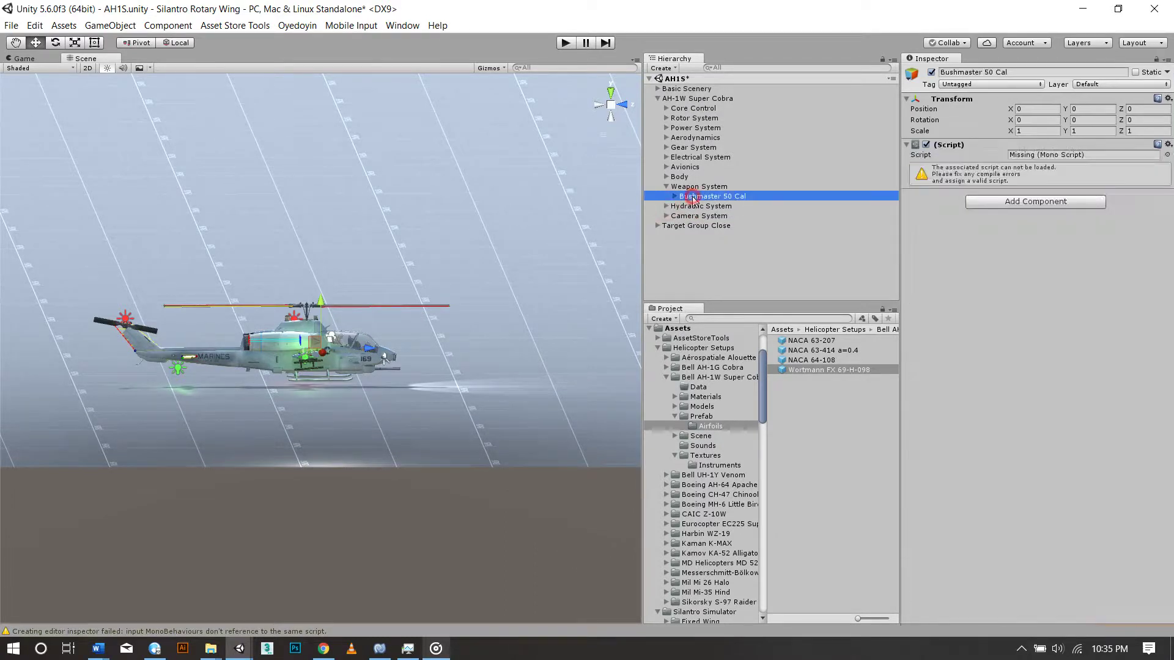
{"action": "left_click", "coordinate": [1167, 155]}
{"action": "type", "text": "machi"}
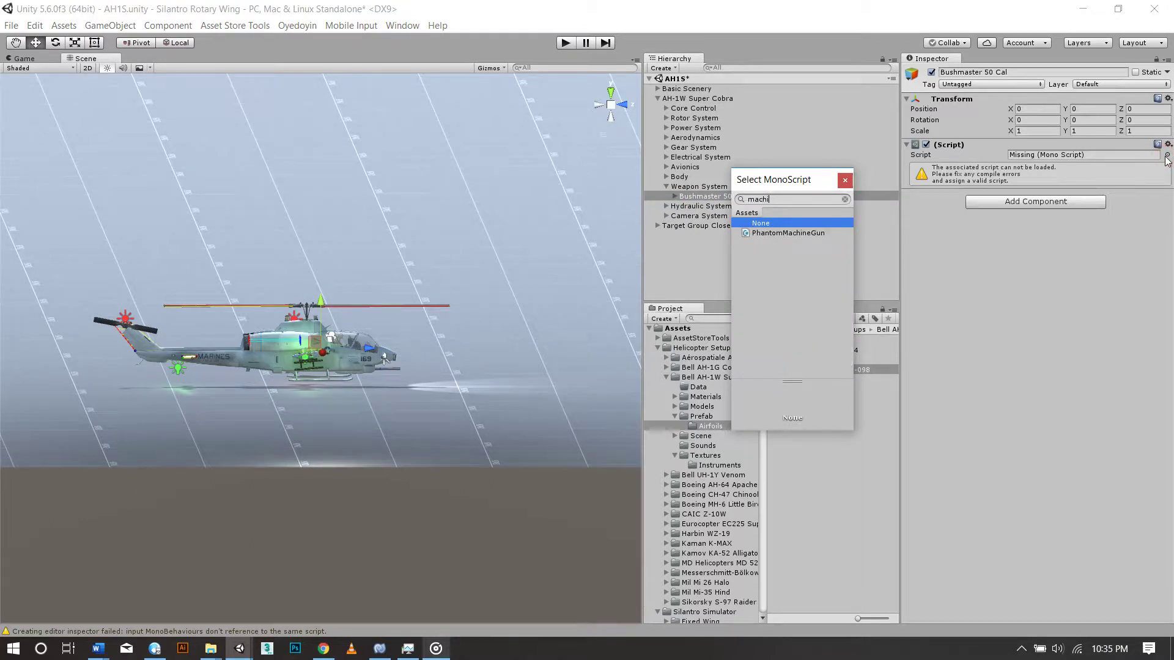
{"action": "key", "text": "Down"}
{"action": "key", "text": "Return"}
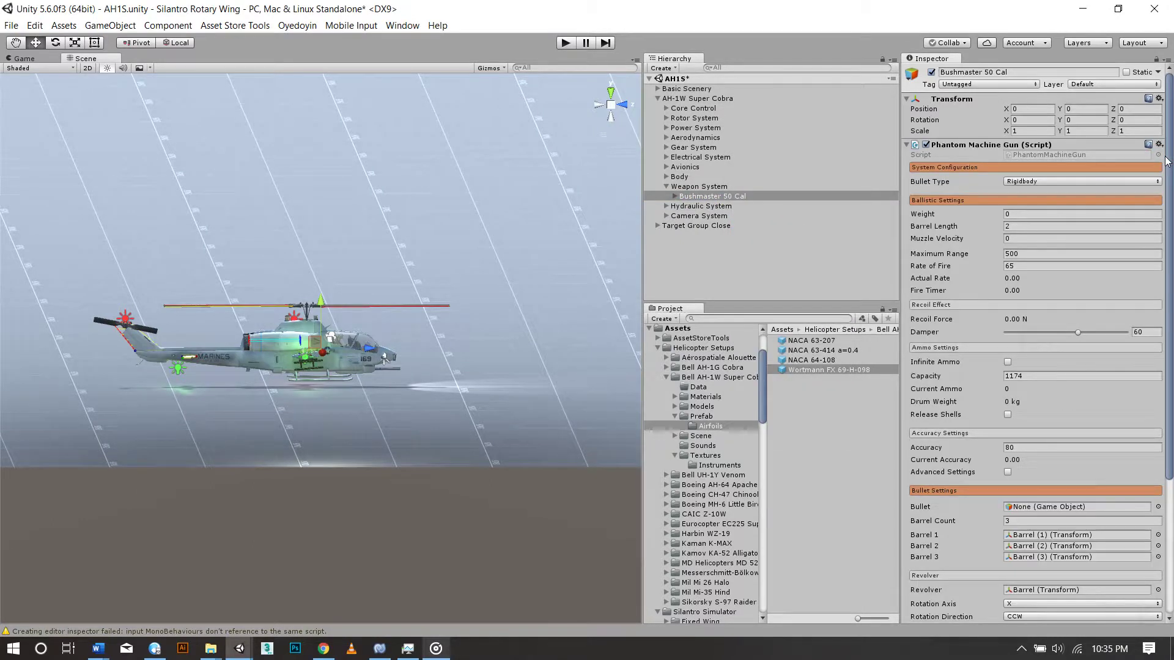
{"action": "scroll", "coordinate": [1075, 357], "scroll_direction": "down", "scroll_amount": 5}
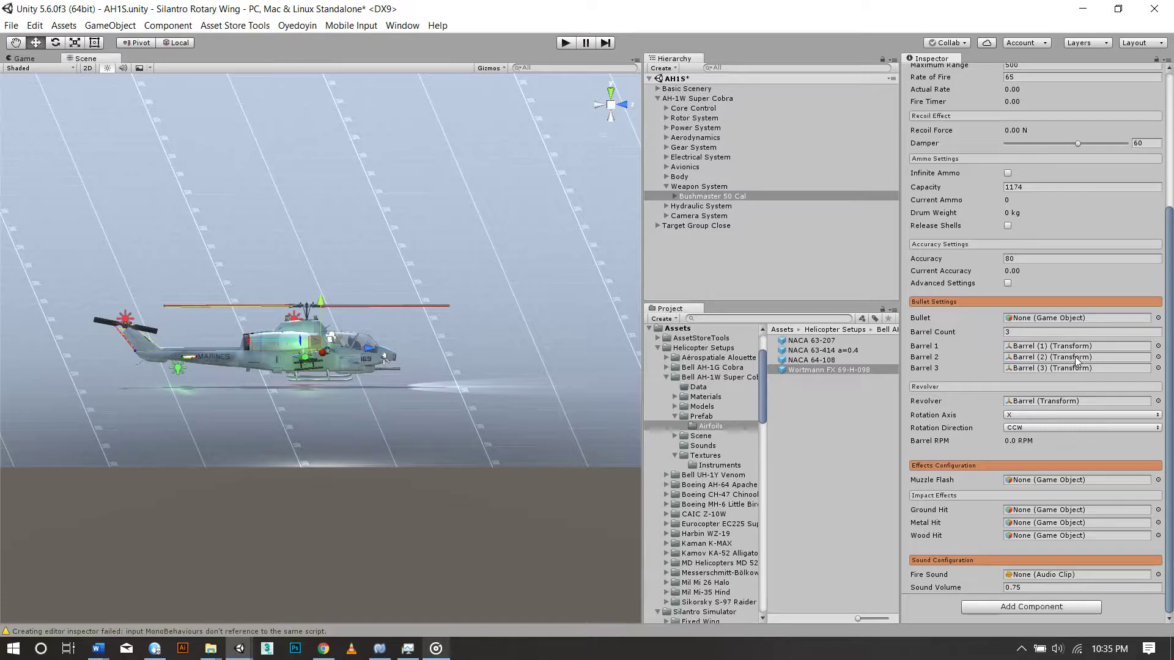
{"action": "scroll", "coordinate": [1076, 360], "scroll_direction": "up", "scroll_amount": 5}
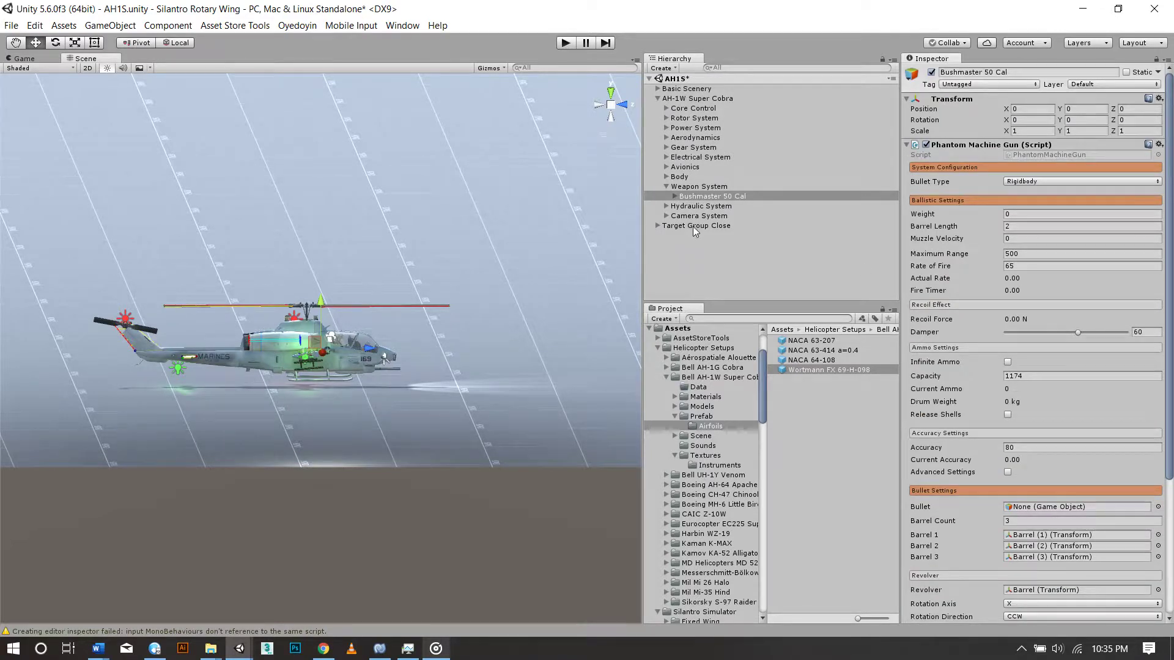
Move Lights from Electrical System under Avionics, then delete the empty Electrical System
{"action": "left_click", "coordinate": [666, 187]}
{"action": "left_click", "coordinate": [666, 168]}
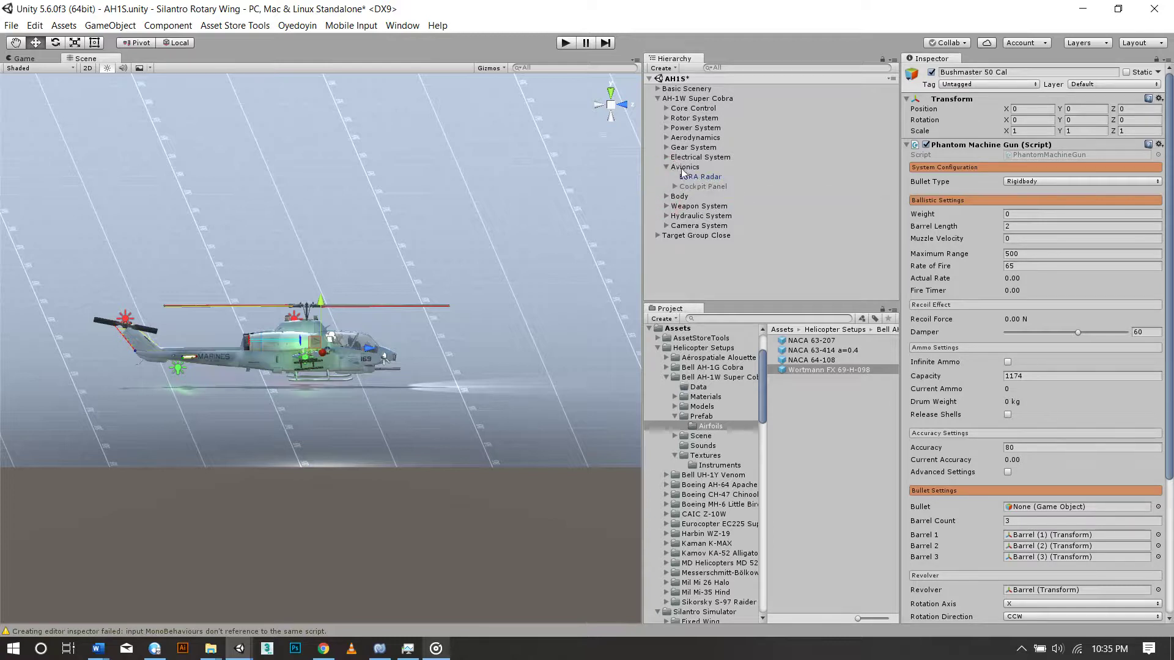
{"action": "left_click", "coordinate": [664, 159]}
{"action": "left_click_drag", "start_coordinate": [689, 167], "coordinate": [691, 211]}
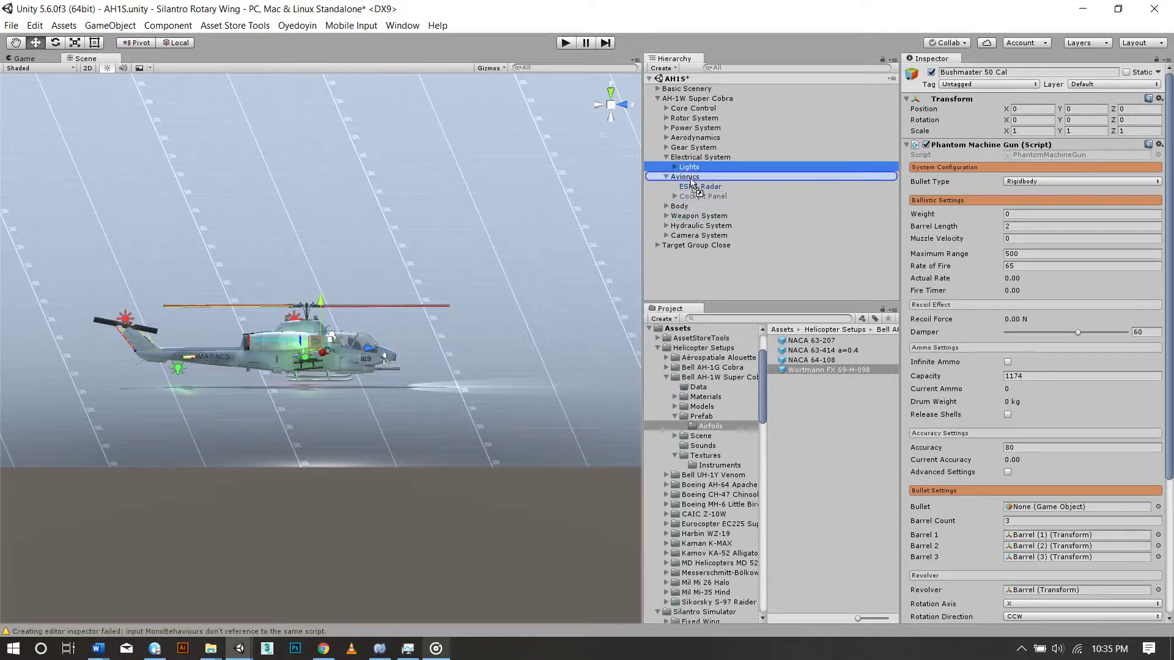
{"action": "left_click_drag", "start_coordinate": [691, 211], "coordinate": [691, 178]}
{"action": "left_click", "coordinate": [686, 158]}
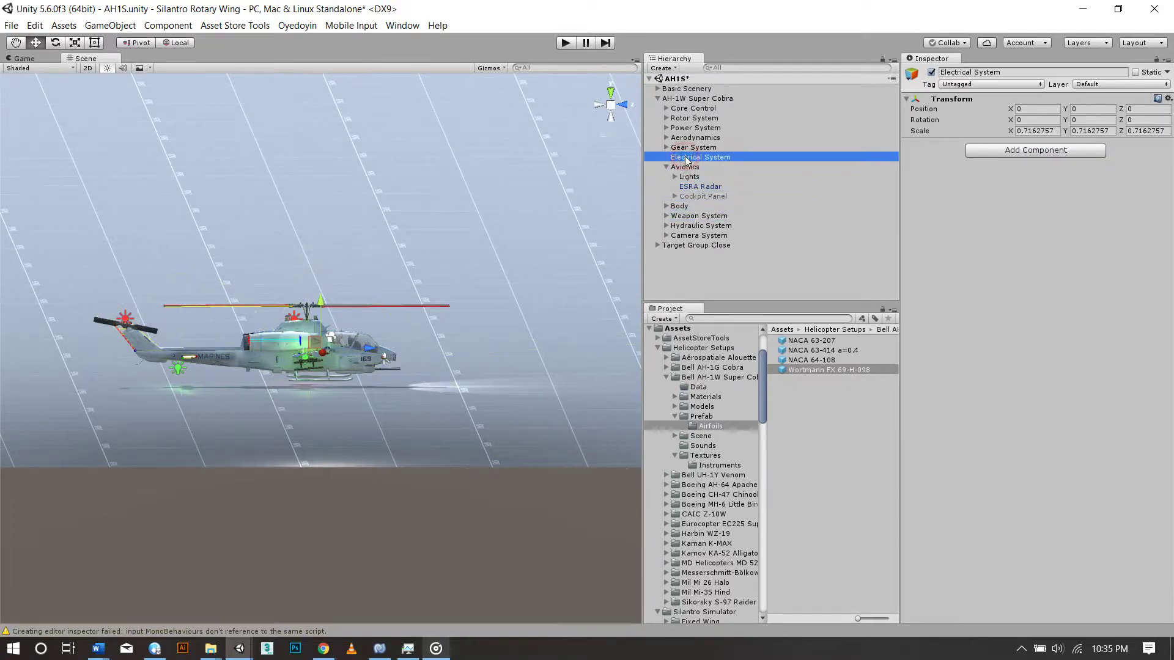
{"action": "key", "text": "Delete"}
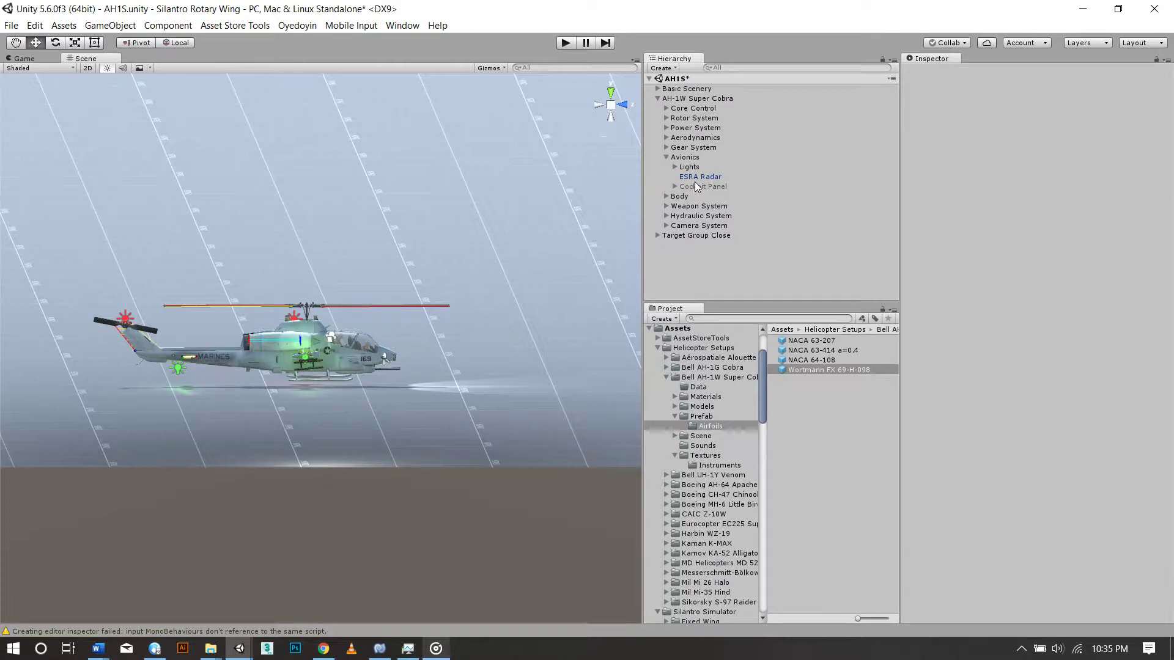
Replace the Weapon System's missing script with PhantomArmament
{"action": "left_click", "coordinate": [667, 158]}
{"action": "left_click", "coordinate": [693, 178]}
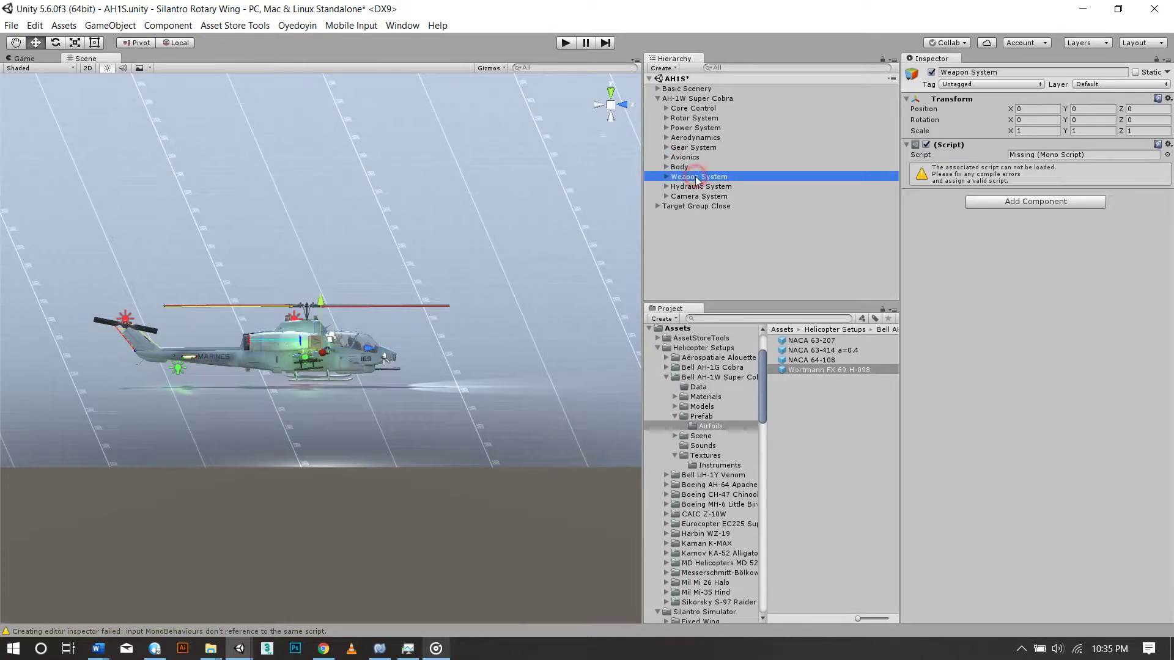
{"action": "left_click", "coordinate": [1168, 156]}
{"action": "type", "text": "arm"}
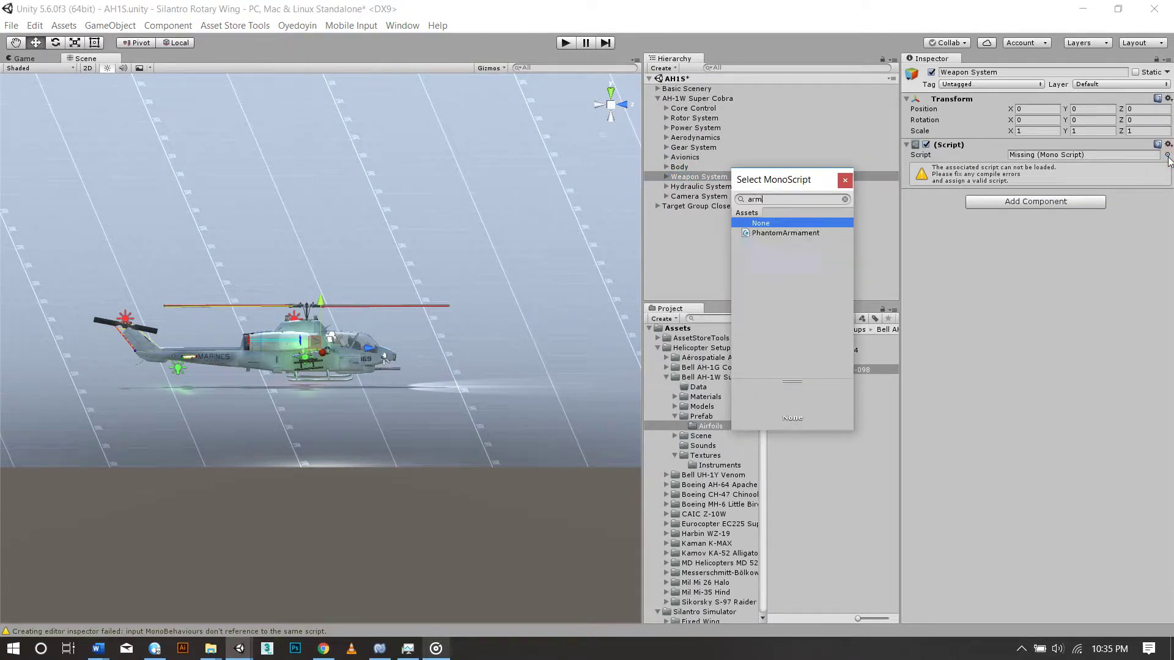
{"action": "key", "text": "Down"}
{"action": "key", "text": "Return"}
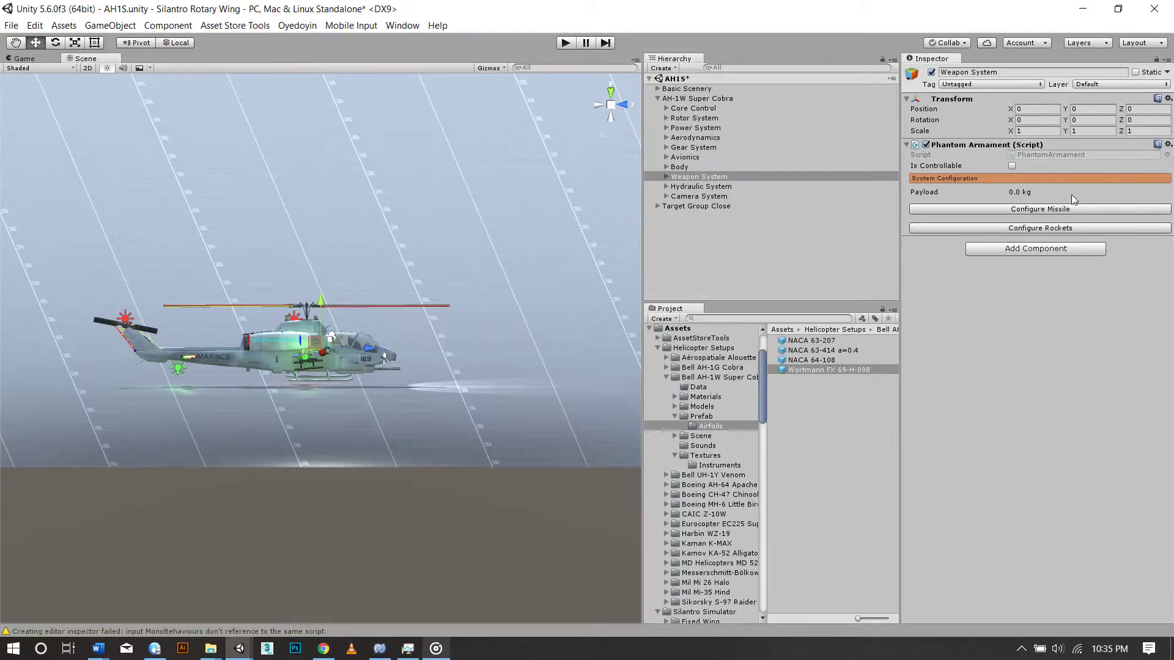
Set the missile launcher's Fire Sound to Rocket Launch
{"action": "left_click", "coordinate": [1045, 209]}
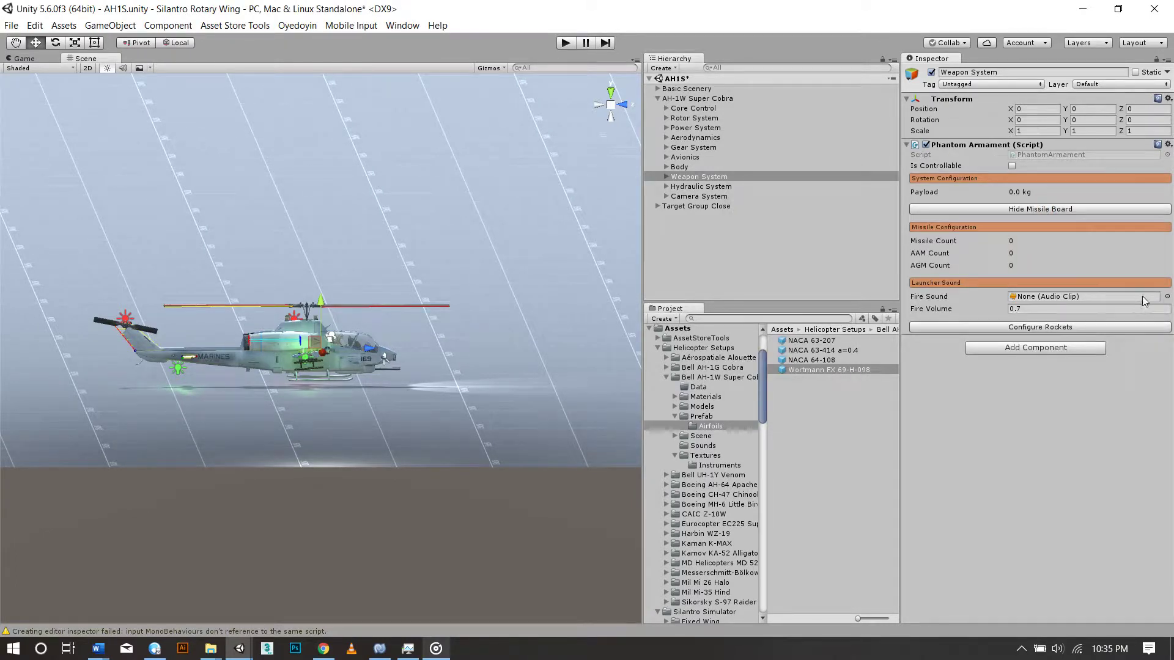
{"action": "left_click", "coordinate": [1167, 297]}
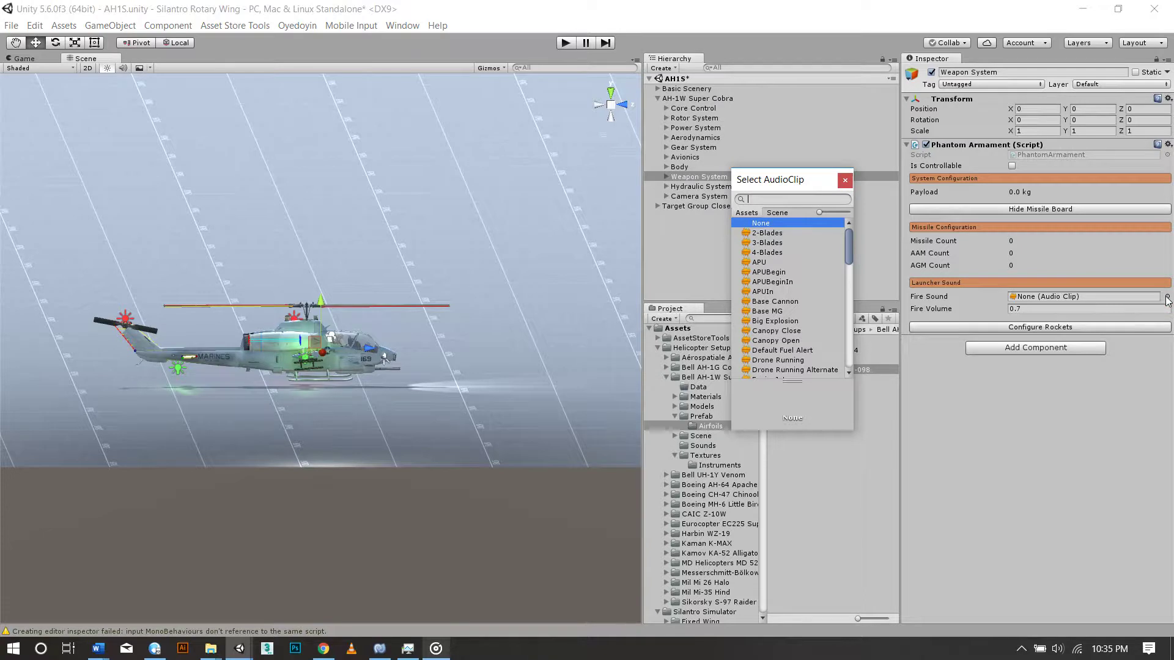
{"action": "type", "text": "lau"}
{"action": "key", "text": "Down"}
{"action": "key", "text": "Return"}
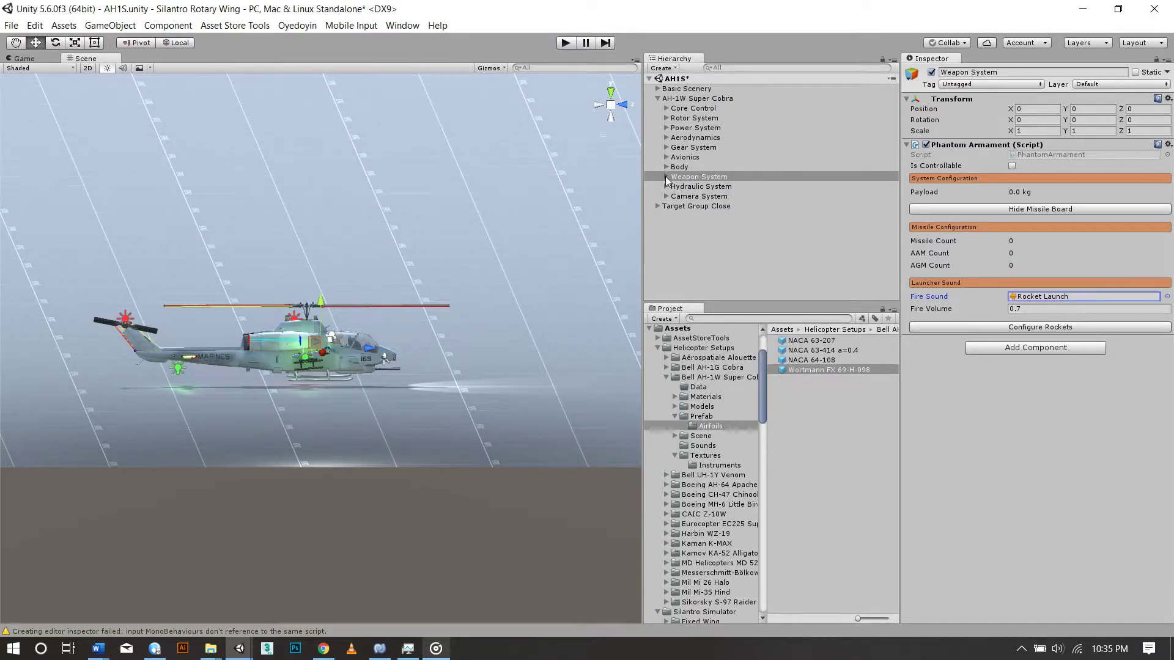
Save the AH1S scene, reselect Bushmaster 50 Cal, and switch to Chrome
{"action": "left_click", "coordinate": [11, 25]}
{"action": "left_click", "coordinate": [27, 76]}
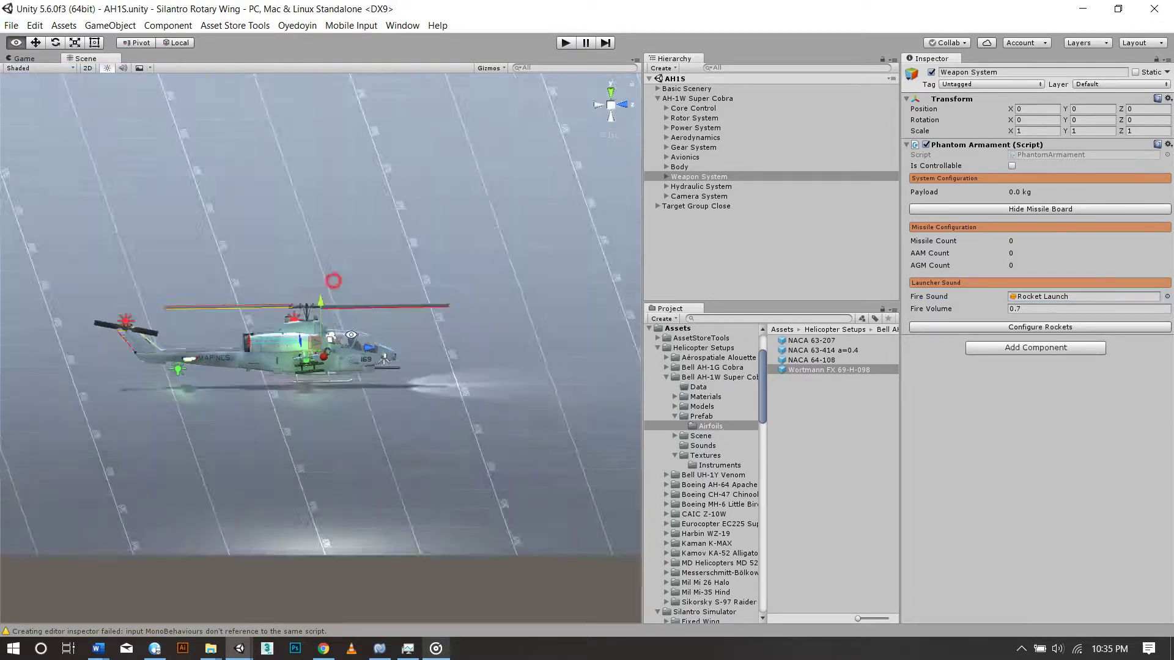
{"action": "left_click_drag", "start_coordinate": [333, 281], "coordinate": [375, 370], "text": "alt"}
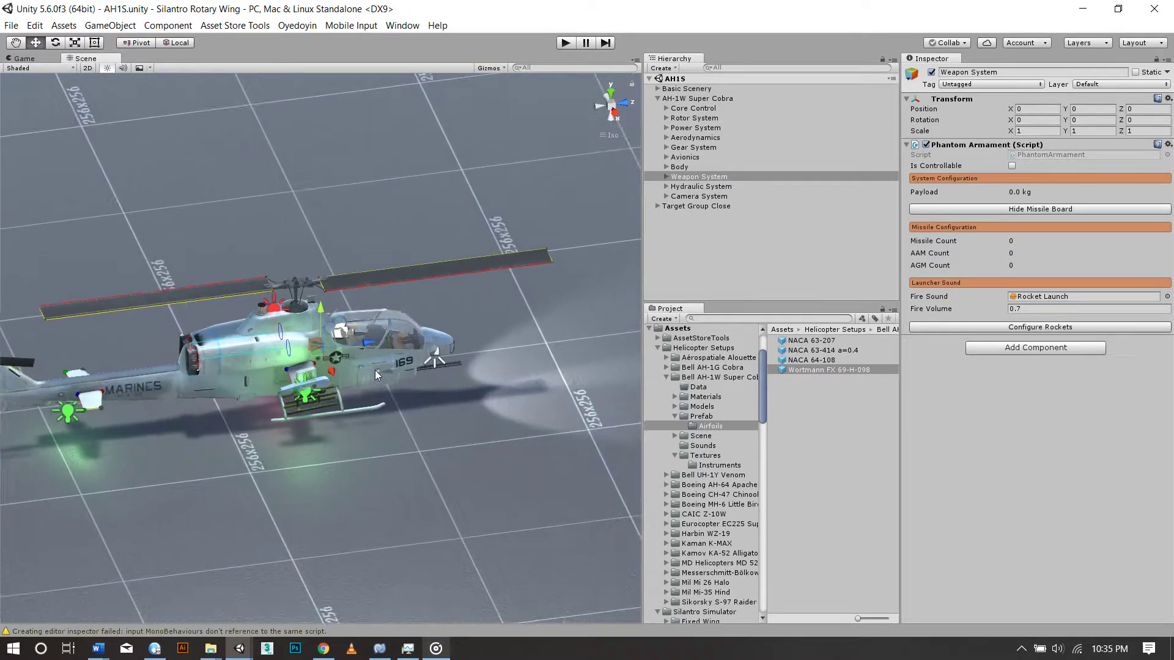
{"action": "scroll", "coordinate": [374, 376], "scroll_direction": "up", "scroll_amount": 5}
{"action": "left_click", "coordinate": [666, 177]}
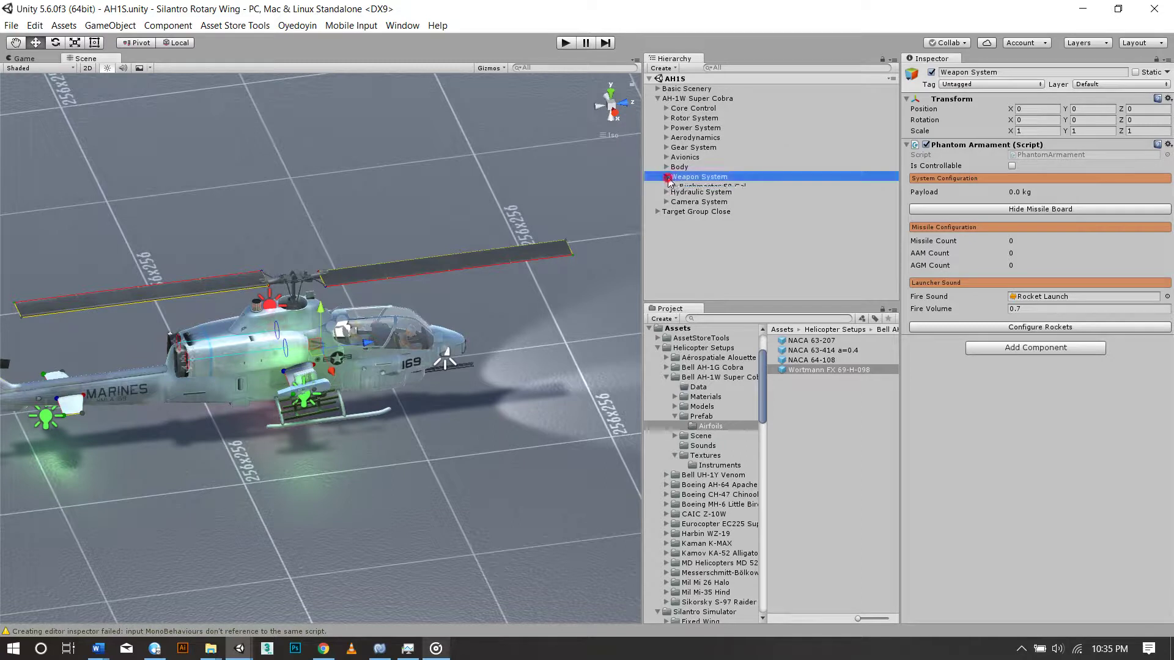
{"action": "left_click", "coordinate": [709, 186]}
{"action": "mouse_move", "coordinate": [376, 657]}
{"action": "mouse_move", "coordinate": [330, 657]}
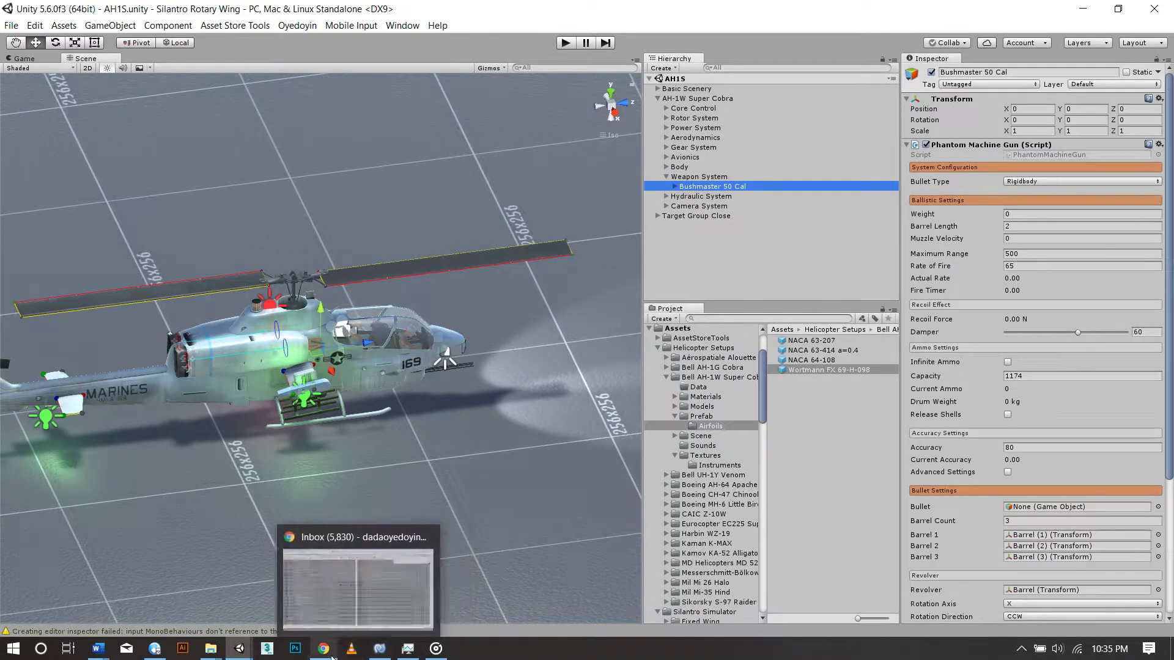
{"action": "left_click", "coordinate": [331, 657]}
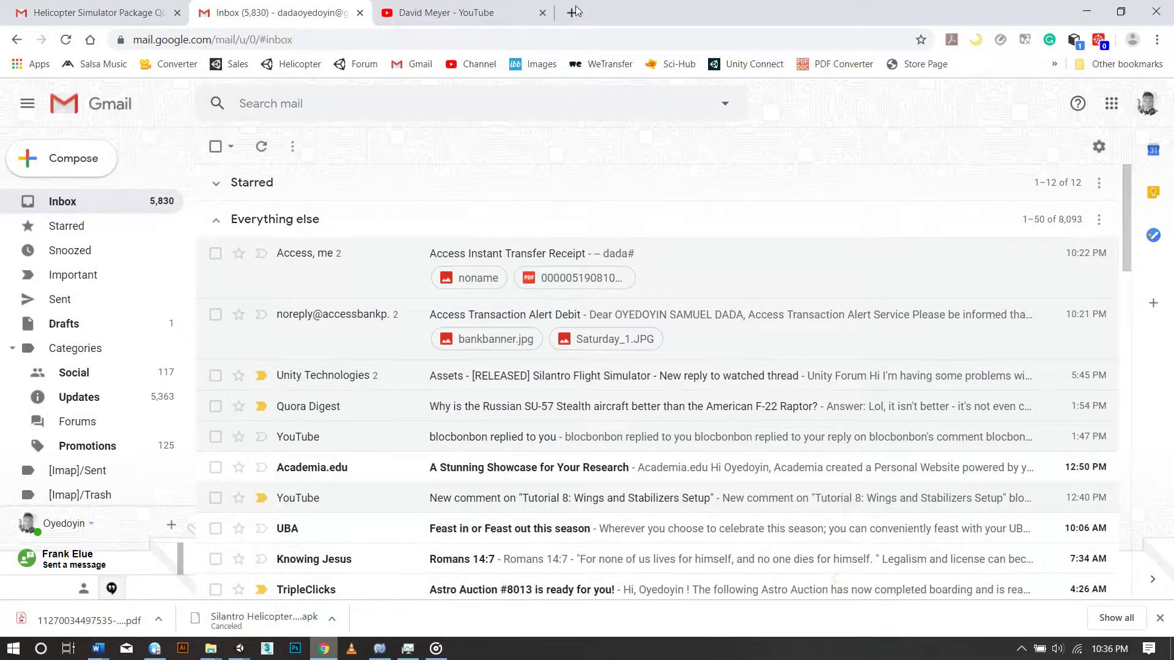
Search Google for 'AH-1w' in a new tab and open the Bell AH-1 Cobra Wikipedia article
{"action": "left_click", "coordinate": [575, 12]}
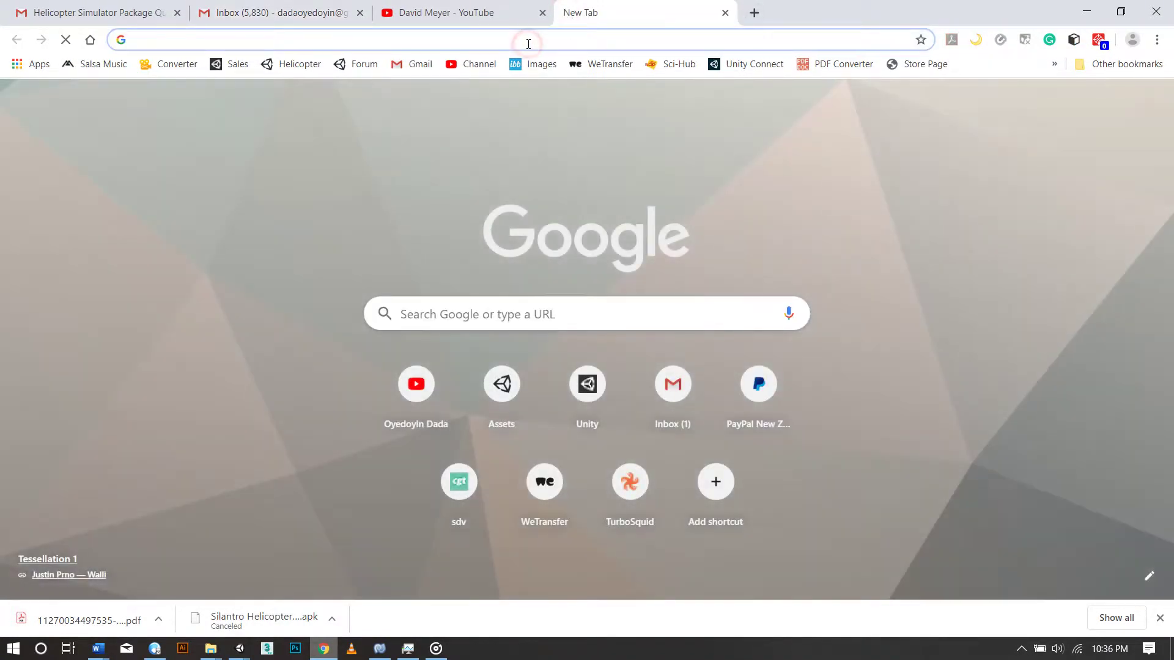
{"action": "type", "text": "AH-1w"}
{"action": "key", "text": "Return"}
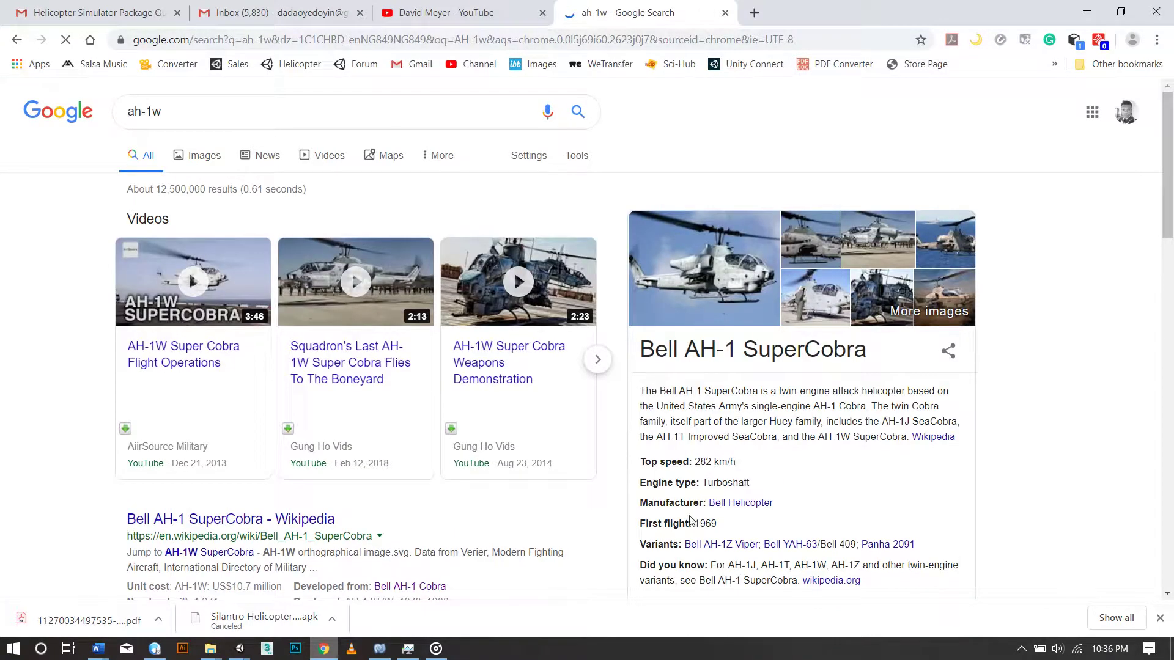
{"action": "scroll", "coordinate": [733, 453], "scroll_direction": "down", "scroll_amount": 2}
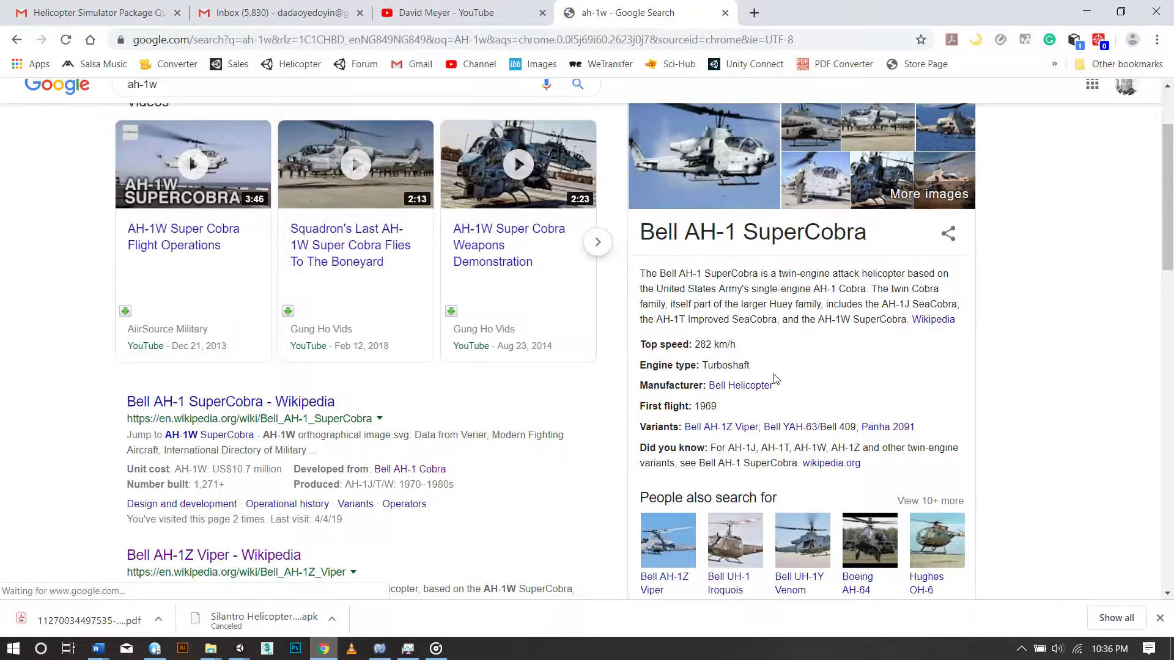
{"action": "scroll", "coordinate": [737, 404], "scroll_direction": "down", "scroll_amount": 2}
{"action": "scroll", "coordinate": [737, 405], "scroll_direction": "up", "scroll_amount": 2}
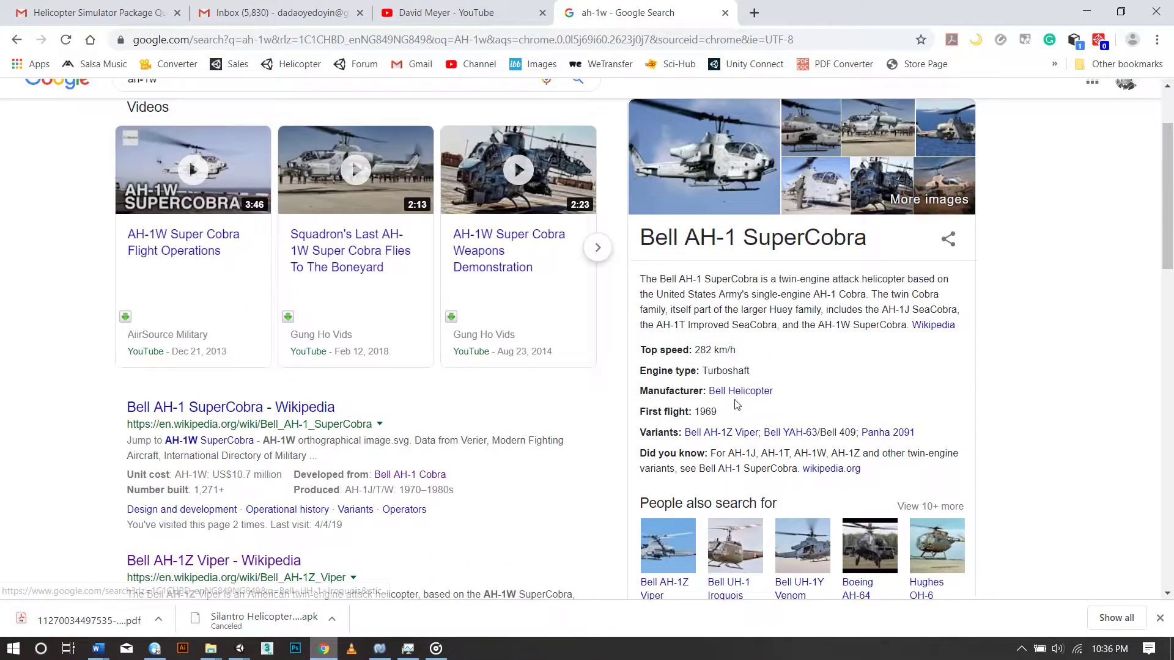
{"action": "left_click", "coordinate": [833, 471]}
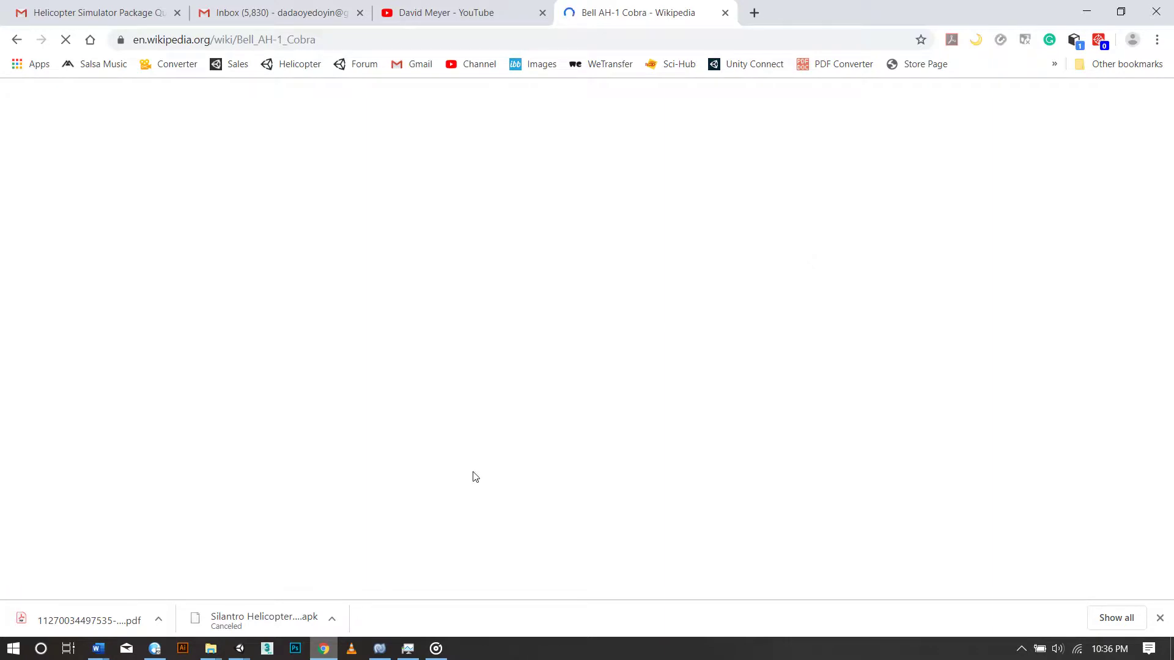
Back in Unity, assign the 12.7x99mm 0.5BMG B prefab from Prefabs > Ammunition > Bullets as the gun's bullet
{"action": "mouse_move", "coordinate": [240, 649]}
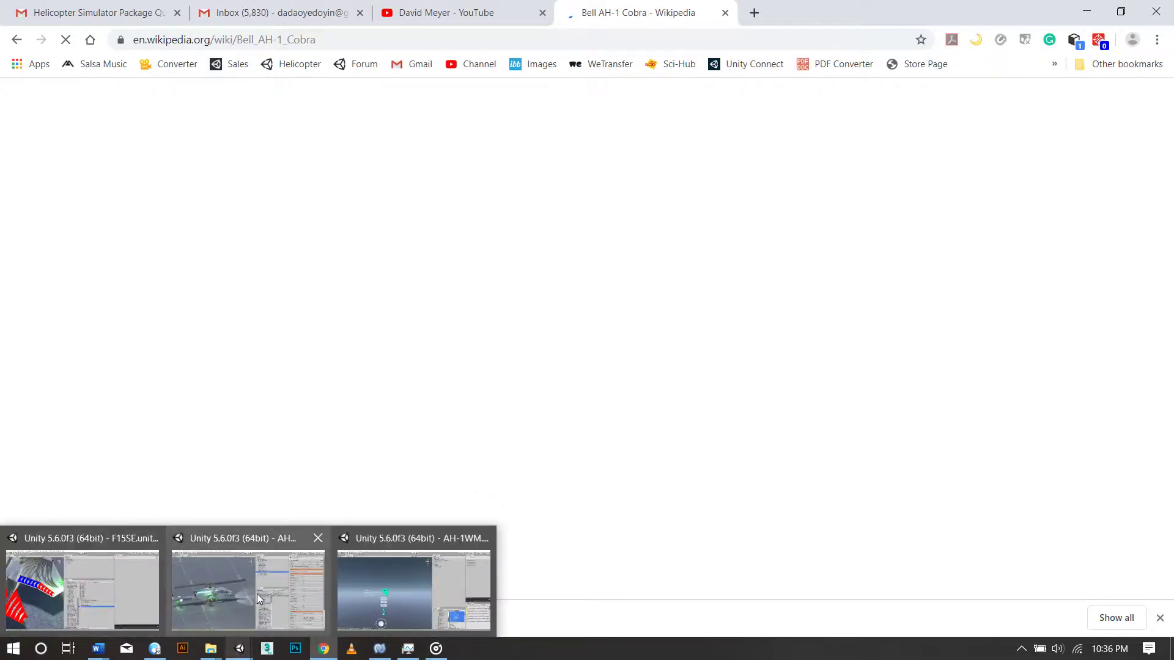
{"action": "left_click", "coordinate": [257, 593]}
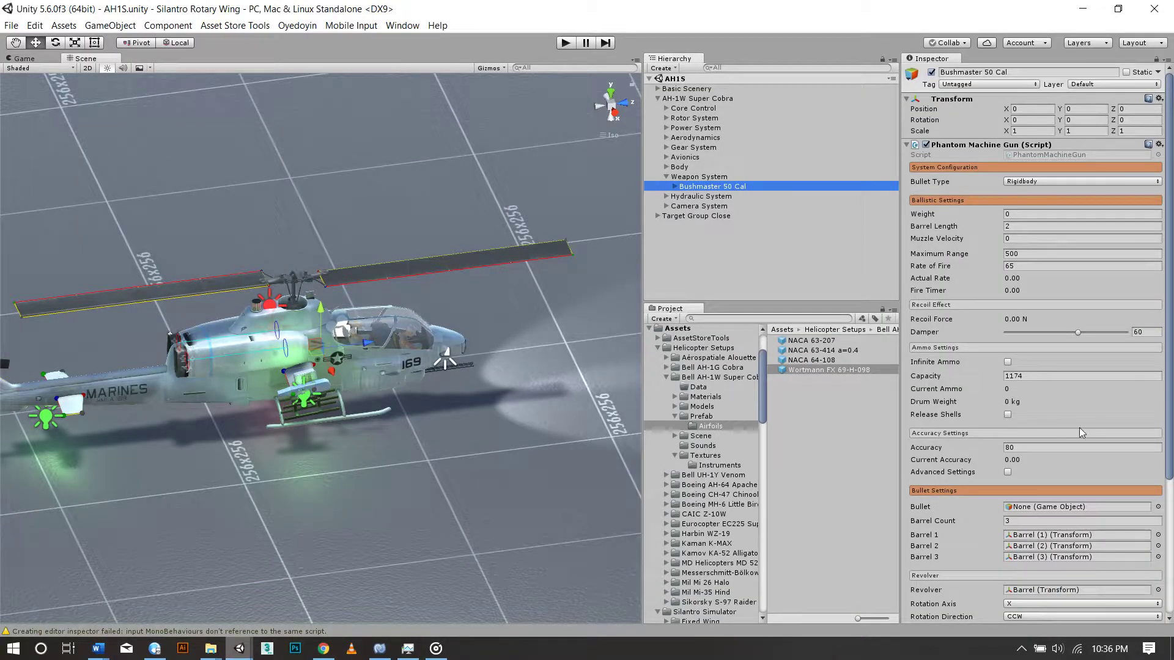
{"action": "scroll", "coordinate": [1080, 431], "scroll_direction": "down", "scroll_amount": 5}
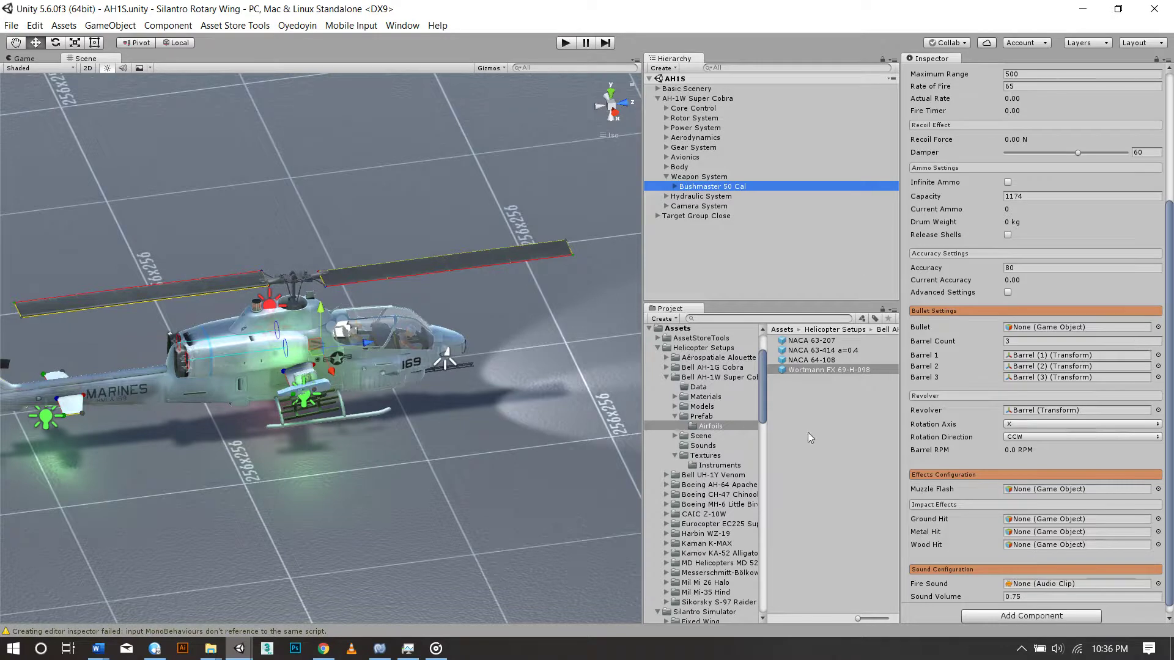
{"action": "scroll", "coordinate": [708, 493], "scroll_direction": "down", "scroll_amount": 10}
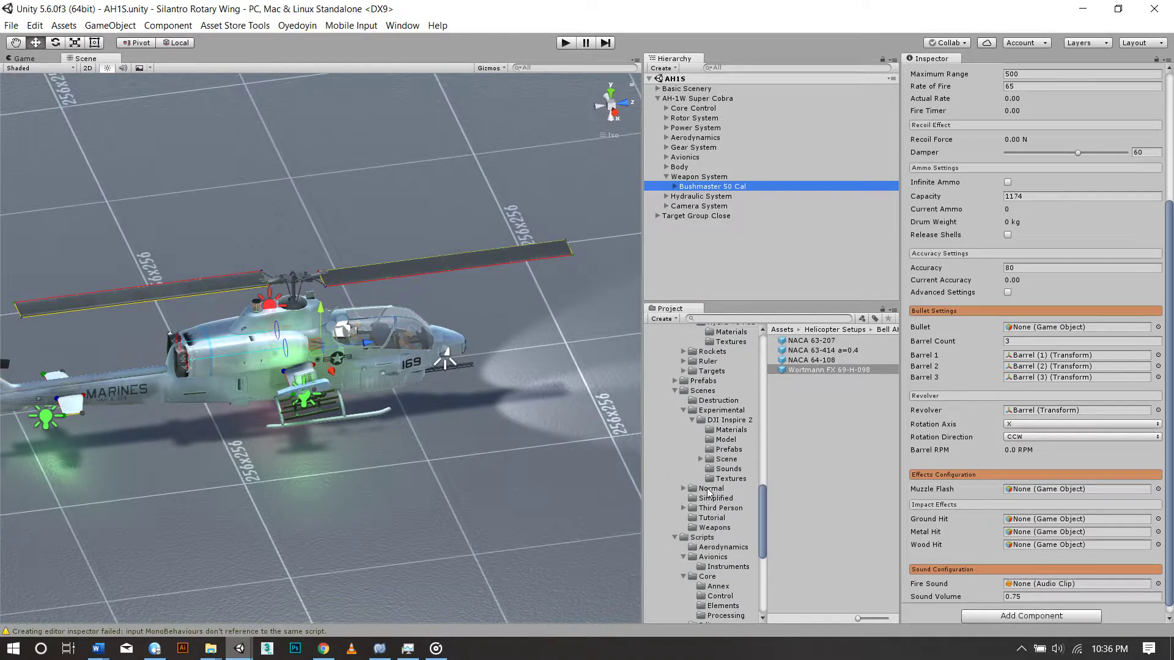
{"action": "scroll", "coordinate": [709, 492], "scroll_direction": "up", "scroll_amount": 2}
{"action": "left_click", "coordinate": [675, 412]}
{"action": "left_click", "coordinate": [684, 432]}
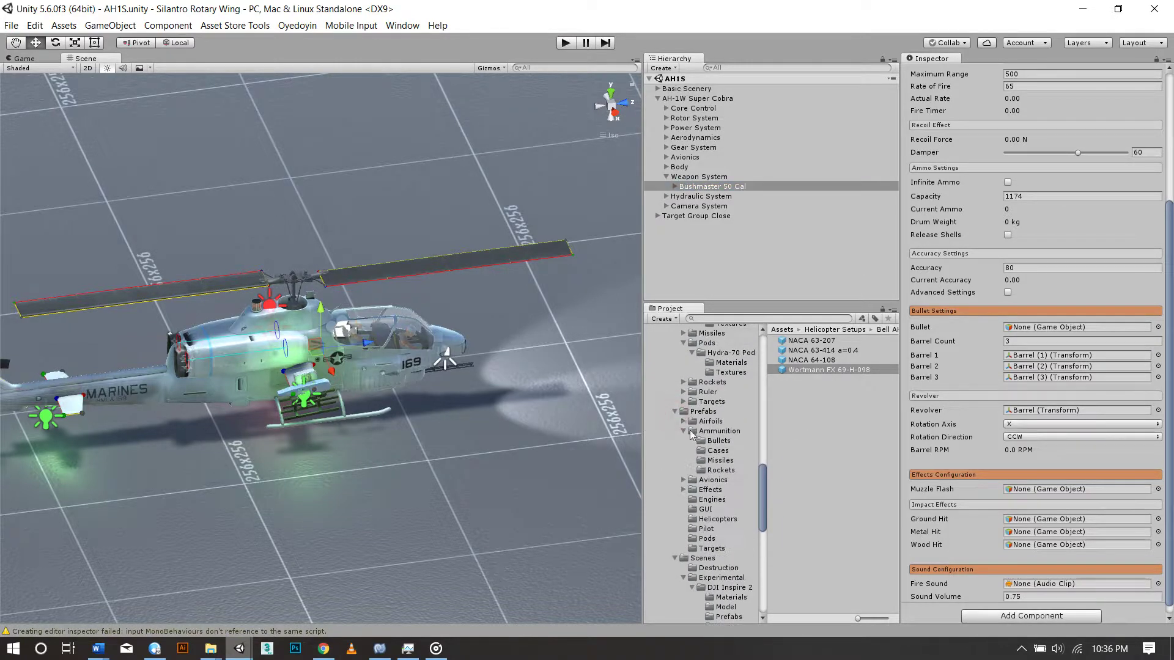
{"action": "left_click", "coordinate": [715, 441]}
{"action": "left_click", "coordinate": [804, 340]}
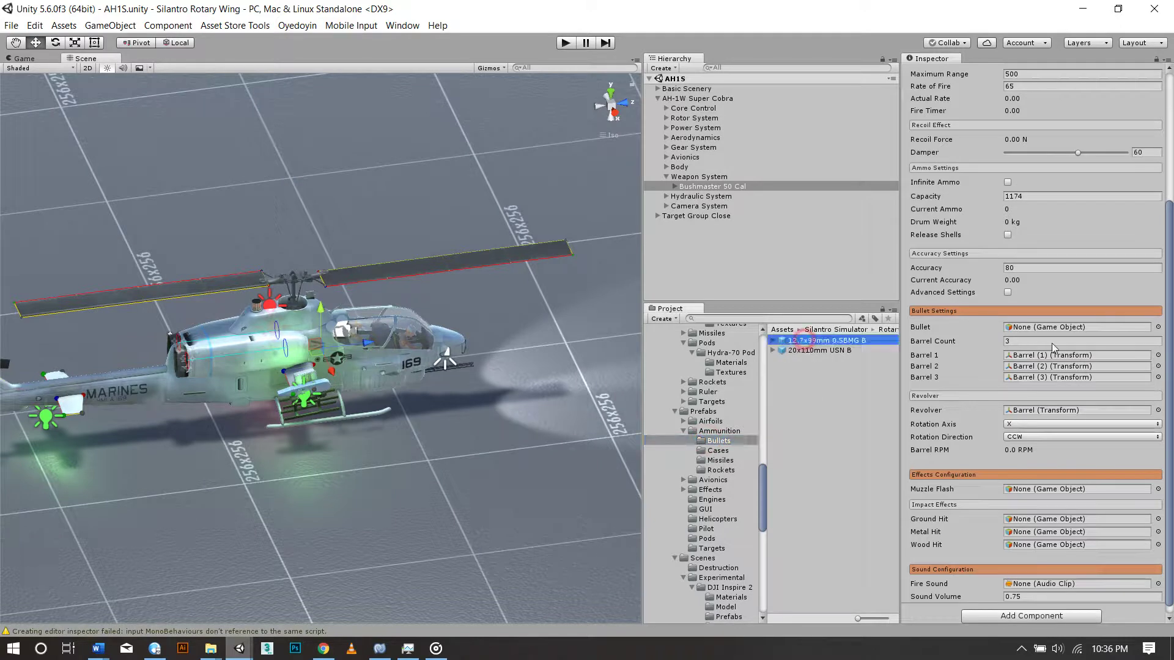
{"action": "left_click_drag", "start_coordinate": [1053, 347], "coordinate": [1049, 328]}
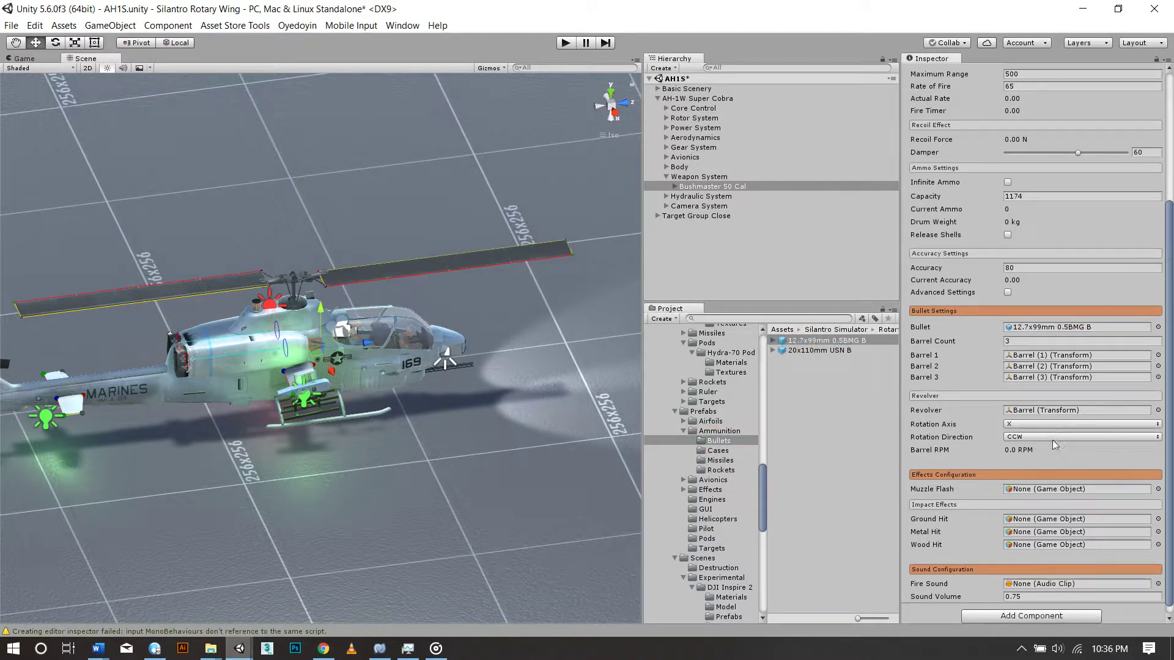
{"action": "scroll", "coordinate": [1048, 478], "scroll_direction": "down", "scroll_amount": 1}
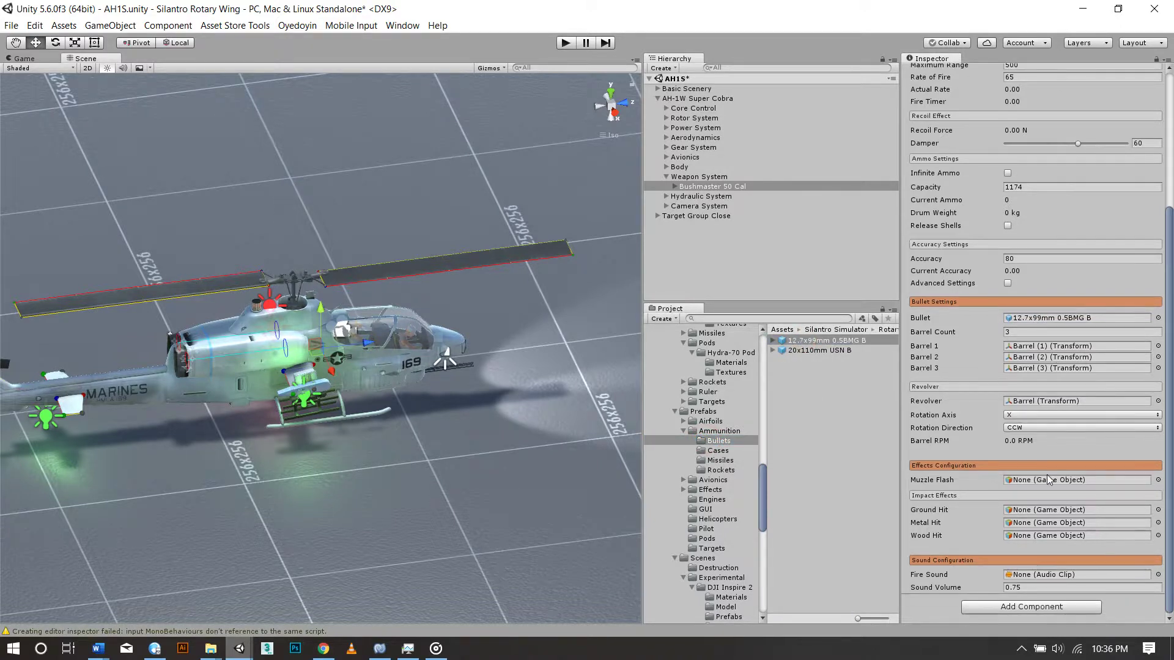
Set the gun's Ground Hit effect to Concrete Impact
{"action": "left_click", "coordinate": [1158, 480]}
{"action": "type", "text": "fl"}
{"action": "key", "text": "BackSpace"}
{"action": "key", "text": "BackSpace"}
{"action": "key", "text": "BackSpace"}
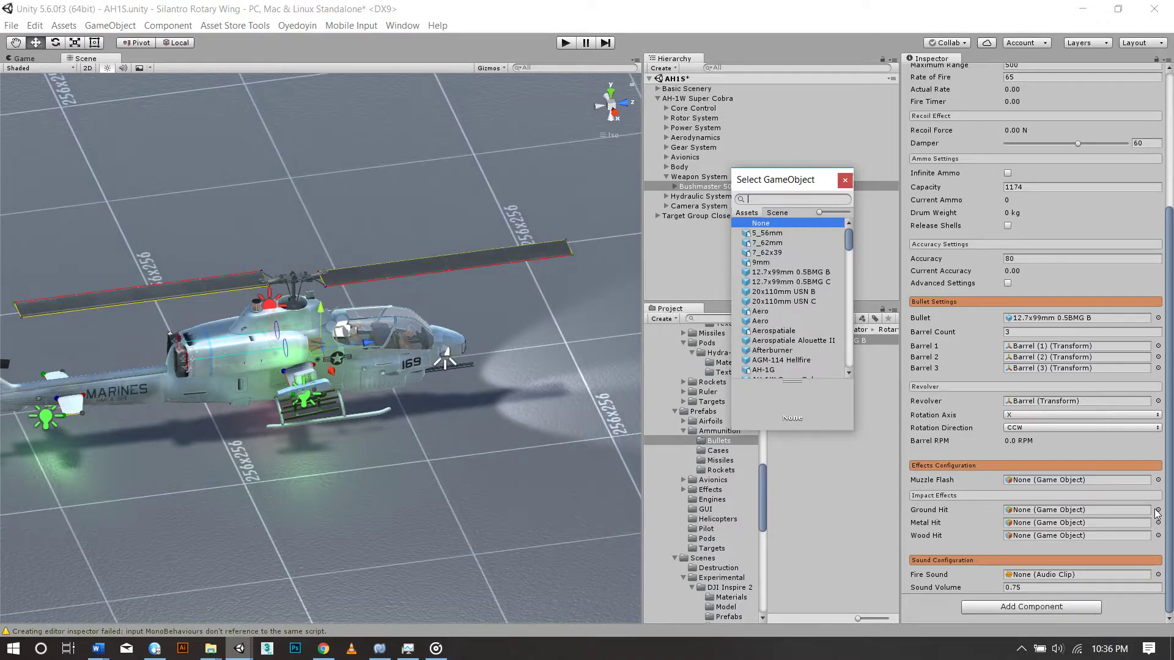
{"action": "type", "text": "gro"}
{"action": "key", "text": "BackSpace"}
{"action": "key", "text": "BackSpace"}
{"action": "key", "text": "BackSpace"}
{"action": "type", "text": "i"}
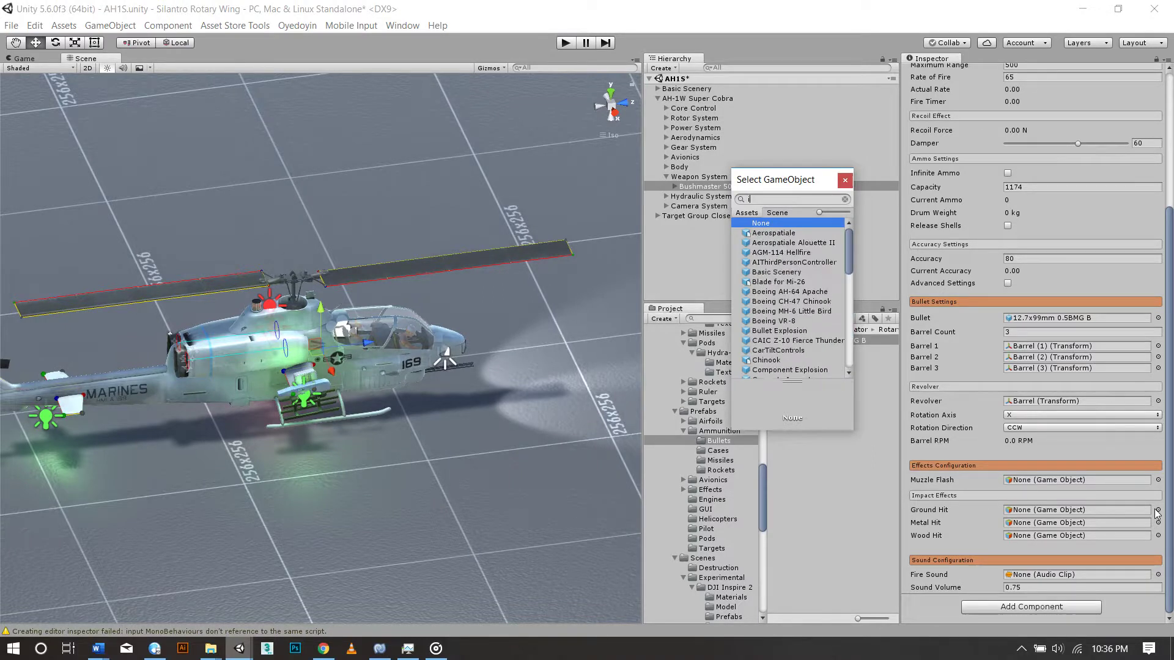
{"action": "type", "text": "mp"}
{"action": "key", "text": "Down"}
{"action": "key", "text": "Return"}
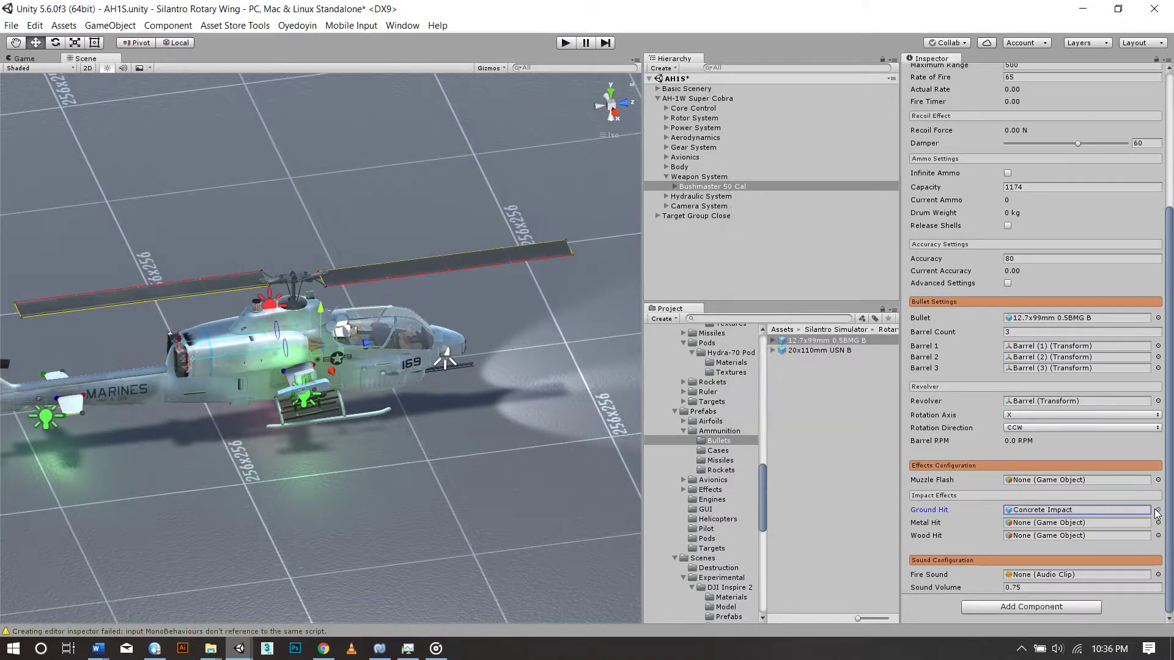
Use the Concrete Impact prefab for the Metal Hit and Wood Hit effects too
{"action": "left_click", "coordinate": [1061, 511]}
{"action": "left_click_drag", "start_coordinate": [813, 340], "coordinate": [1076, 523]}
{"action": "left_click_drag", "start_coordinate": [820, 341], "coordinate": [1045, 536]}
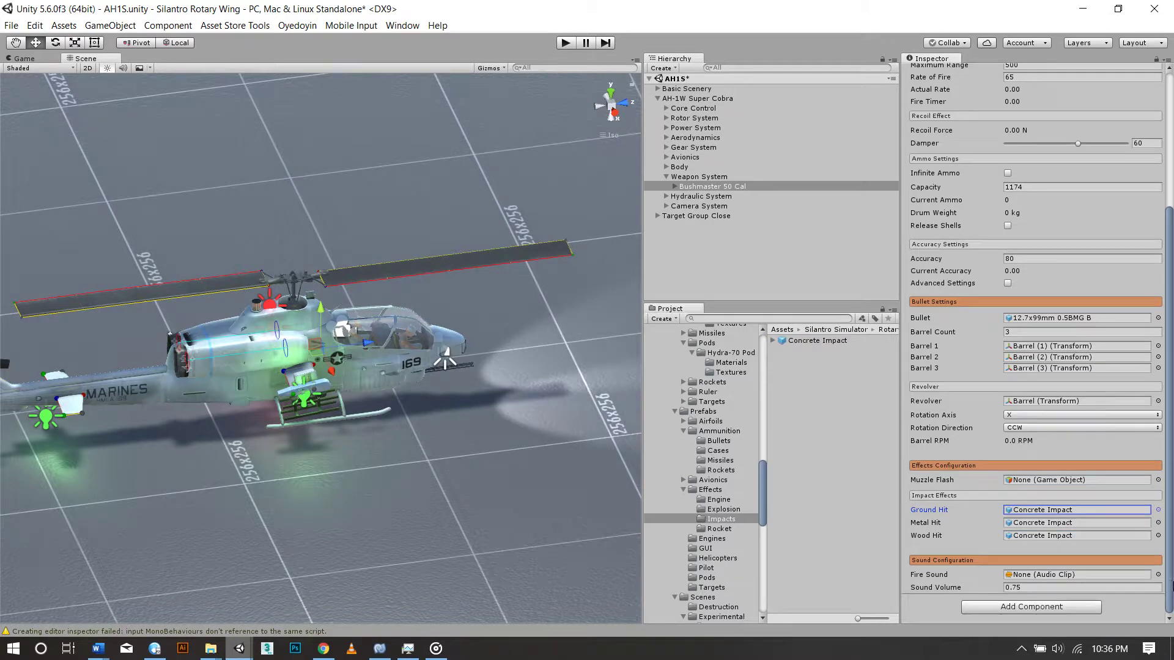
Leave the Fire Sound unassigned after searching, and raise the recoil Damper from 60 to 96.4
{"action": "left_click", "coordinate": [1157, 574]}
{"action": "type", "text": "50"}
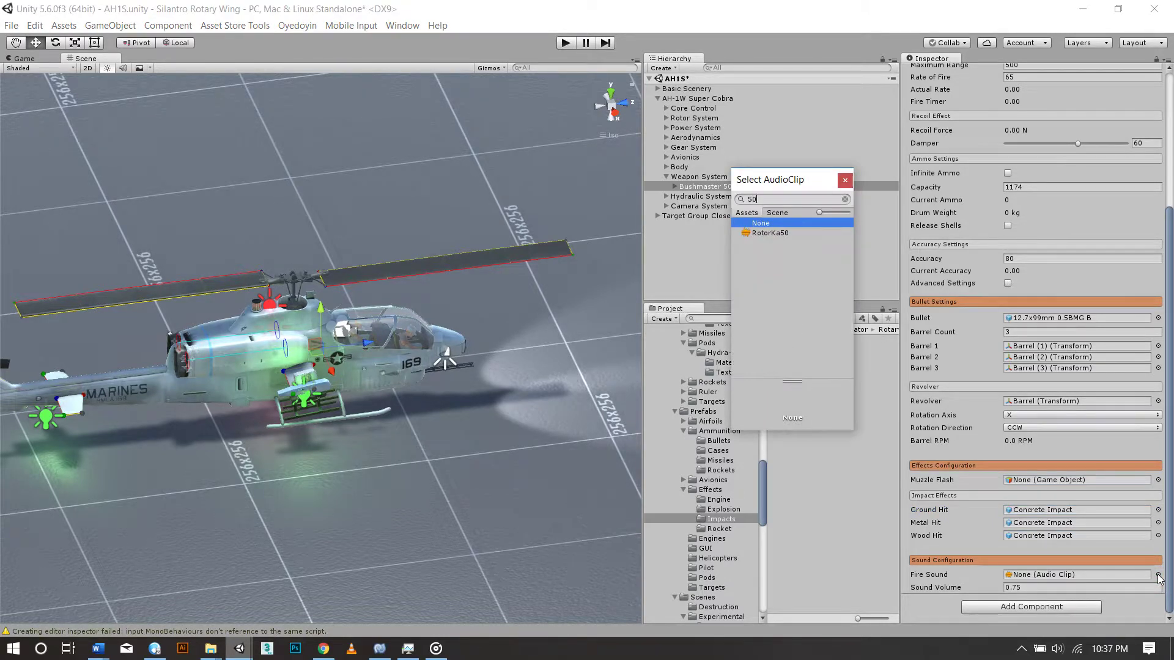
{"action": "key", "text": "BackSpace"}
{"action": "key", "text": "BackSpace"}
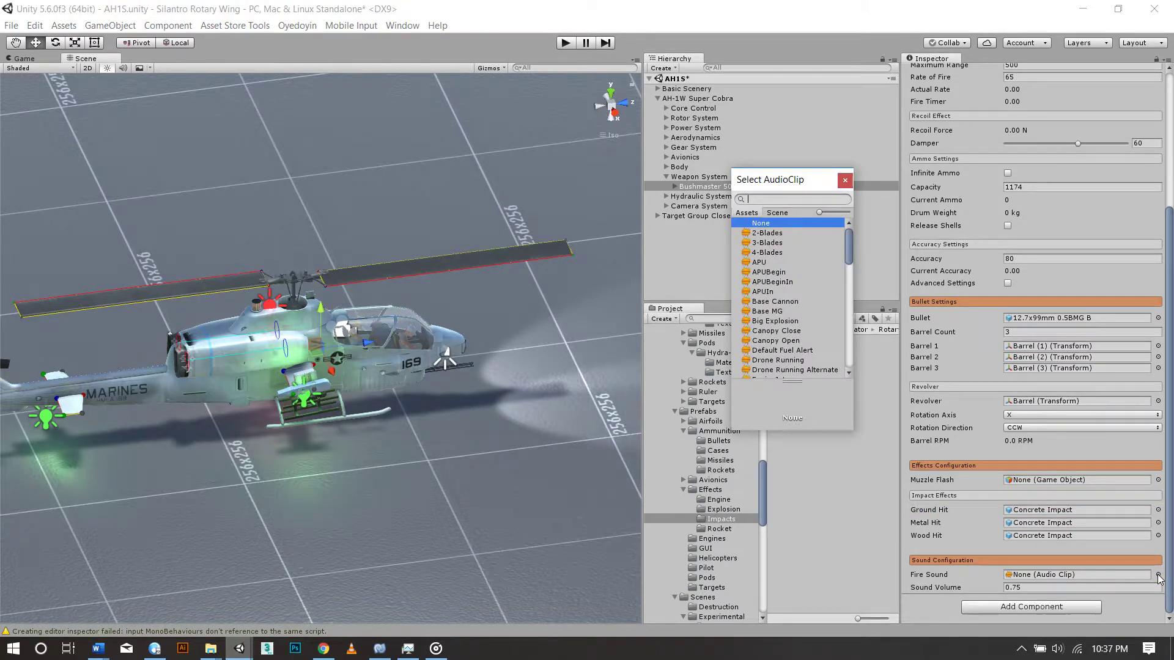
{"action": "type", "text": "def"}
{"action": "key", "text": "BackSpace"}
{"action": "key", "text": "BackSpace"}
{"action": "key", "text": "BackSpace"}
{"action": "type", "text": "en"}
{"action": "key", "text": "BackSpace"}
{"action": "key", "text": "BackSpace"}
{"action": "key", "text": "Escape"}
{"action": "left_click_drag", "start_coordinate": [1170, 525], "coordinate": [1164, 391]}
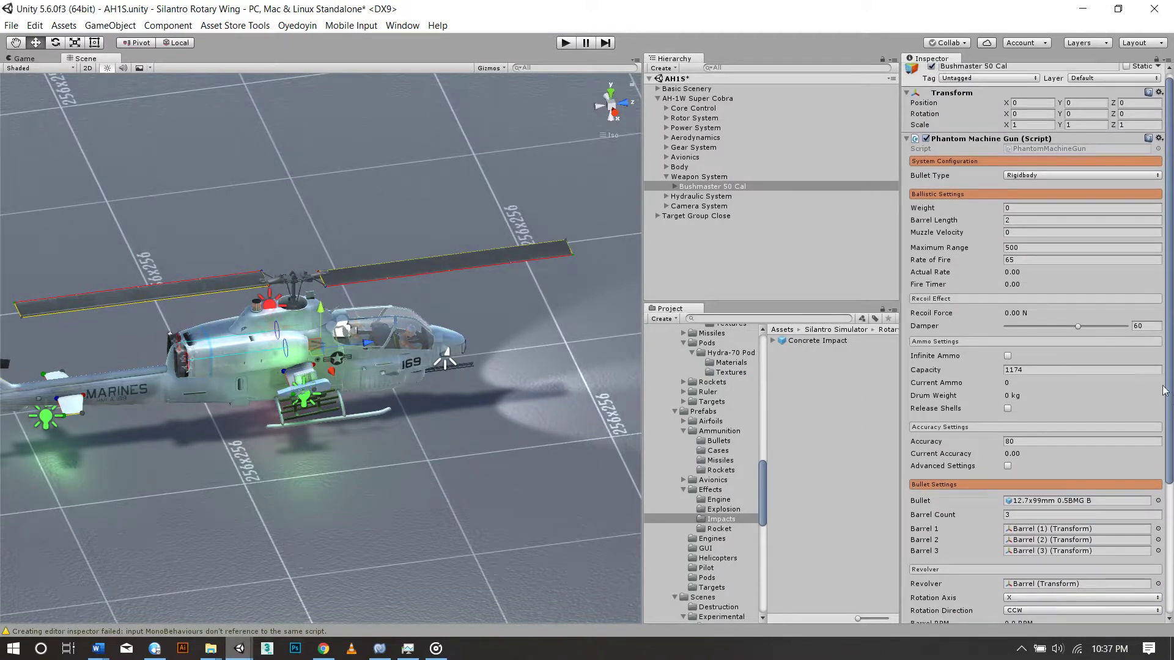
{"action": "left_click", "coordinate": [1117, 329]}
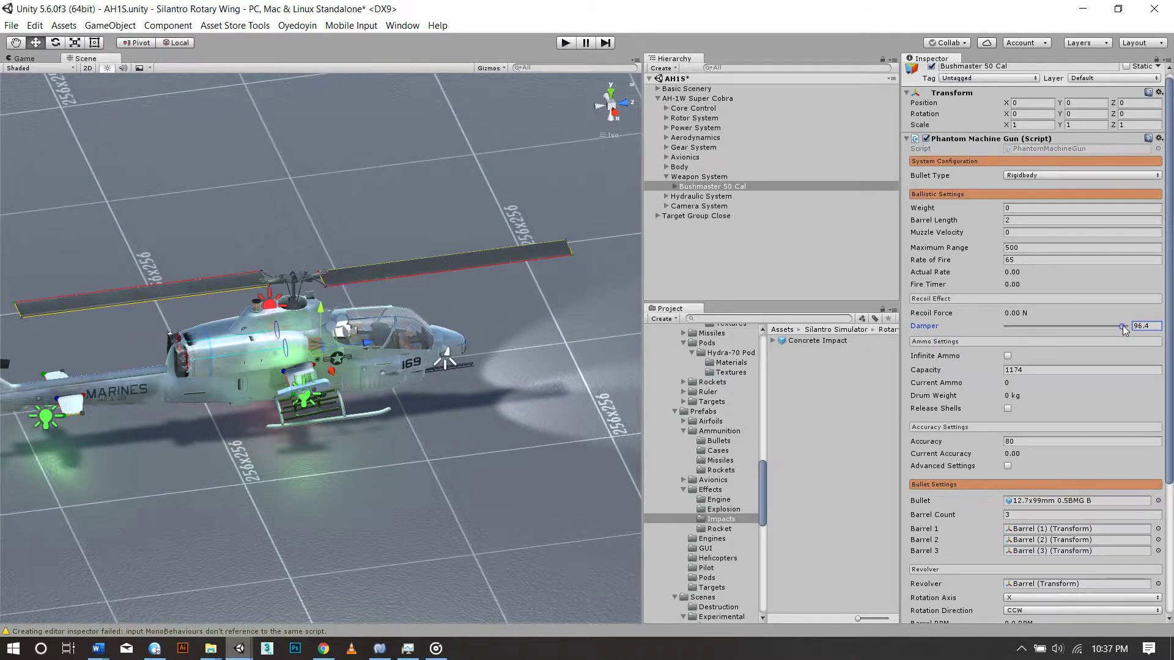
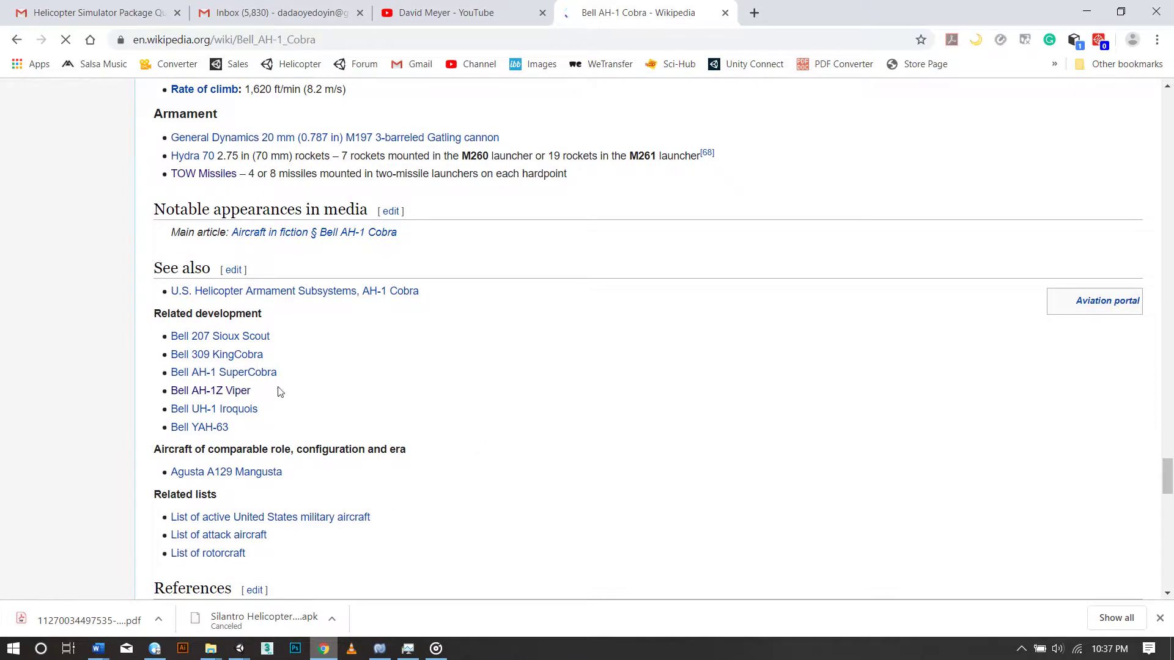
Open the Bell AH-1 SuperCobra Wikipedia article, then return to the Unity AH1S editor
{"action": "left_click", "coordinate": [243, 375]}
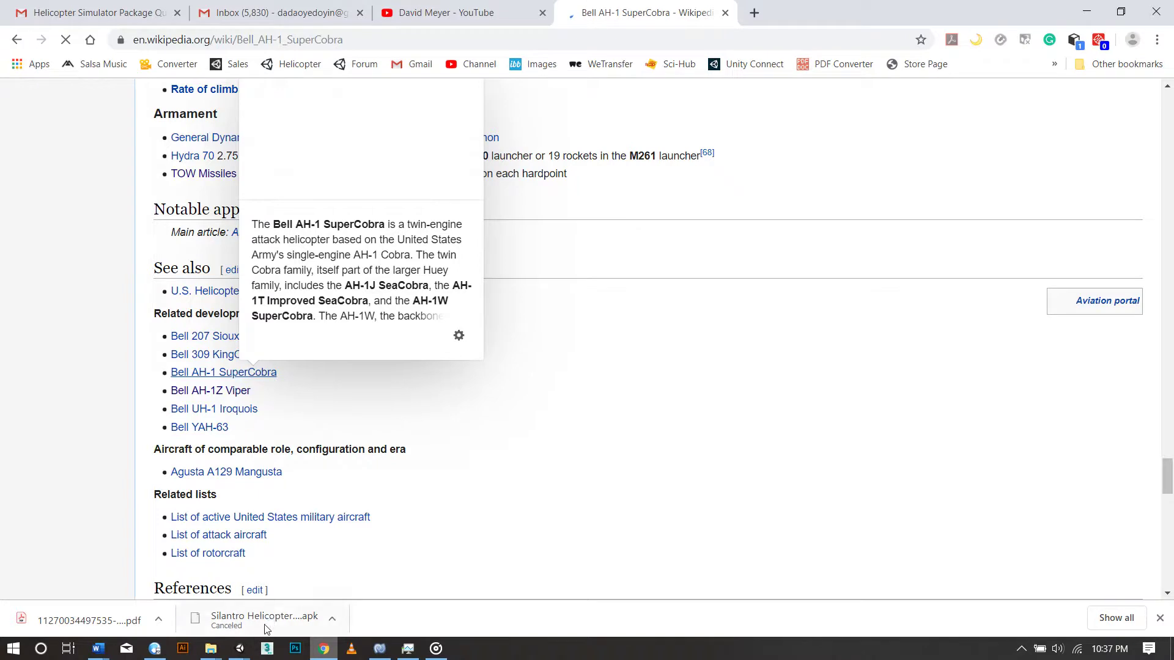
{"action": "mouse_move", "coordinate": [240, 648]}
{"action": "left_click", "coordinate": [236, 569]}
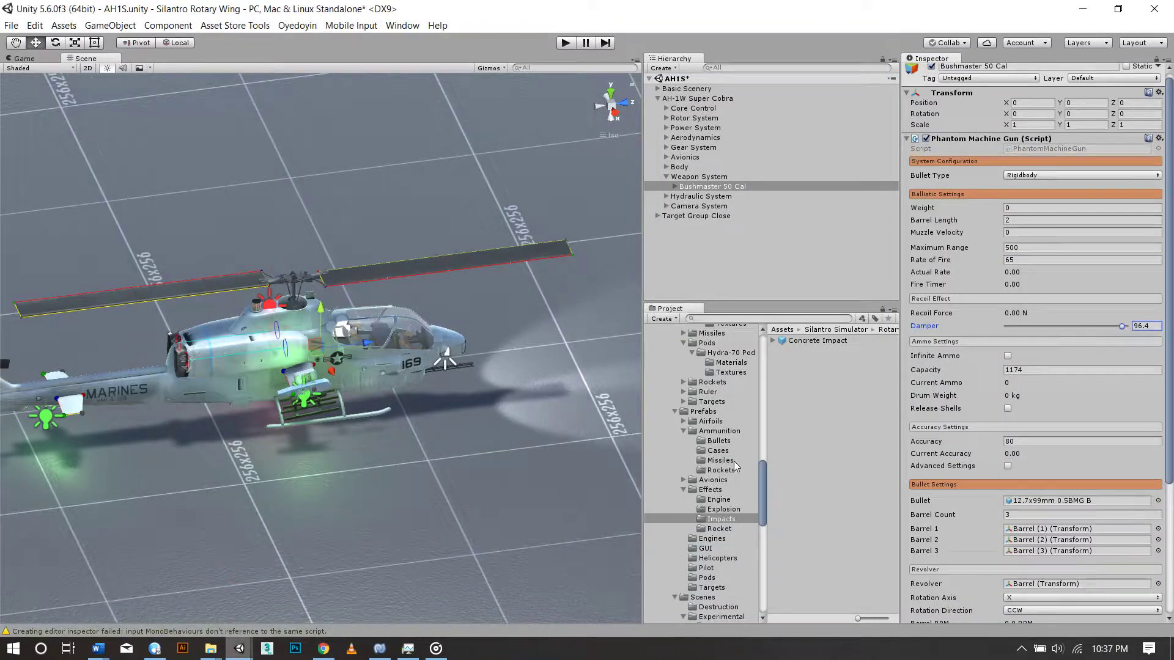
Review the Weapon System and Bushmaster 50 Cal gun settings with the helicopter viewed side-on
{"action": "left_click", "coordinate": [699, 178]}
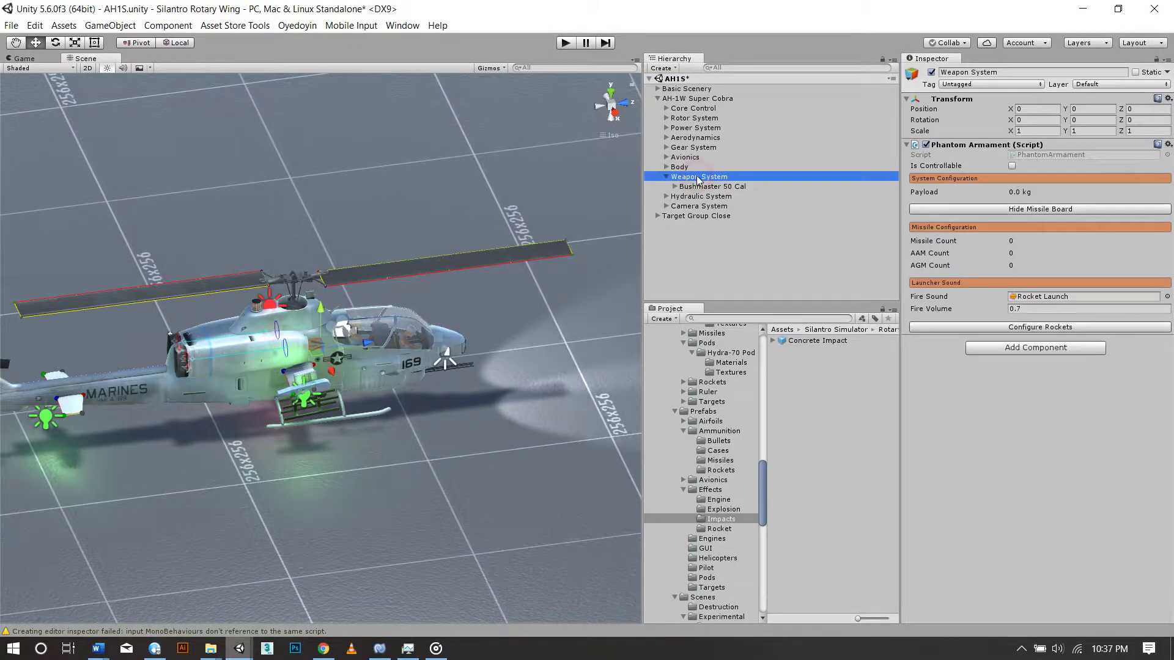
{"action": "left_click", "coordinate": [709, 187]}
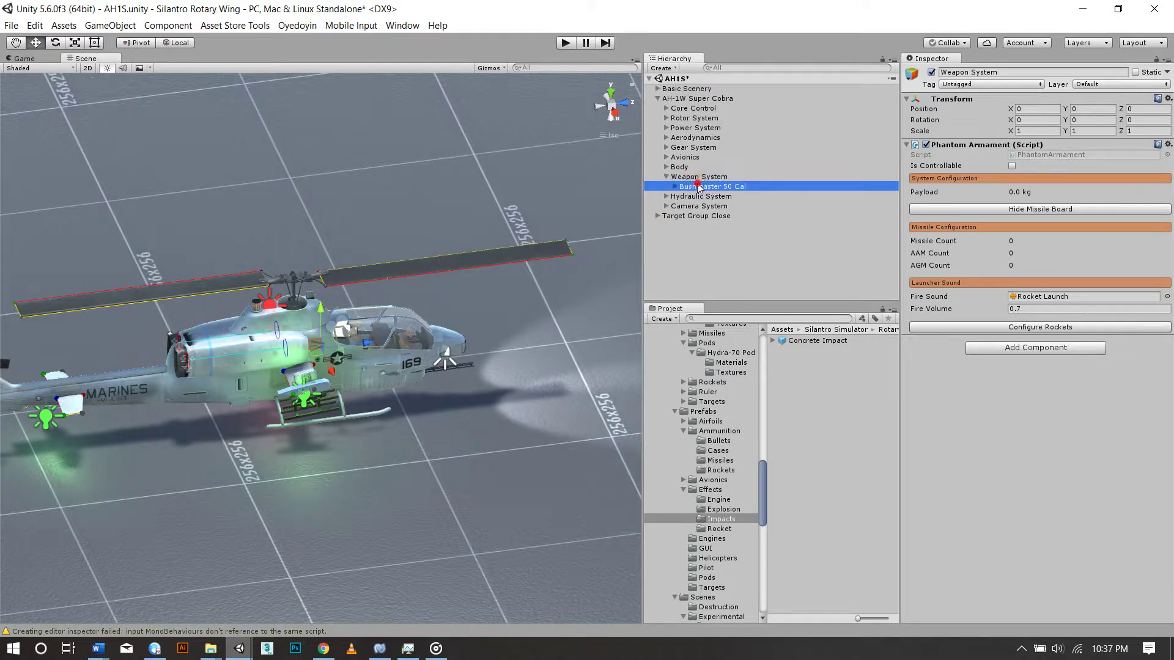
{"action": "left_click_drag", "start_coordinate": [318, 342], "coordinate": [428, 343], "text": "alt"}
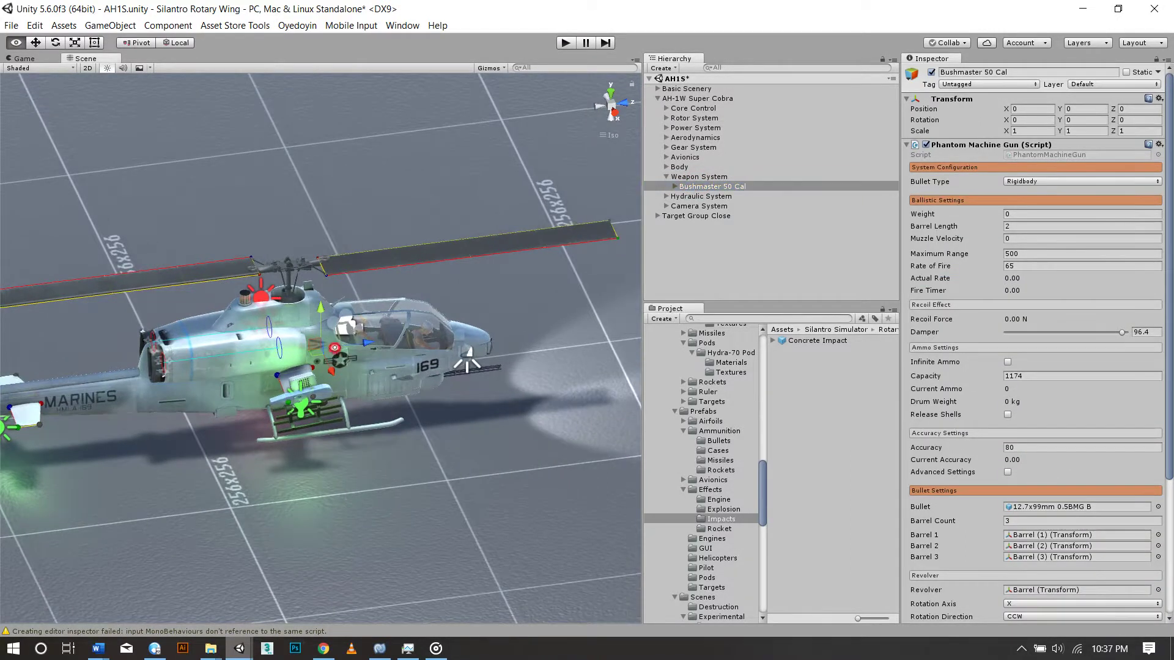
Save the AH1S scene and select the AH-1W Super Cobra object
{"action": "left_click", "coordinate": [11, 25]}
{"action": "left_click", "coordinate": [36, 78]}
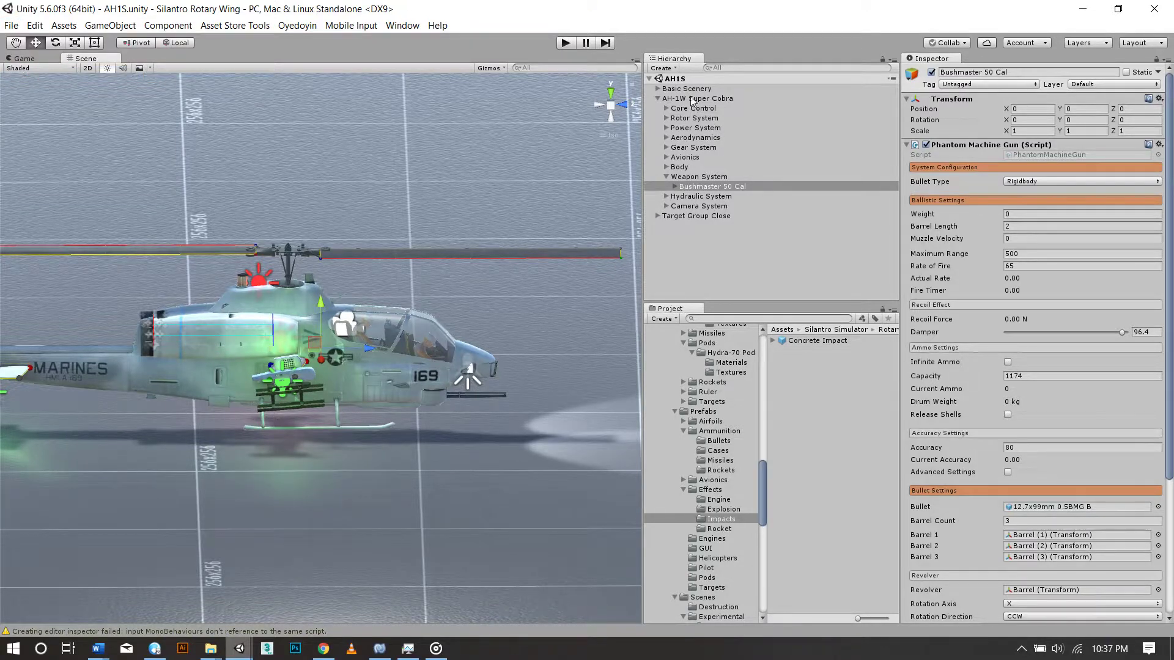
{"action": "left_click", "coordinate": [693, 99]}
Assign PhantomController to the Super Cobra's missing script slot via a 'PhantomCon' search
{"action": "left_click", "coordinate": [1166, 350]}
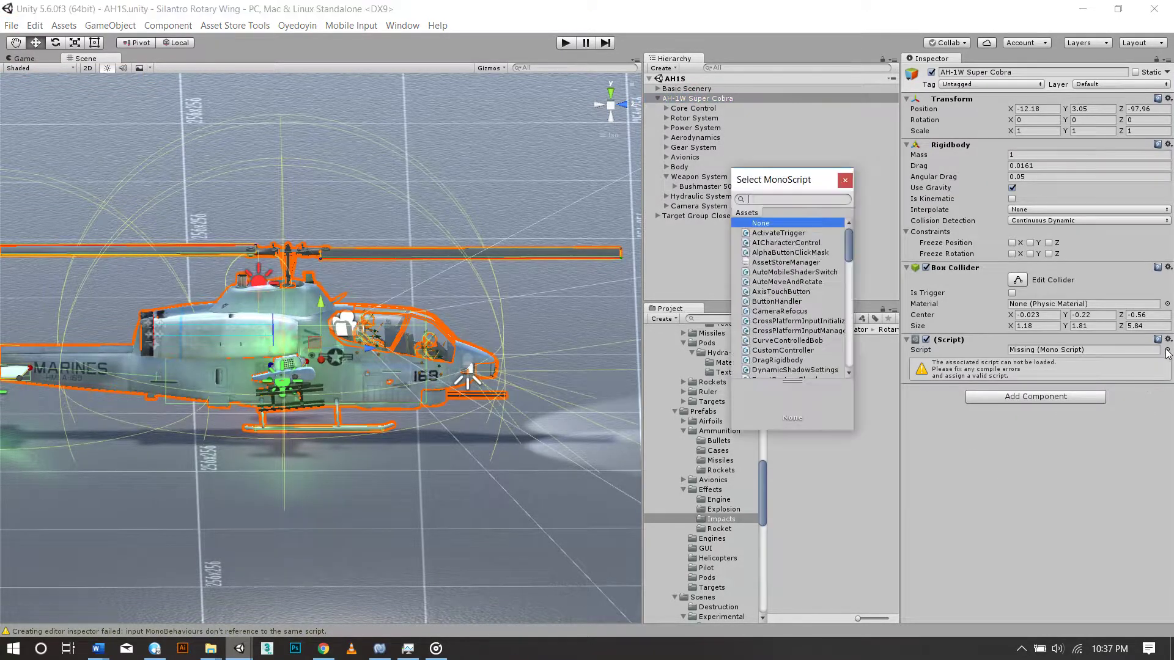
{"action": "type", "text": "controller"}
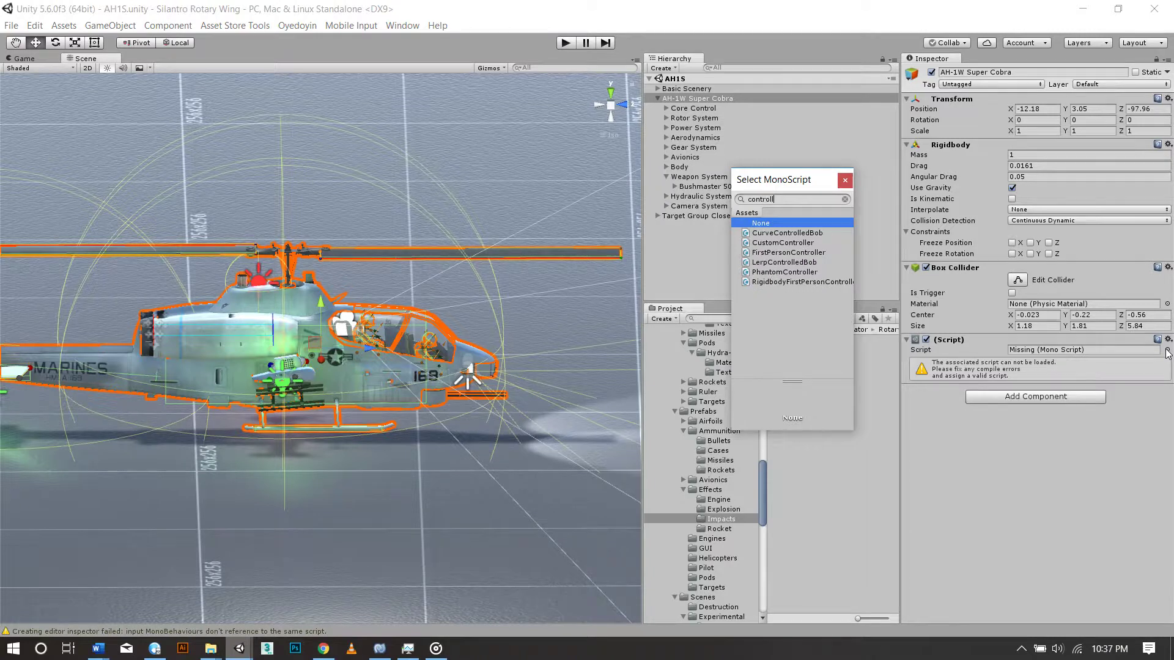
{"action": "key", "text": "BackSpace"}
{"action": "key", "text": "BackSpace"}
{"action": "key", "text": "BackSpace"}
{"action": "key", "text": "BackSpace"}
{"action": "key", "text": "BackSpace"}
{"action": "key", "text": "BackSpace"}
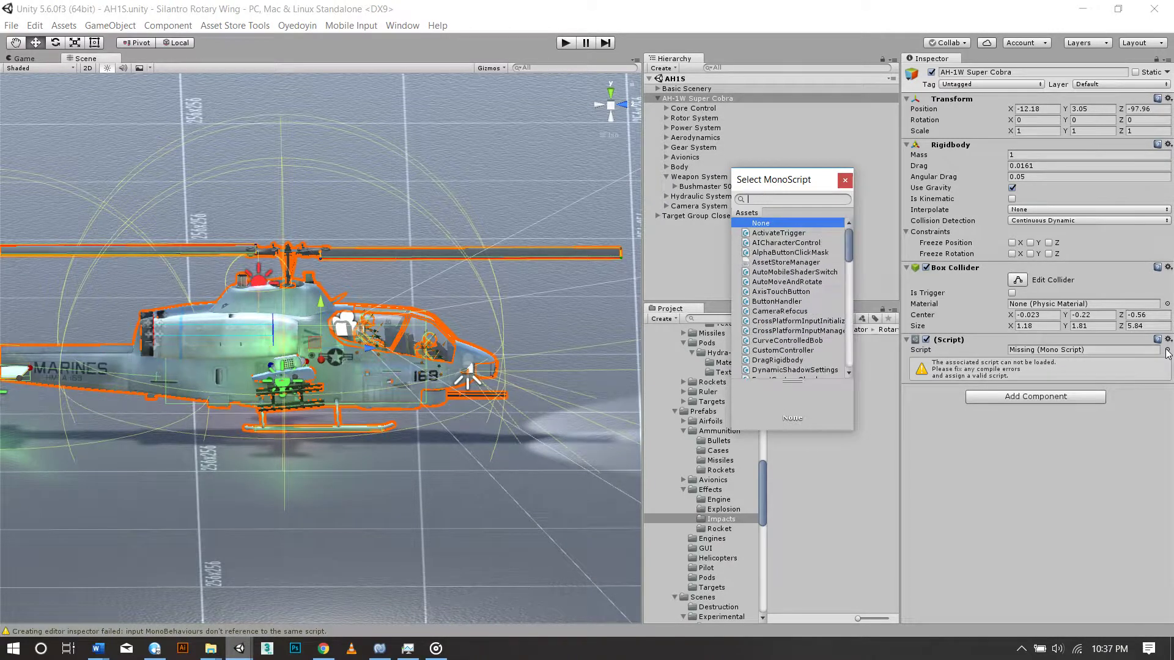
{"action": "type", "text": "Phantom"}
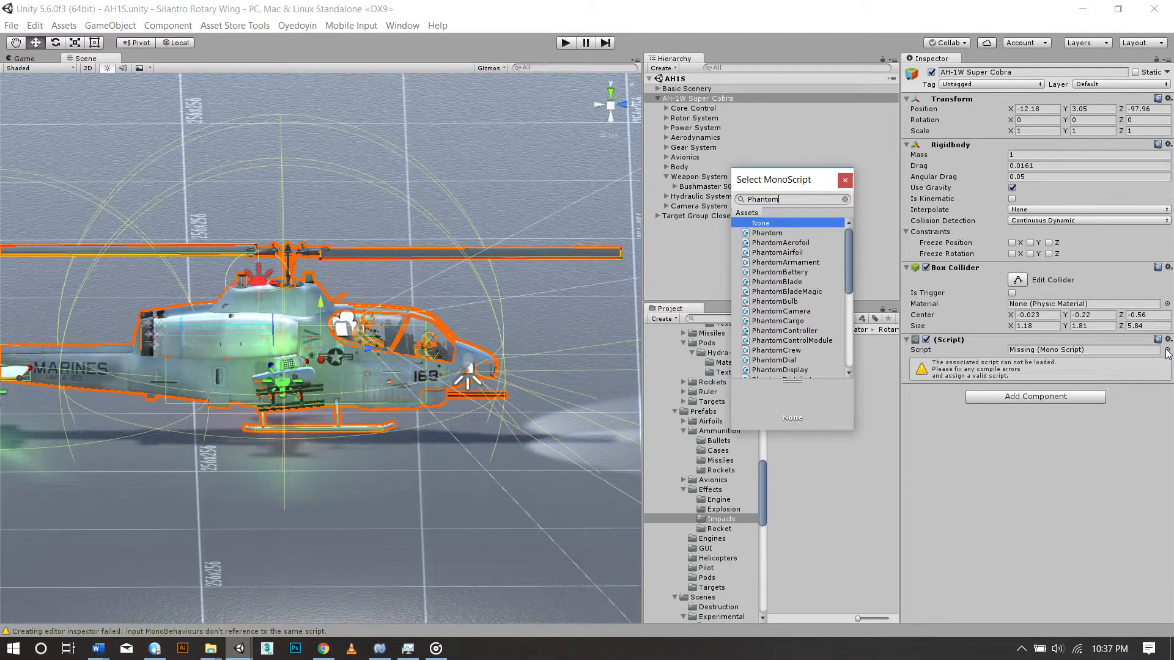
{"action": "type", "text": "Con"}
{"action": "key", "text": "Down"}
{"action": "key", "text": "Return"}
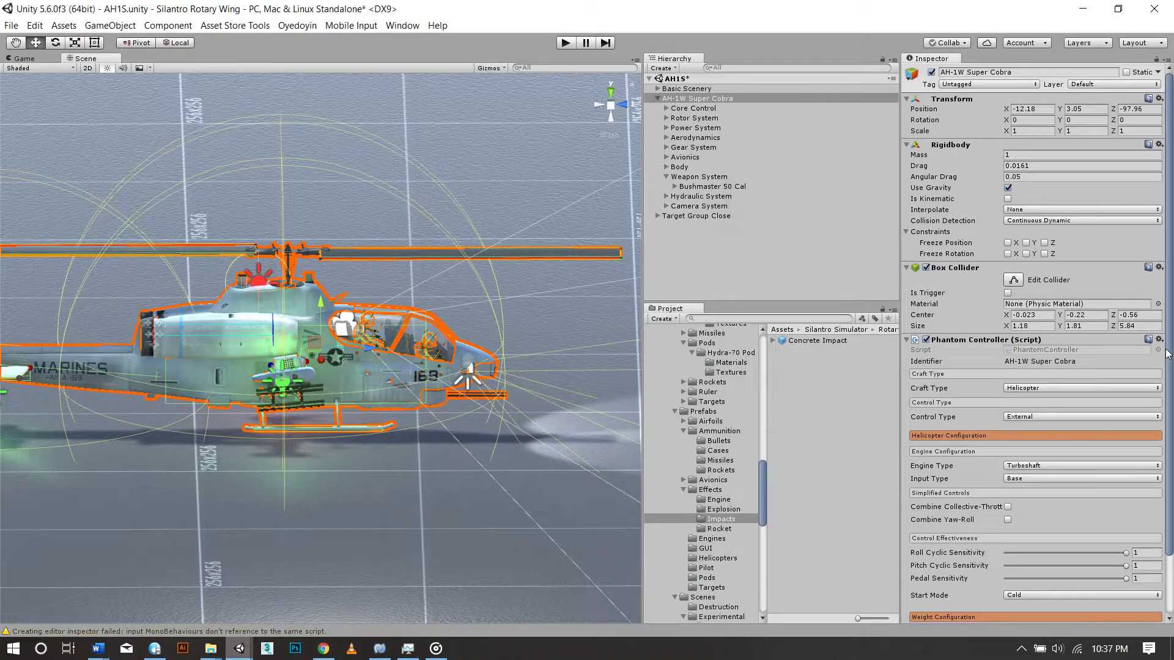
Set roll, pitch and pedal sensitivities to 0.858, 0.898 and 0.939, then start play mode
{"action": "scroll", "coordinate": [1168, 353], "scroll_direction": "down", "scroll_amount": 3}
{"action": "mouse_move", "coordinate": [1127, 484]}
{"action": "left_mouse_down"}
{"action": "mouse_move", "coordinate": [1110, 484]}
{"action": "mouse_move", "coordinate": [1118, 498]}
{"action": "left_mouse_up"}
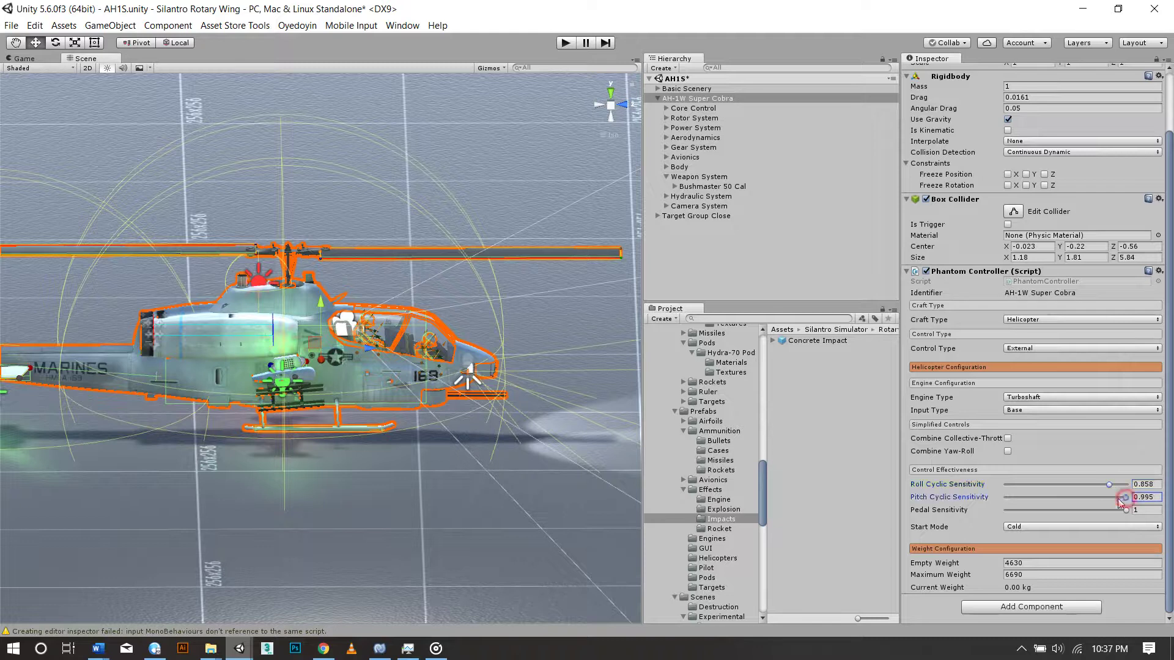
{"action": "left_click", "coordinate": [1126, 511]}
{"action": "left_click", "coordinate": [566, 42]}
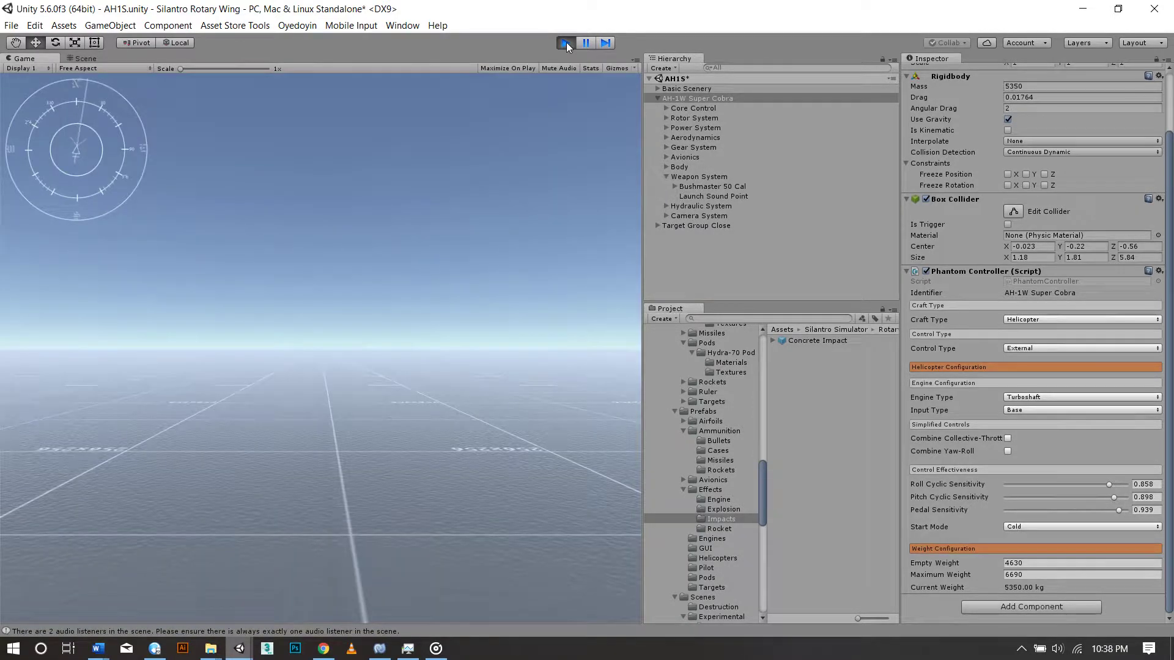
Stop play mode and trace the console's missing-script warning to the Airport Marker object
{"action": "left_click", "coordinate": [566, 42]}
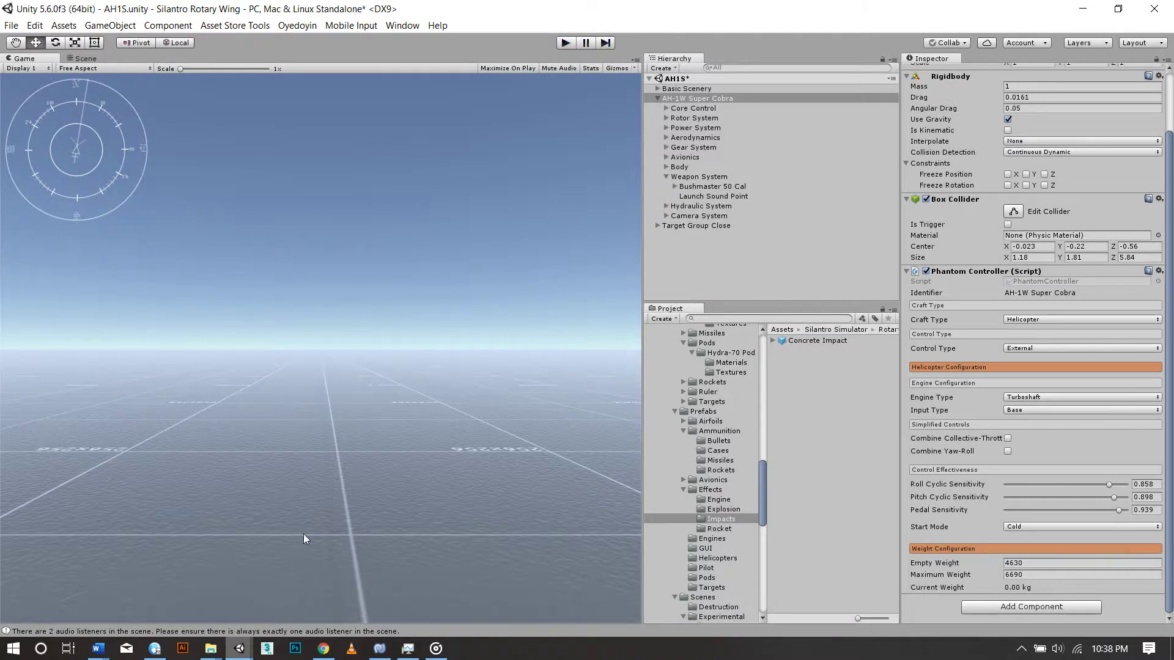
{"action": "left_click", "coordinate": [238, 631]}
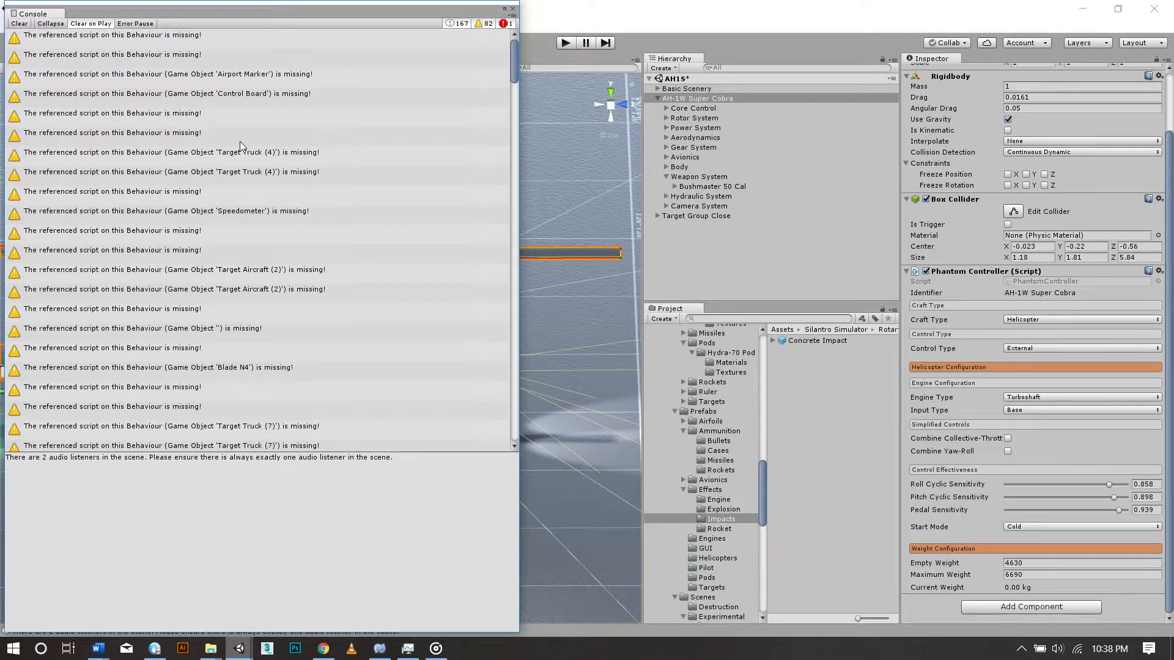
{"action": "left_click", "coordinate": [181, 38]}
{"action": "left_click", "coordinate": [195, 74]}
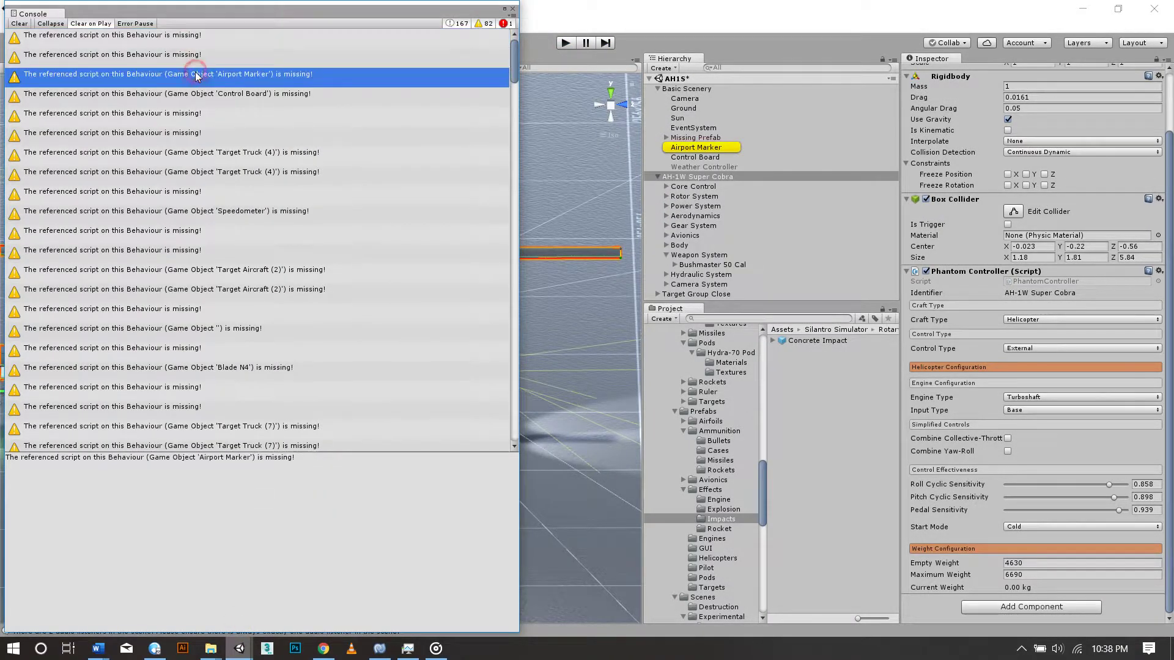
Close the console and delete the Basic Scenery object from the scene
{"action": "left_click", "coordinate": [513, 9]}
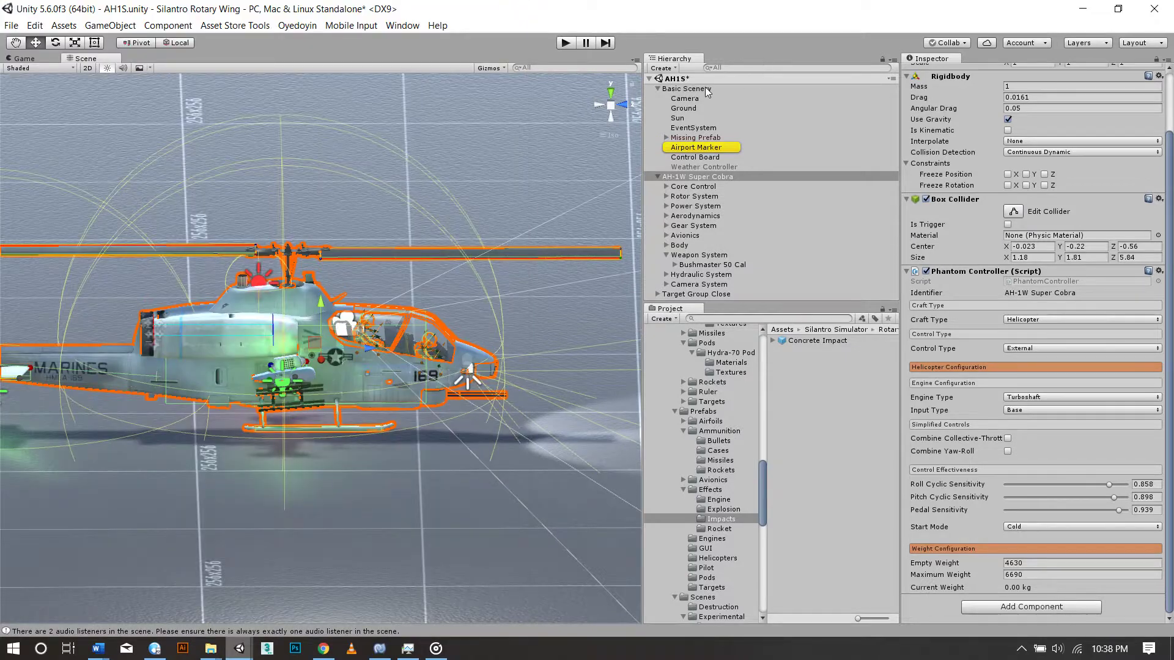
{"action": "left_click", "coordinate": [706, 86]}
{"action": "key", "text": "Delete"}
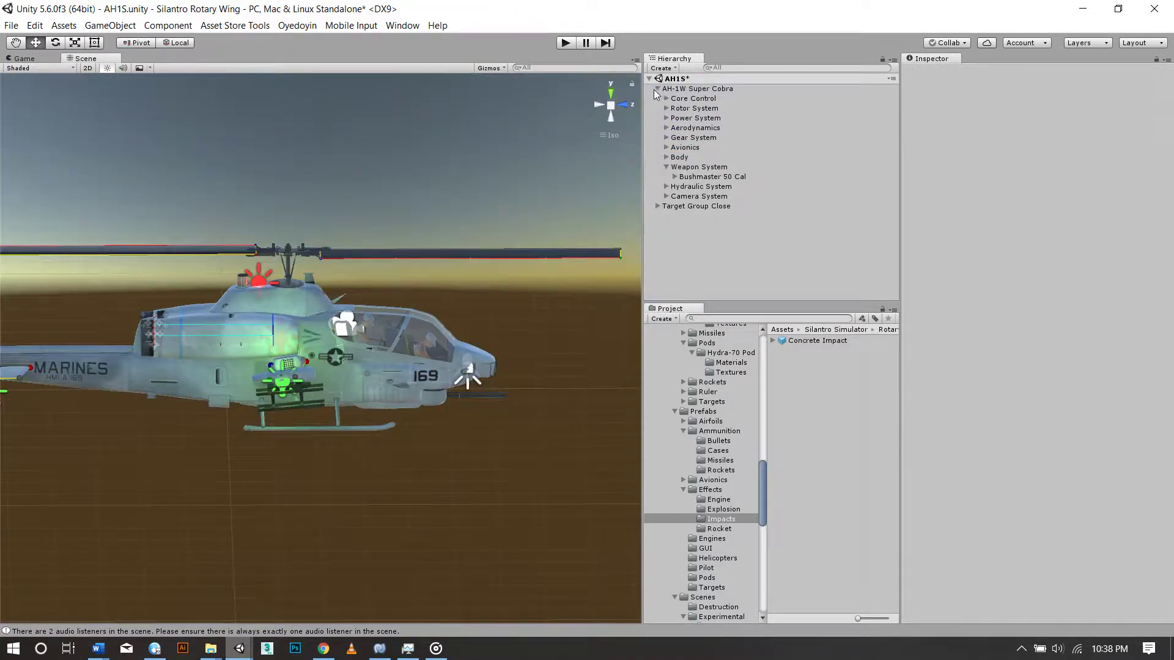
Add Basic Scenery back into the scene from a 'basic' project search
{"action": "left_click", "coordinate": [657, 89]}
{"action": "left_click", "coordinate": [812, 319]}
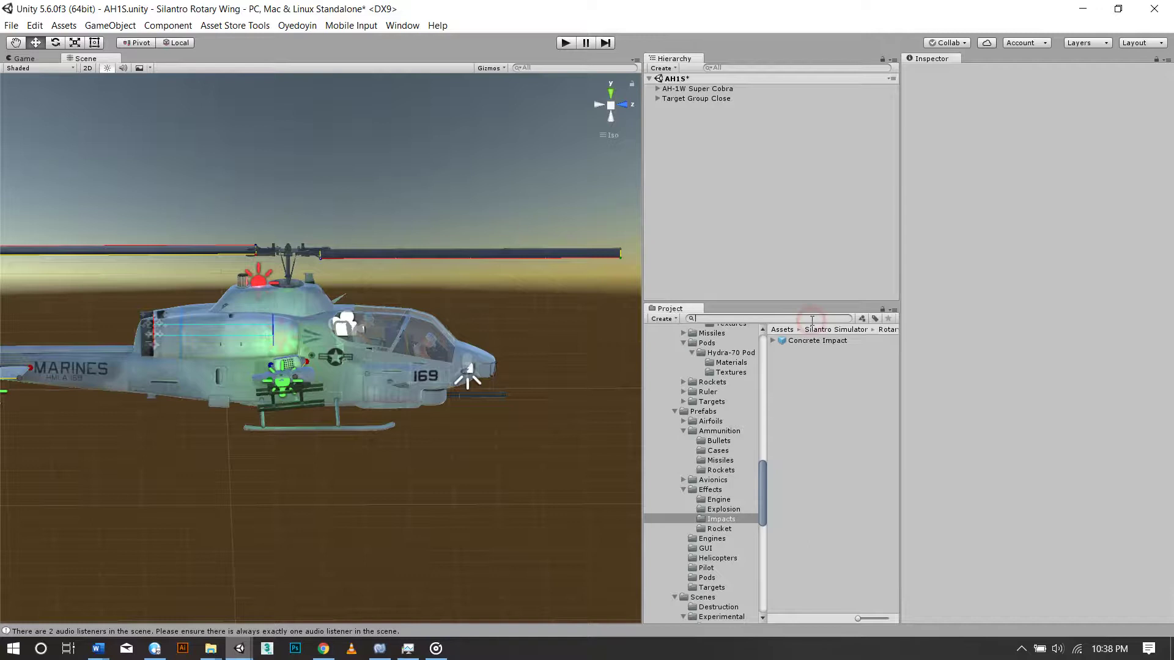
{"action": "type", "text": "basic"}
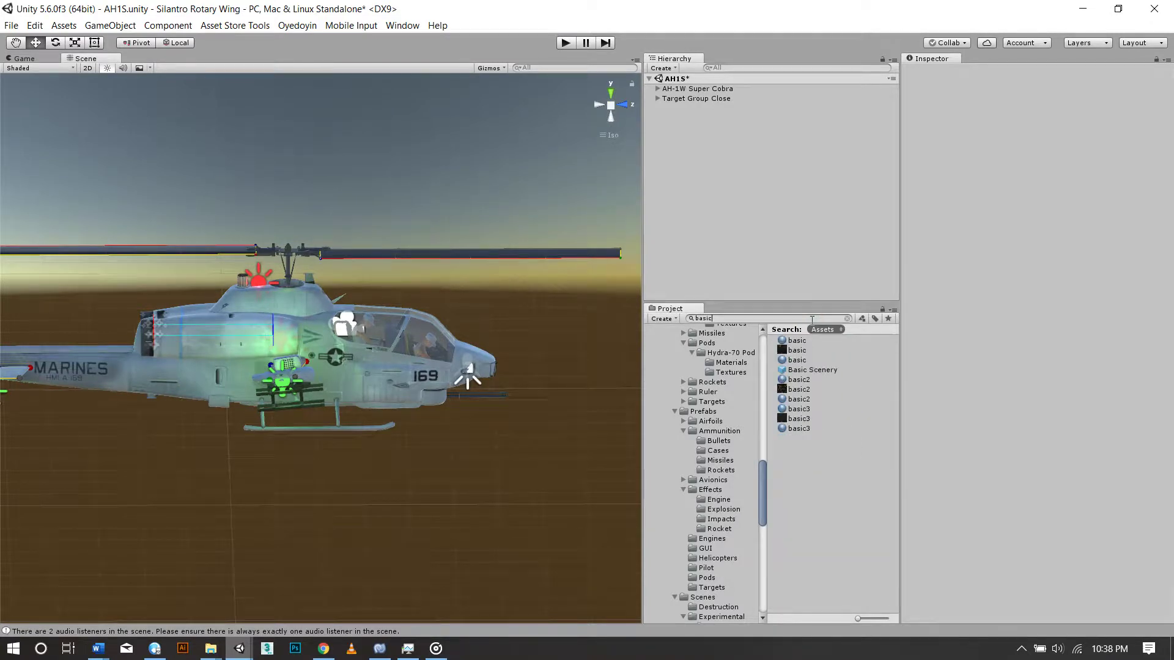
{"action": "left_click_drag", "start_coordinate": [805, 371], "coordinate": [702, 86]}
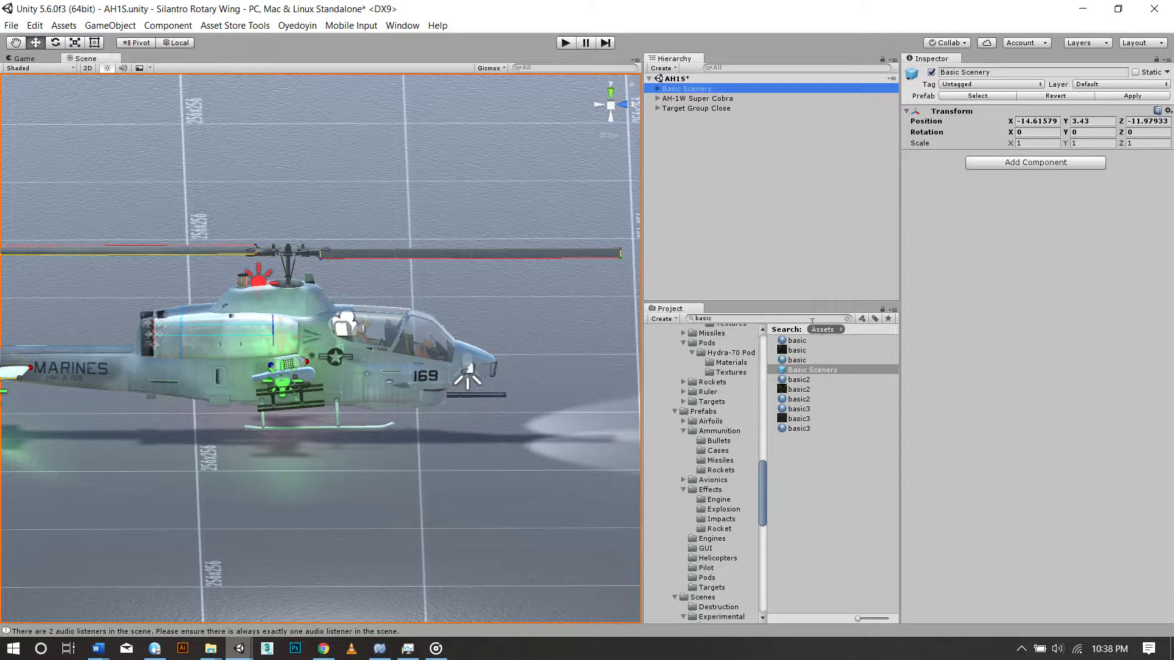
Add the Phantom Canvas to the Hierarchy from a 'canva' project search
{"action": "left_click", "coordinate": [812, 318]}
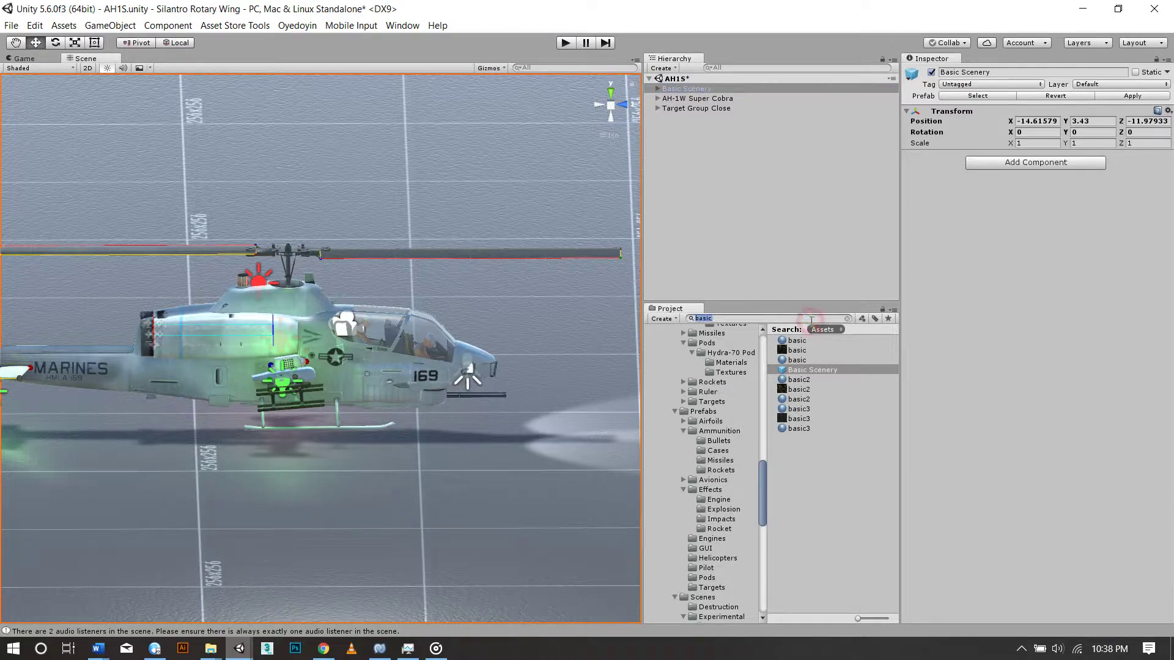
{"action": "type", "text": "canva"}
{"action": "left_click_drag", "start_coordinate": [805, 341], "coordinate": [680, 89]}
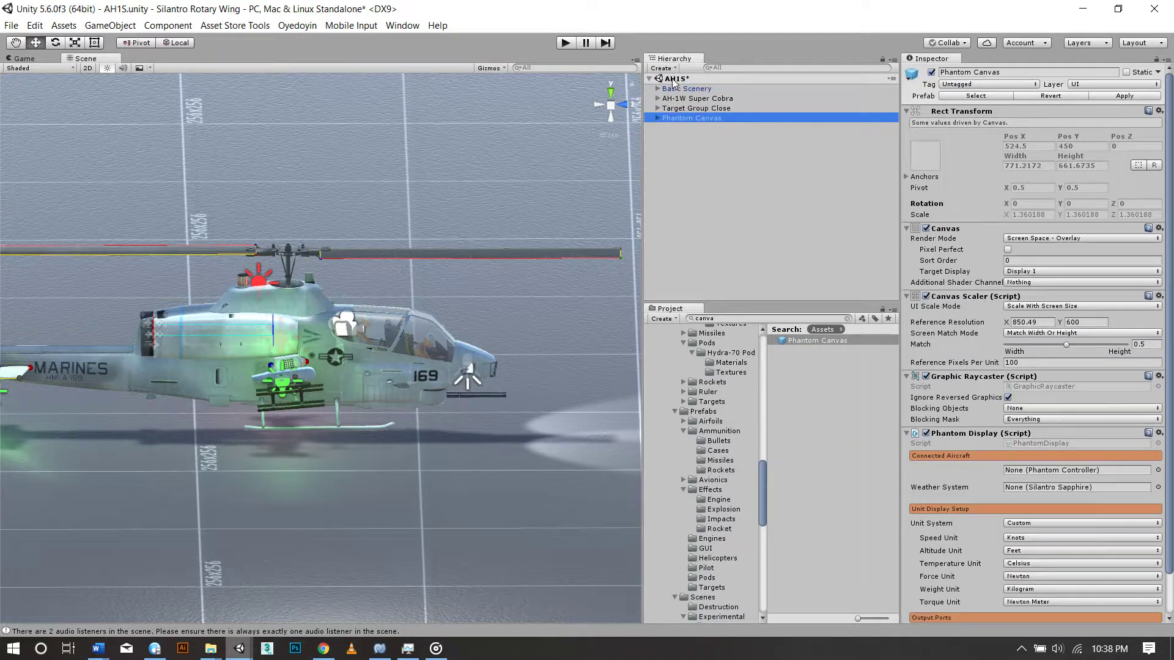
{"action": "scroll", "coordinate": [1099, 441], "scroll_direction": "down", "scroll_amount": 3}
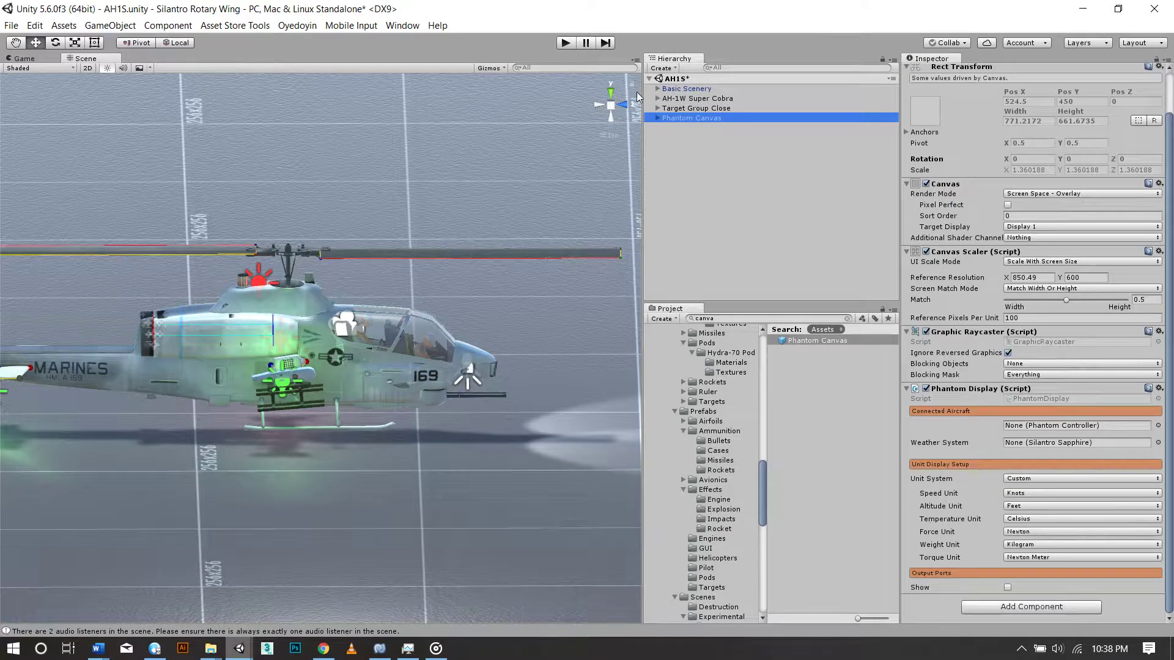
Link the Weather Controller and AH-1W Super Cobra to the Phantom Display fields
{"action": "left_click", "coordinate": [658, 89]}
{"action": "mouse_move", "coordinate": [694, 128]}
{"action": "left_mouse_down"}
{"action": "mouse_move", "coordinate": [1103, 353]}
{"action": "mouse_move", "coordinate": [1069, 443]}
{"action": "left_mouse_up"}
{"action": "left_click_drag", "start_coordinate": [685, 156], "coordinate": [1049, 426]}
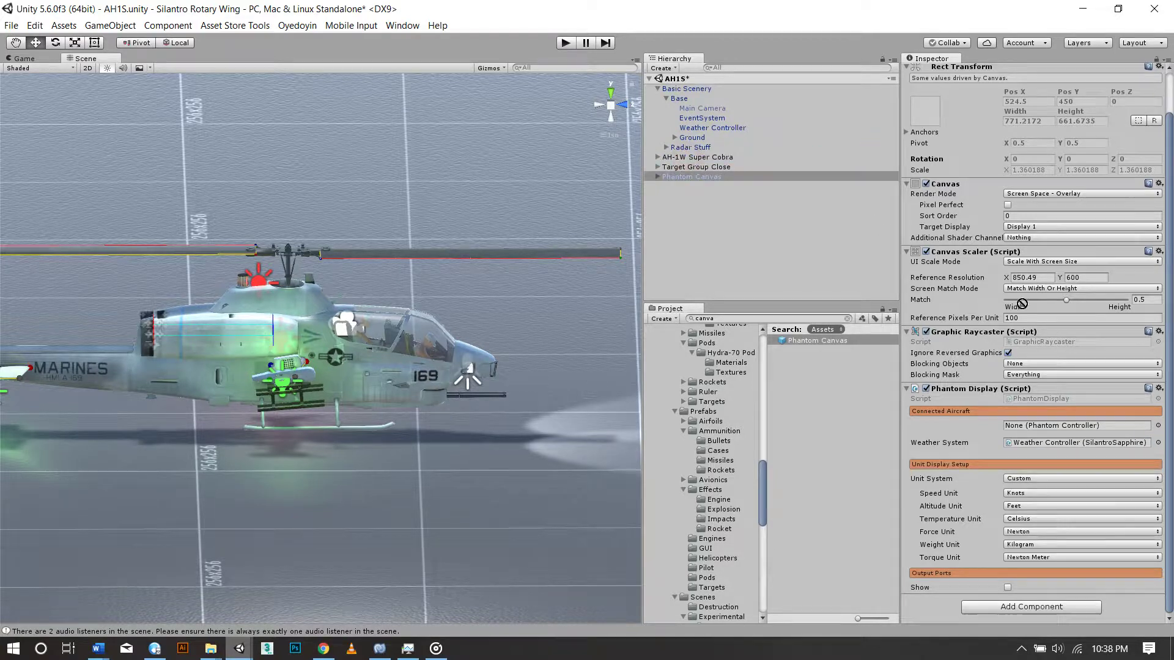
{"action": "left_click", "coordinate": [658, 89]}
Save the scene and start play mode to test the HUD
{"action": "left_click", "coordinate": [12, 25]}
{"action": "left_click", "coordinate": [42, 74]}
{"action": "left_click", "coordinate": [566, 43]}
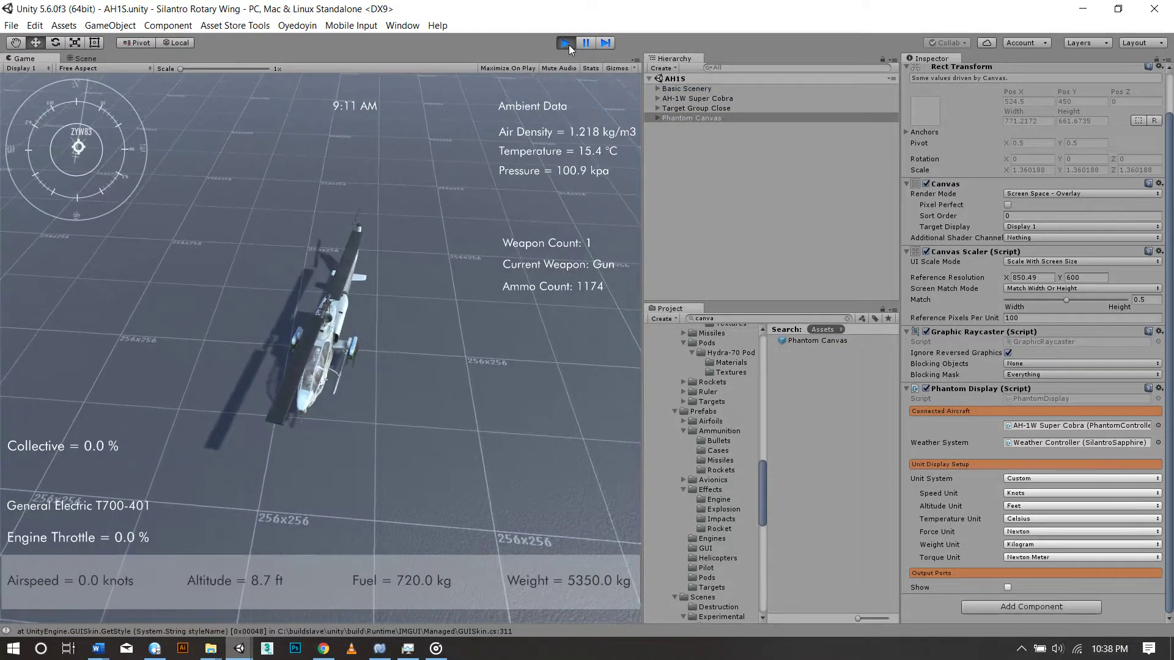
Stop play mode, clear the console, and delete Target Group Close from the scene
{"action": "left_click", "coordinate": [567, 43]}
{"action": "mouse_move", "coordinate": [163, 639]}
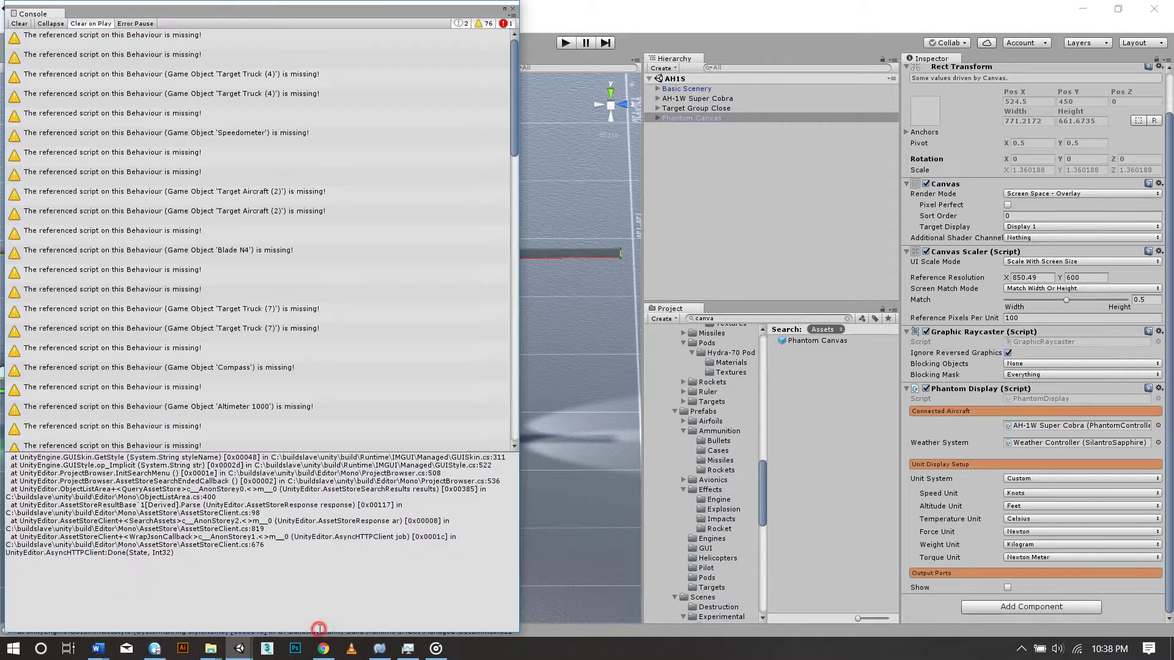
{"action": "left_click", "coordinate": [317, 630]}
{"action": "left_click", "coordinate": [20, 25]}
{"action": "left_click", "coordinate": [513, 8]}
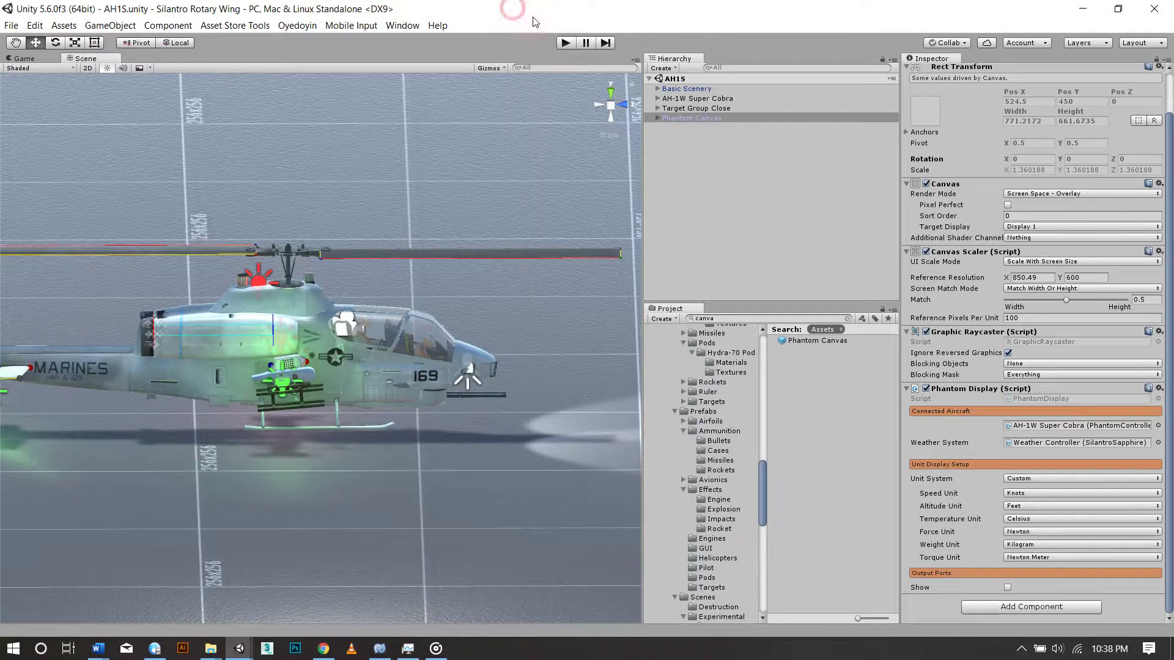
{"action": "left_click", "coordinate": [704, 109]}
{"action": "key", "text": "Delete"}
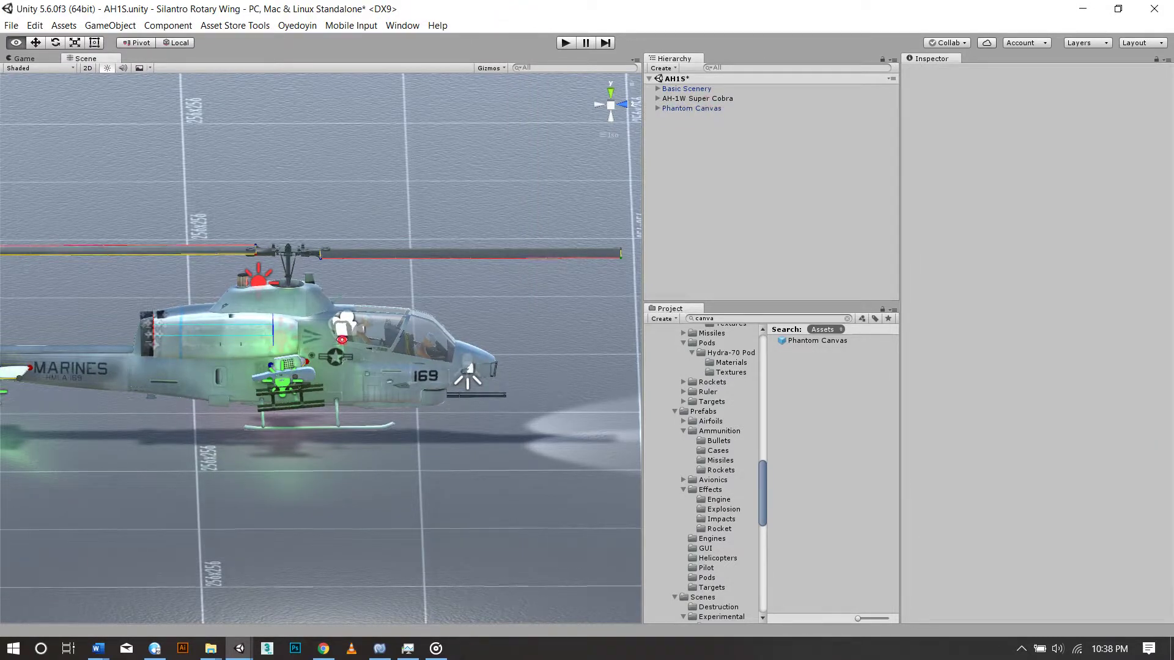
Lower the AH-1W Super Cobra slightly to Position Y 2.91
{"action": "left_click_drag", "start_coordinate": [599, 275], "coordinate": [505, 348], "text": "alt"}
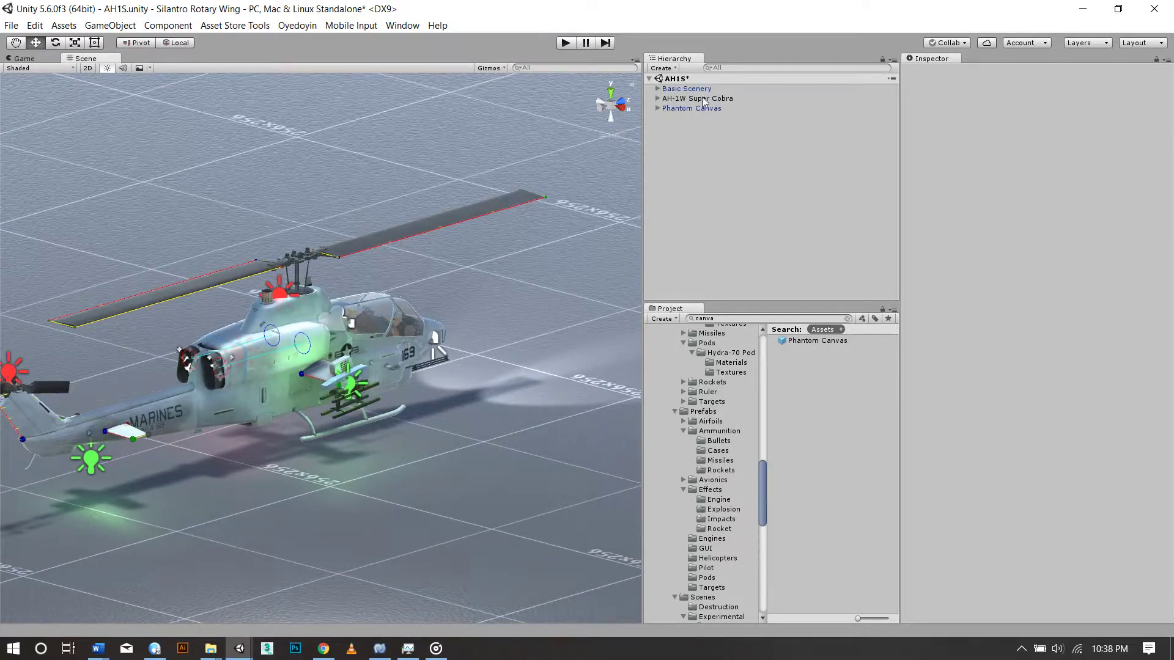
{"action": "left_click", "coordinate": [703, 99]}
{"action": "left_click_drag", "start_coordinate": [323, 306], "coordinate": [323, 308]}
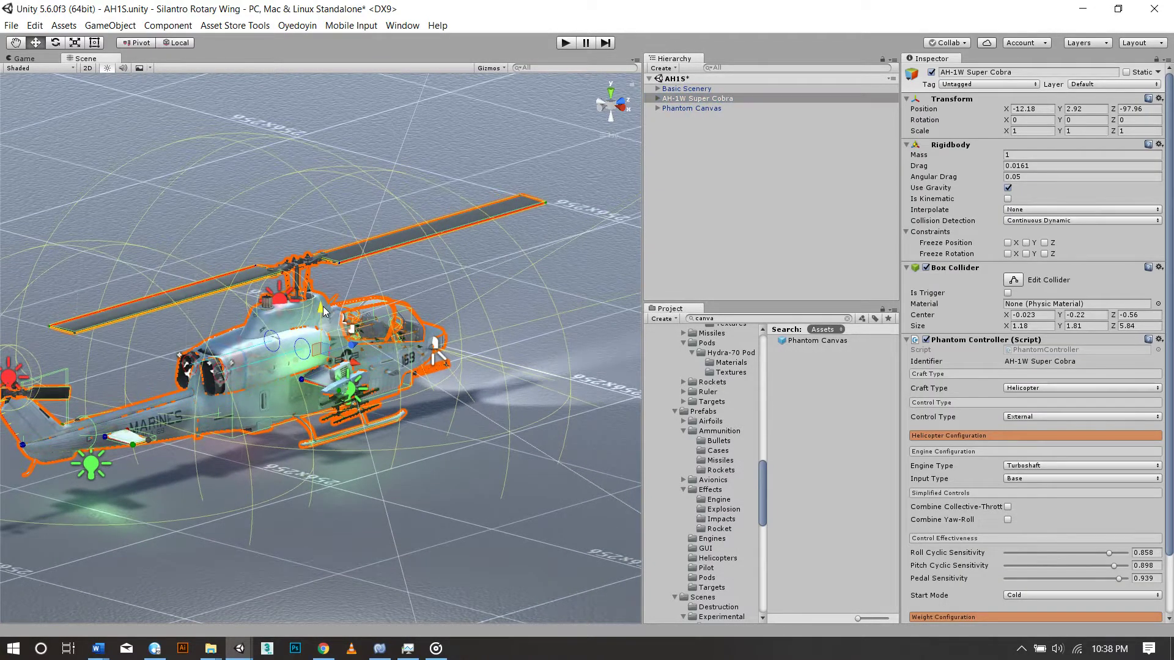
{"action": "left_click", "coordinate": [11, 25]}
Save the scene and run a brief play test
{"action": "left_click", "coordinate": [47, 75]}
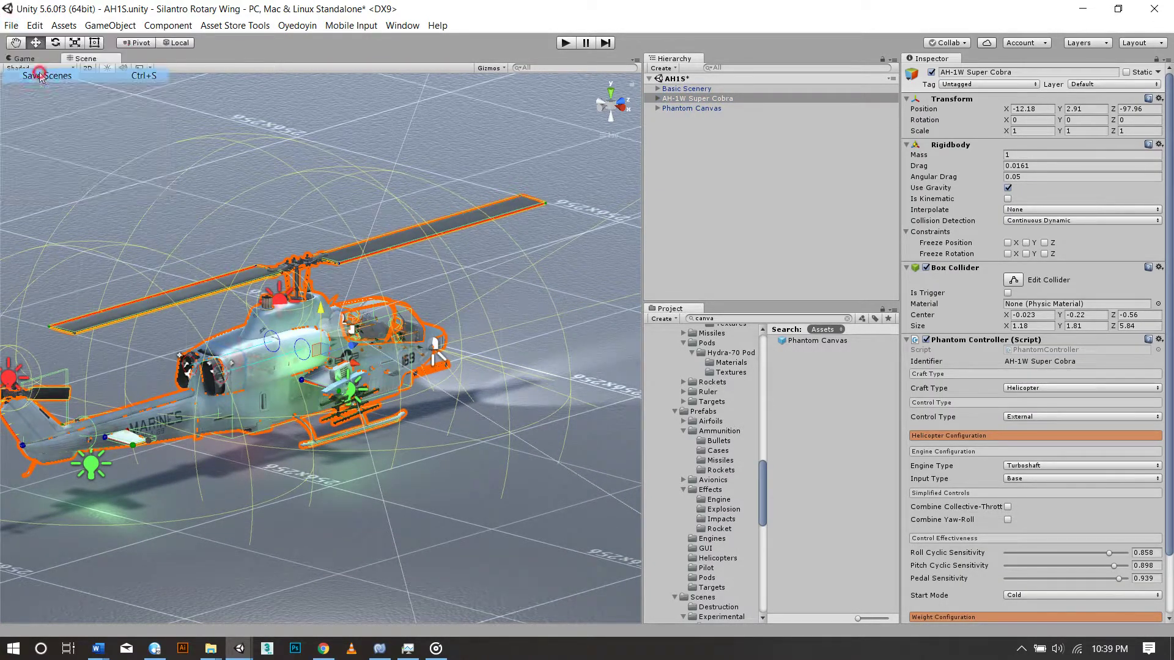
{"action": "left_click", "coordinate": [566, 43]}
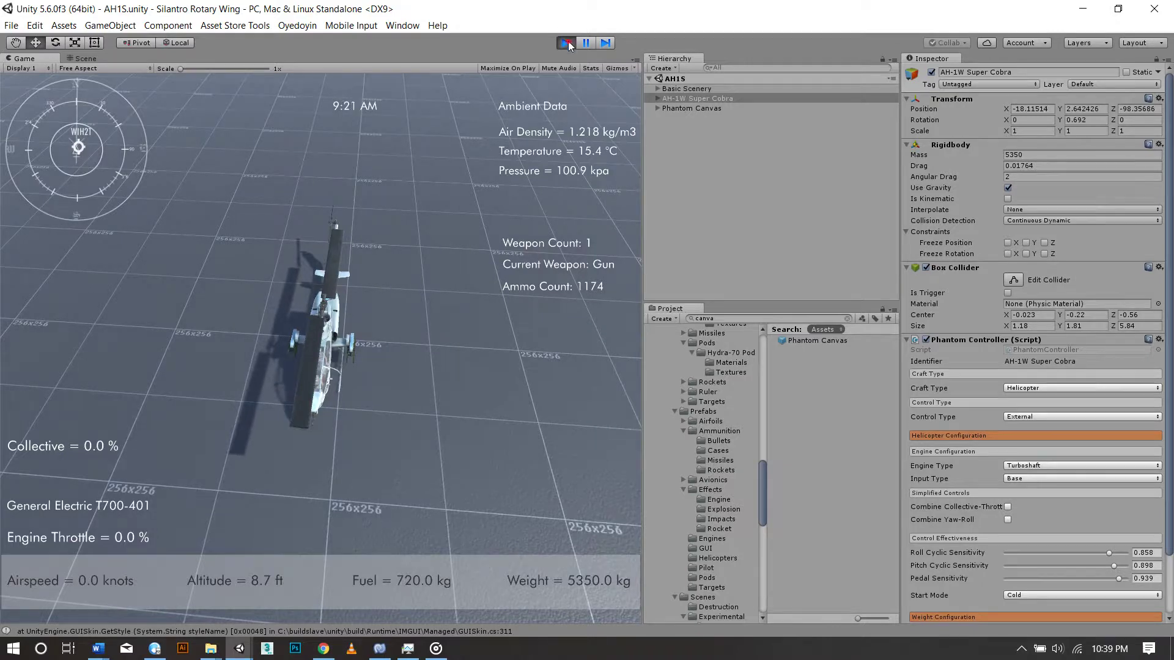
{"action": "left_click", "coordinate": [566, 42]}
Trace console missing-script warnings to Horizon and read the tail rotor blade error
{"action": "left_click", "coordinate": [162, 634]}
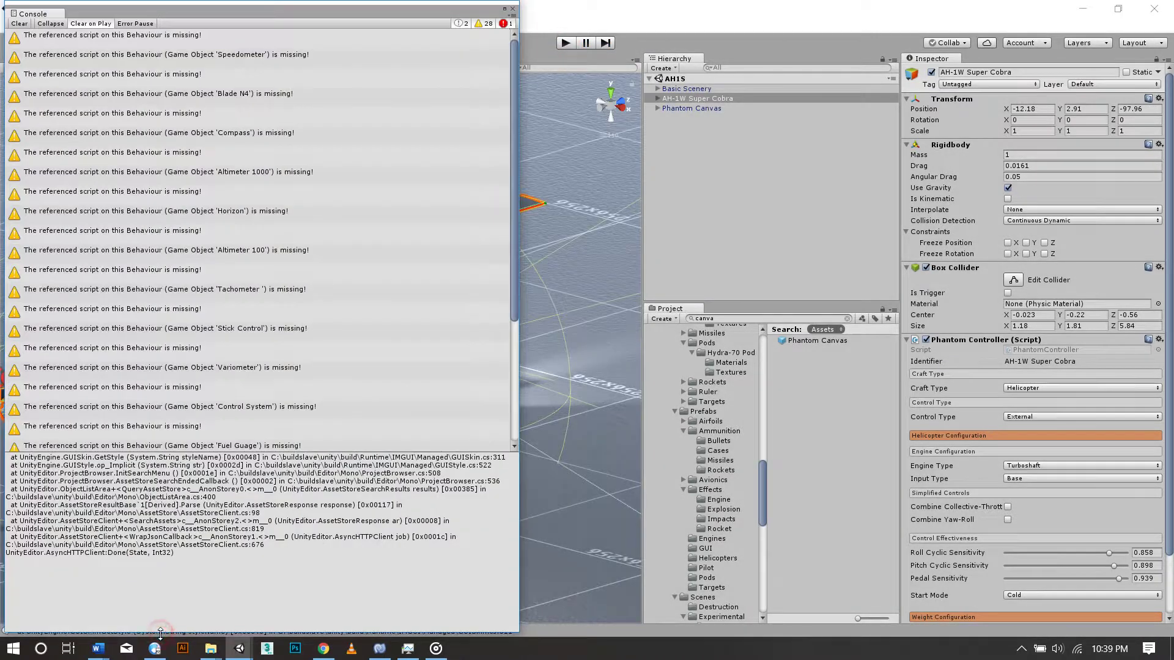
{"action": "left_click", "coordinate": [187, 112]}
{"action": "left_click", "coordinate": [195, 189]}
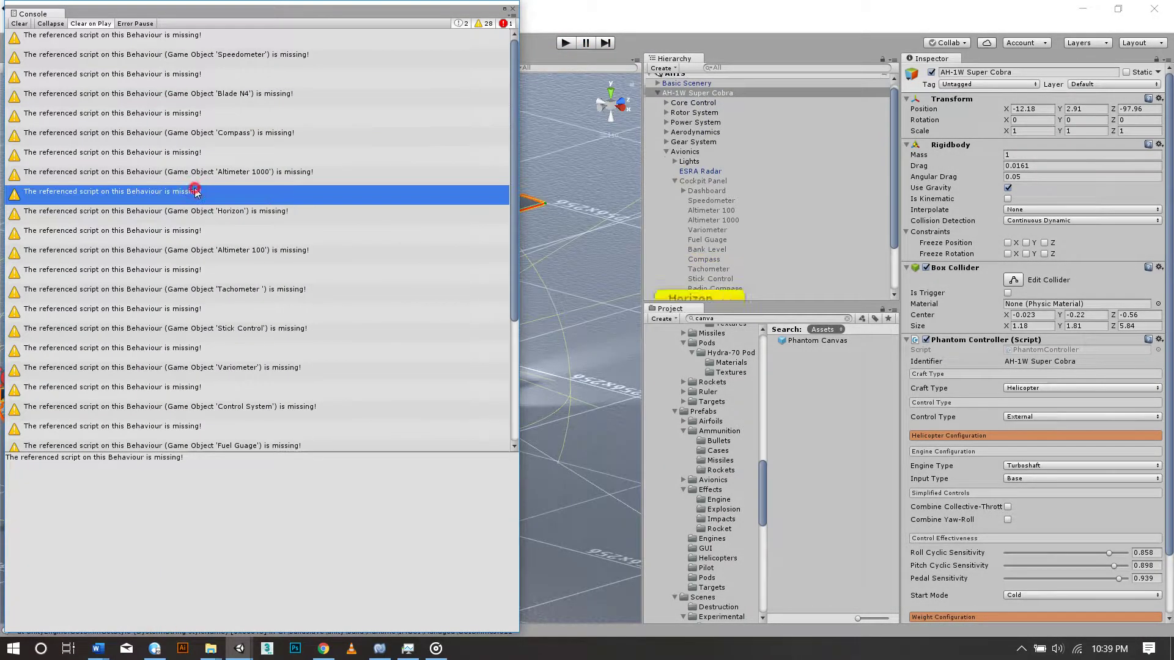
{"action": "scroll", "coordinate": [194, 188], "scroll_direction": "down", "scroll_amount": 5}
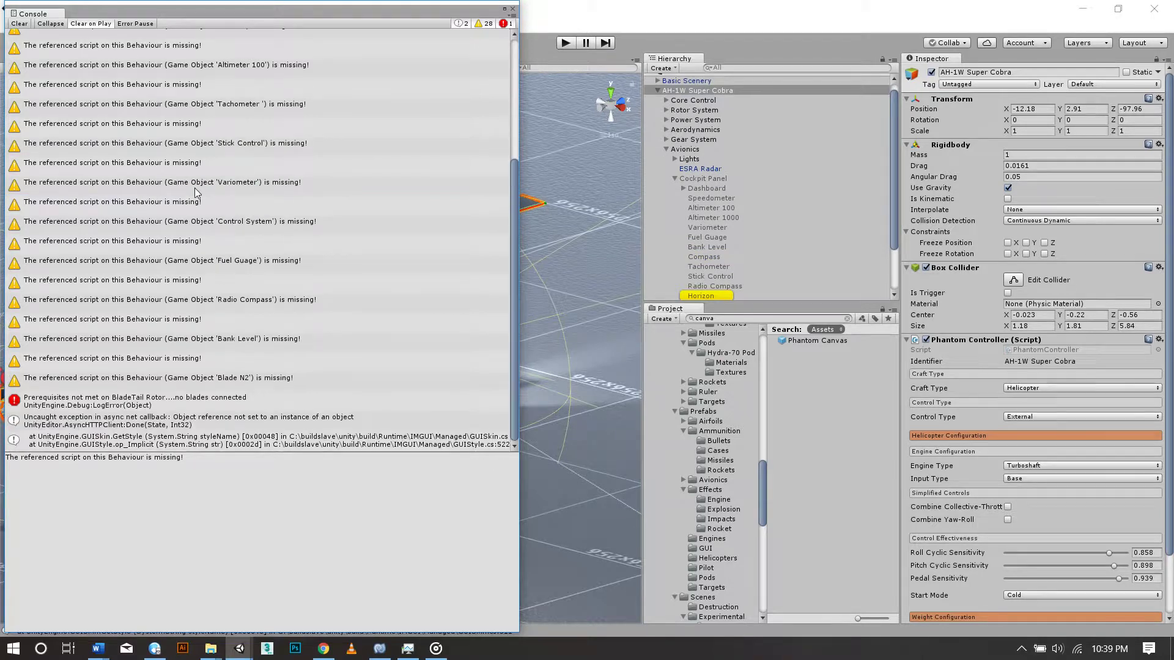
{"action": "left_click", "coordinate": [136, 401]}
{"action": "left_click", "coordinate": [513, 9]}
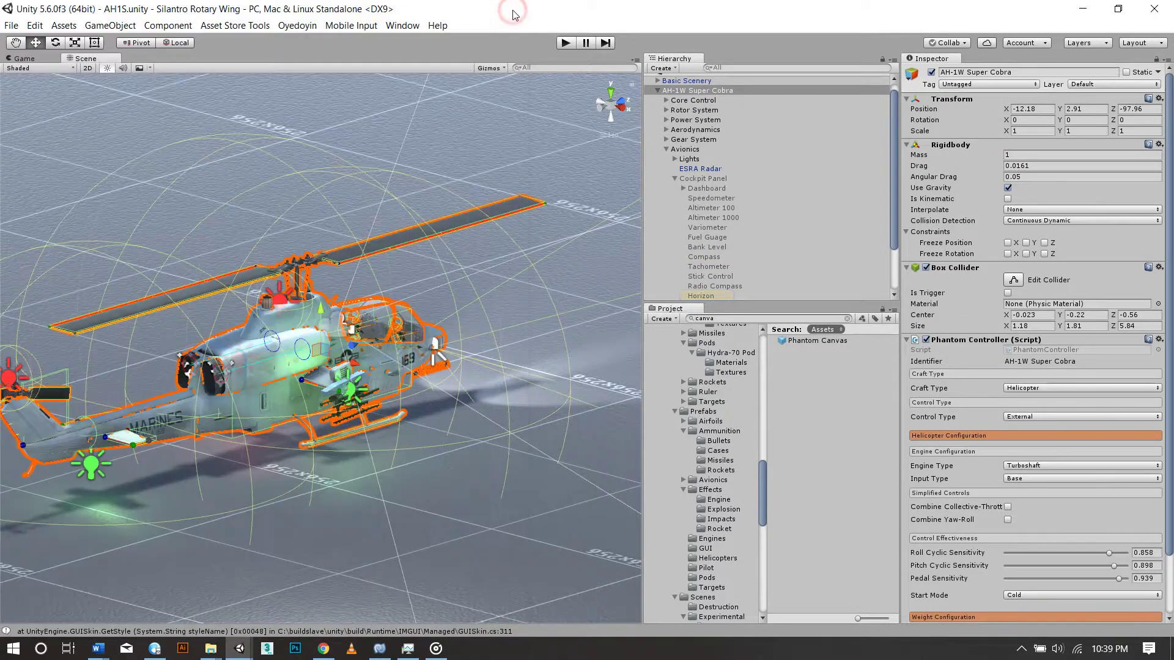
Assign the PhantomBlade script to tail rotor Blade N4's missing script slot
{"action": "left_click", "coordinate": [667, 150]}
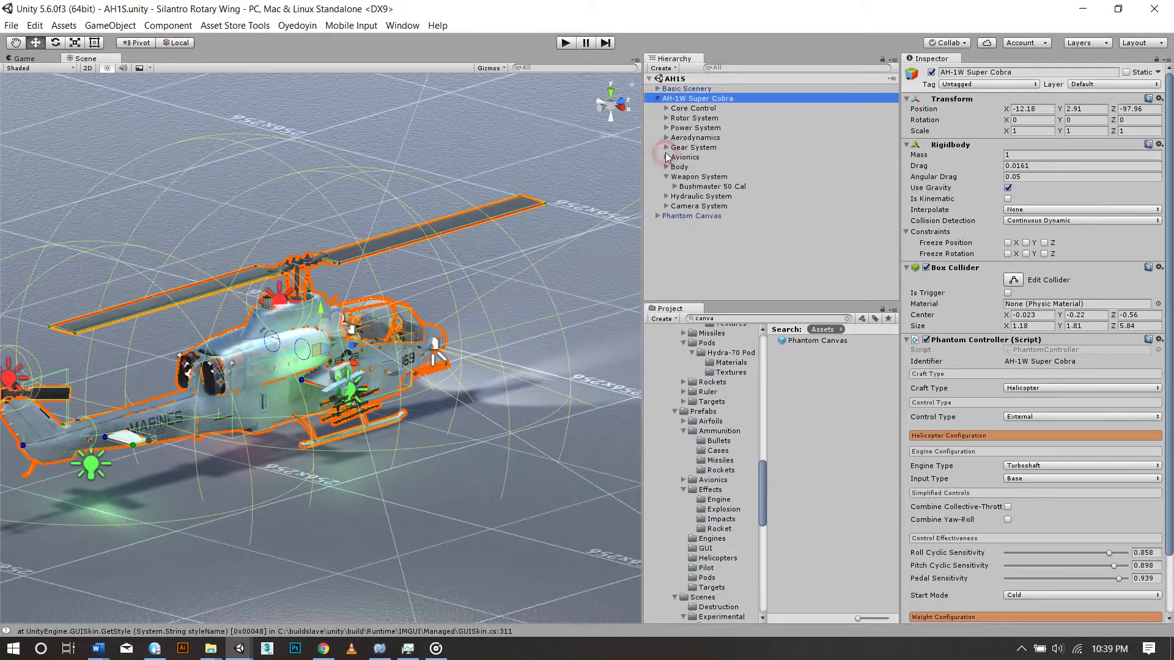
{"action": "left_click", "coordinate": [666, 118]}
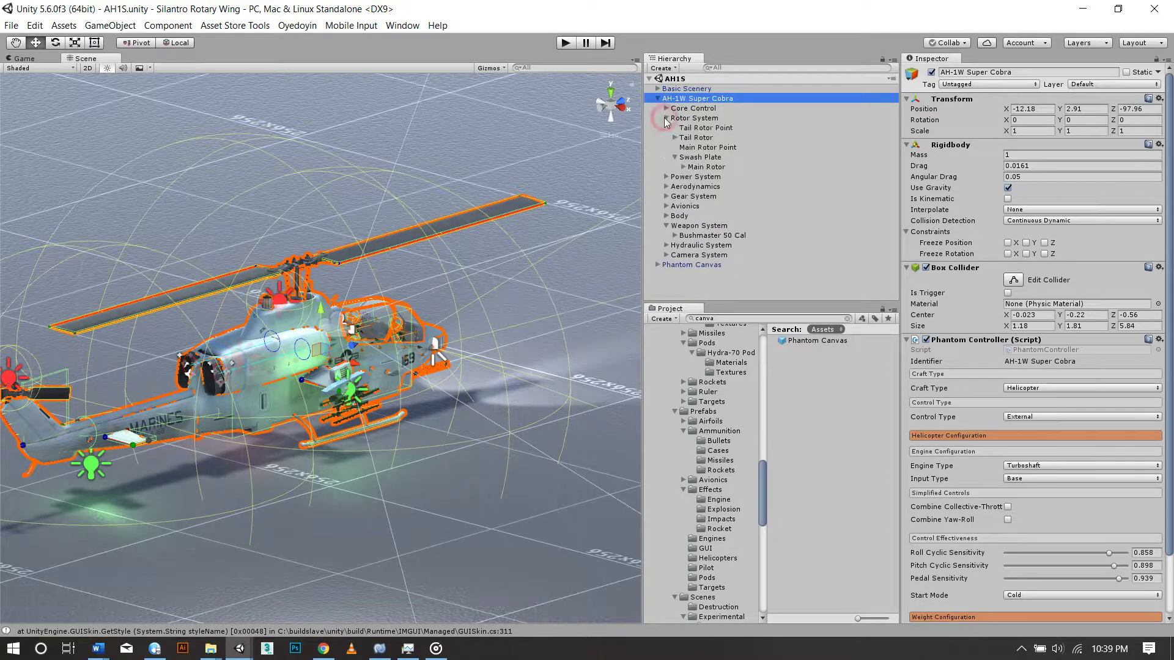
{"action": "left_click", "coordinate": [675, 137]}
{"action": "left_click", "coordinate": [695, 148]}
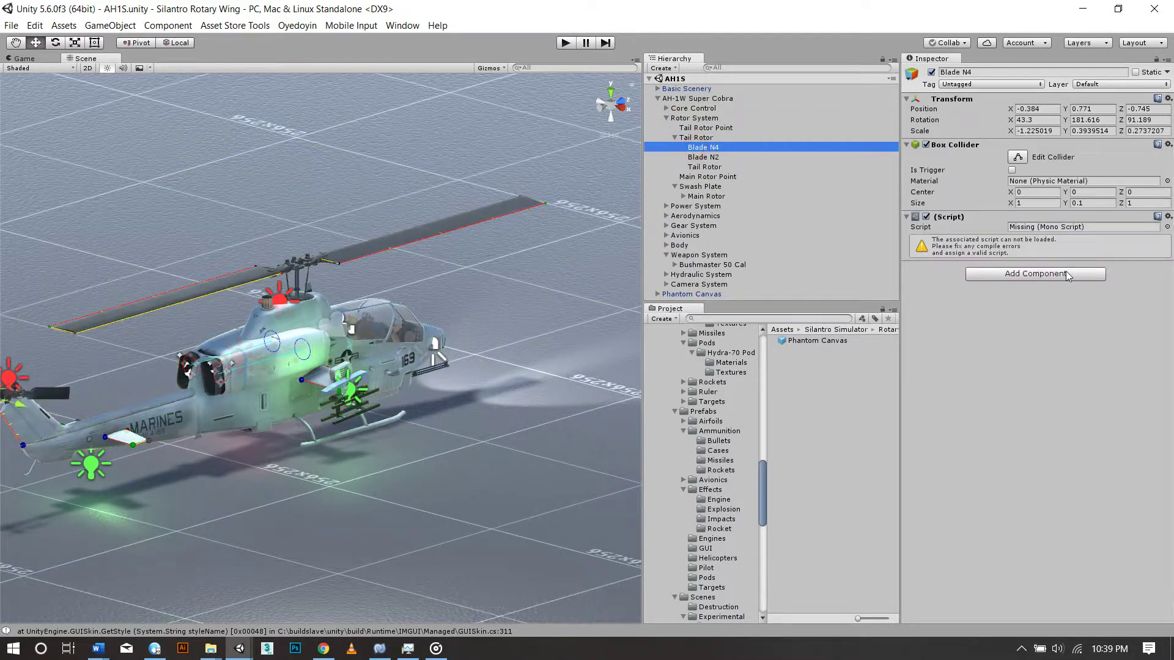
{"action": "left_click", "coordinate": [1167, 227]}
{"action": "type", "text": "blade"}
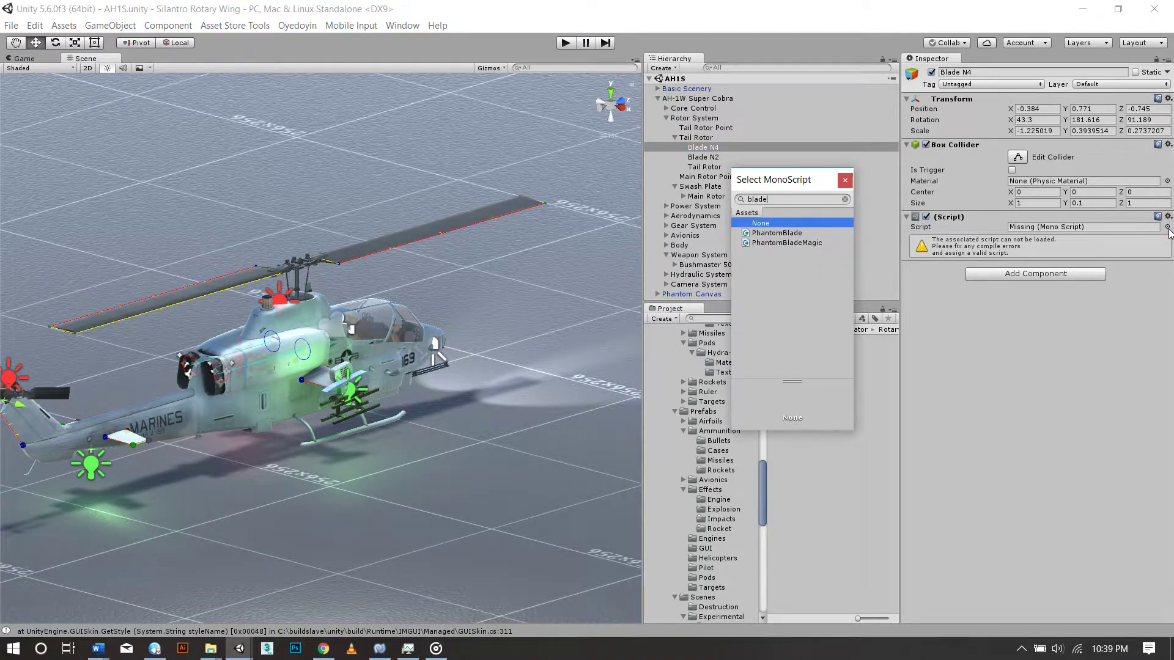
{"action": "key", "text": "Down"}
{"action": "key", "text": "Return"}
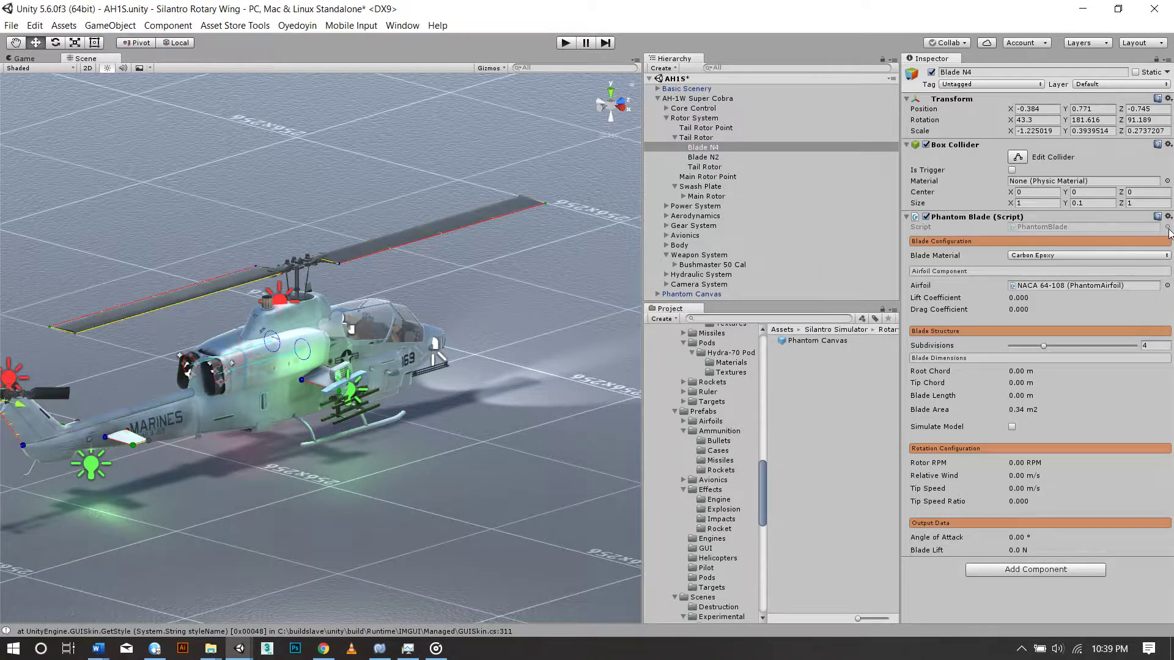
Assign PhantomBlade to tail rotor Blade N2 and save the scene
{"action": "left_click", "coordinate": [711, 157]}
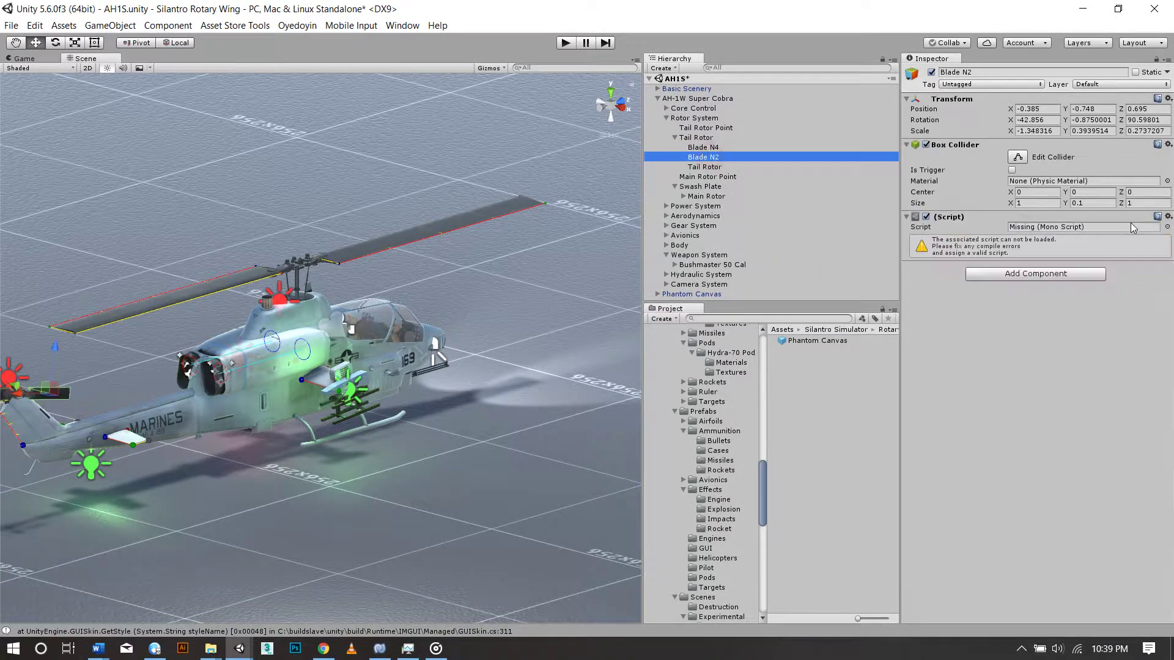
{"action": "left_click", "coordinate": [1168, 227]}
{"action": "type", "text": "blad"}
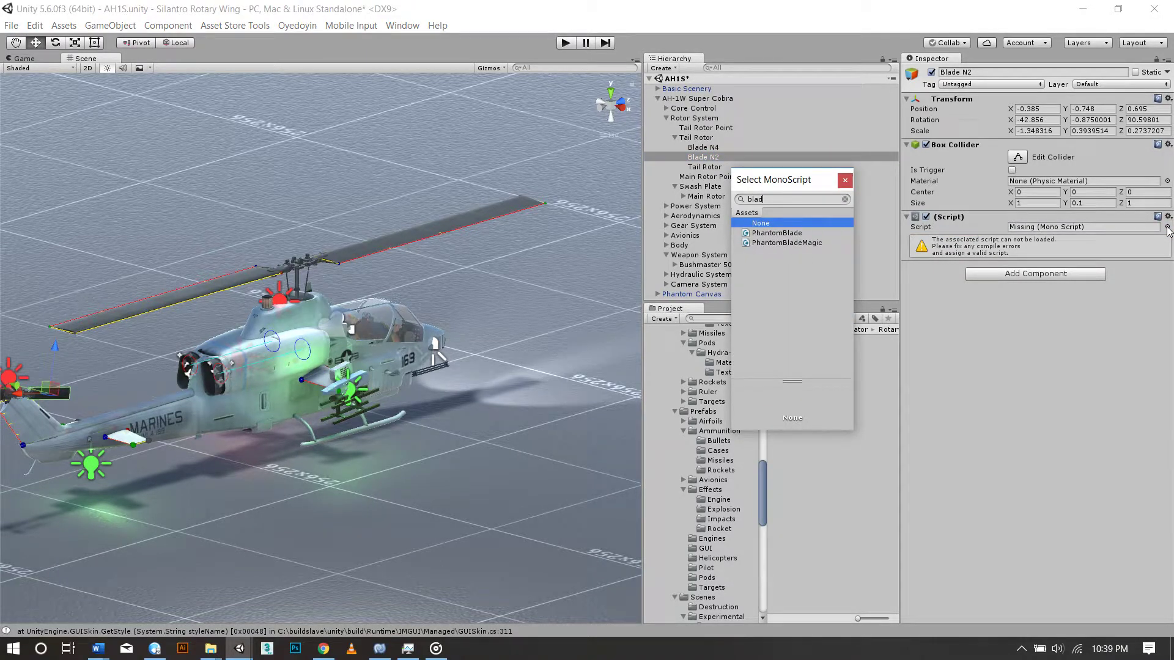
{"action": "key", "text": "Down"}
{"action": "key", "text": "Return"}
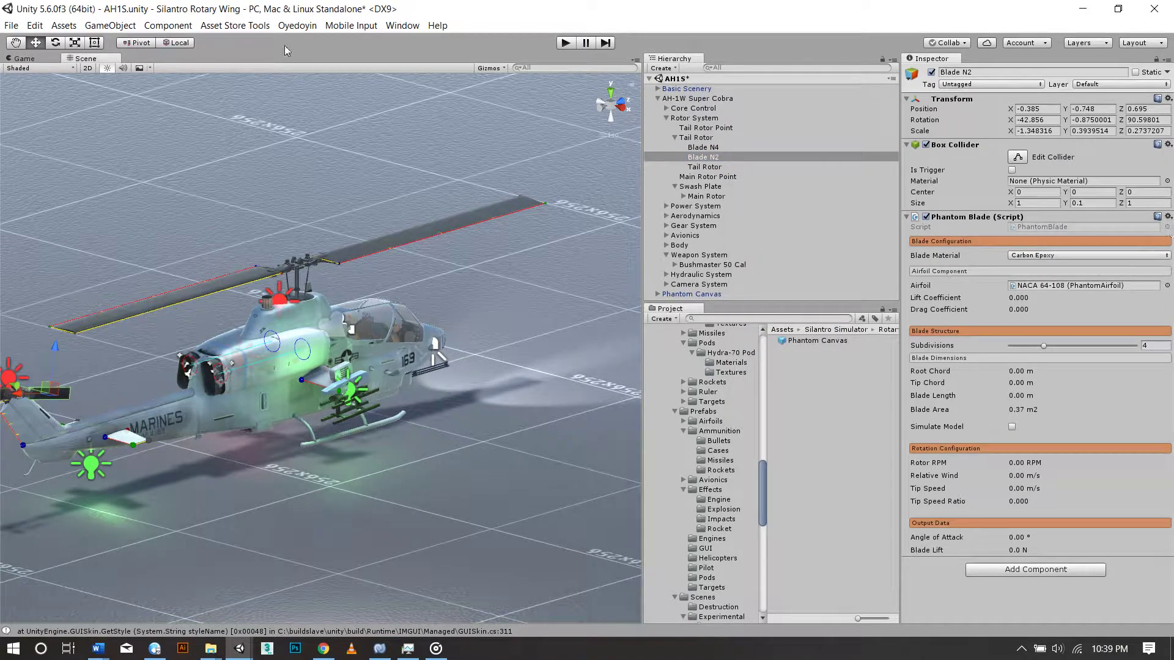
{"action": "left_click", "coordinate": [11, 25]}
{"action": "left_click", "coordinate": [25, 74]}
Run a quick play test and check the console's missing-script warnings
{"action": "left_click", "coordinate": [565, 45]}
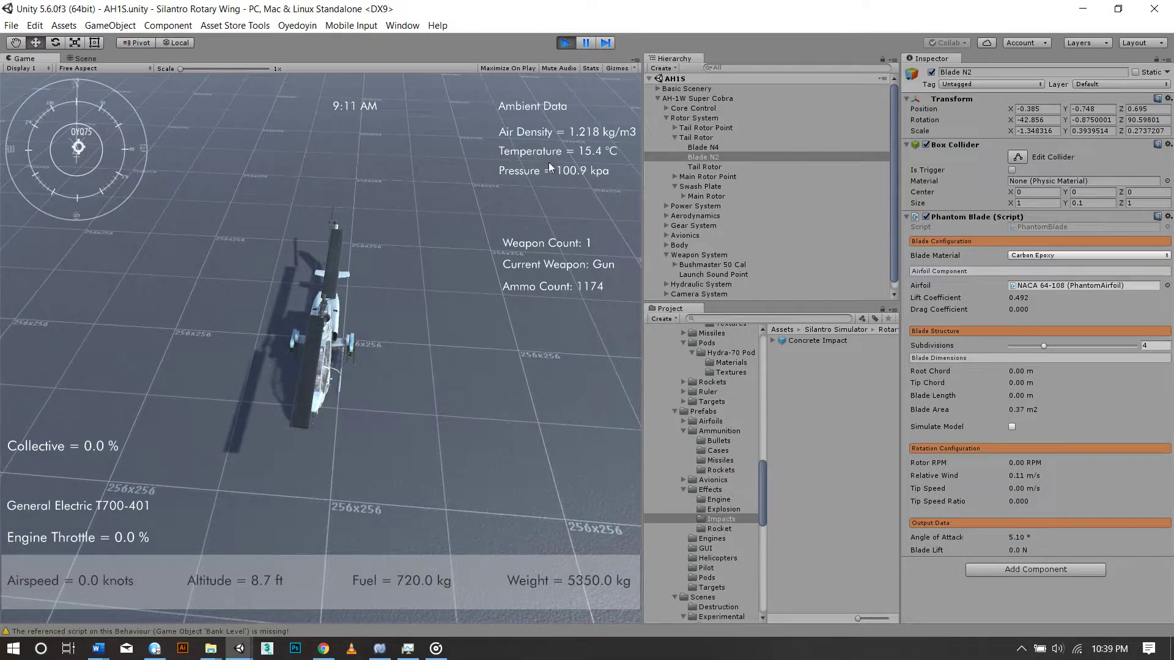
{"action": "left_click", "coordinate": [565, 43]}
{"action": "mouse_move", "coordinate": [154, 648]}
{"action": "left_click", "coordinate": [281, 632]}
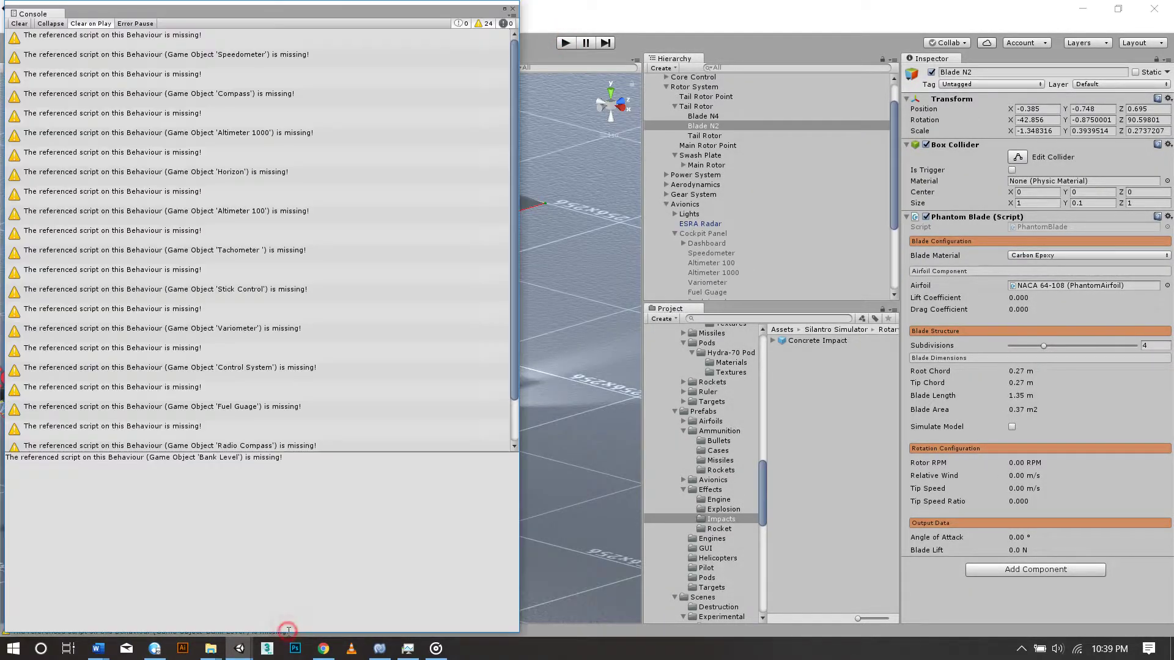
{"action": "left_click", "coordinate": [512, 9]}
Play-test again, cycling camera views with C and trying to start engines with F1
{"action": "left_click", "coordinate": [565, 43]}
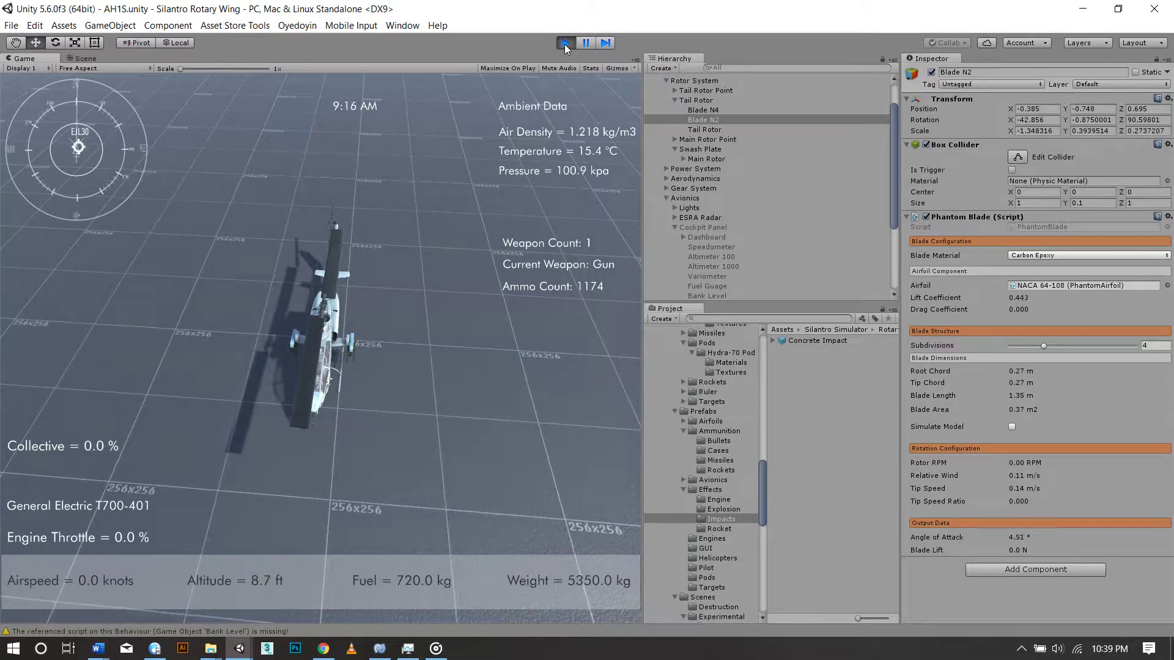
{"action": "key", "text": "c"}
{"action": "key", "text": "c"}
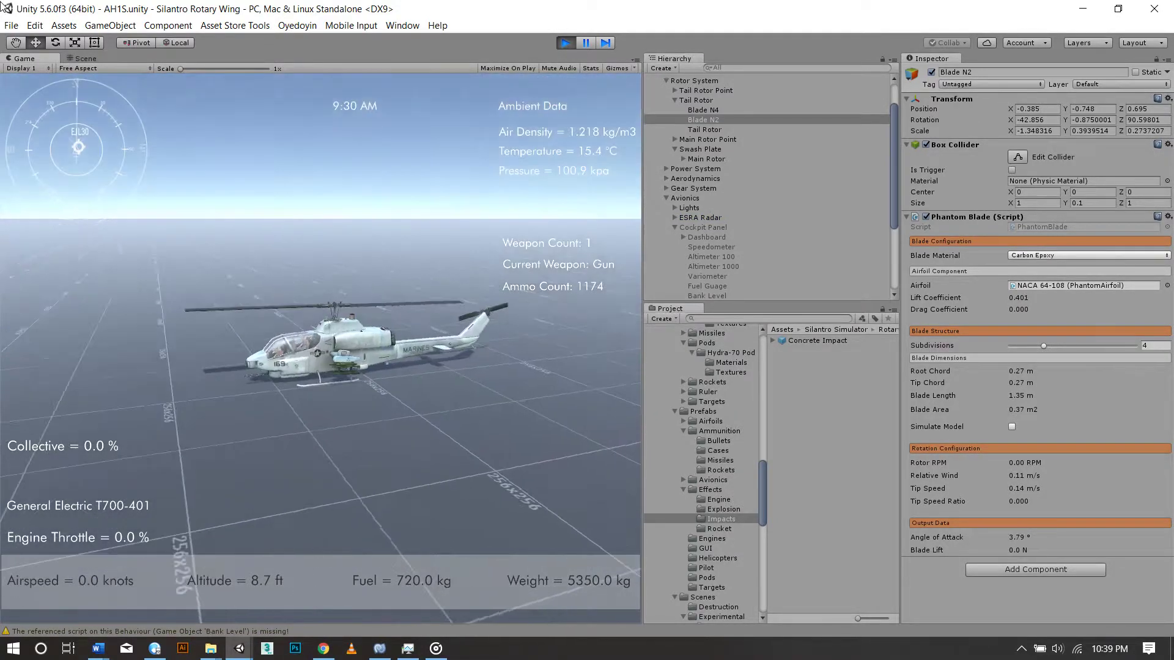
{"action": "key", "text": "c"}
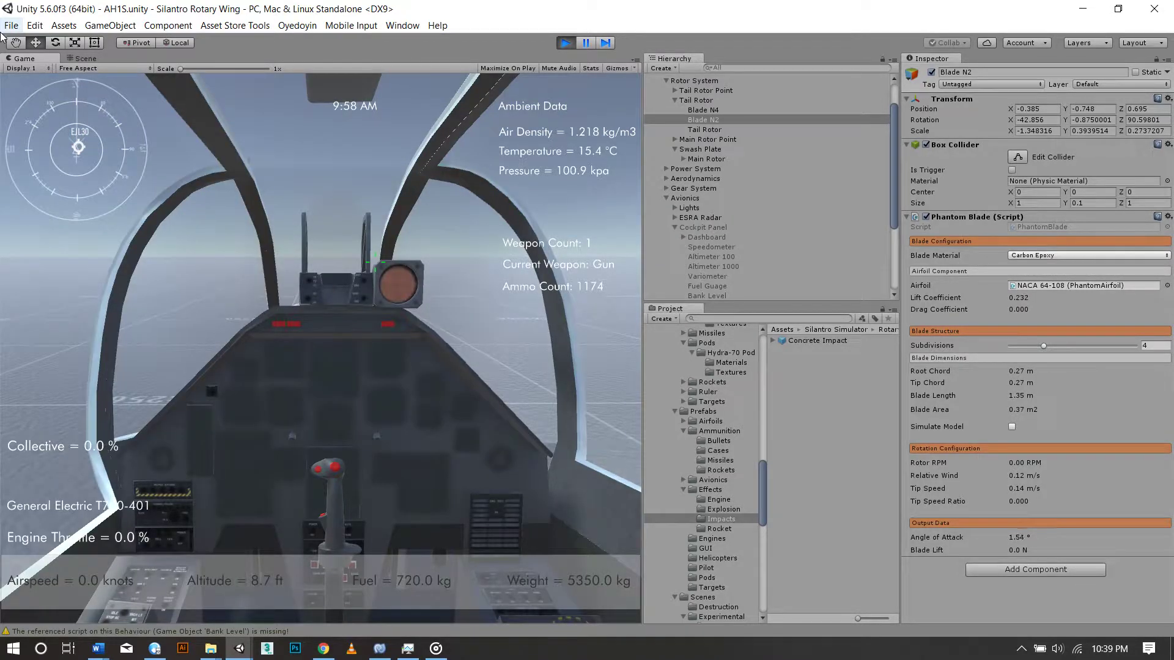
{"action": "key", "text": "c"}
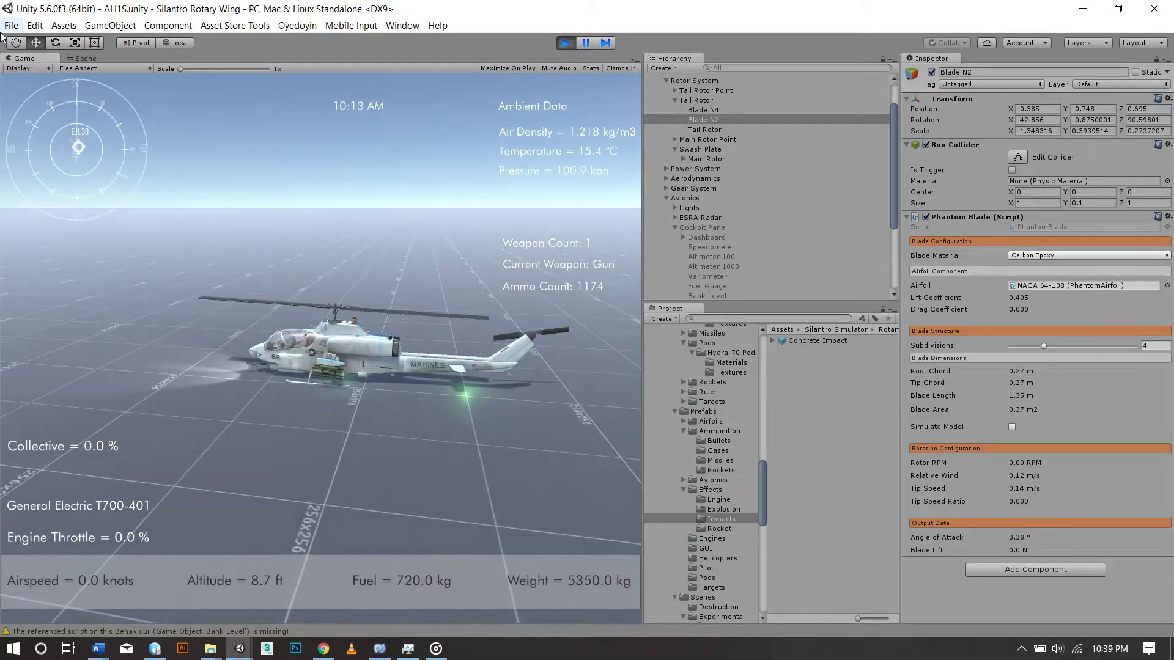
{"action": "key", "text": "F1"}
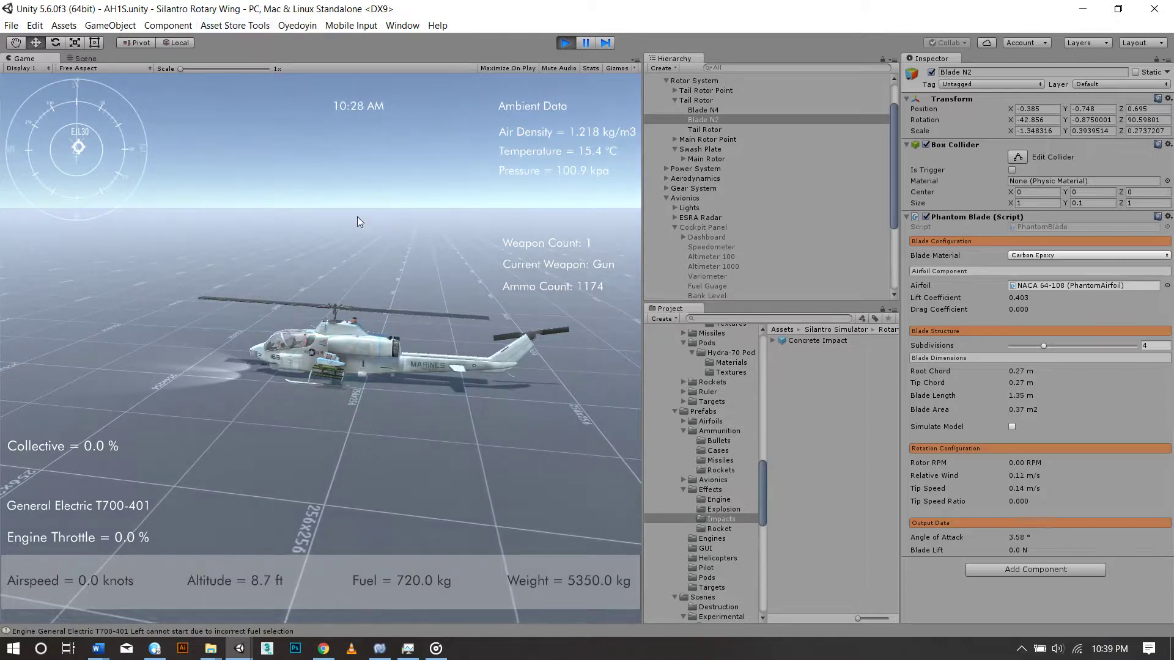
Stop play and read the console's T700-401 incorrect fuel selection message with warnings hidden
{"action": "left_click", "coordinate": [567, 43]}
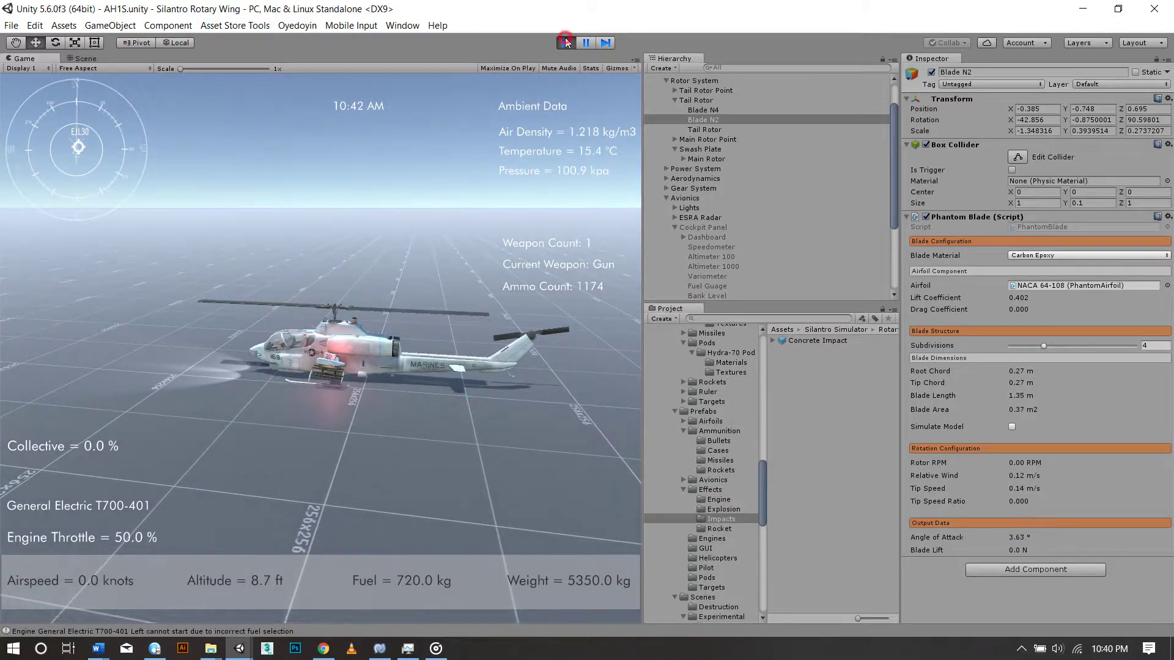
{"action": "double_click", "coordinate": [160, 630]}
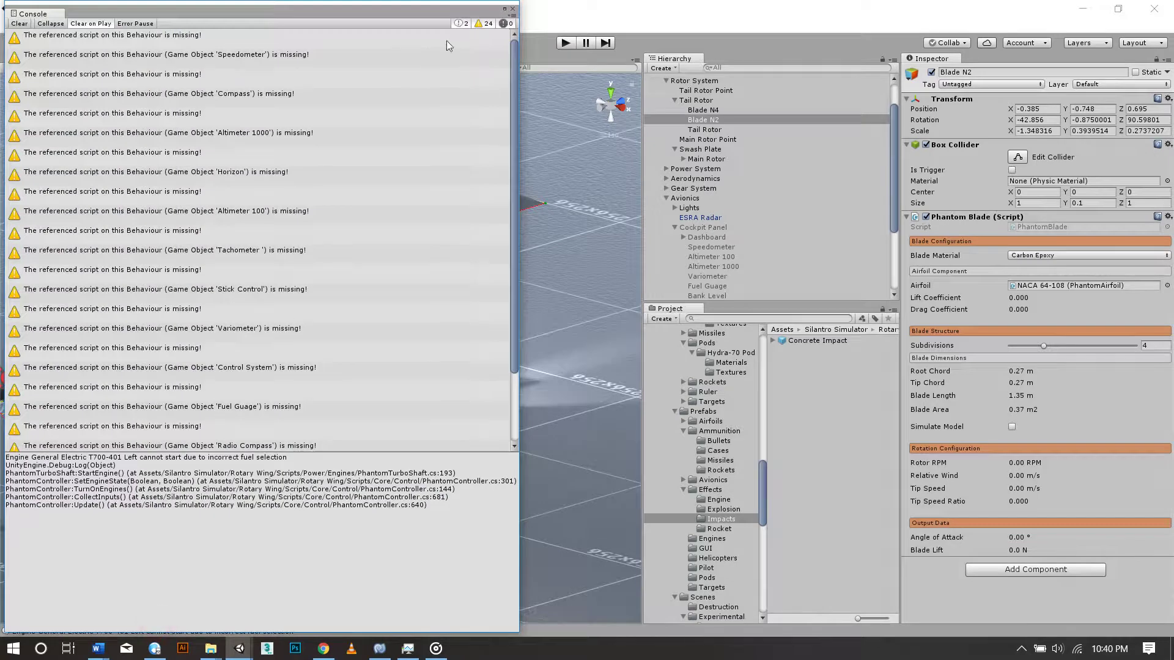
{"action": "left_click", "coordinate": [483, 24]}
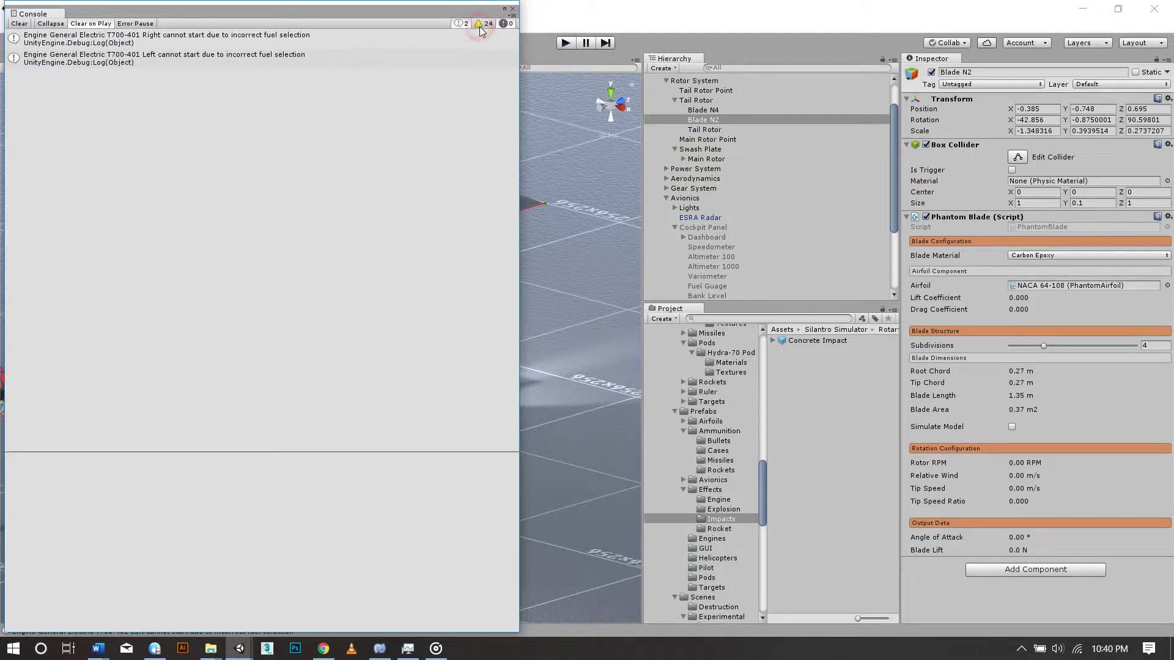
{"action": "left_click", "coordinate": [171, 55]}
{"action": "left_click", "coordinate": [512, 9]}
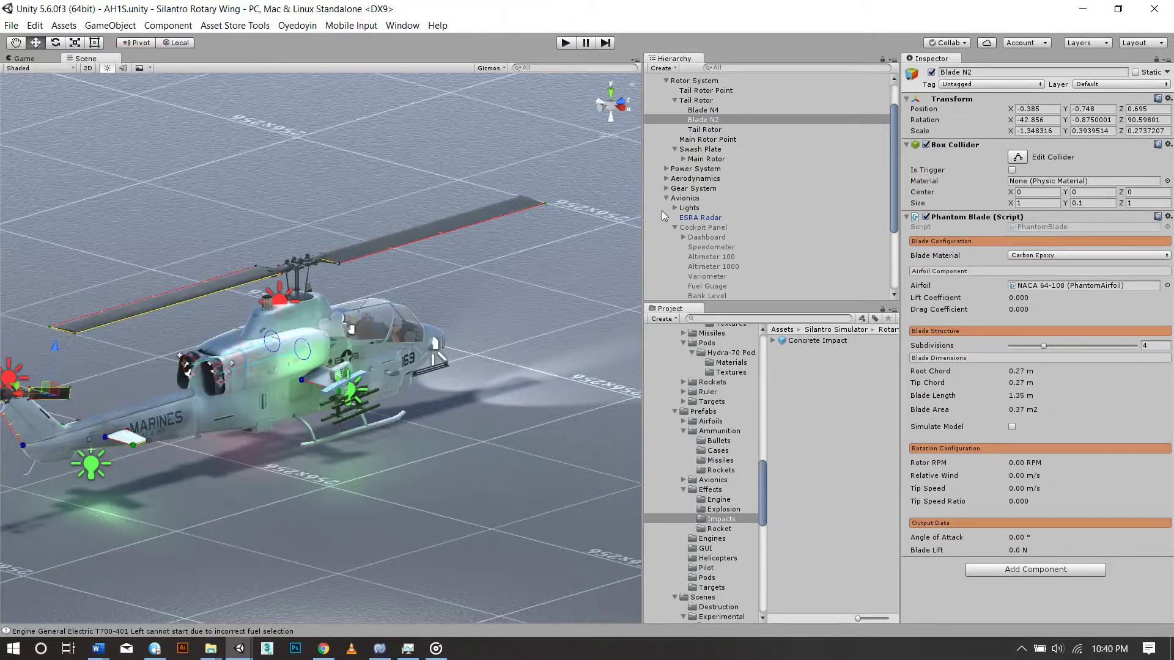
Delete the Cockpit Panel and inspect both T700-401 engines under Power System
{"action": "left_click", "coordinate": [686, 230]}
{"action": "key", "text": "Delete"}
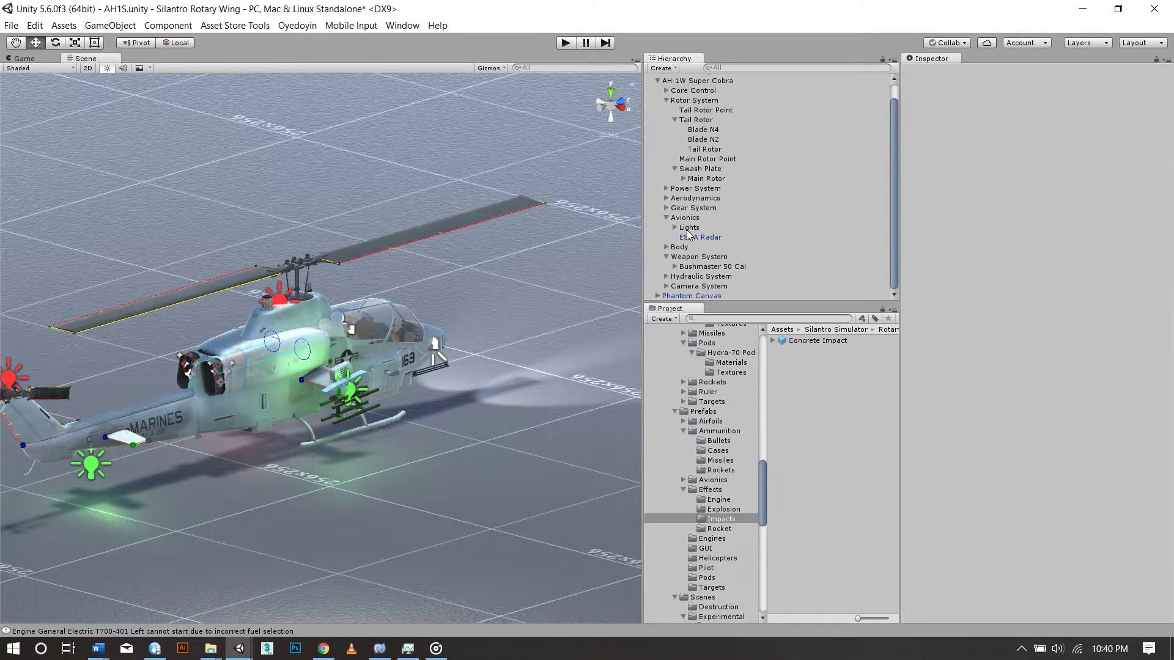
{"action": "left_click", "coordinate": [667, 118]}
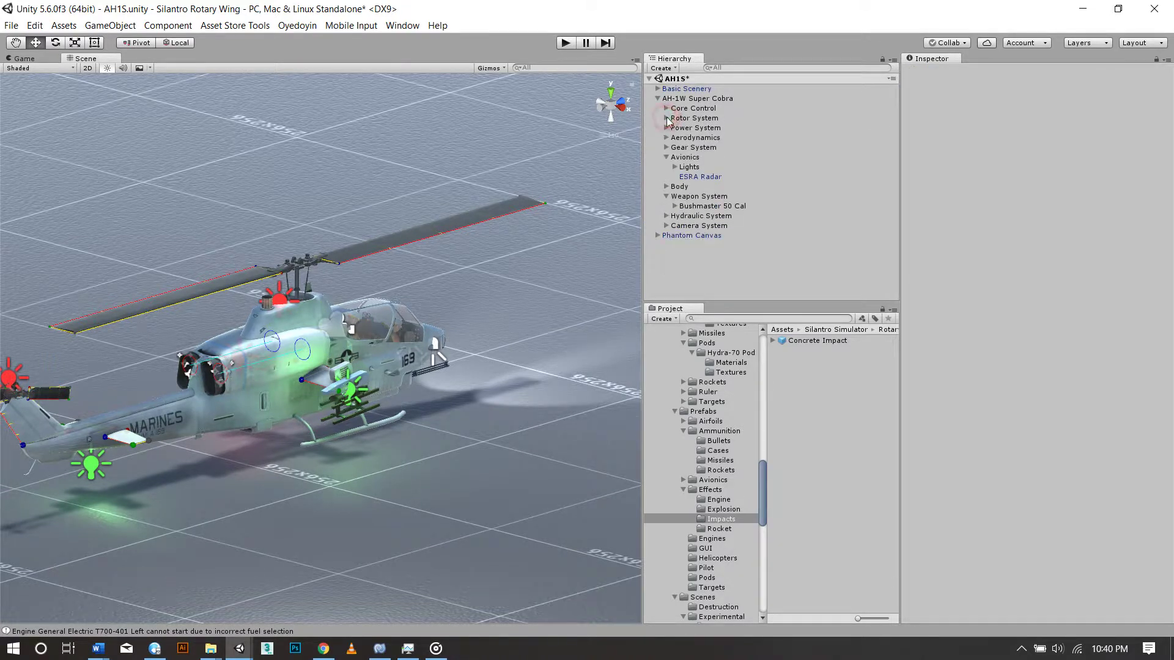
{"action": "left_click", "coordinate": [666, 128]}
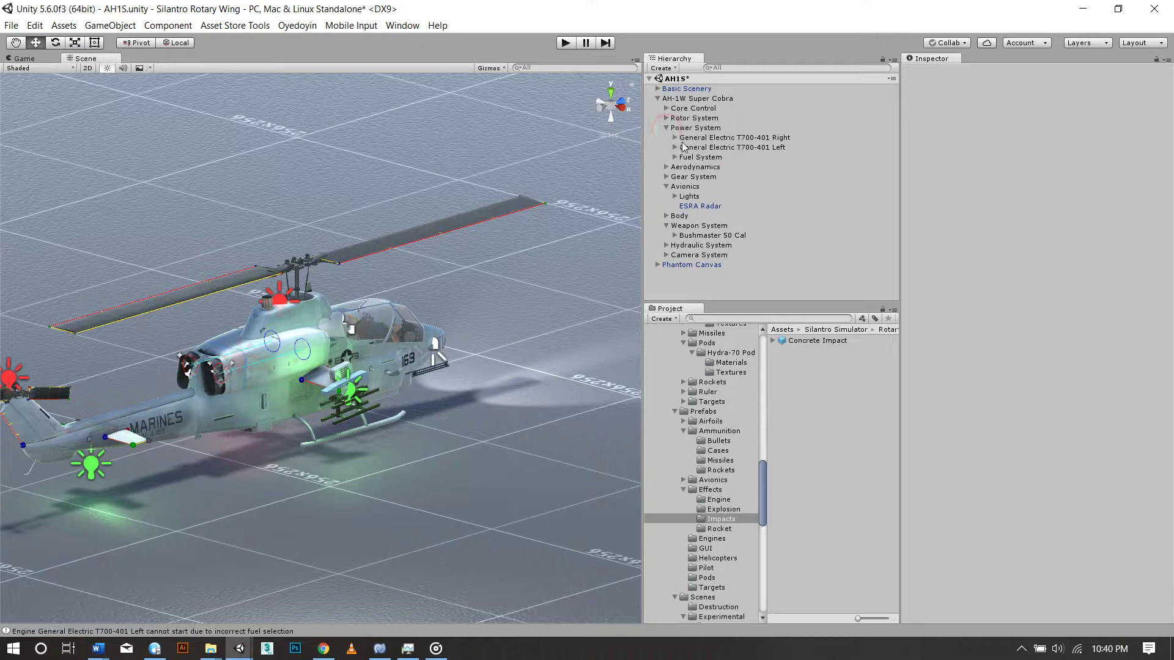
{"action": "left_click", "coordinate": [675, 157]}
{"action": "left_click", "coordinate": [703, 148]}
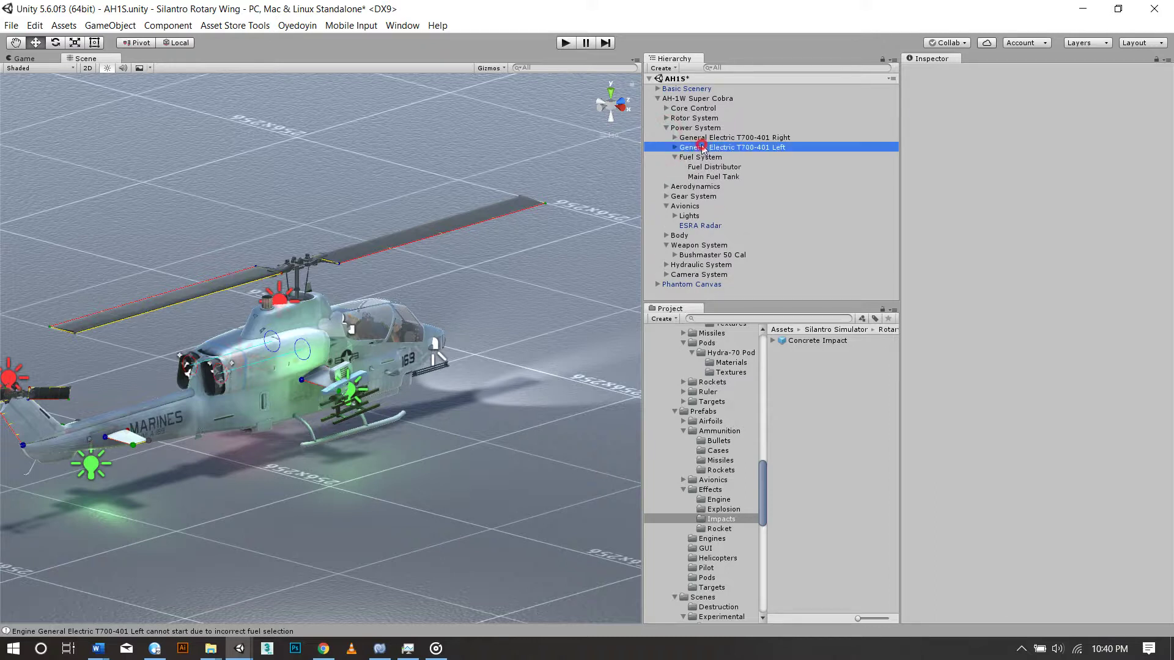
{"action": "left_click", "coordinate": [702, 138]}
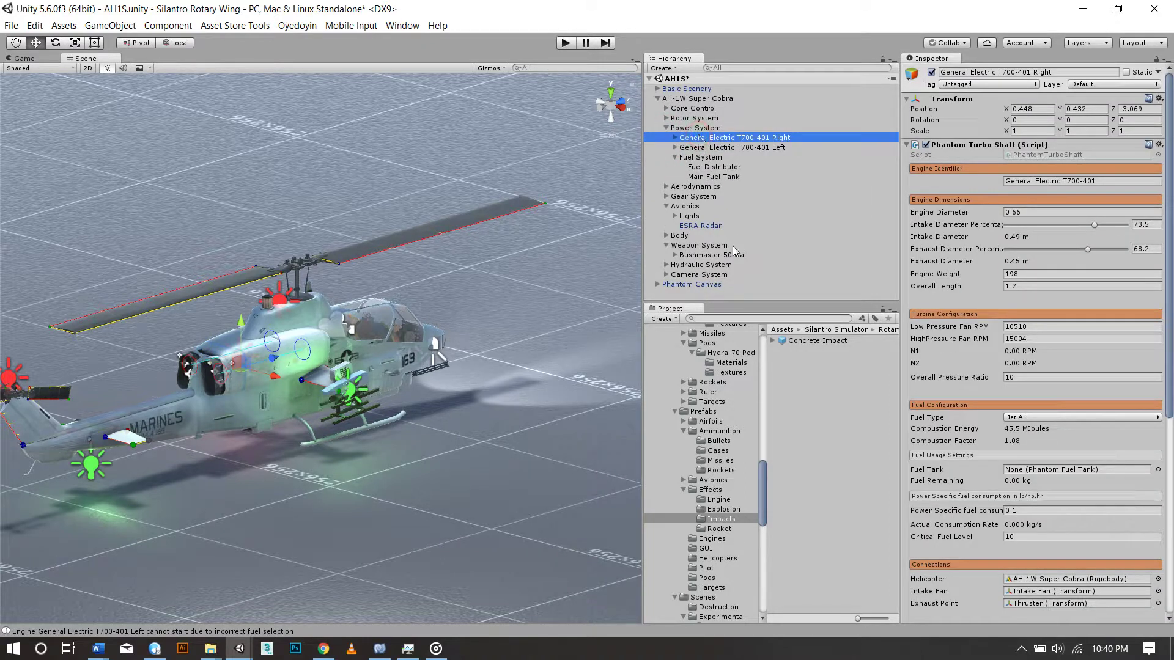
Change the Main Fuel Tank's fuel type to Jet A1, save, and start play mode
{"action": "left_click", "coordinate": [712, 176]}
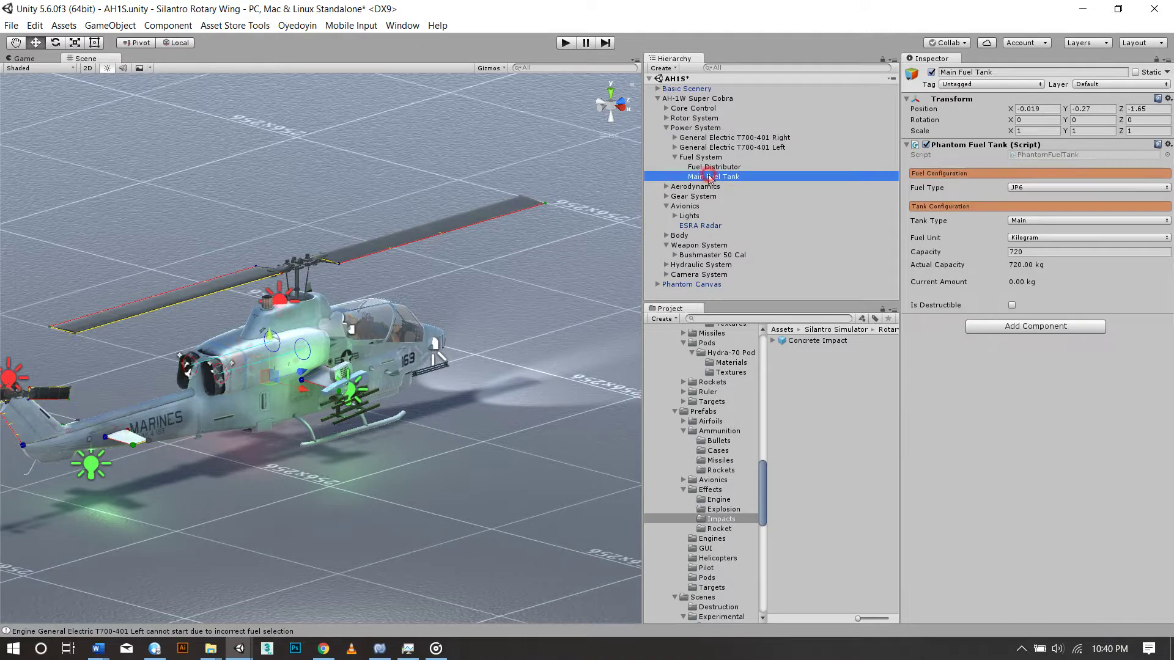
{"action": "left_click", "coordinate": [1019, 194]}
{"action": "left_click", "coordinate": [1019, 221]}
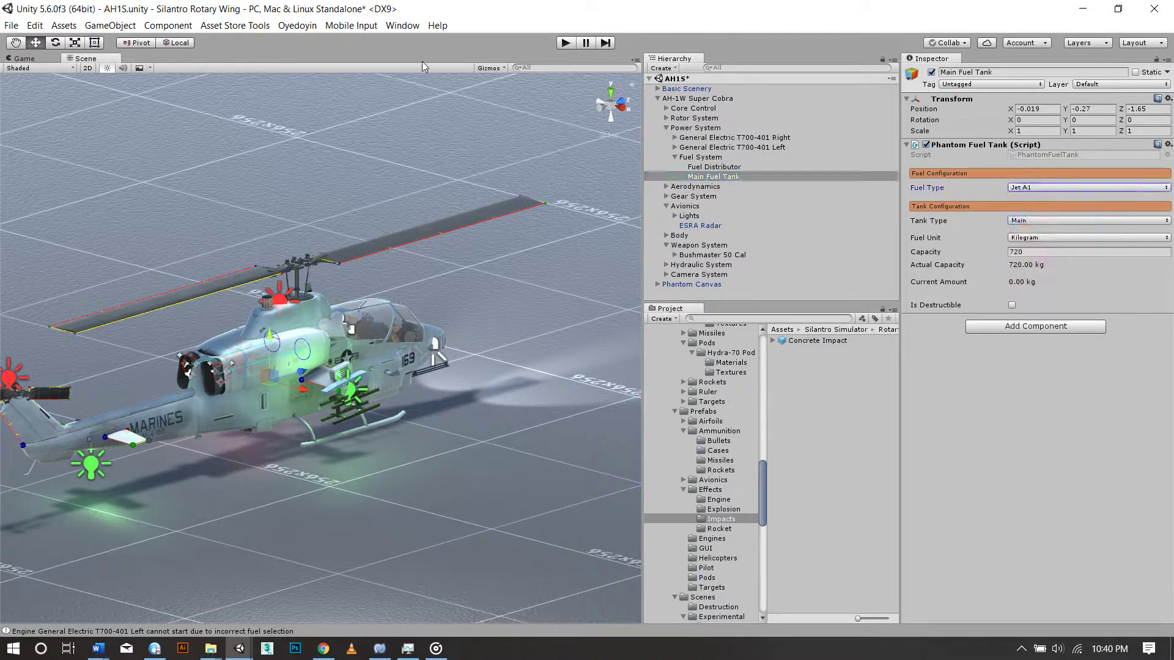
{"action": "left_click", "coordinate": [11, 25]}
{"action": "left_click", "coordinate": [28, 77]}
{"action": "left_click", "coordinate": [565, 43]}
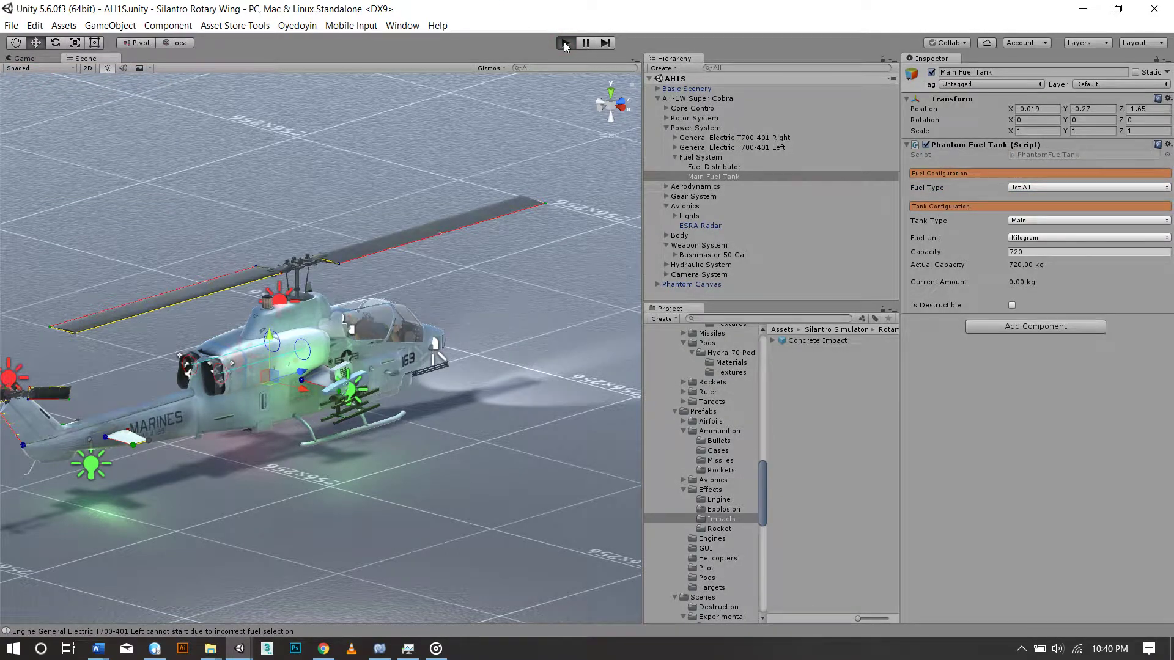
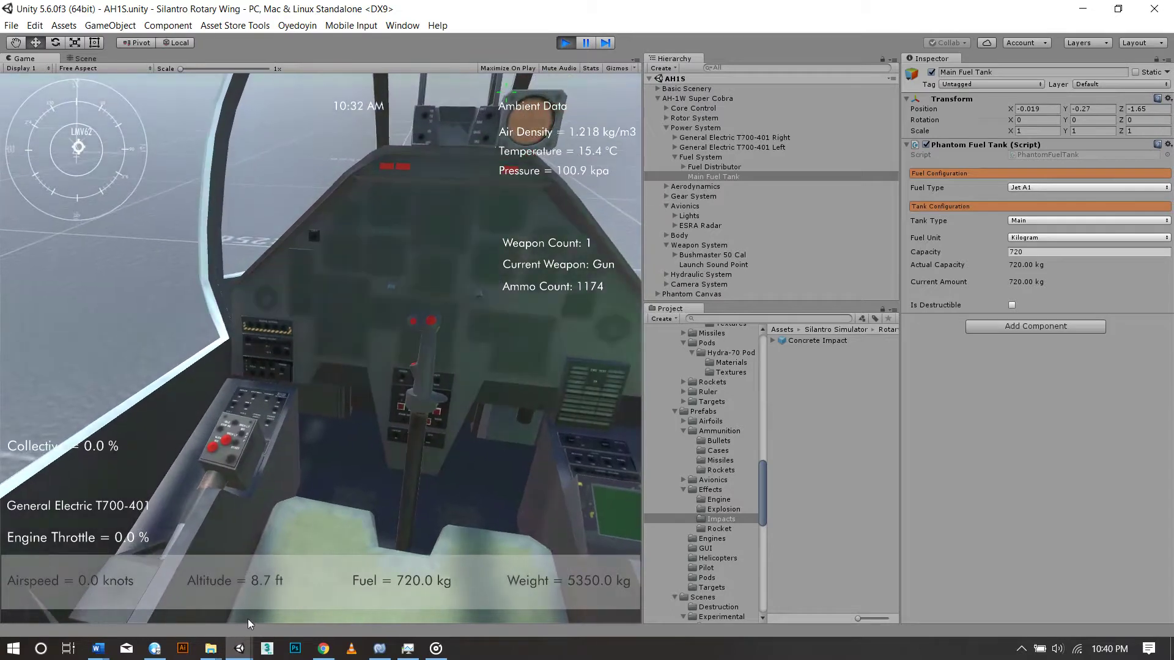
Fly the AH-1W from the external camera at 100% throttle, then stop play mode
{"action": "key", "text": "c"}
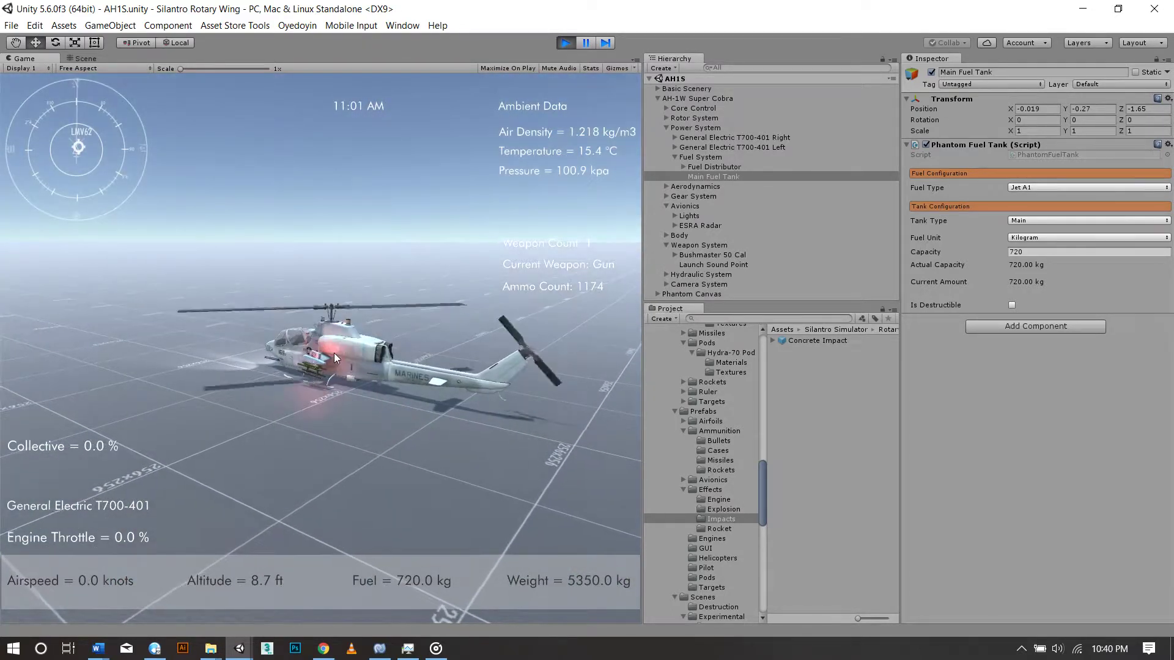
{"action": "key", "text": "F1"}
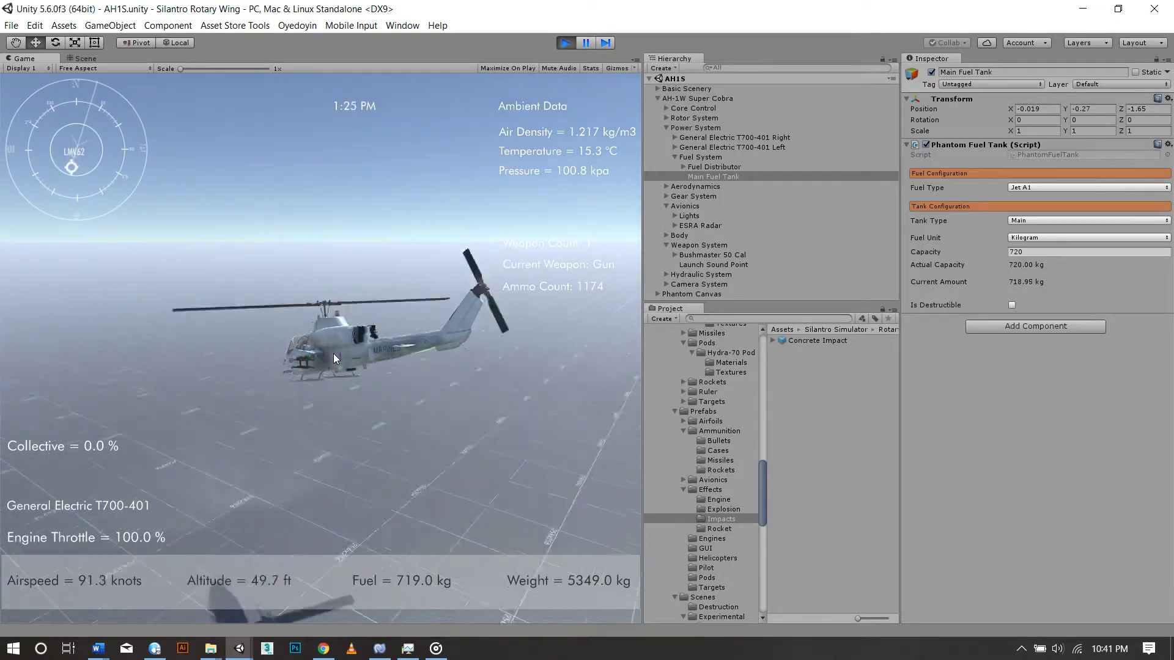
{"action": "left_click", "coordinate": [564, 43]}
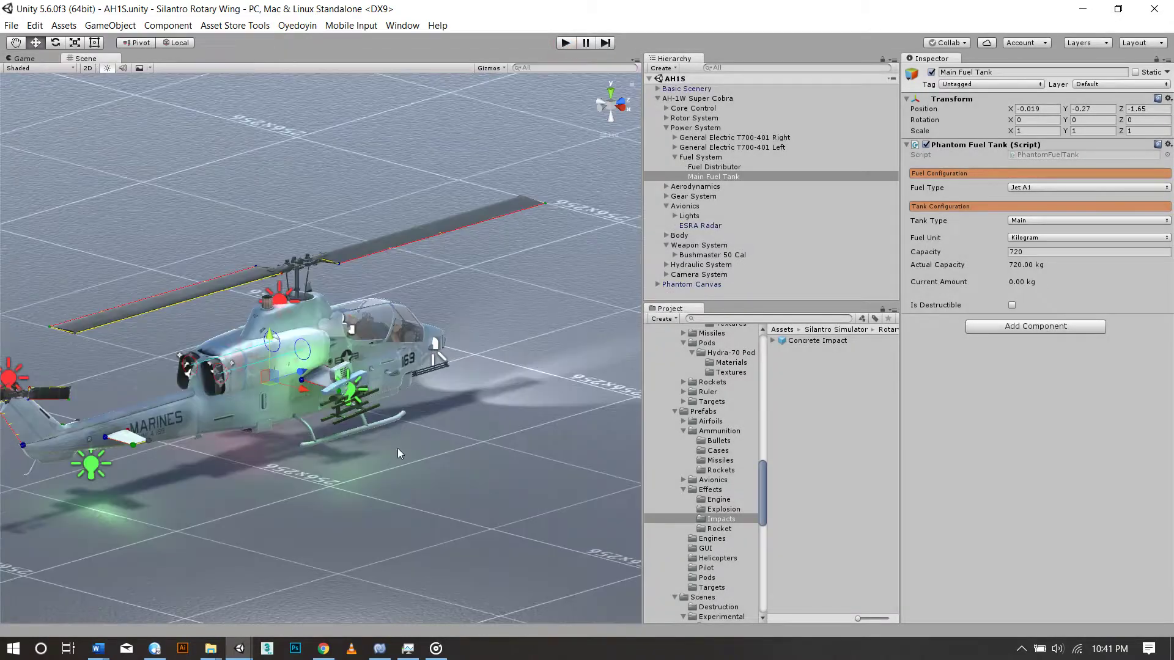
Scroll the SuperCobra Wikipedia specs and open the M197 cannon link in a new tab
{"action": "left_click", "coordinate": [318, 655]}
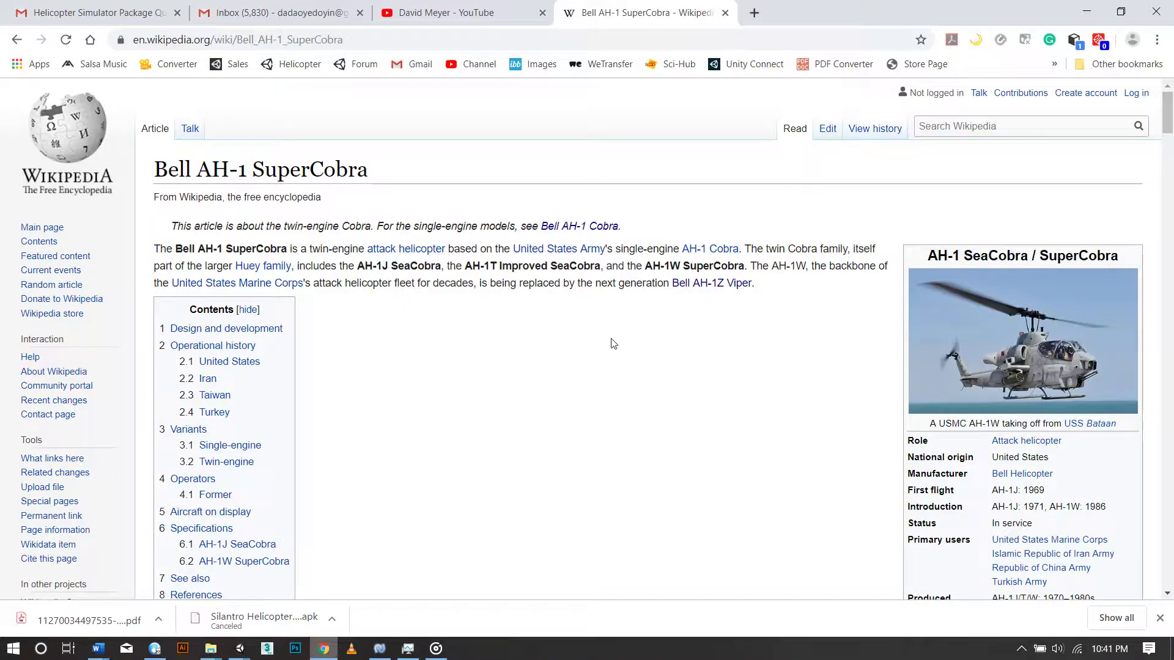
{"action": "scroll", "coordinate": [613, 343], "scroll_direction": "down", "scroll_amount": 10}
{"action": "scroll", "coordinate": [613, 343], "scroll_direction": "down", "scroll_amount": 10}
{"action": "scroll", "coordinate": [614, 343], "scroll_direction": "down", "scroll_amount": 10}
{"action": "scroll", "coordinate": [614, 343], "scroll_direction": "down", "scroll_amount": 8}
{"action": "scroll", "coordinate": [613, 343], "scroll_direction": "down", "scroll_amount": 7}
{"action": "scroll", "coordinate": [613, 343], "scroll_direction": "down", "scroll_amount": 4}
{"action": "scroll", "coordinate": [613, 341], "scroll_direction": "down", "scroll_amount": 10}
{"action": "scroll", "coordinate": [612, 339], "scroll_direction": "up", "scroll_amount": 3}
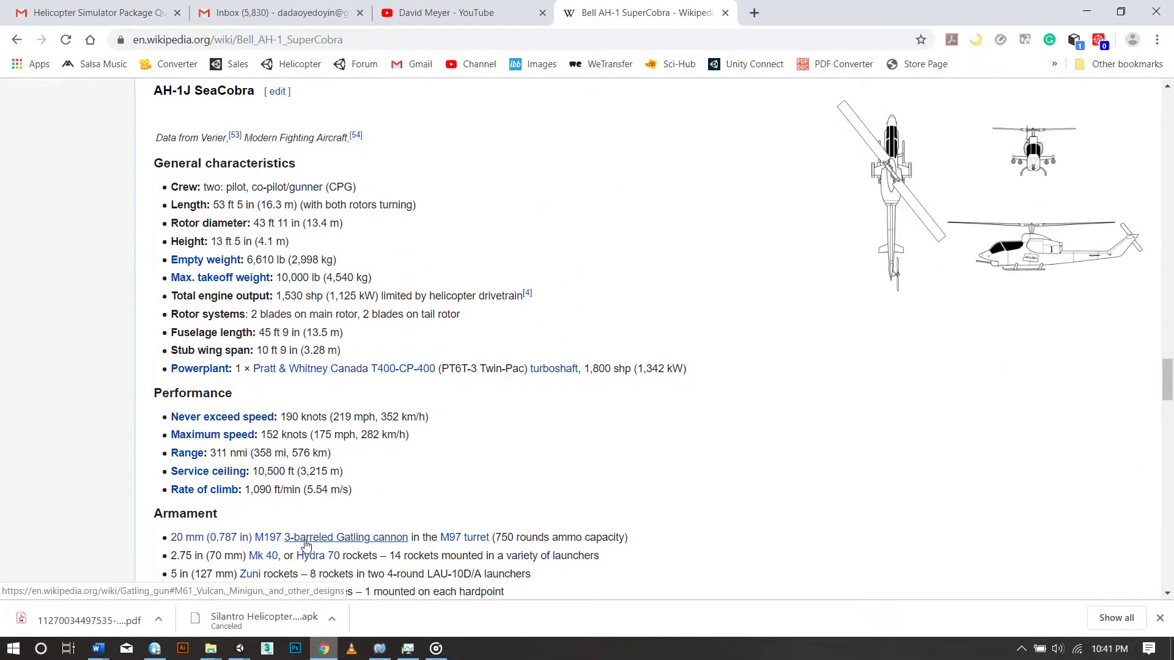
{"action": "mouse_move", "coordinate": [316, 543]}
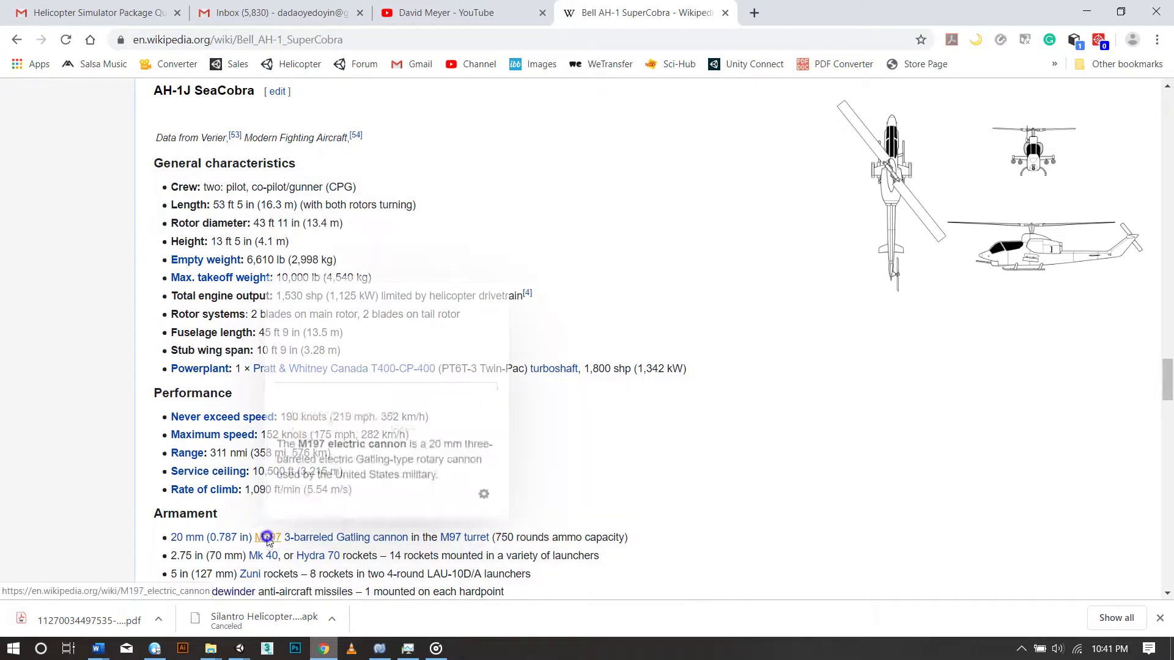
{"action": "right_click", "coordinate": [267, 538]}
{"action": "left_click", "coordinate": [319, 395]}
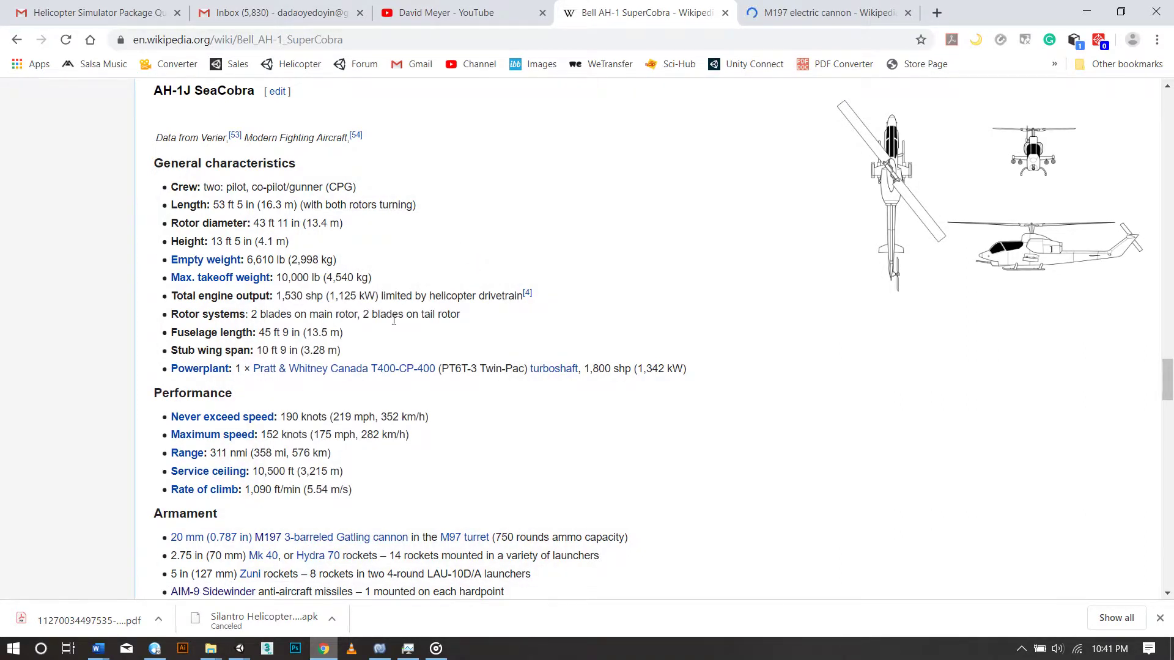
Google 'AH-1 SuperCobra' main rotor rpm and find the normal 311 rpm
{"action": "key", "text": "Home"}
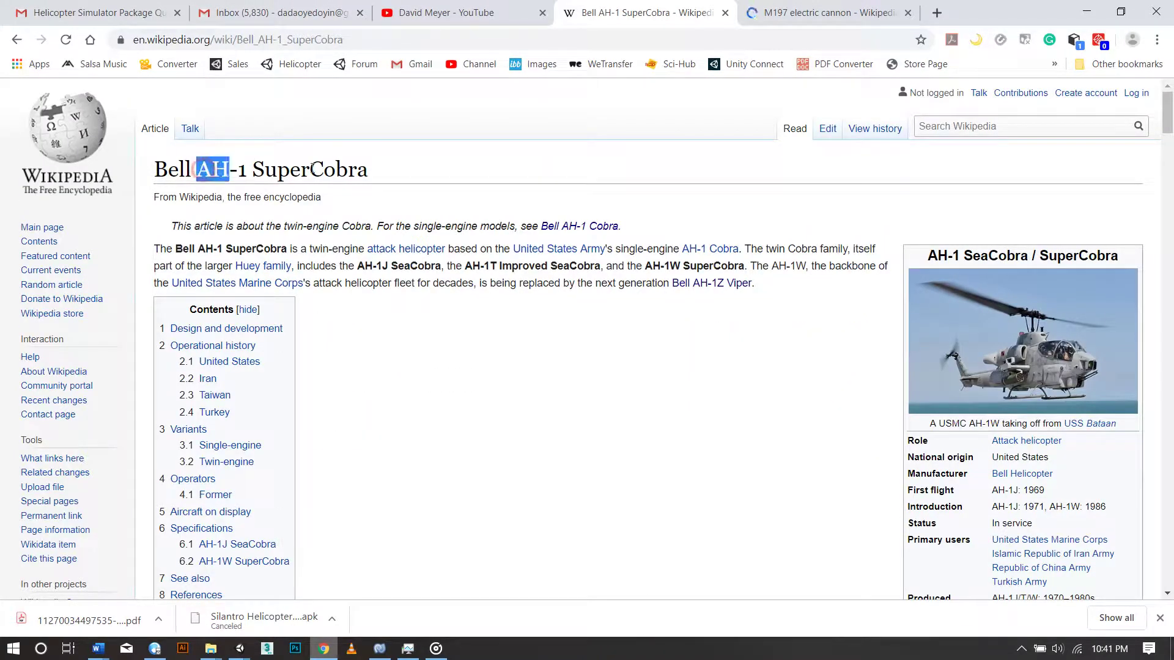
{"action": "left_click_drag", "start_coordinate": [312, 169], "coordinate": [403, 175]}
{"action": "key", "text": "ctrl+c"}
{"action": "left_click", "coordinate": [367, 38]}
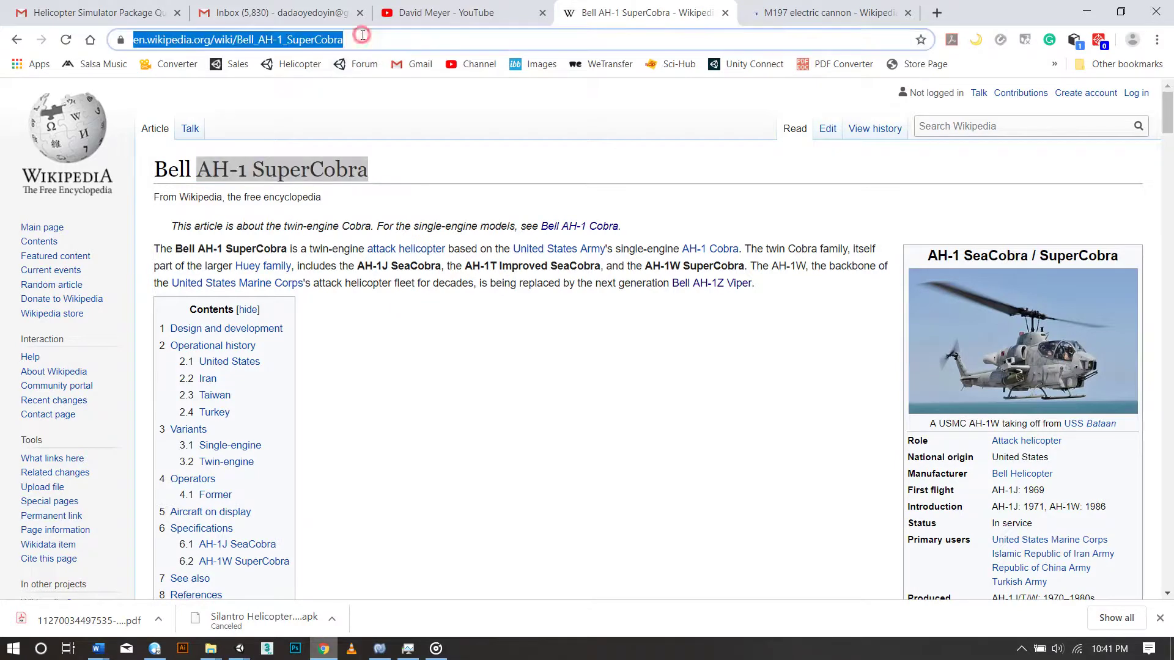
{"action": "key", "text": "ctrl+v"}
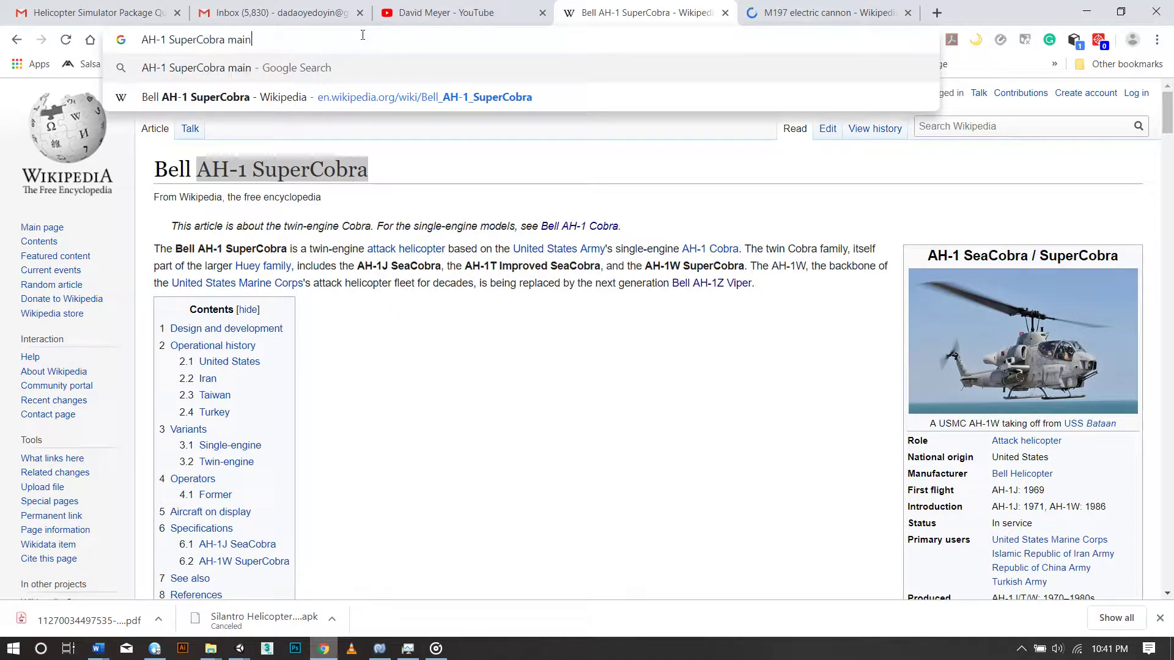
{"action": "type", "text": " rotor rpm"}
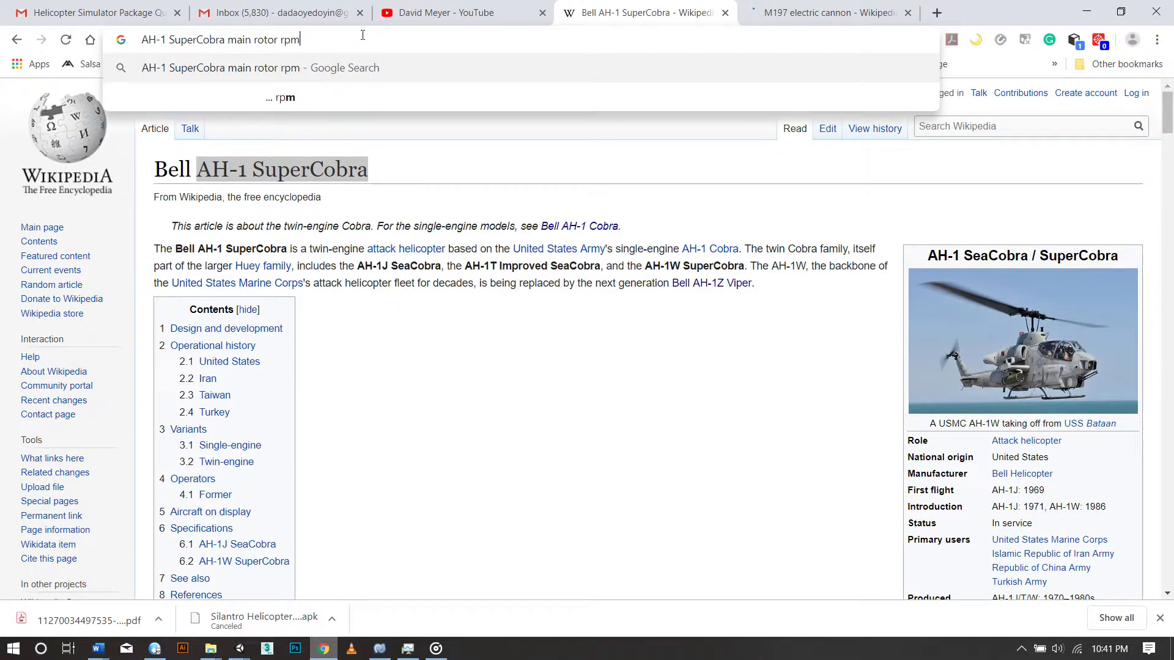
{"action": "key", "text": "Return"}
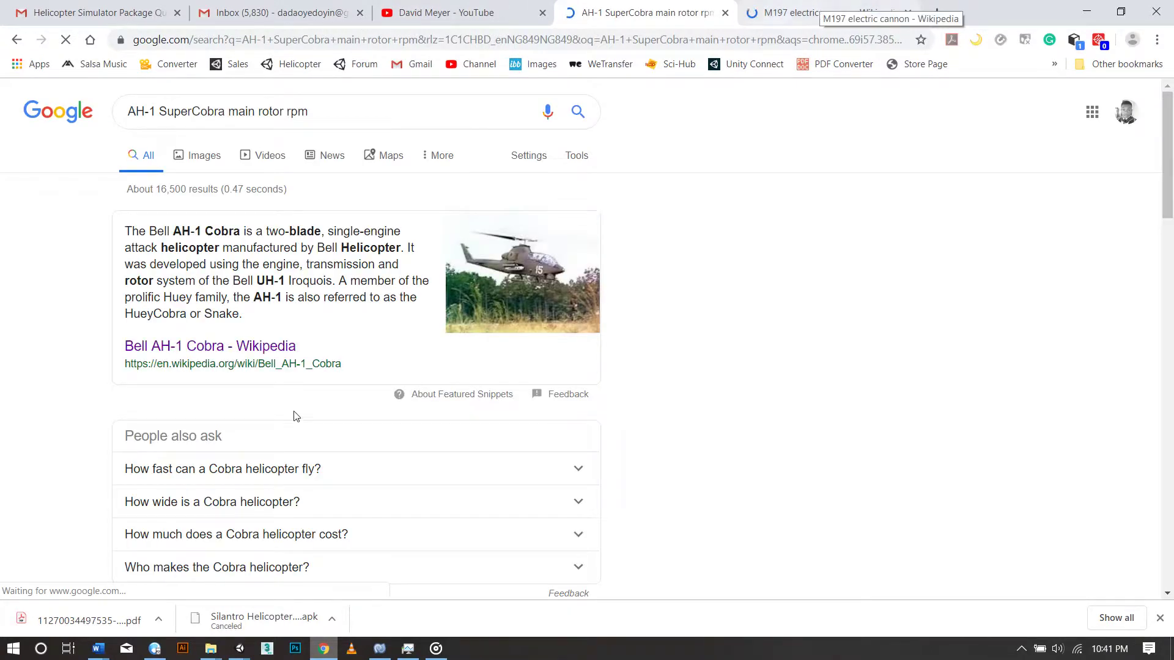
{"action": "scroll", "coordinate": [293, 416], "scroll_direction": "down", "scroll_amount": 7}
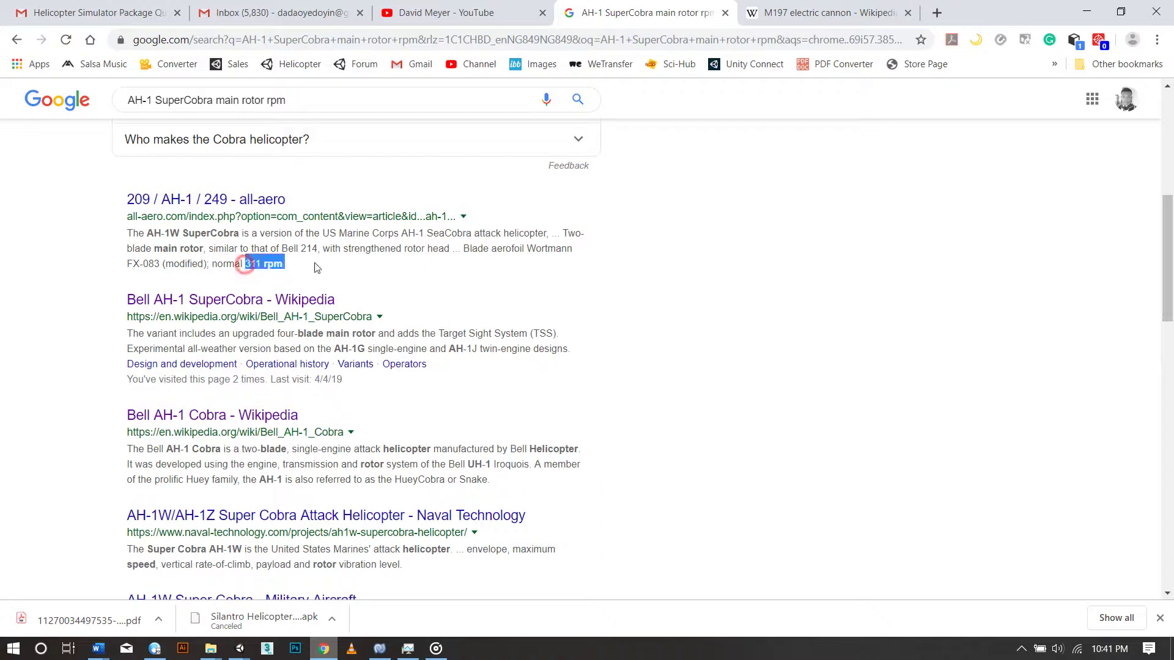
{"action": "mouse_move", "coordinate": [240, 648]}
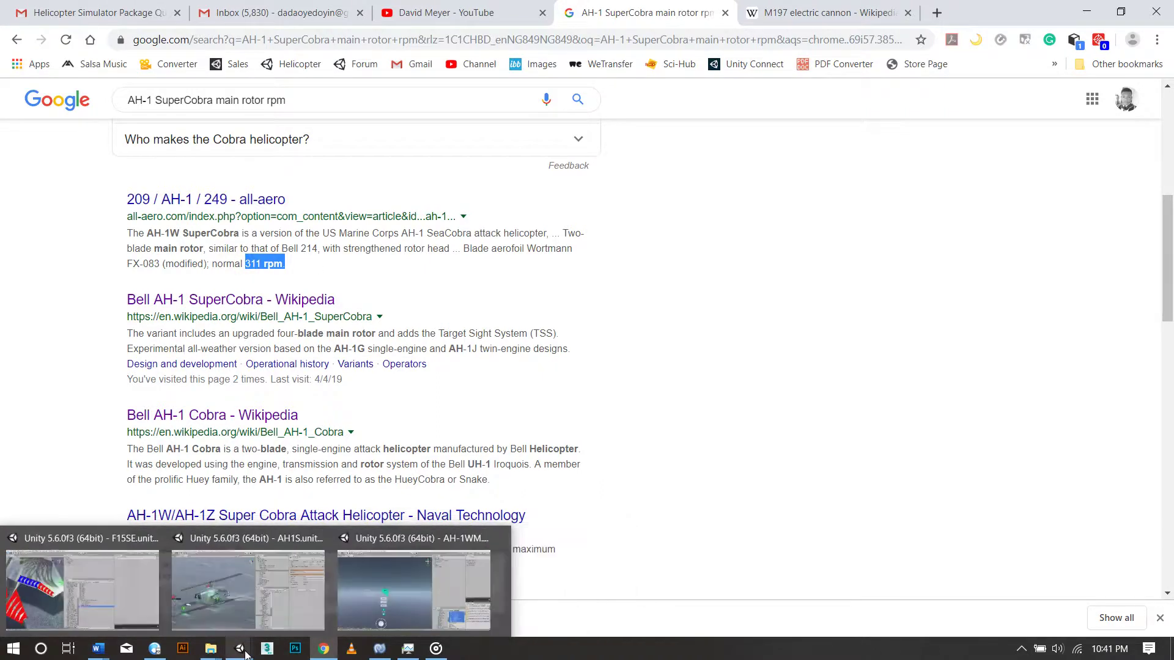
{"action": "left_click", "coordinate": [233, 599]}
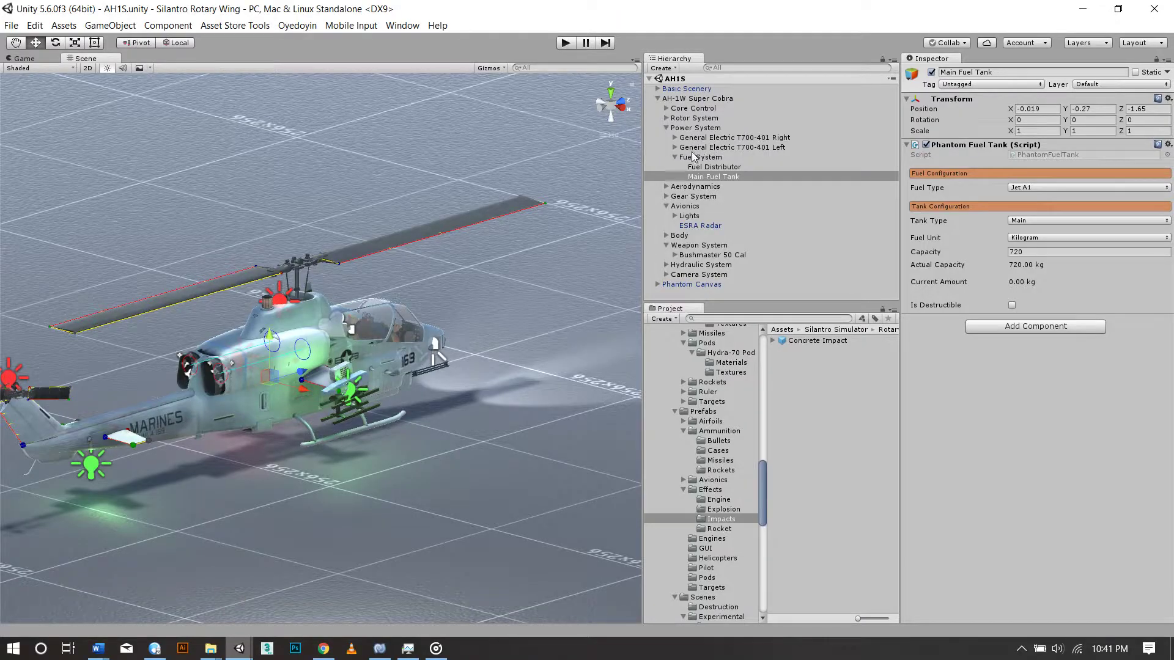
Change the Main Rotor's Functional RPM from 1000 to 311
{"action": "left_click", "coordinate": [666, 118]}
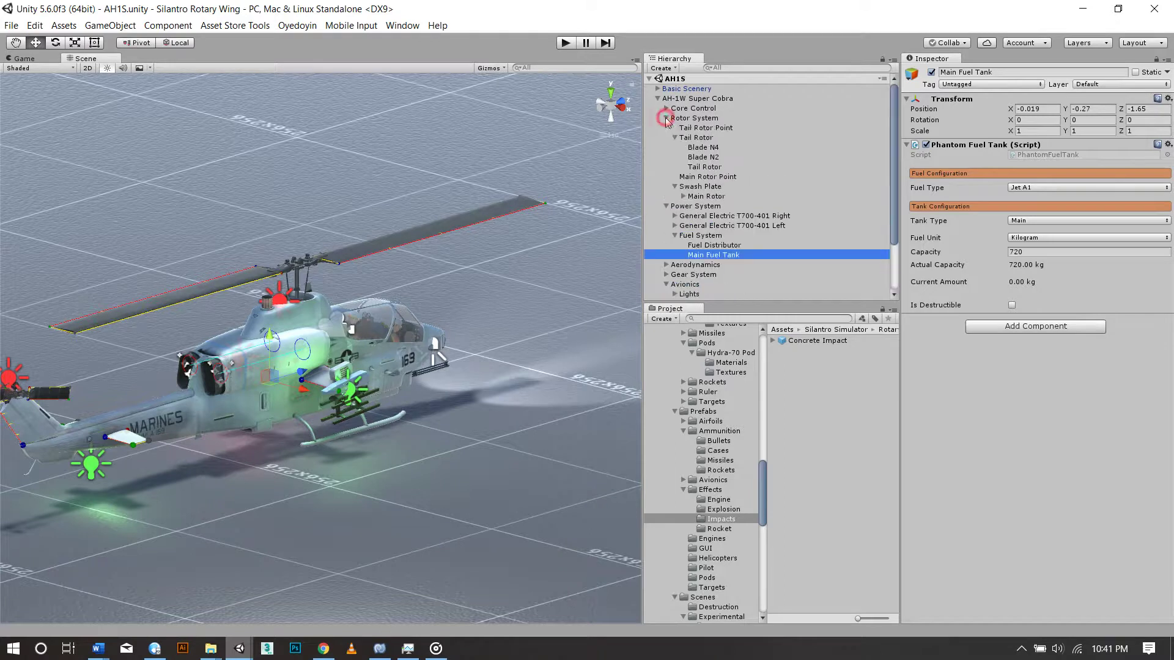
{"action": "left_click", "coordinate": [703, 196]}
{"action": "left_click", "coordinate": [1035, 419]}
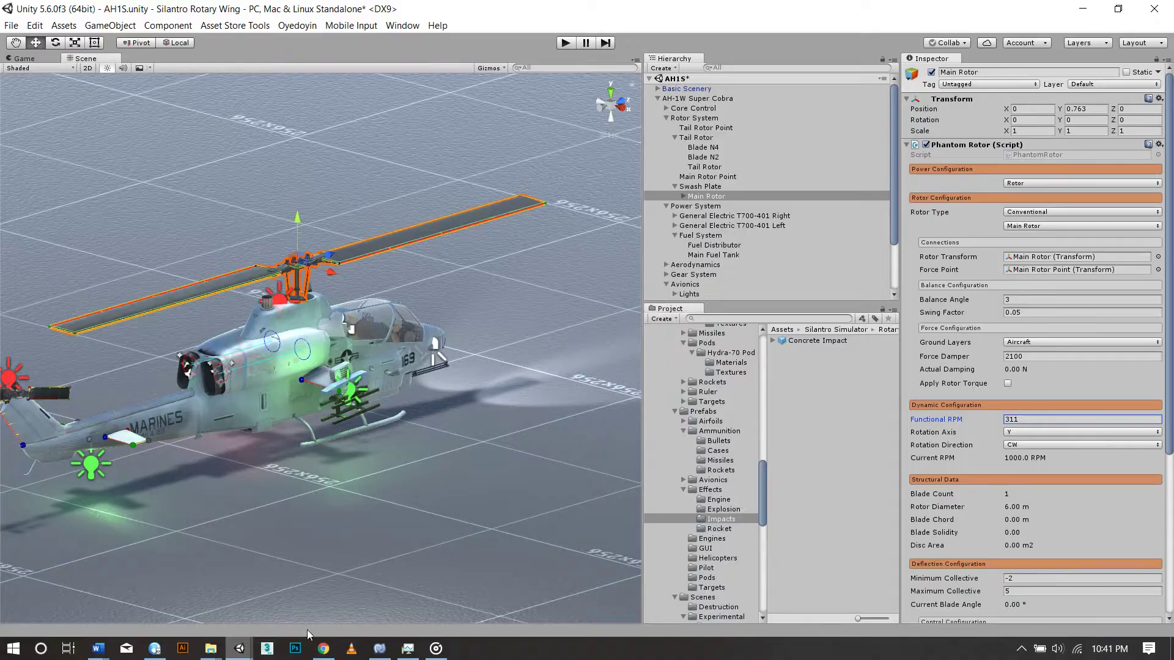
{"action": "mouse_move", "coordinate": [323, 647]}
{"action": "left_click", "coordinate": [315, 584]}
Search instead for the SuperCobra tail rotor rpm and find the normal 1,460 rpm
{"action": "scroll", "coordinate": [363, 139], "scroll_direction": "up", "scroll_amount": 4}
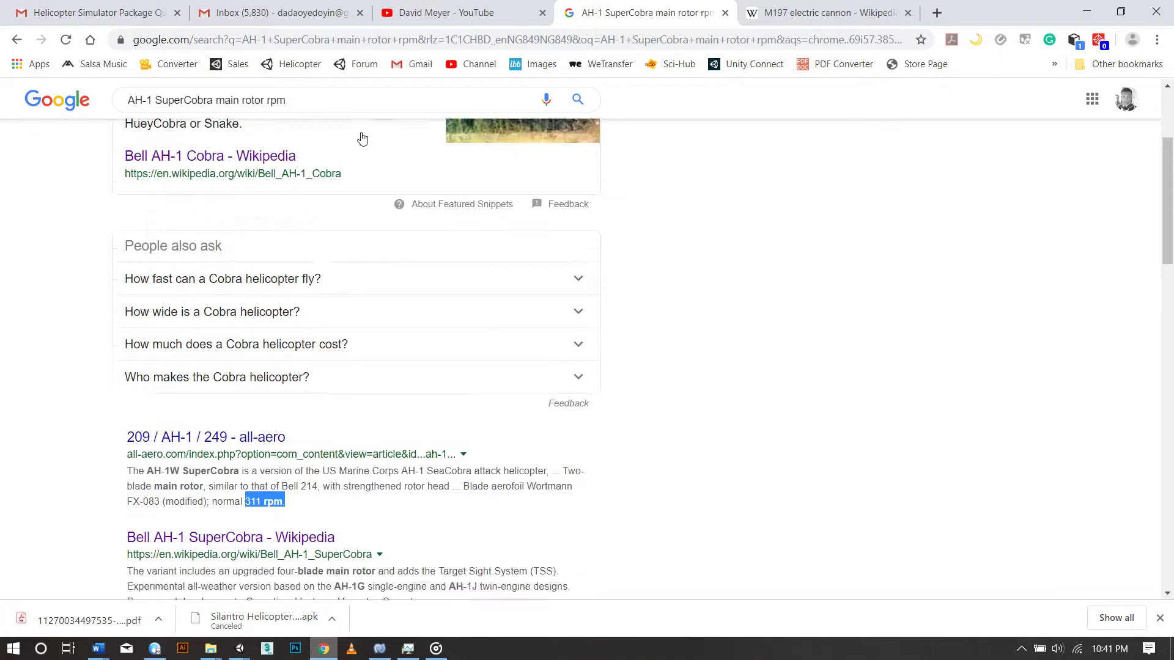
{"action": "left_click", "coordinate": [227, 101]}
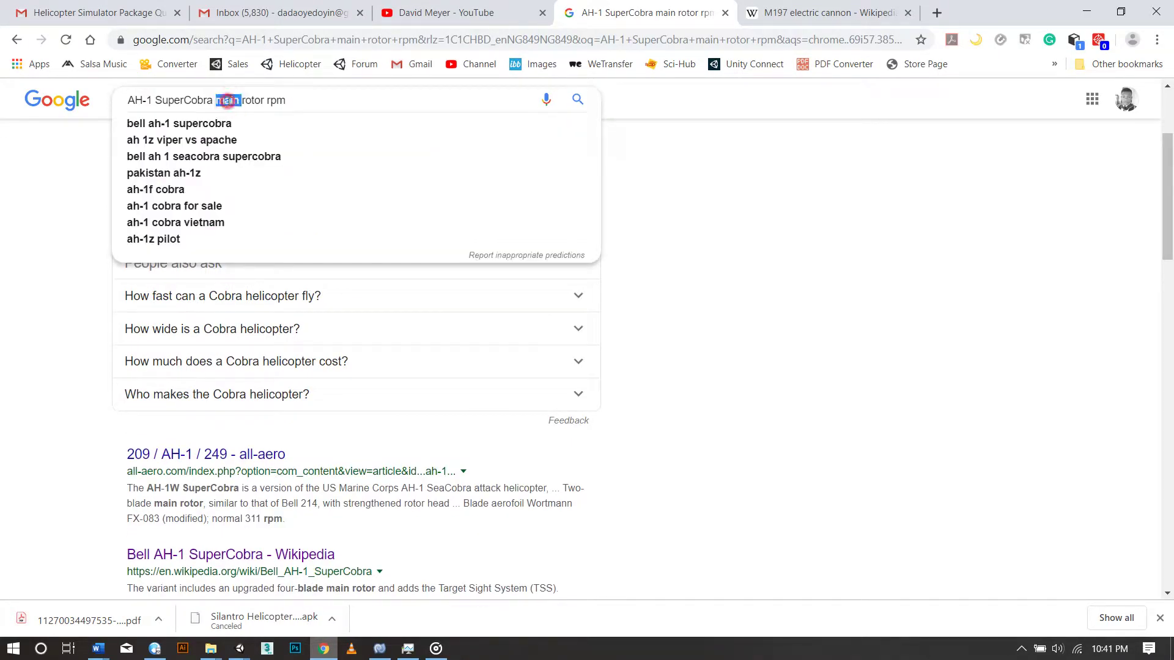
{"action": "type", "text": "ta"}
{"action": "key", "text": "Return"}
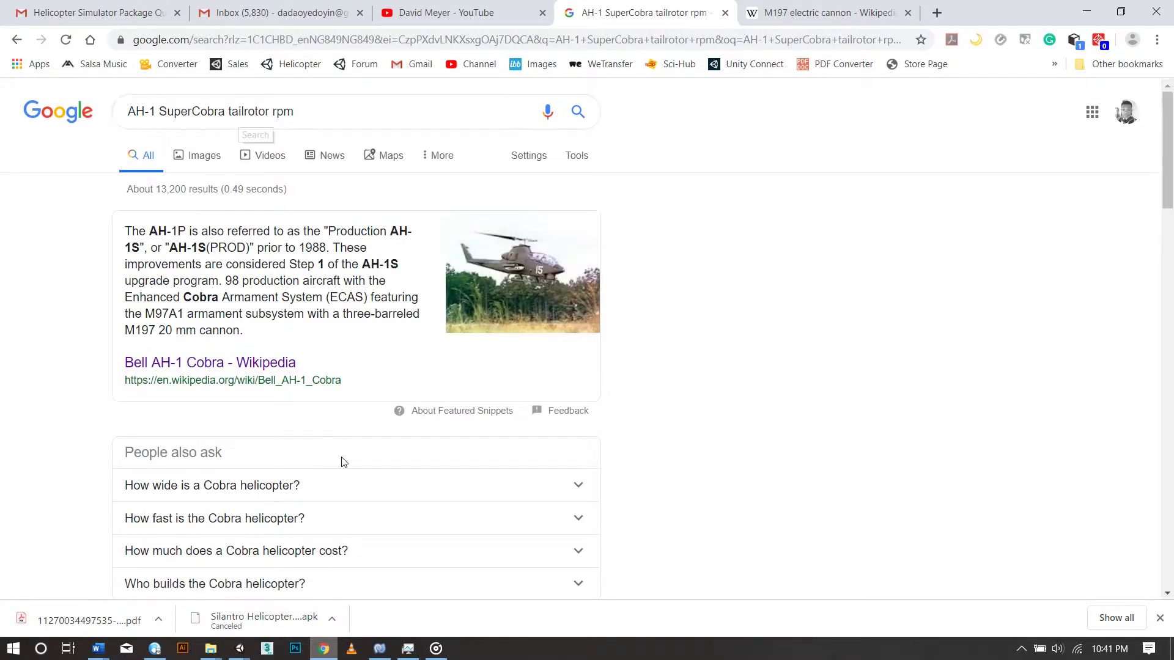
{"action": "scroll", "coordinate": [340, 461], "scroll_direction": "down", "scroll_amount": 5}
{"action": "scroll", "coordinate": [343, 462], "scroll_direction": "up", "scroll_amount": 1}
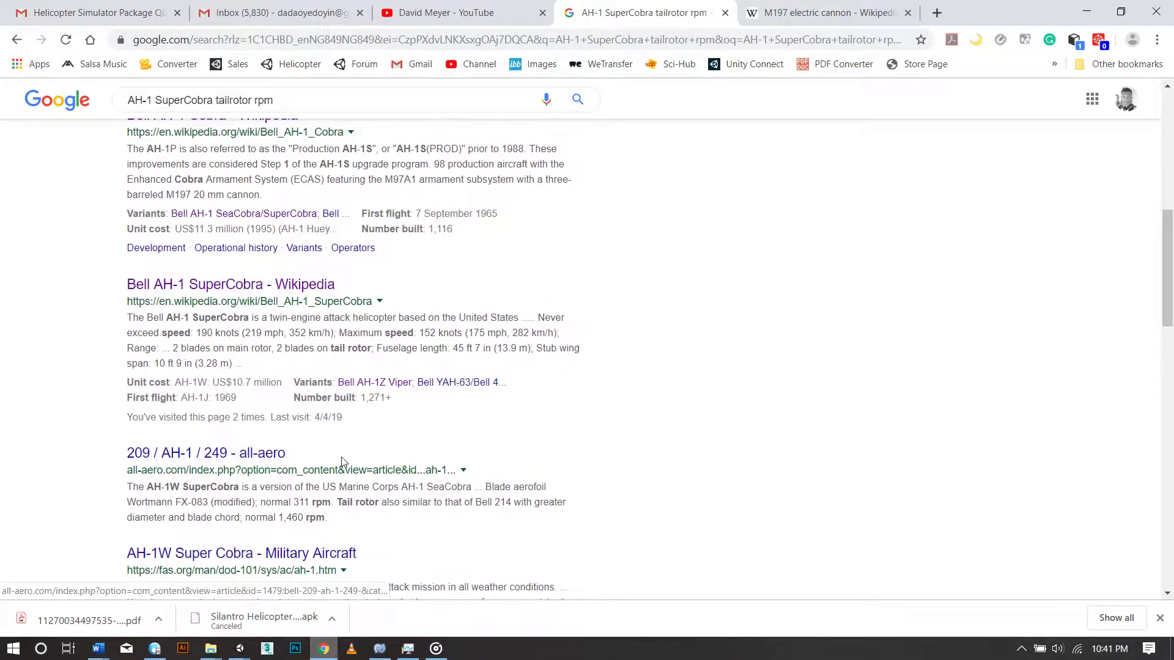
{"action": "scroll", "coordinate": [343, 463], "scroll_direction": "down", "scroll_amount": 3}
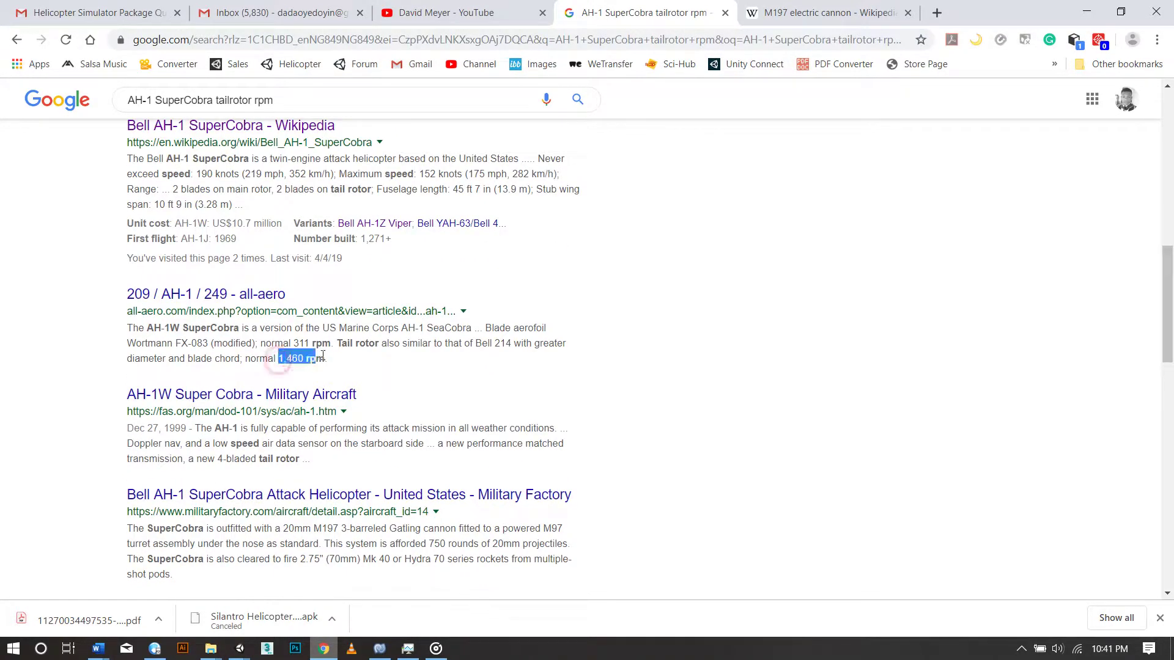
{"action": "mouse_move", "coordinate": [269, 645]}
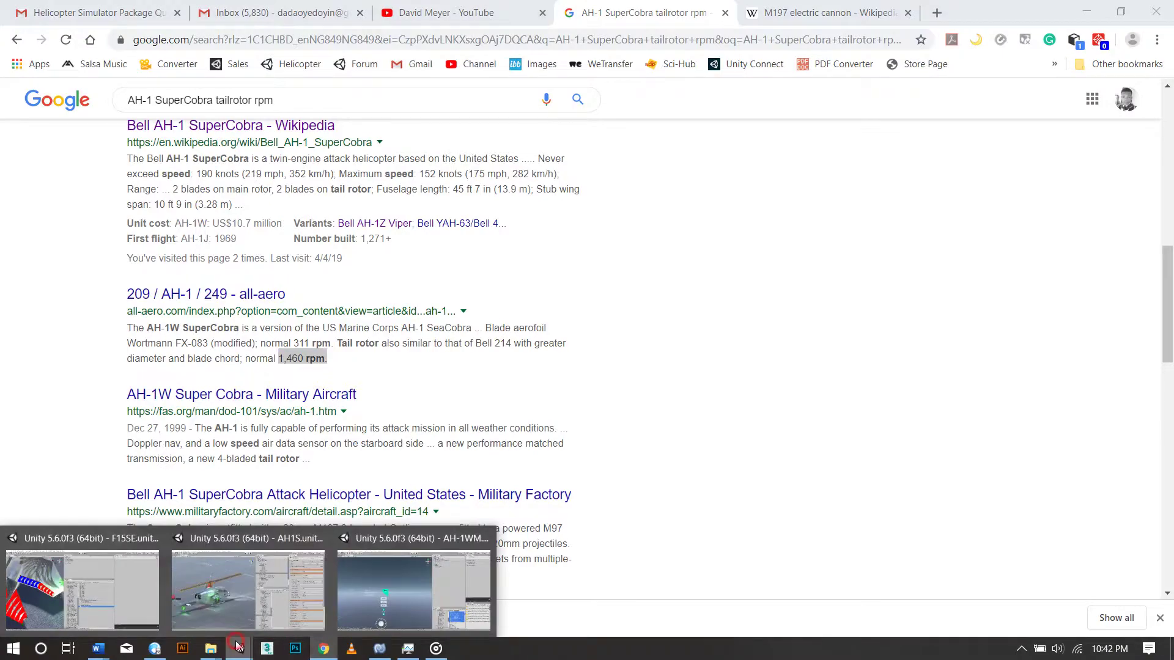
{"action": "left_click", "coordinate": [231, 599]}
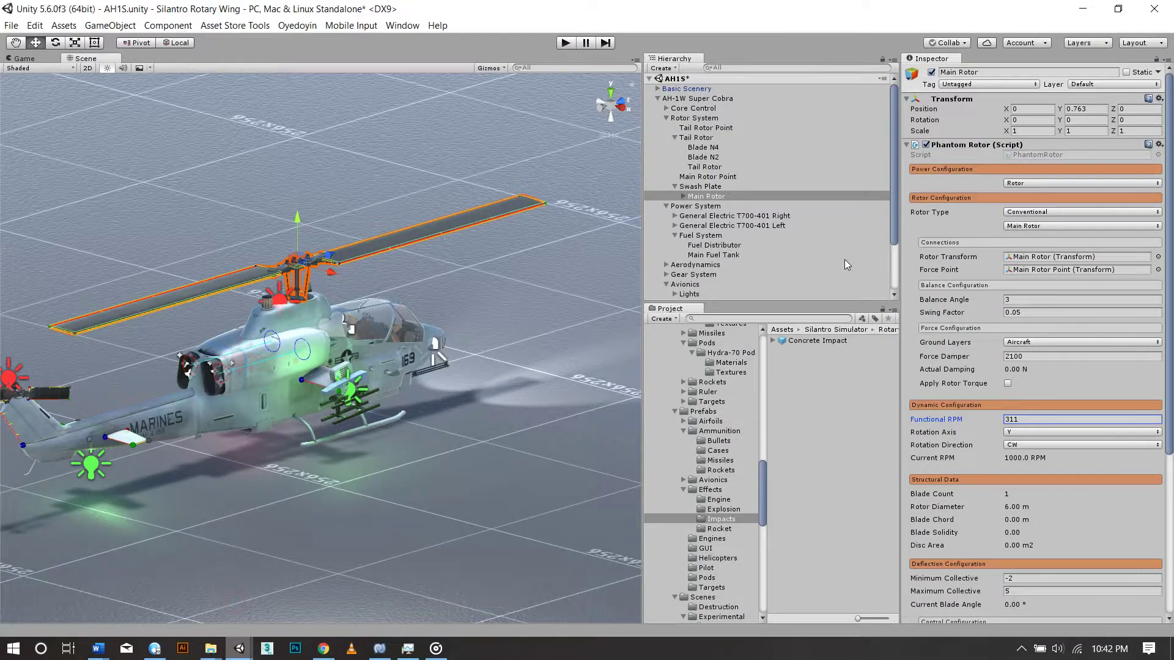
Set the Tail Rotor's Functional RPM to 1460 and save the scene
{"action": "left_click", "coordinate": [695, 138]}
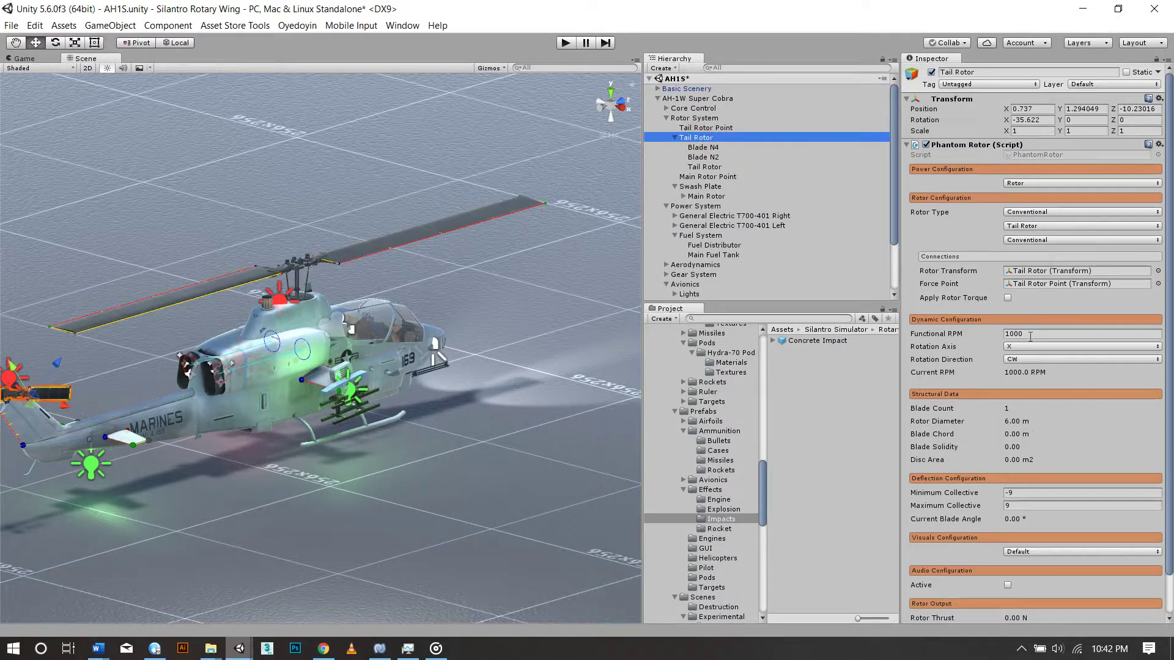
{"action": "left_click", "coordinate": [1030, 336]}
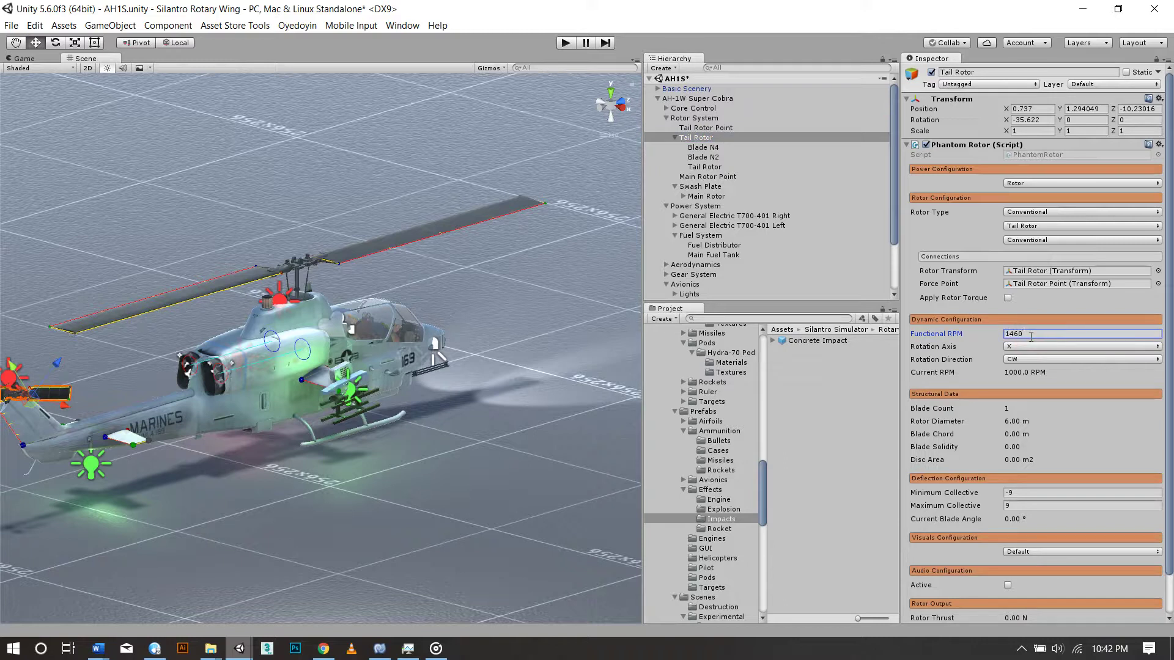
{"action": "left_click", "coordinate": [12, 26]}
{"action": "left_click", "coordinate": [47, 78]}
{"action": "left_click", "coordinate": [324, 648]}
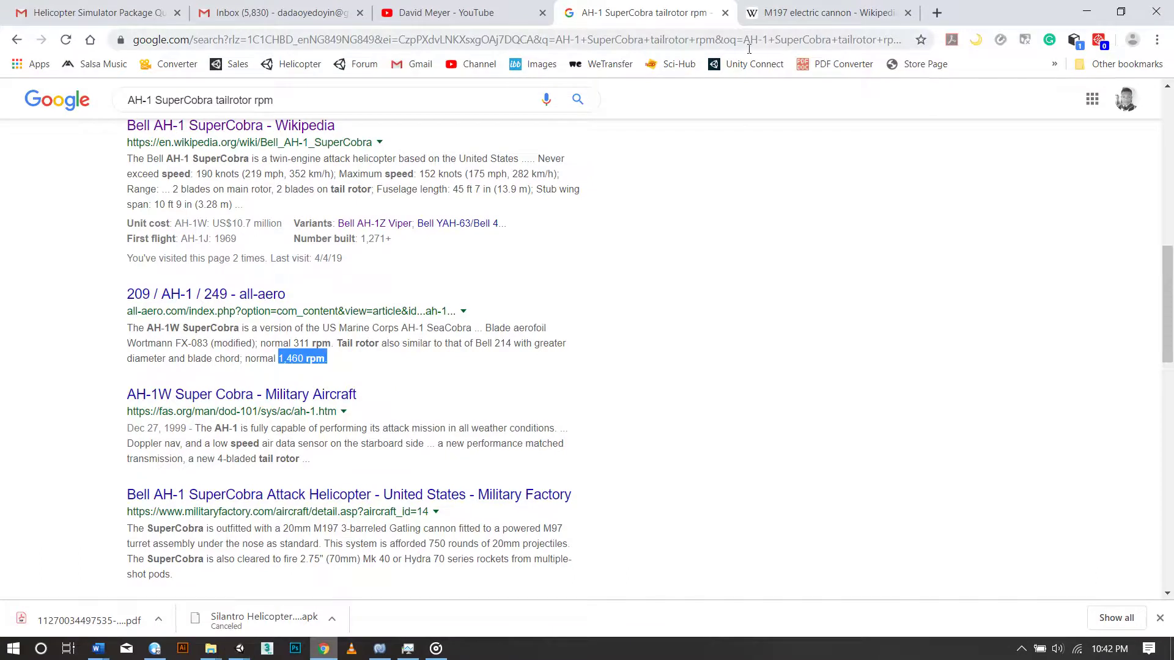
Check the M197 specs: fire rate up to 1500 rpm, muzzle velocity 1,030 m/s
{"action": "left_click", "coordinate": [825, 12]}
{"action": "scroll", "coordinate": [865, 324], "scroll_direction": "down", "scroll_amount": 5}
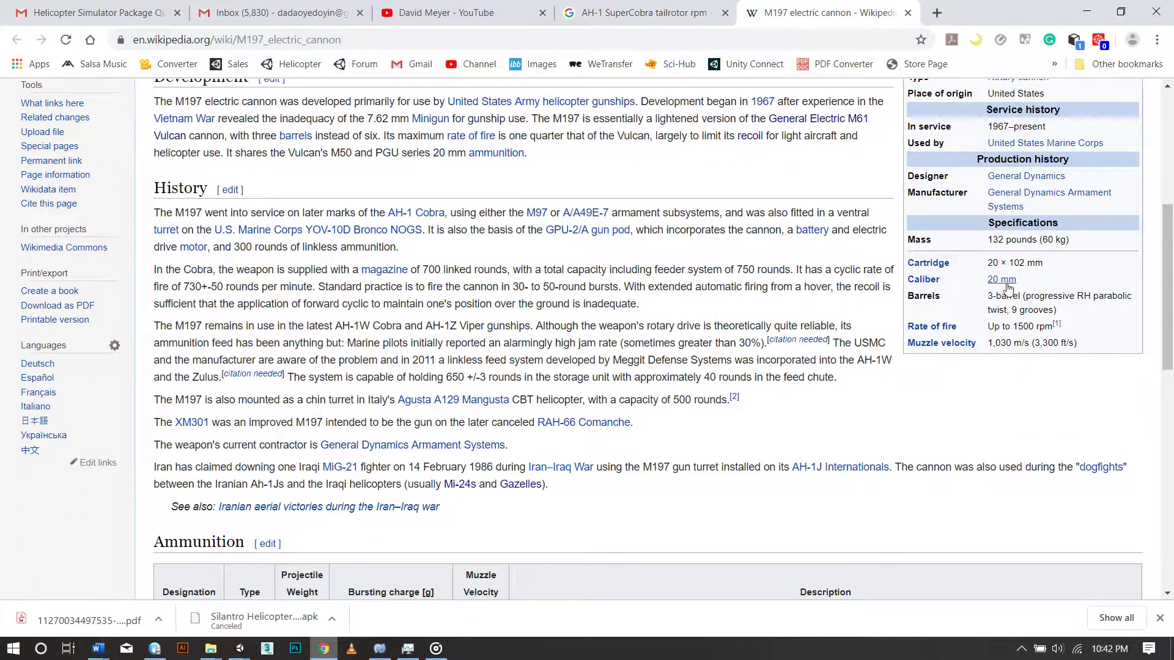
{"action": "left_click", "coordinate": [1083, 11]}
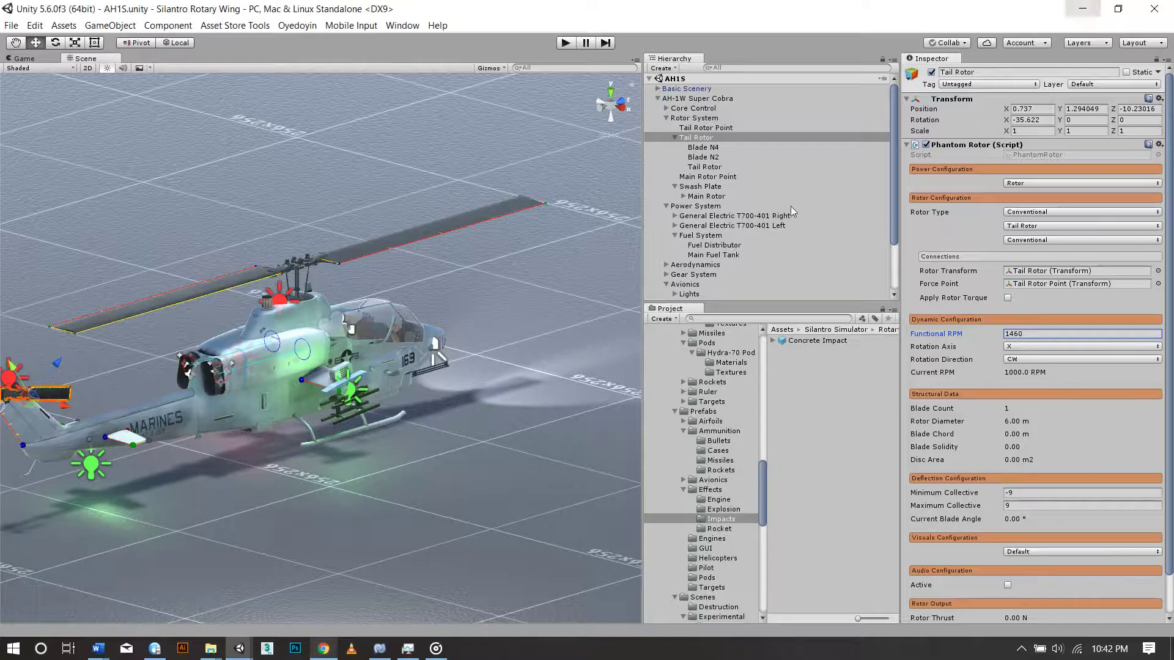
Give Bushmaster 50 Cal weight 60, barrel 1.46, velocity 1030, range 3400, fire rate 1500
{"action": "scroll", "coordinate": [703, 252], "scroll_direction": "down", "scroll_amount": 3}
{"action": "left_click", "coordinate": [704, 266]}
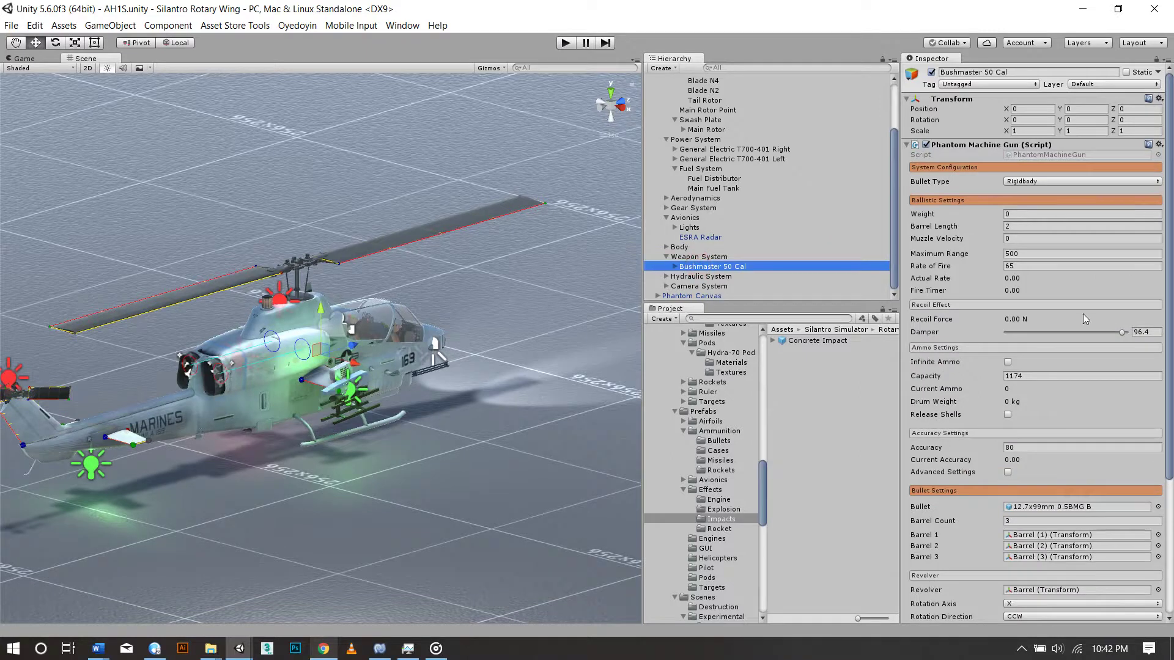
{"action": "left_click", "coordinate": [1027, 213]}
{"action": "type", "text": "60"}
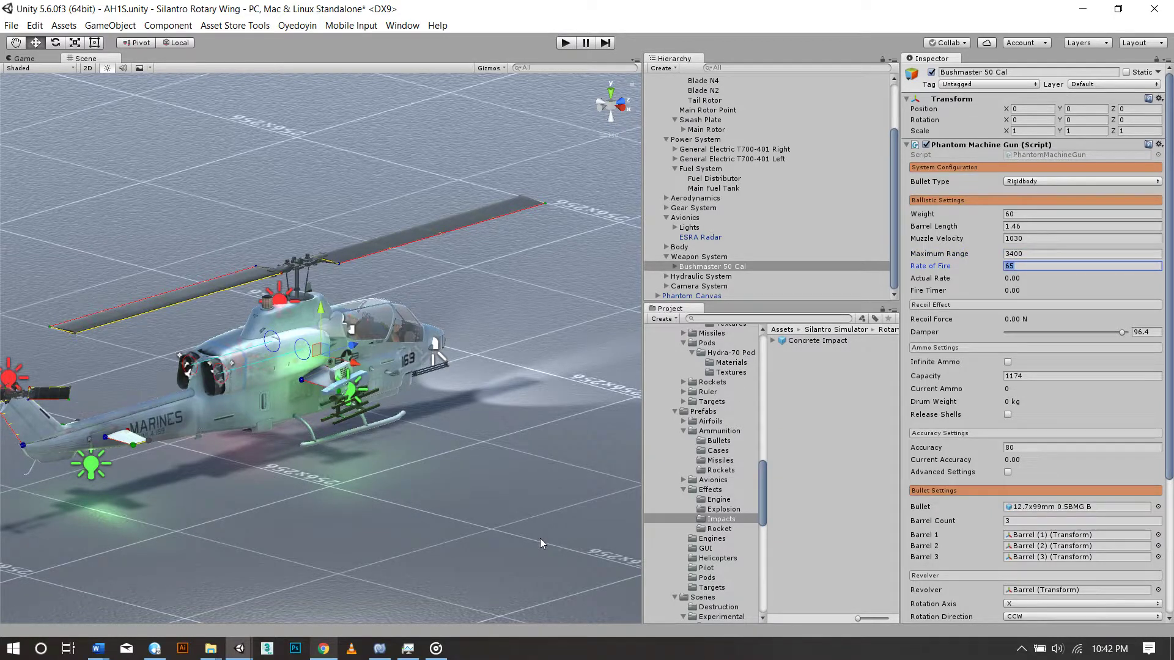
{"action": "left_click", "coordinate": [323, 651]}
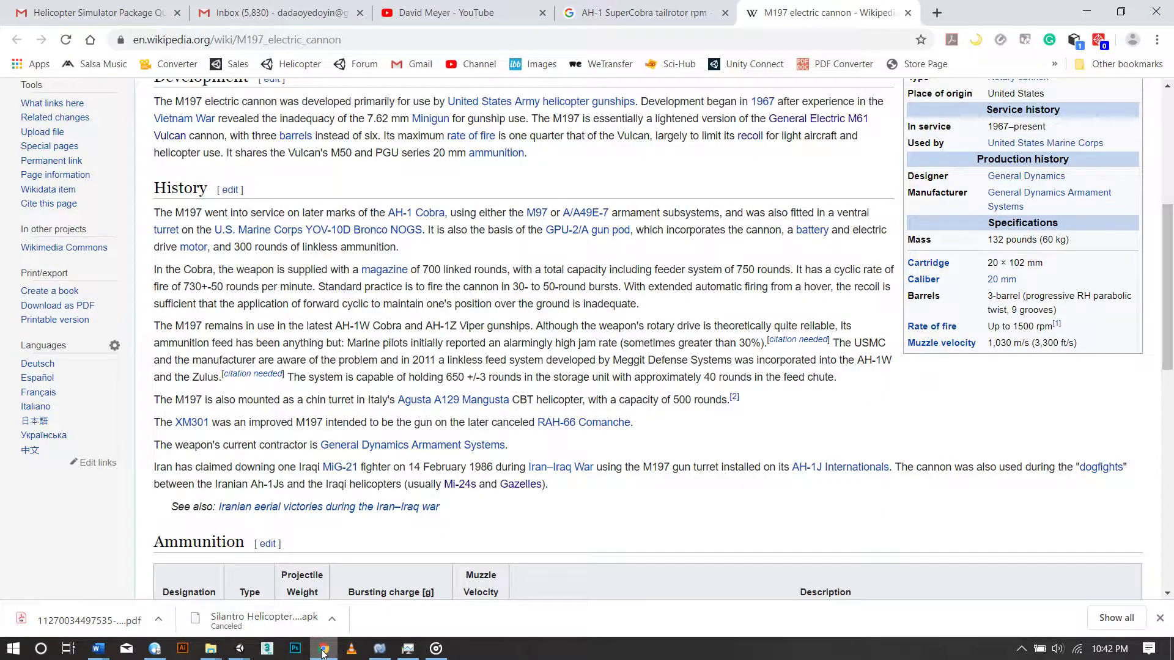
{"action": "left_click", "coordinate": [324, 650]}
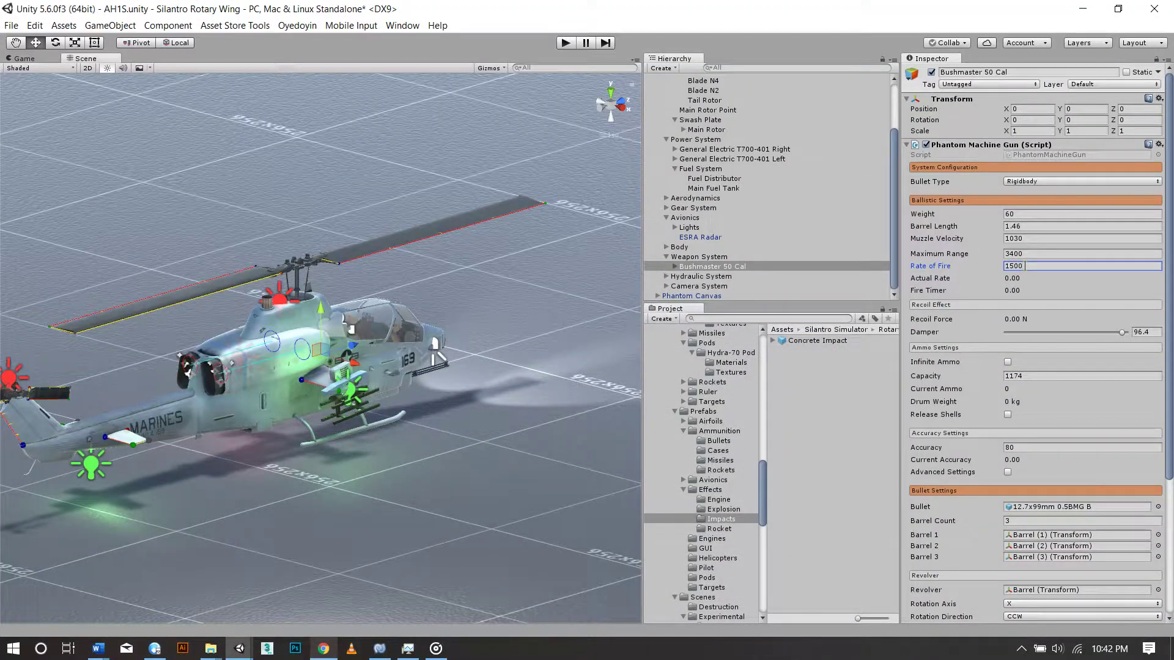
Save the scene with the new gun settings and enter Play mode
{"action": "left_click", "coordinate": [10, 25]}
{"action": "left_click", "coordinate": [43, 75]}
{"action": "left_click", "coordinate": [566, 40]}
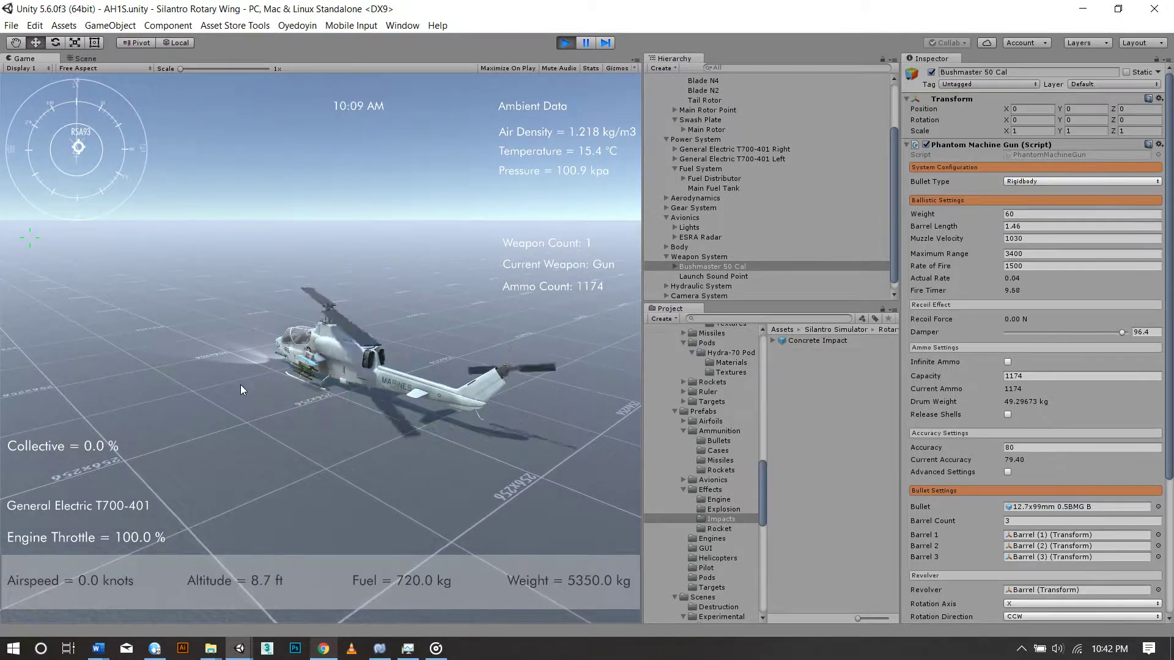
Fire five rounds, lift off with the collective, and cycle cockpit and chase cameras
{"action": "left_click", "coordinate": [240, 384]}
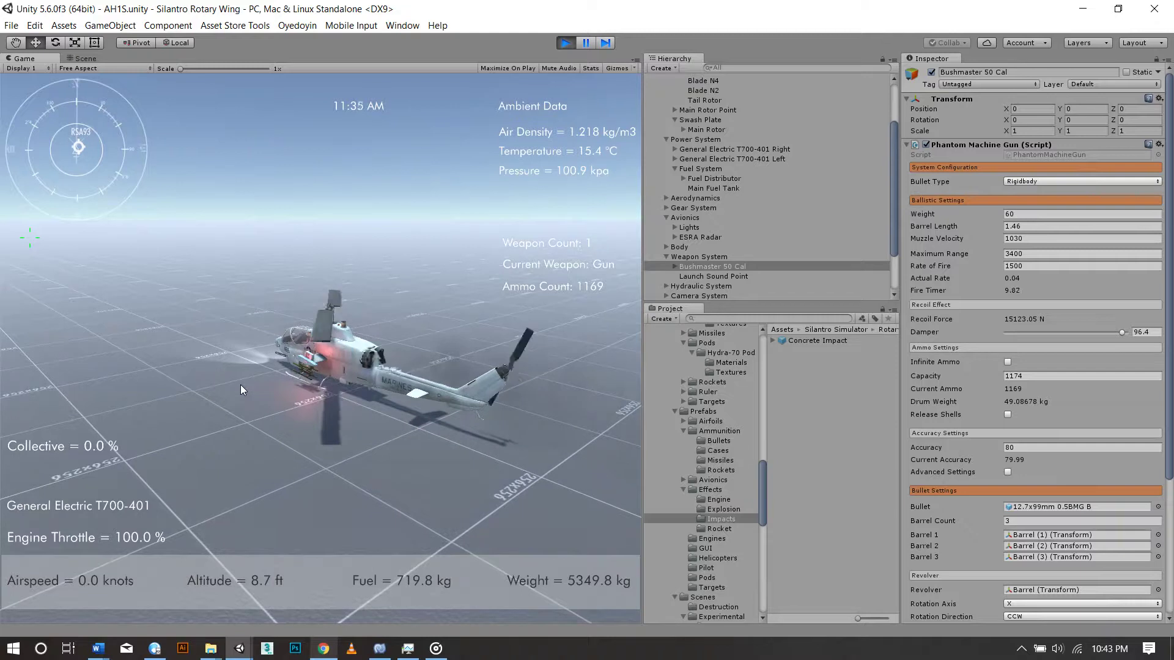
{"action": "key", "text": "alt"}
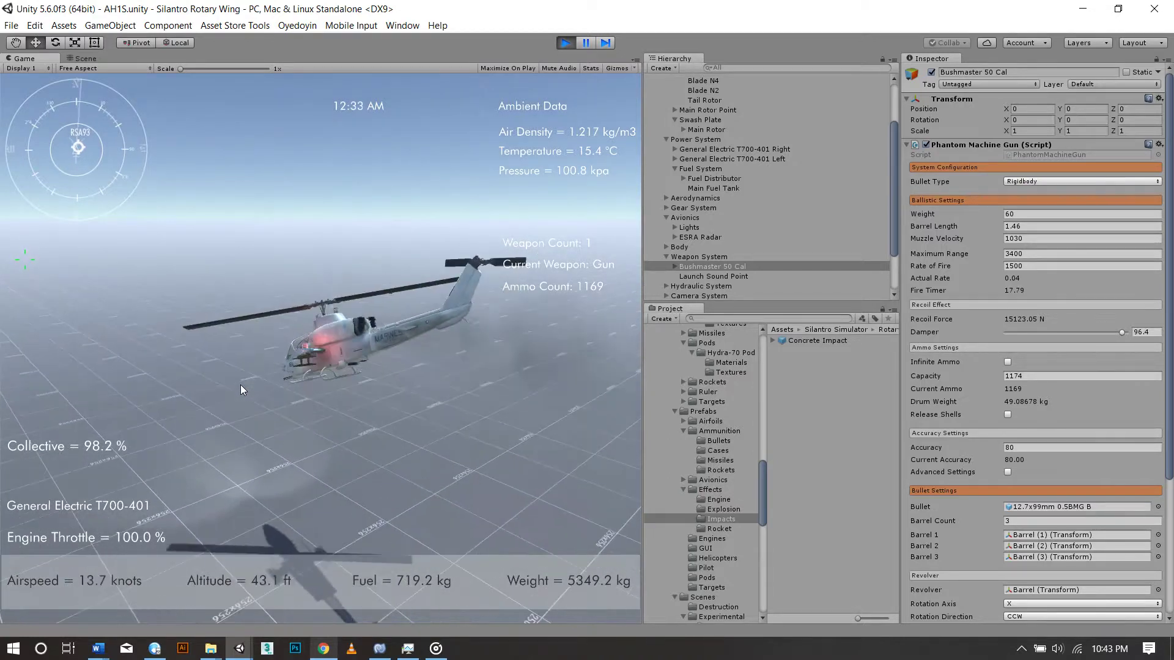
{"action": "key", "text": "c"}
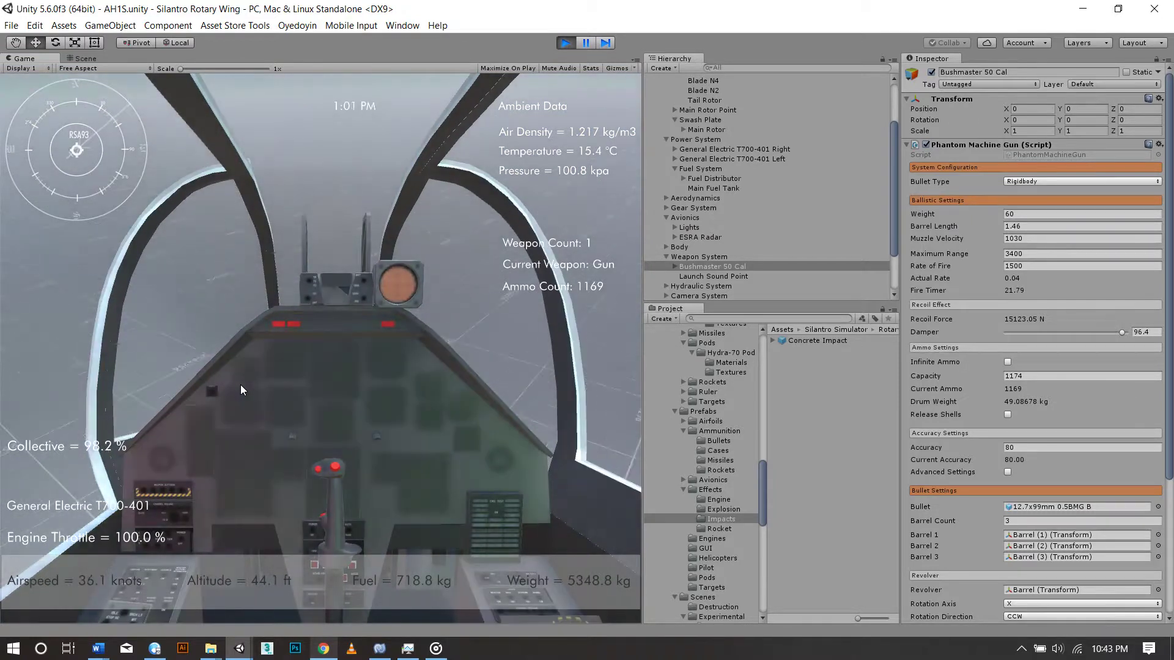
{"action": "key", "text": "c"}
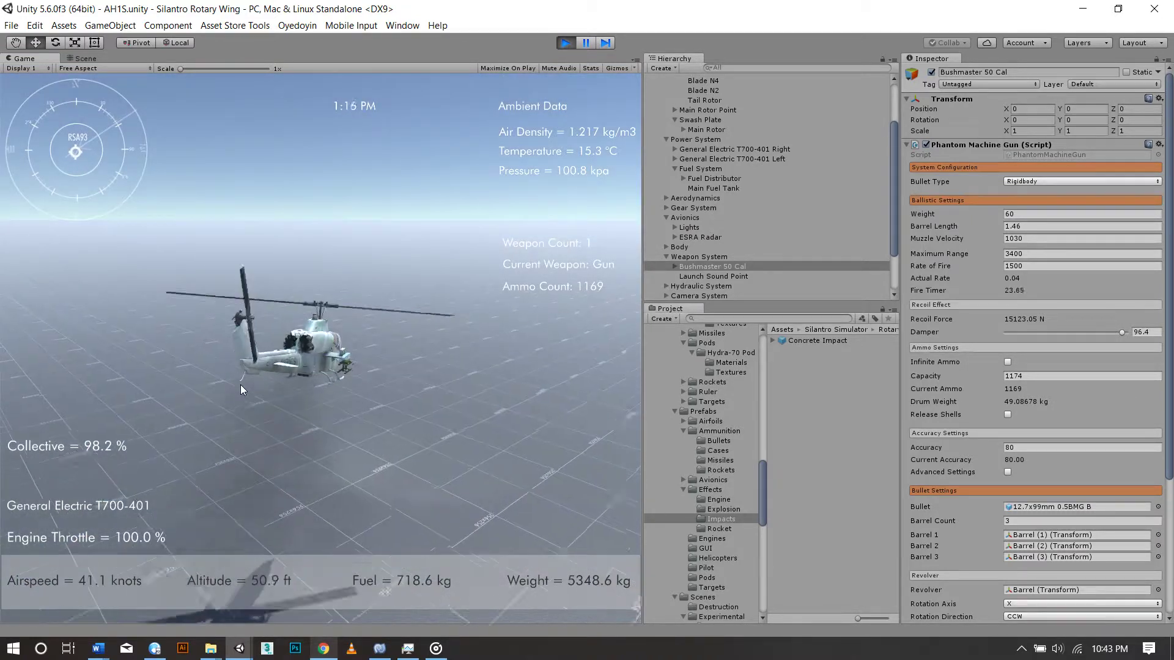